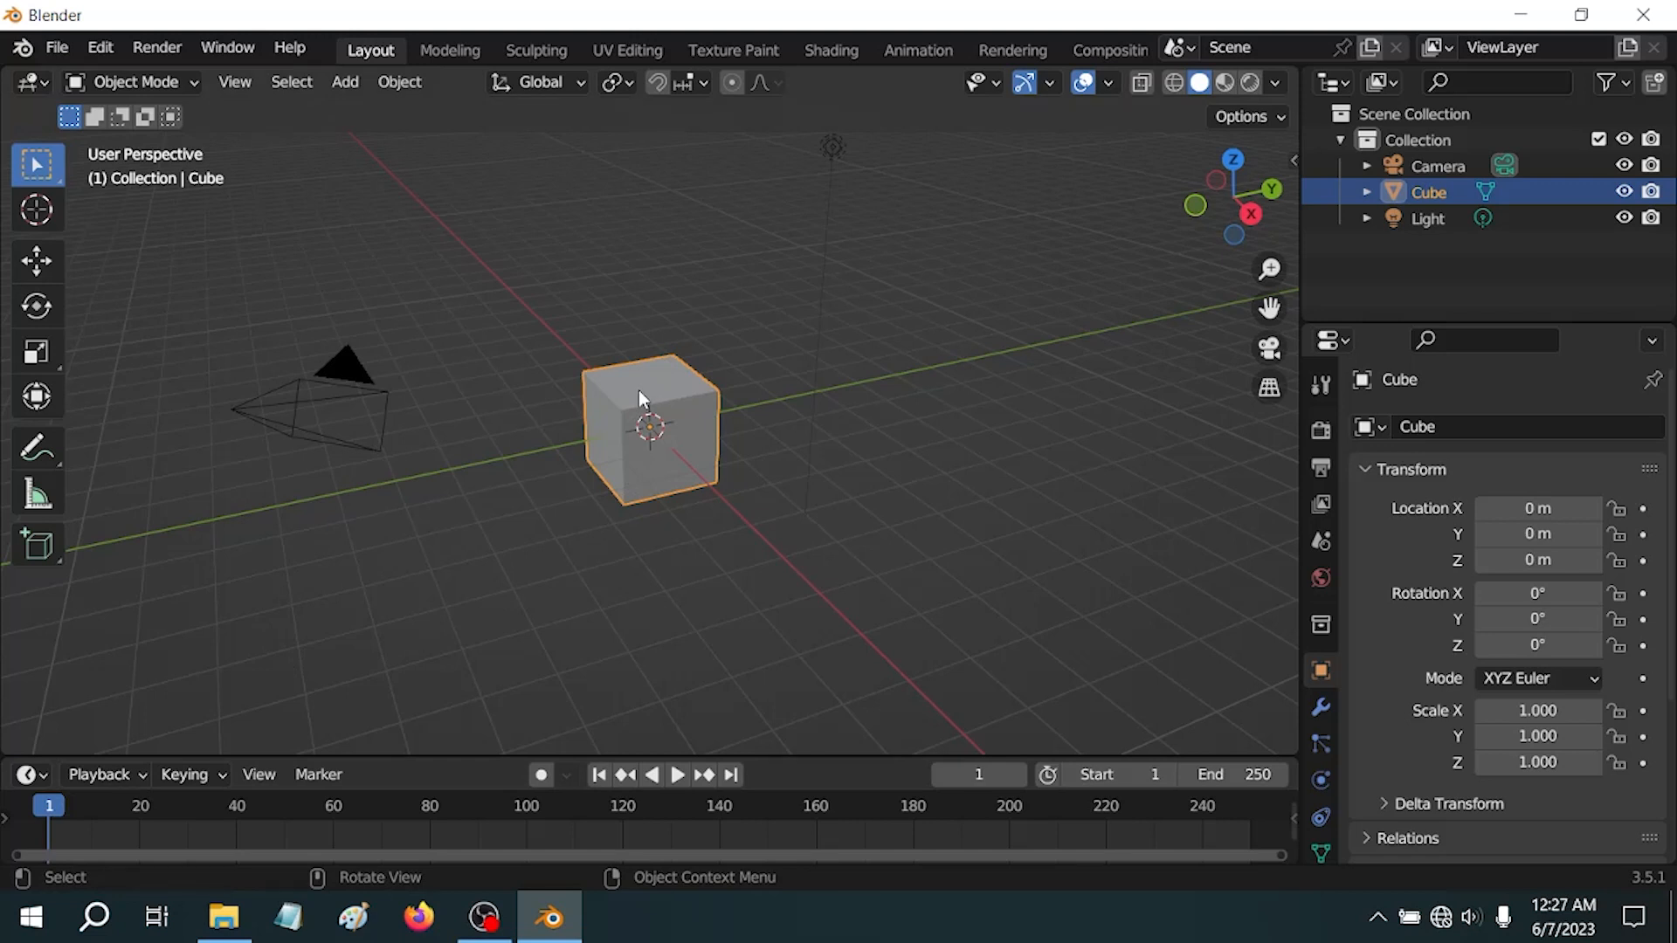
# Move the cube to about X -3.17 m, Y -10.18 m, Z -2.44 m
pyautogui.moveTo(637, 389); pyautogui.dragTo(111, 544)
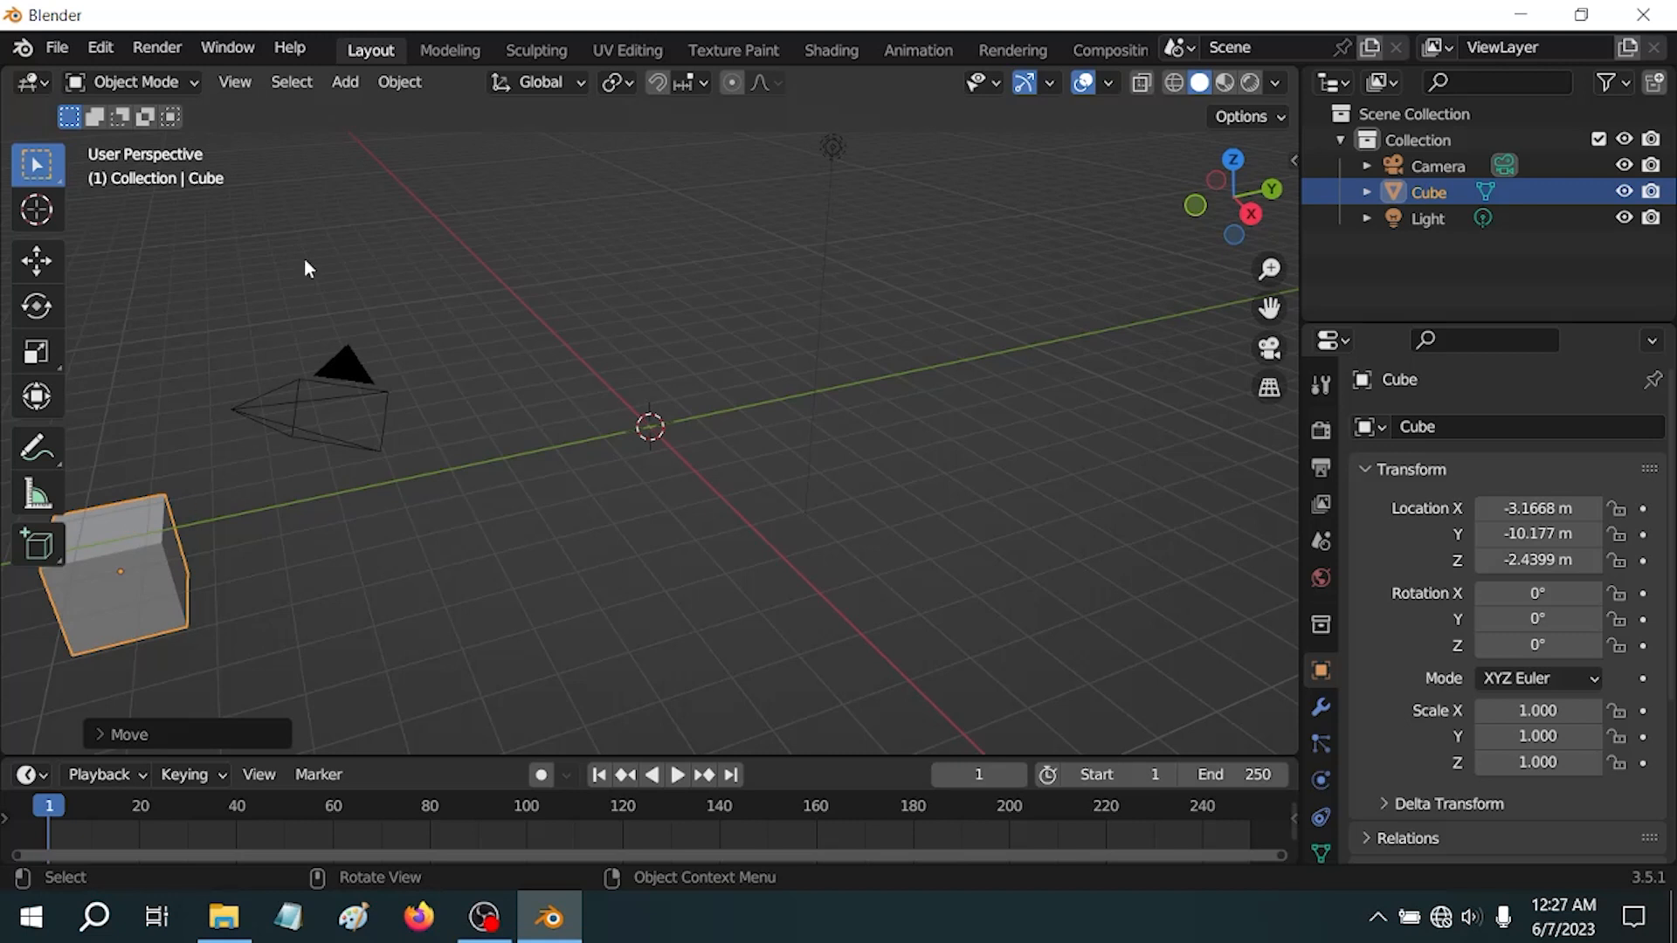
# Insert a Location keyframe for the cube at frame 1
pyautogui.click(385, 87)
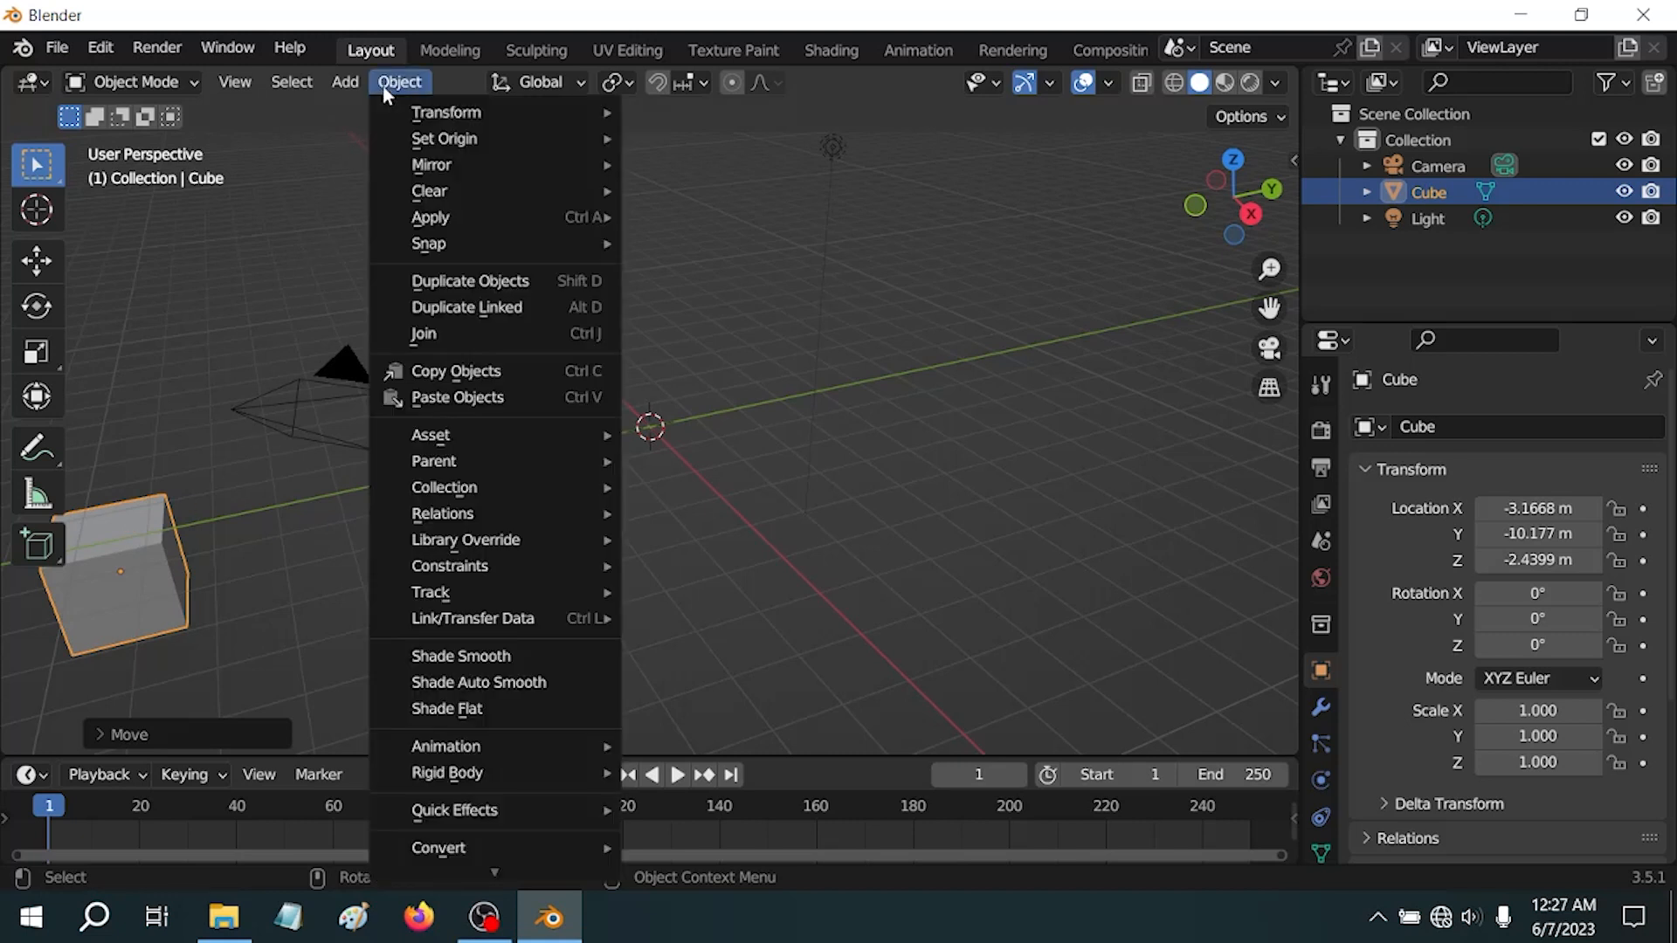
pyautogui.moveTo(469, 745)
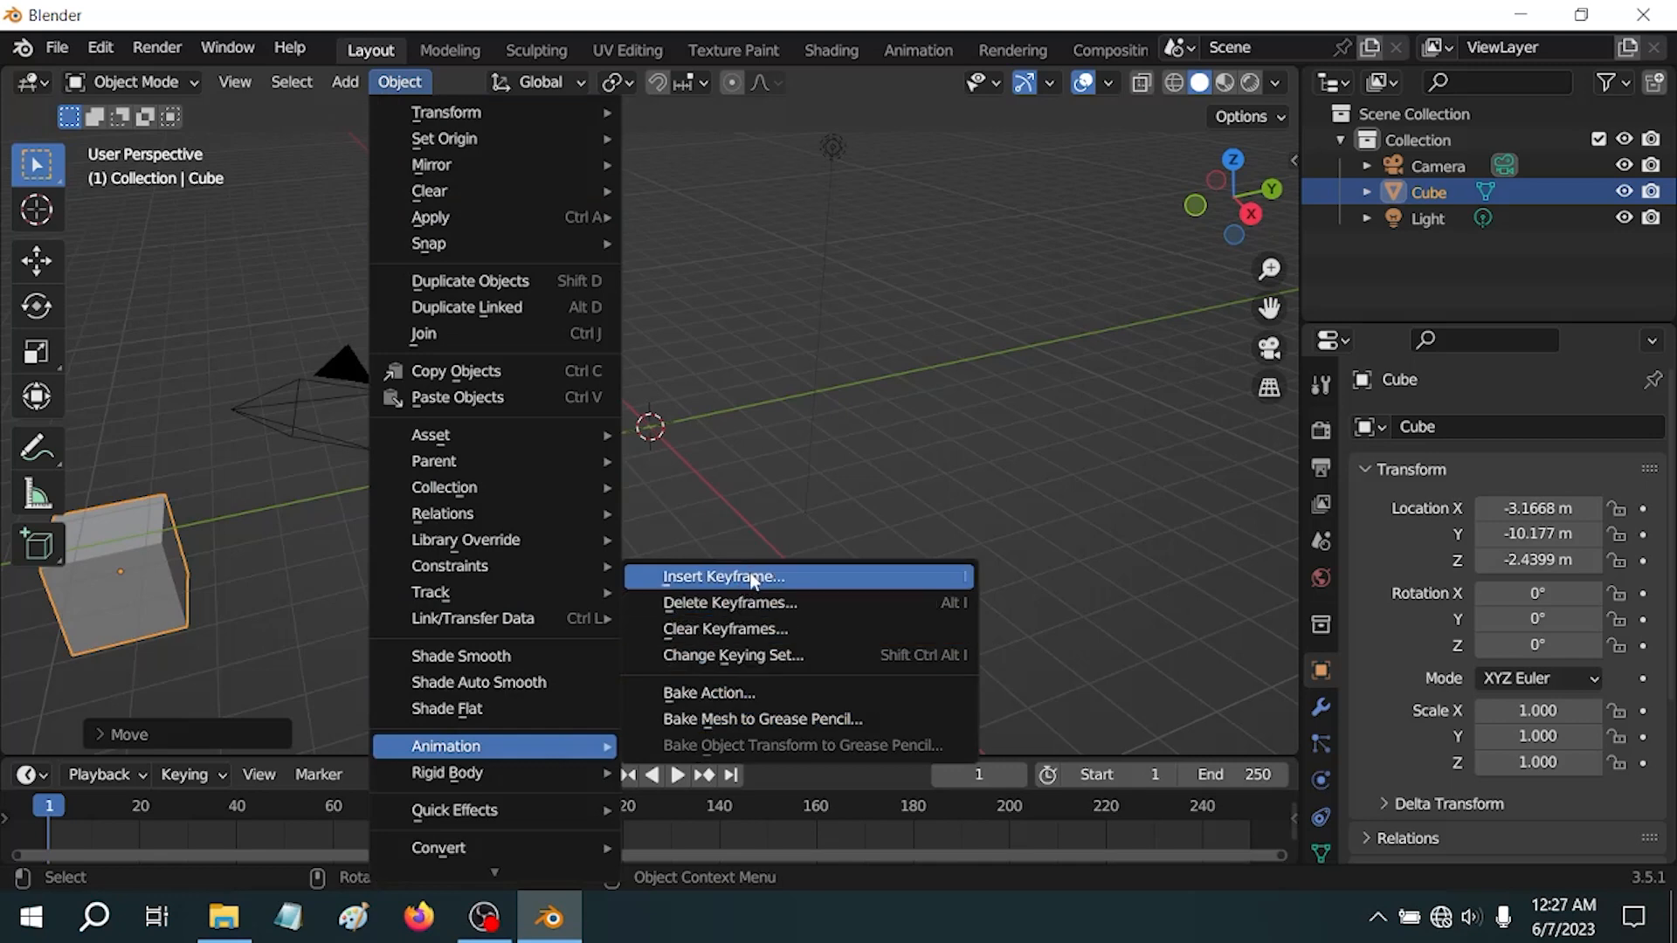
pyautogui.click(826, 580)
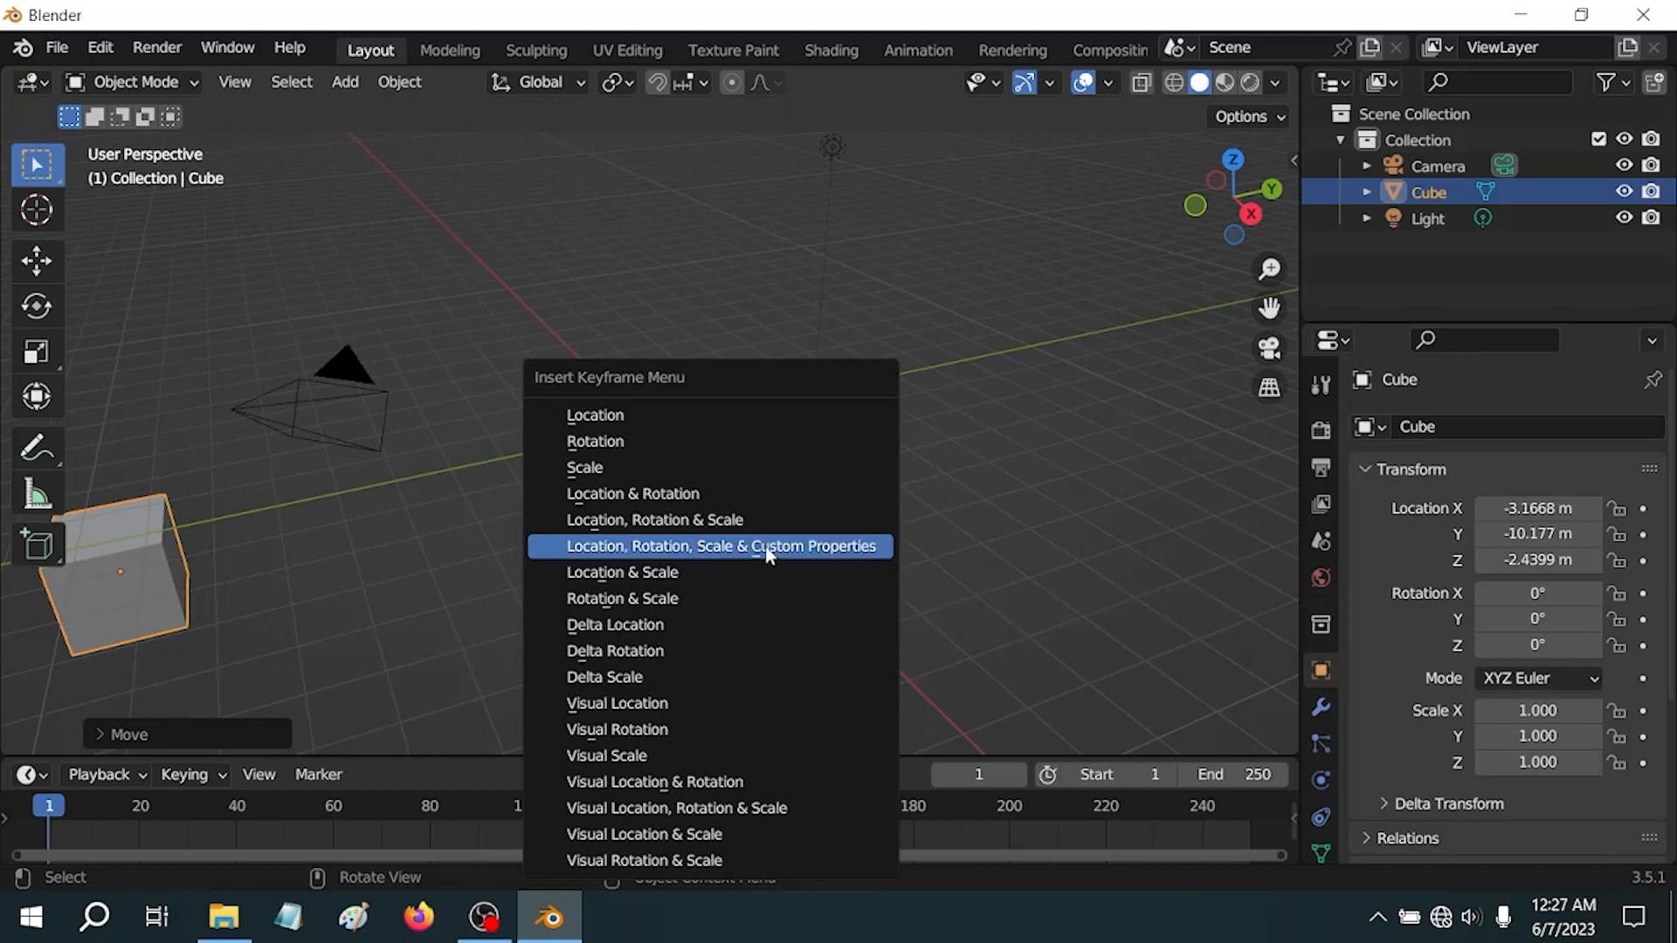
pyautogui.click(609, 420)
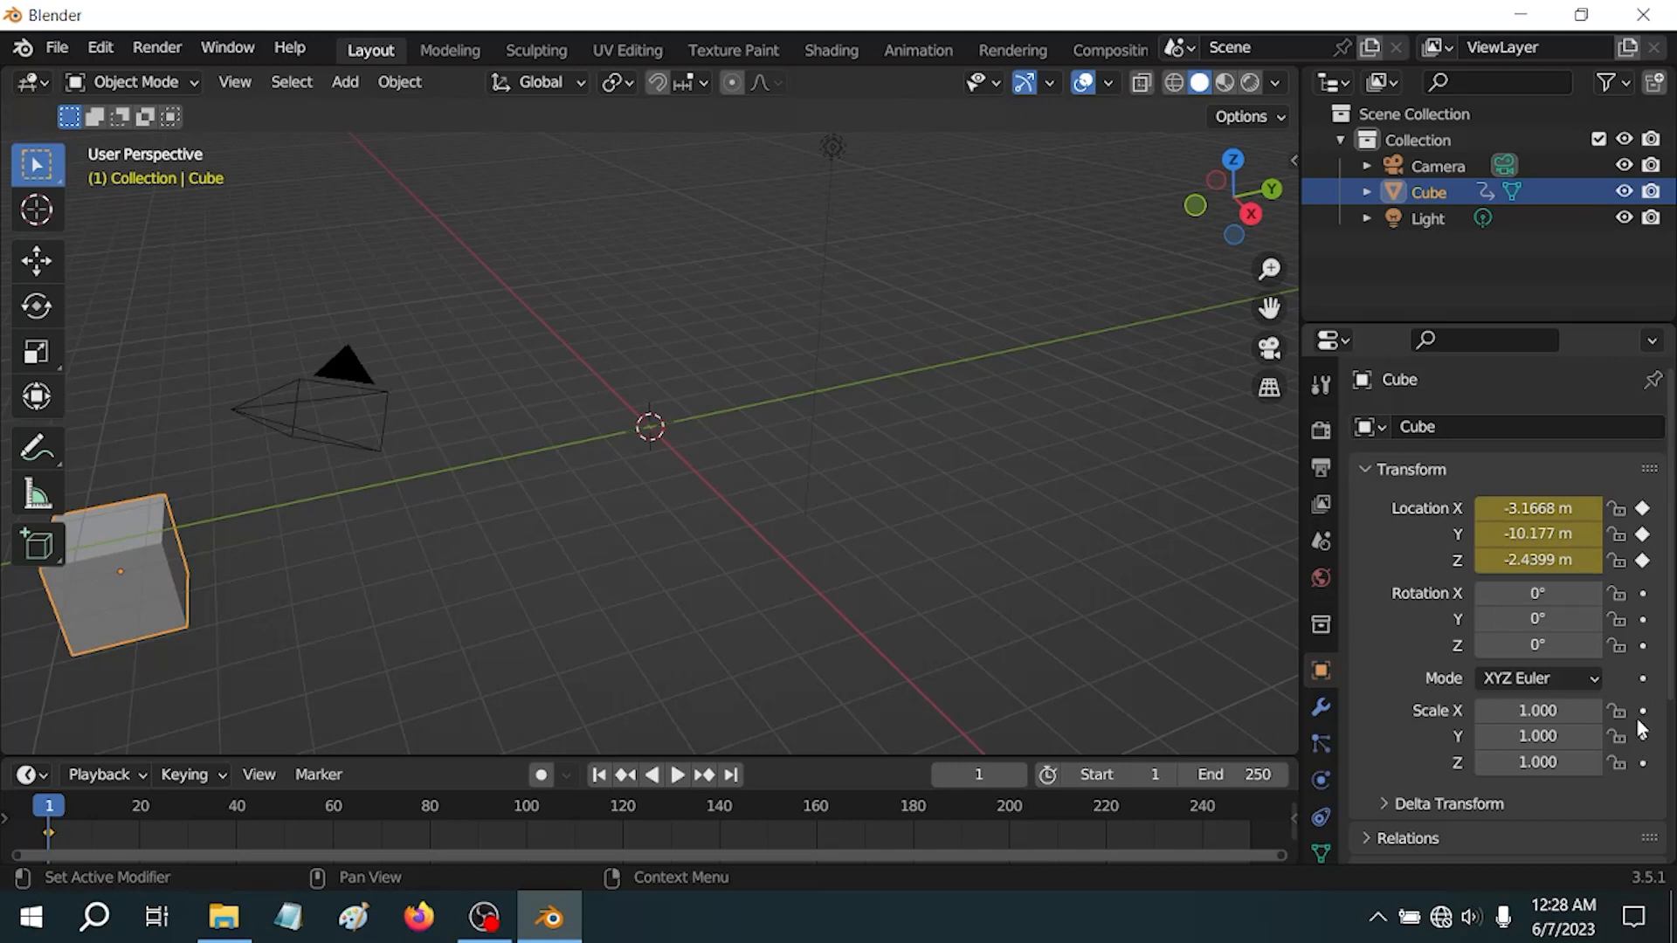
# Look through the cube's material surface settings and return to its object transform properties
pyautogui.scroll(-3, 1311, 814)
pyautogui.click(1321, 786)
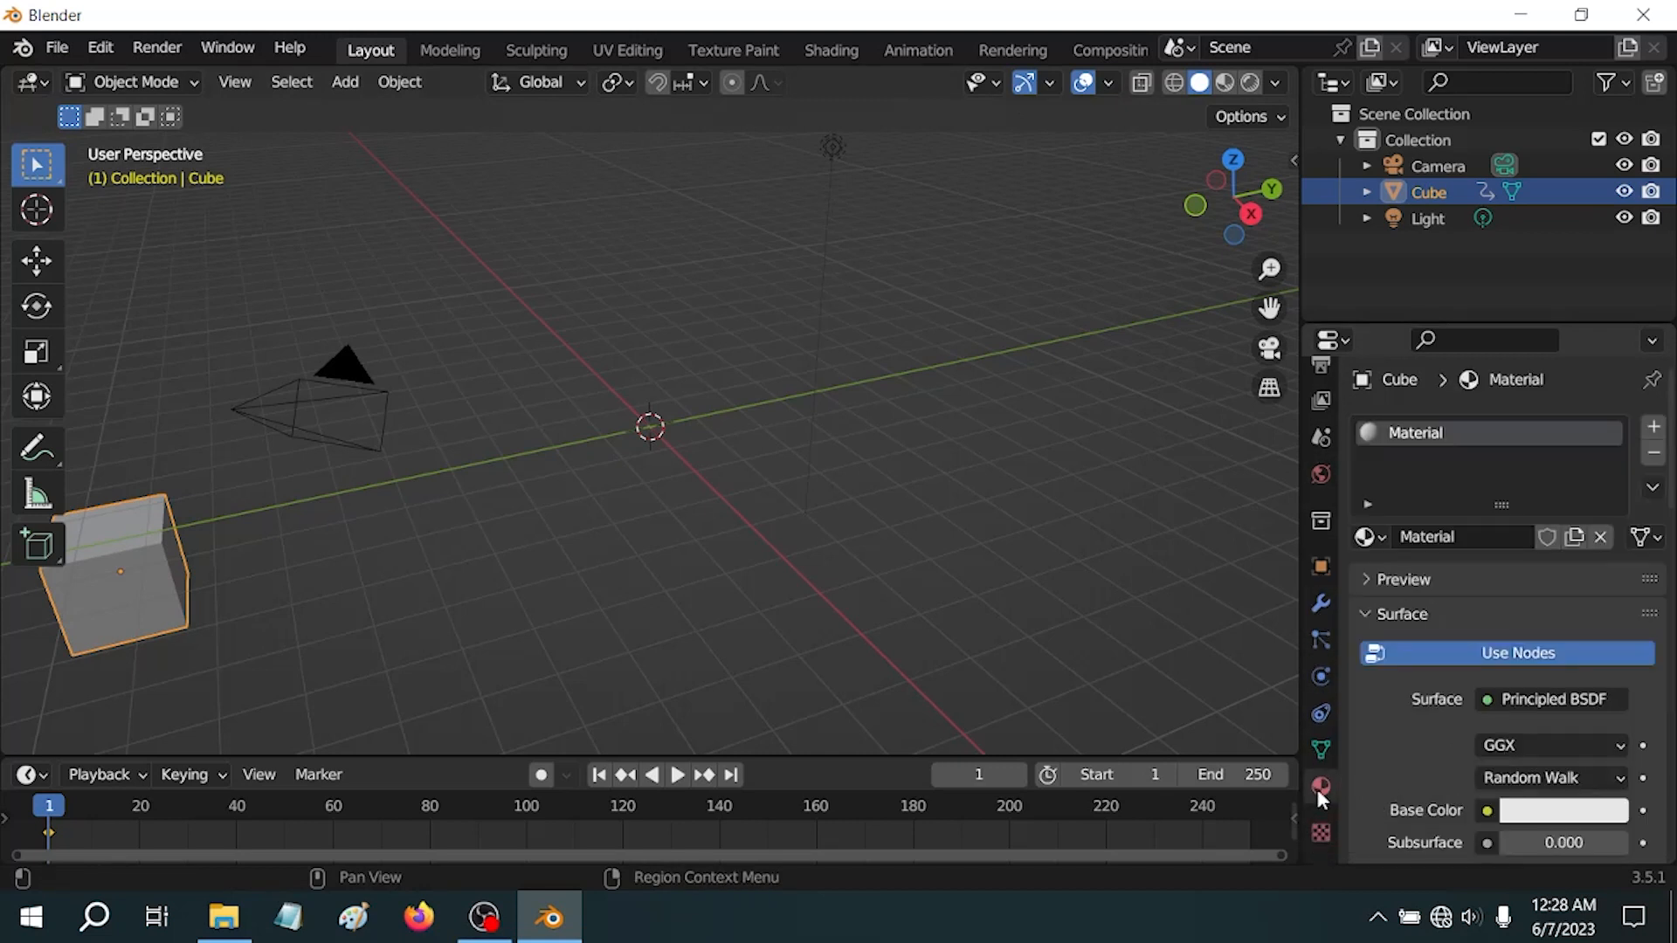
pyautogui.scroll(-6, 1520, 663)
pyautogui.scroll(-10, 1555, 602)
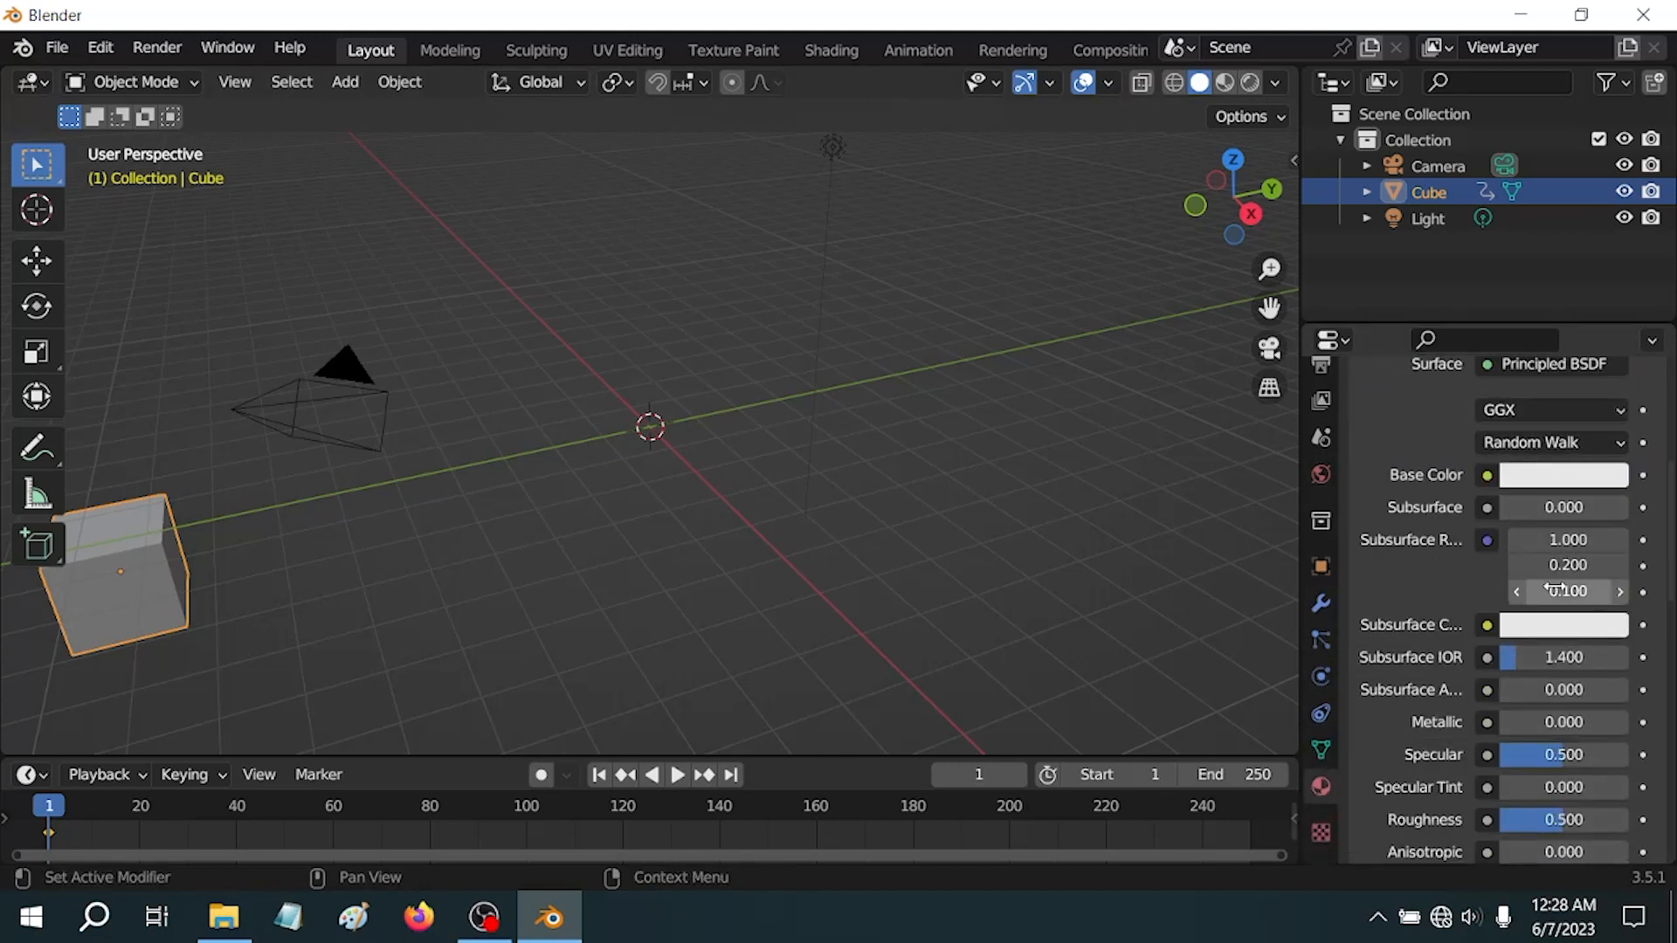
pyautogui.scroll(-1, 1571, 719)
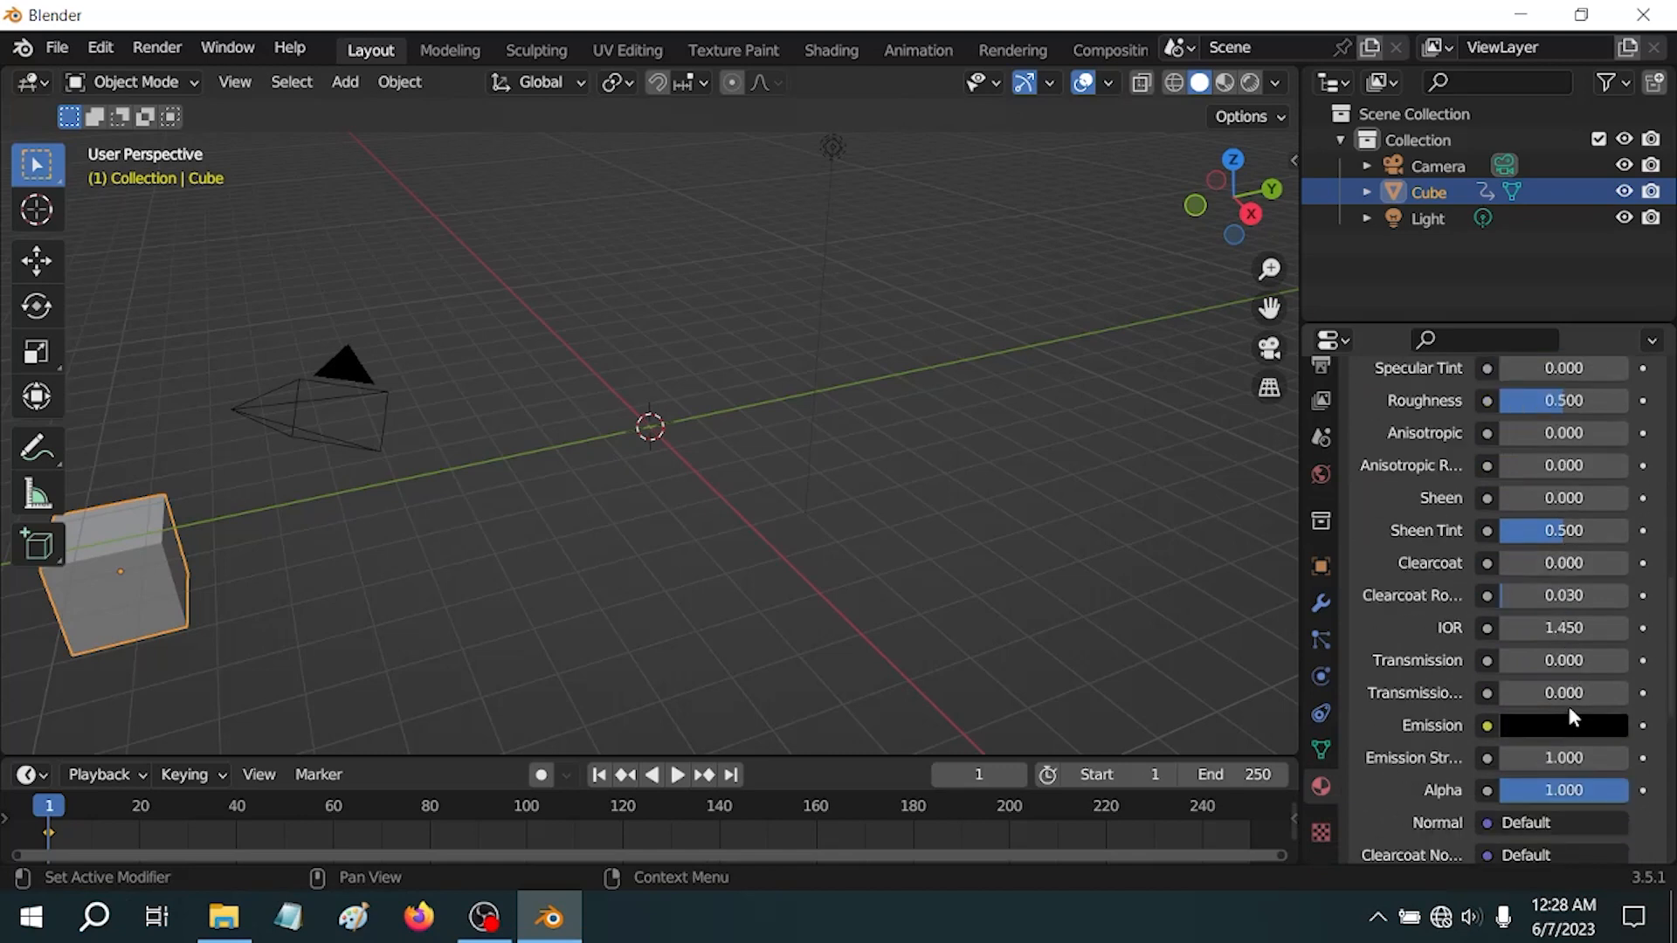
pyautogui.click(1321, 568)
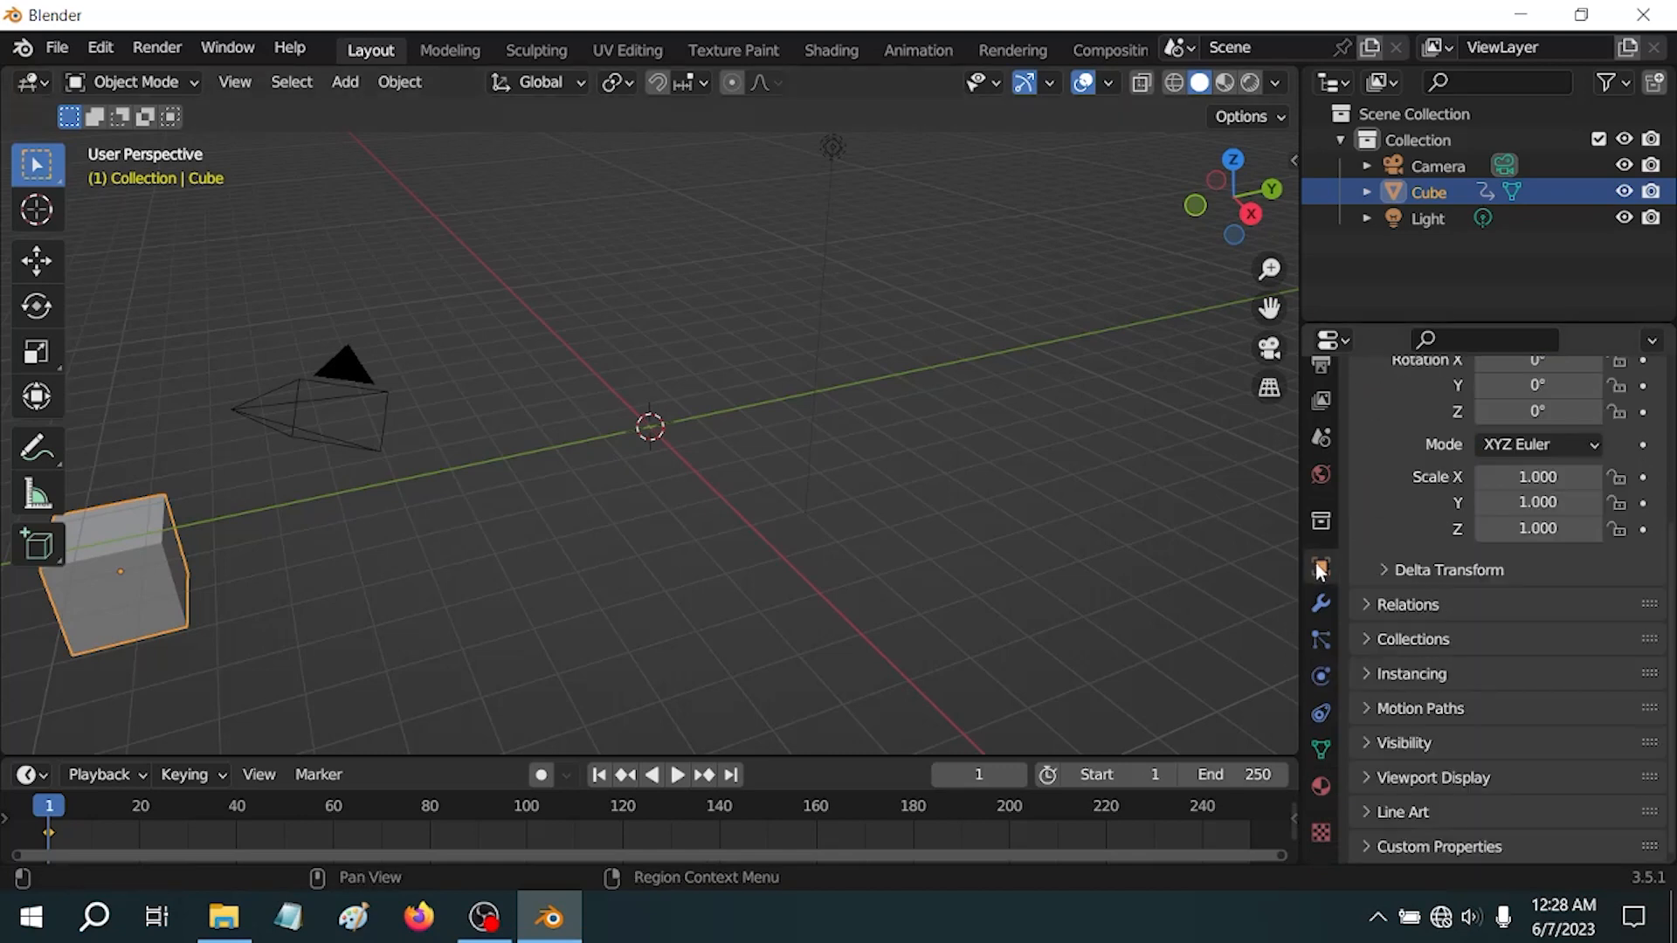
pyautogui.scroll(6, 1503, 684)
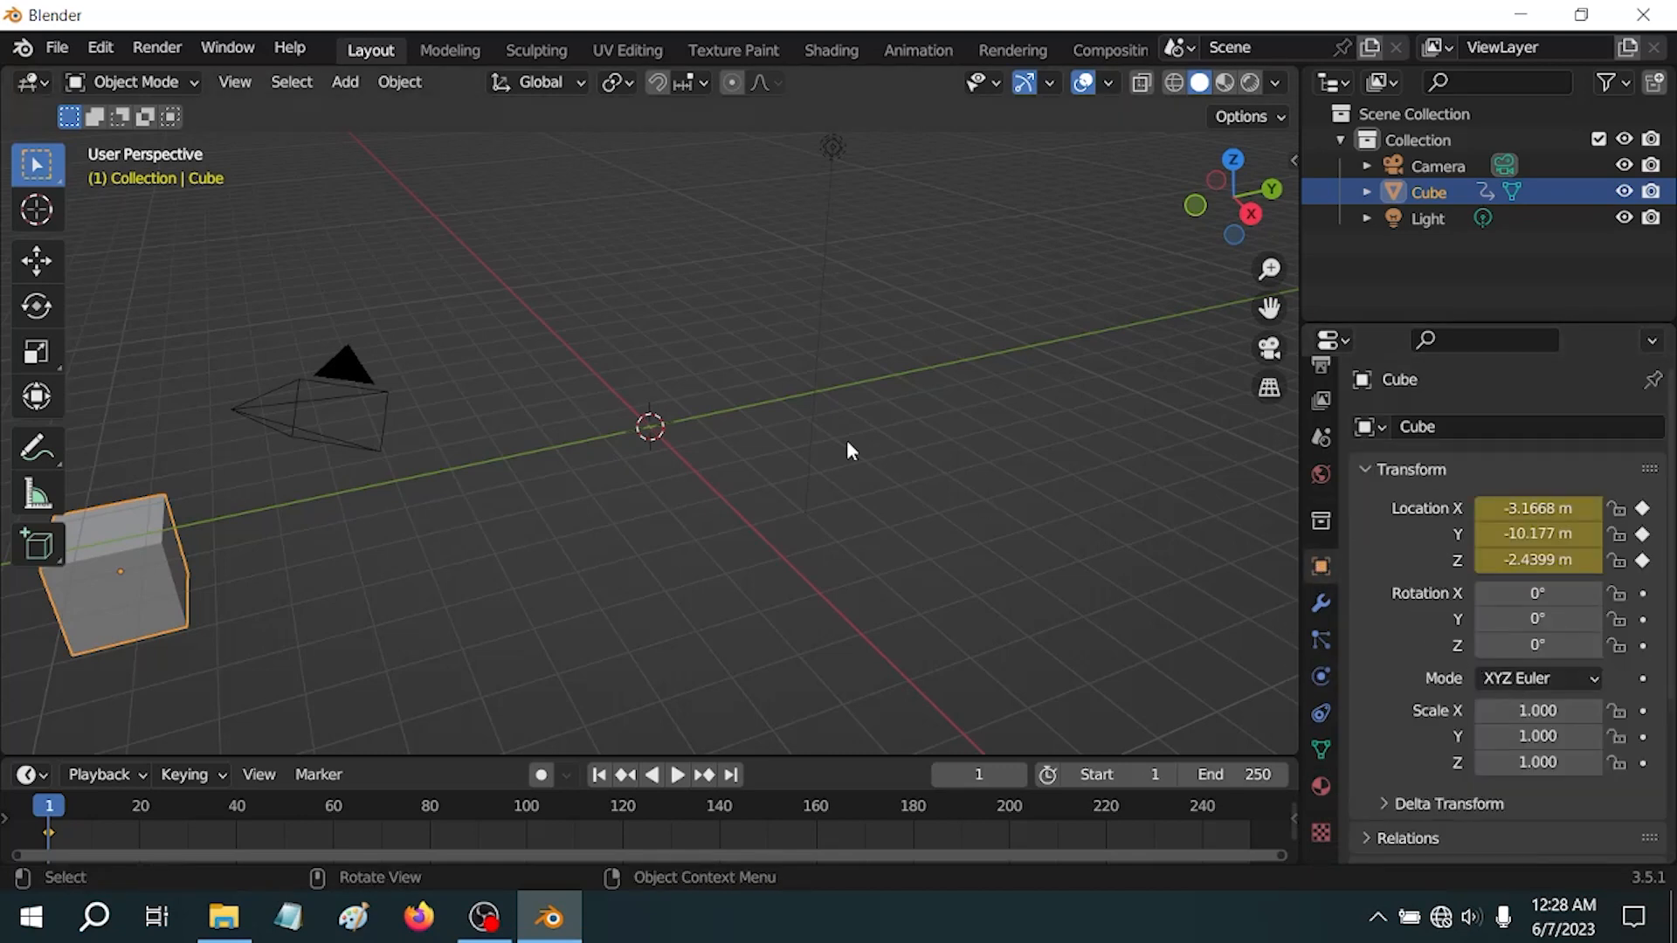
# Delete the cube's keyframe at frame 1 and insert a fresh Location keyframe
pyautogui.hotkey('alt', 'i')
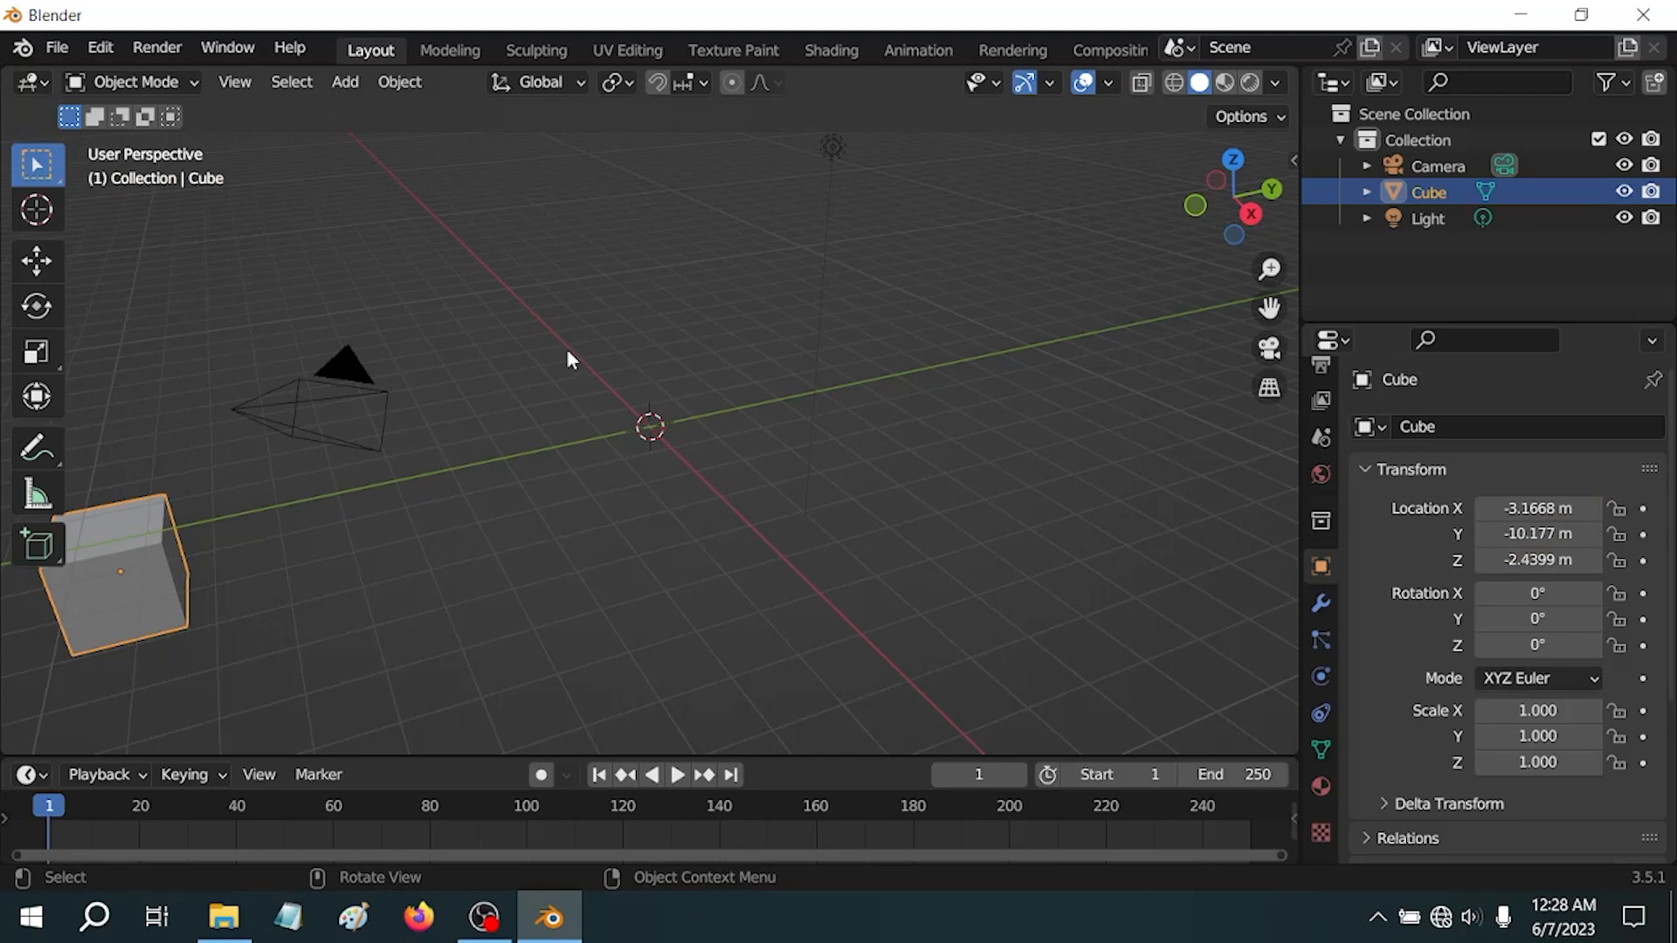
pyautogui.rightClick(547, 298)
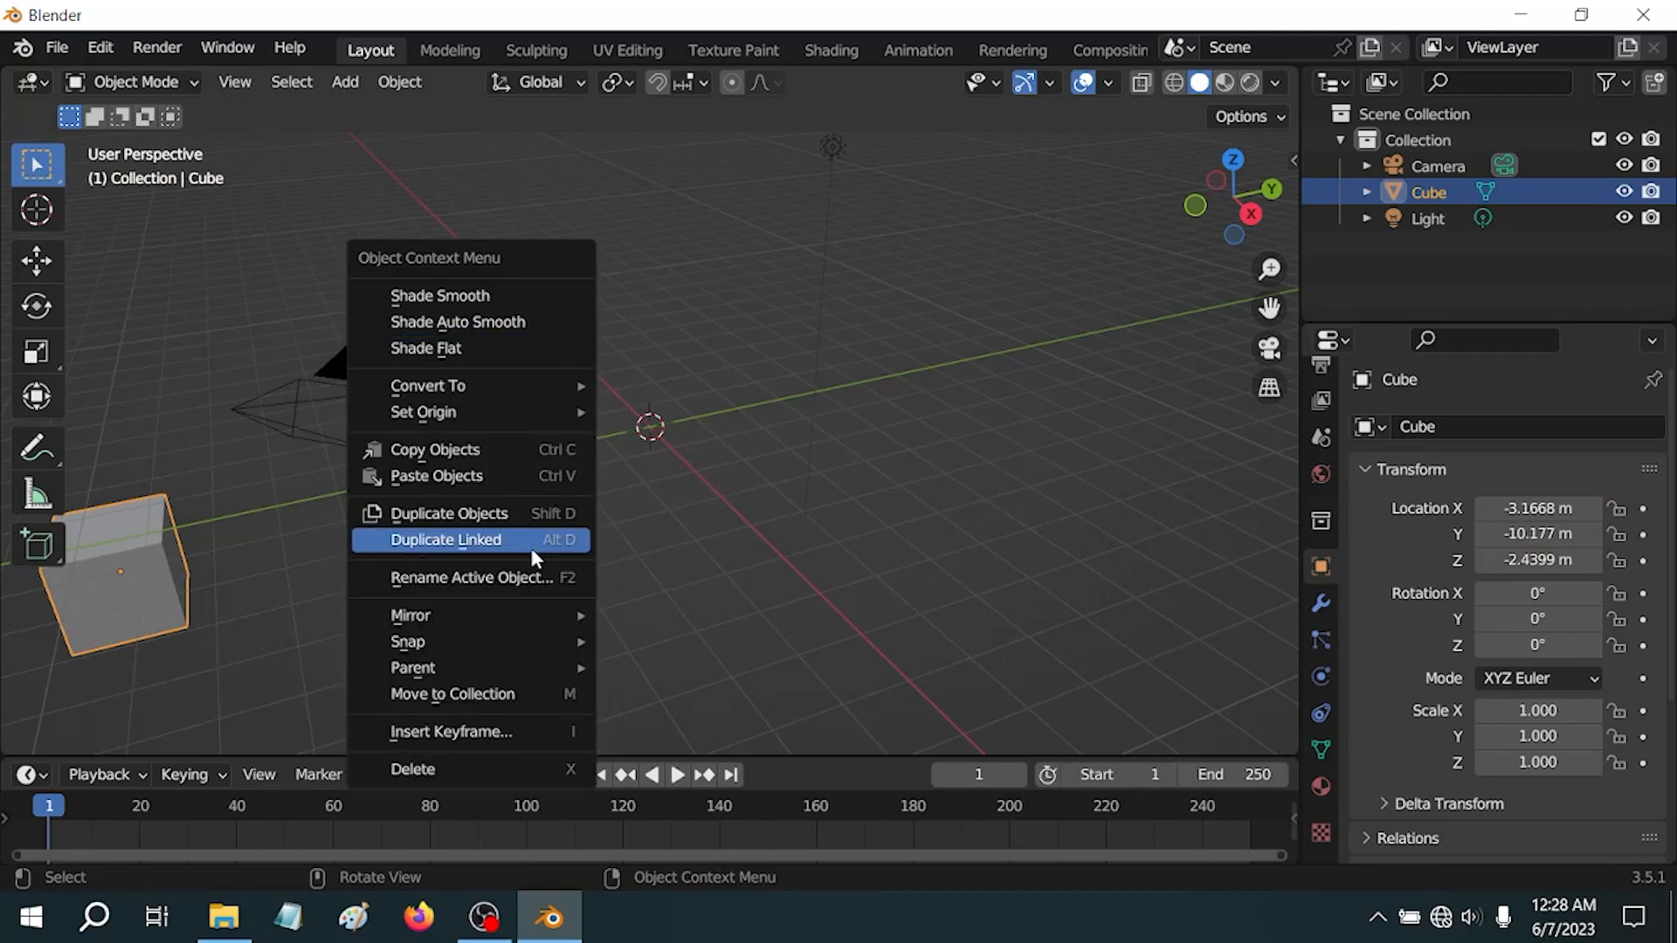
pyautogui.click(470, 734)
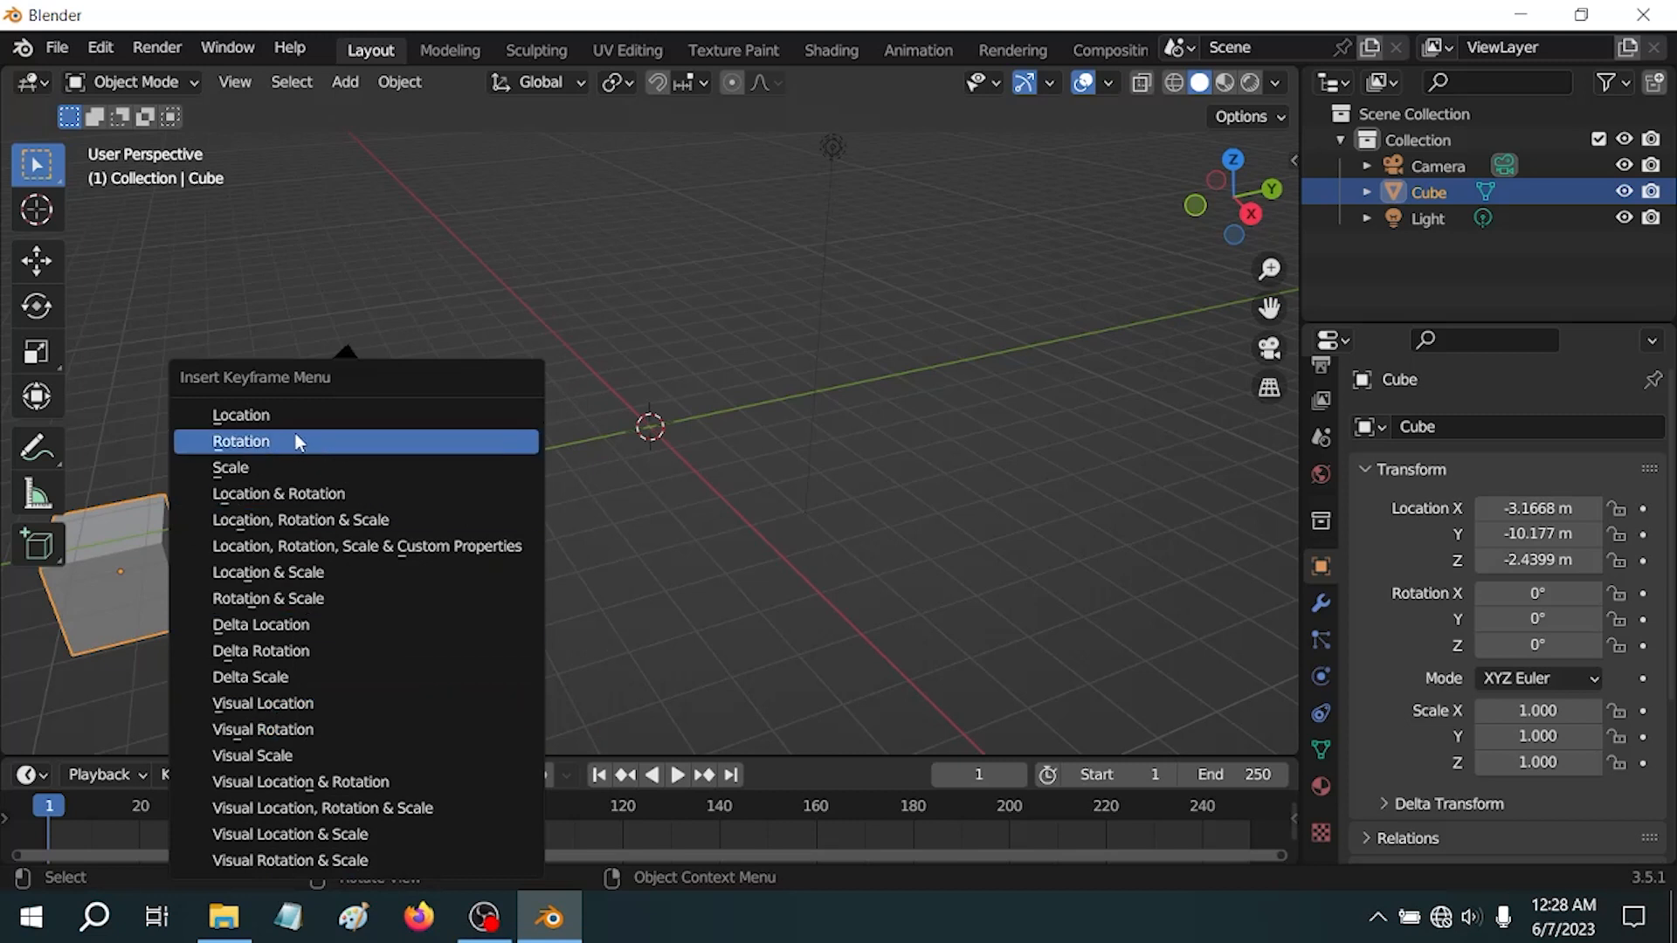
pyautogui.click(264, 418)
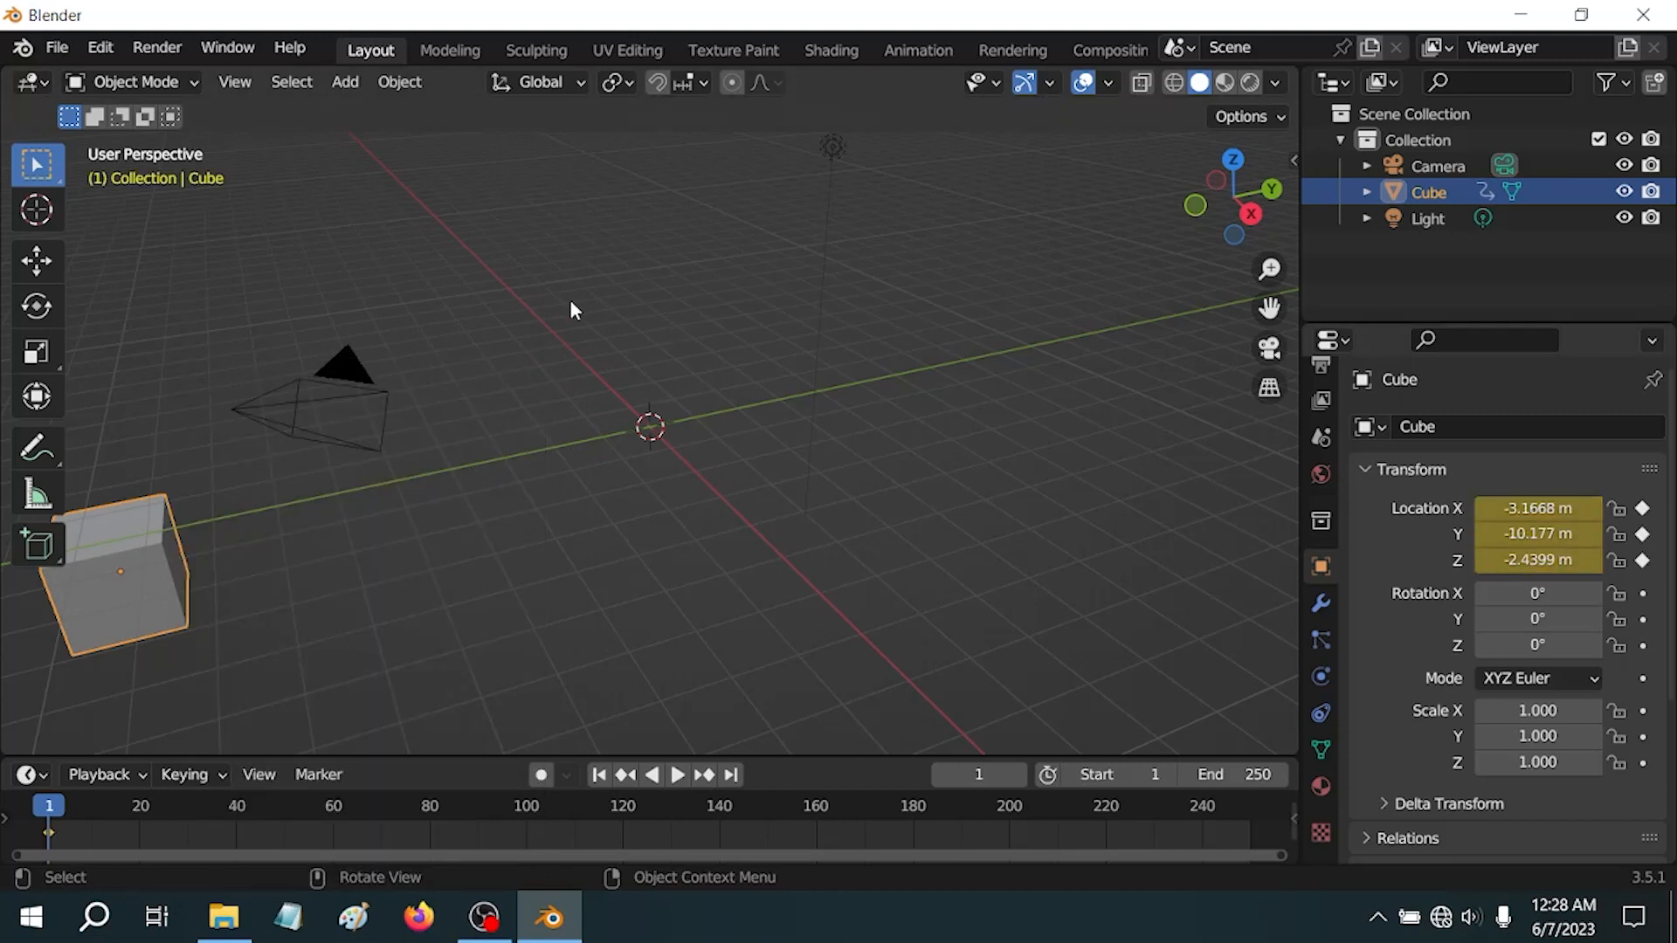
# Undo the last keyframe and insert a Location keyframe for the cube again at frame 1
pyautogui.hotkey('ctrl', 'z')
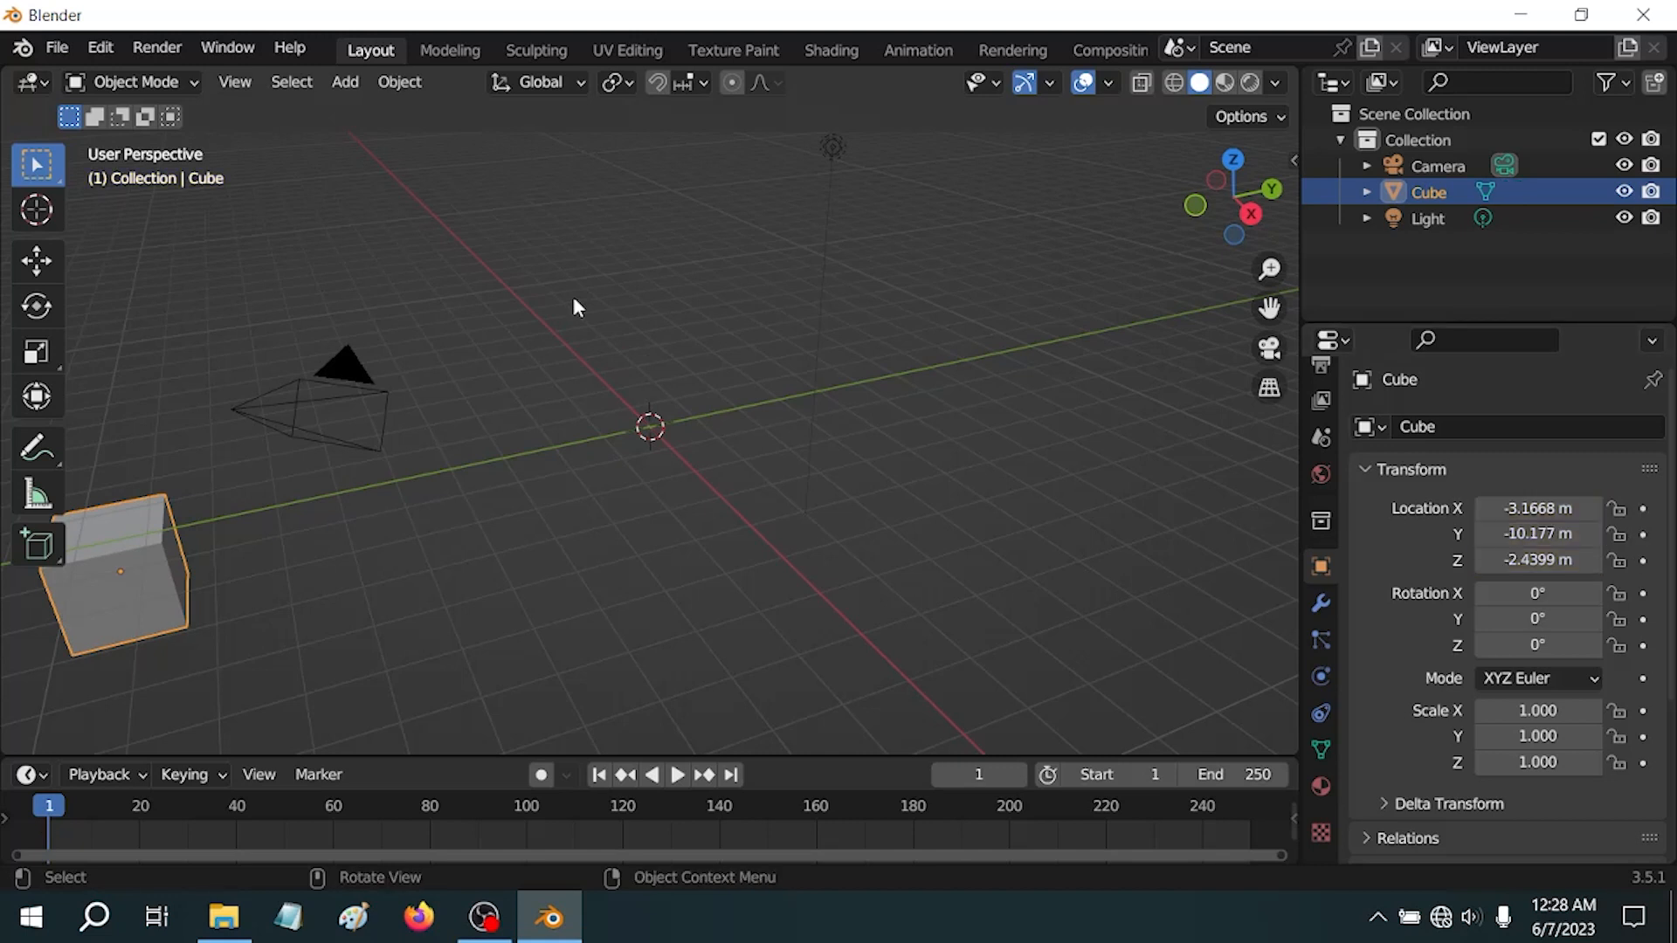
pyautogui.press('i')
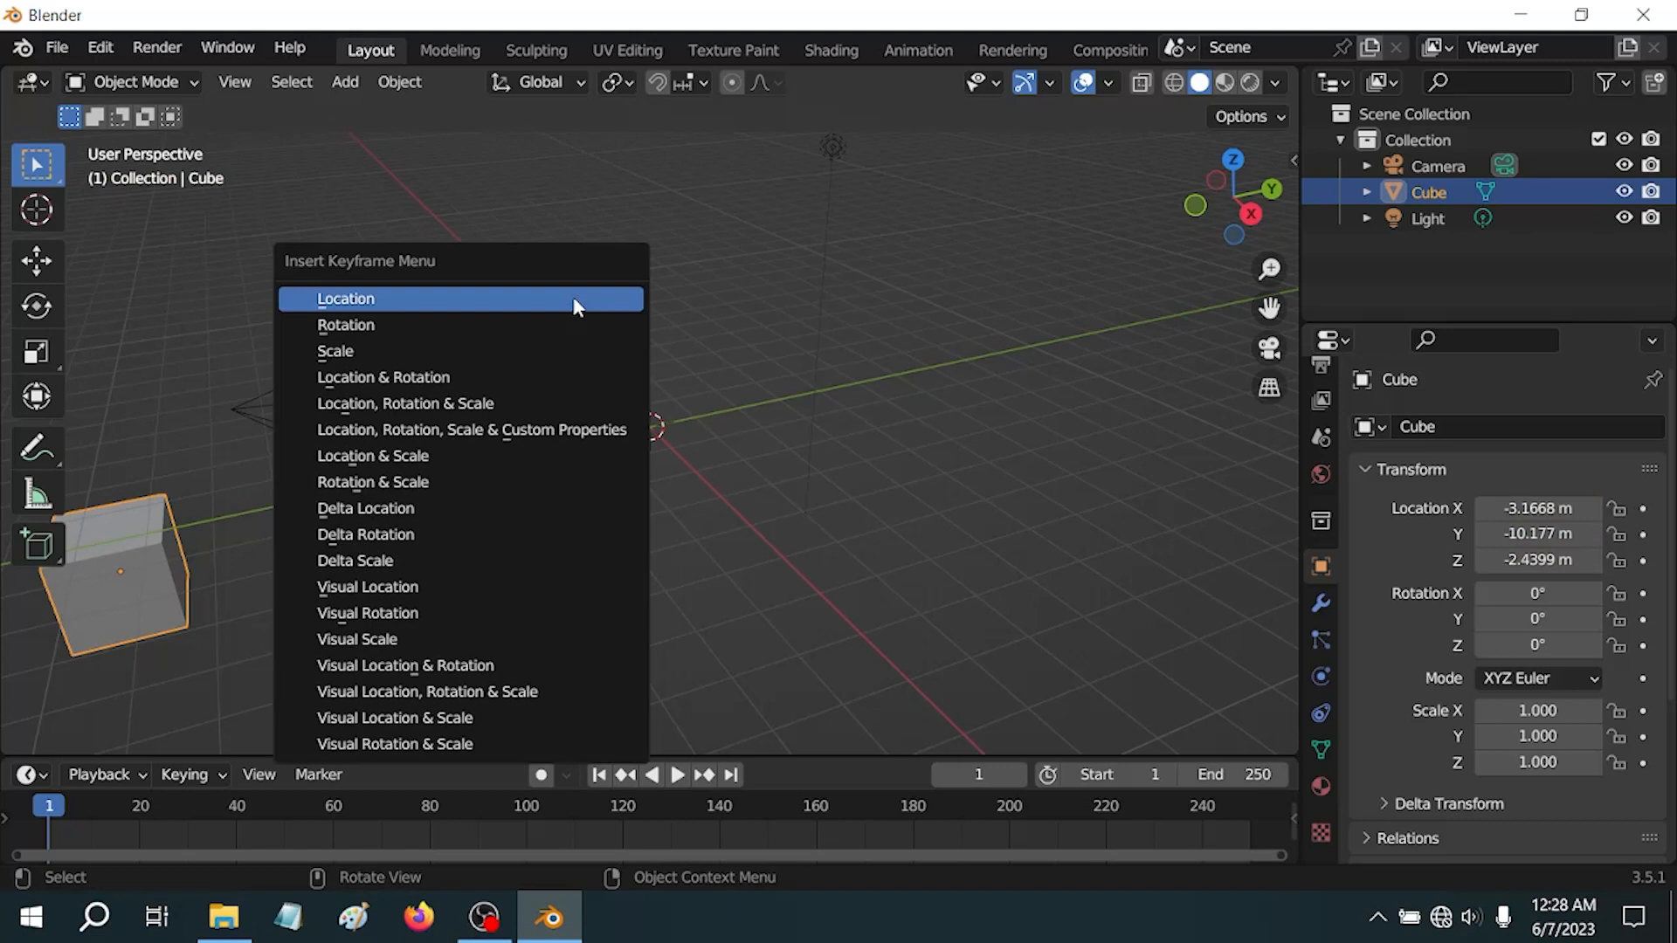
pyautogui.click(442, 298)
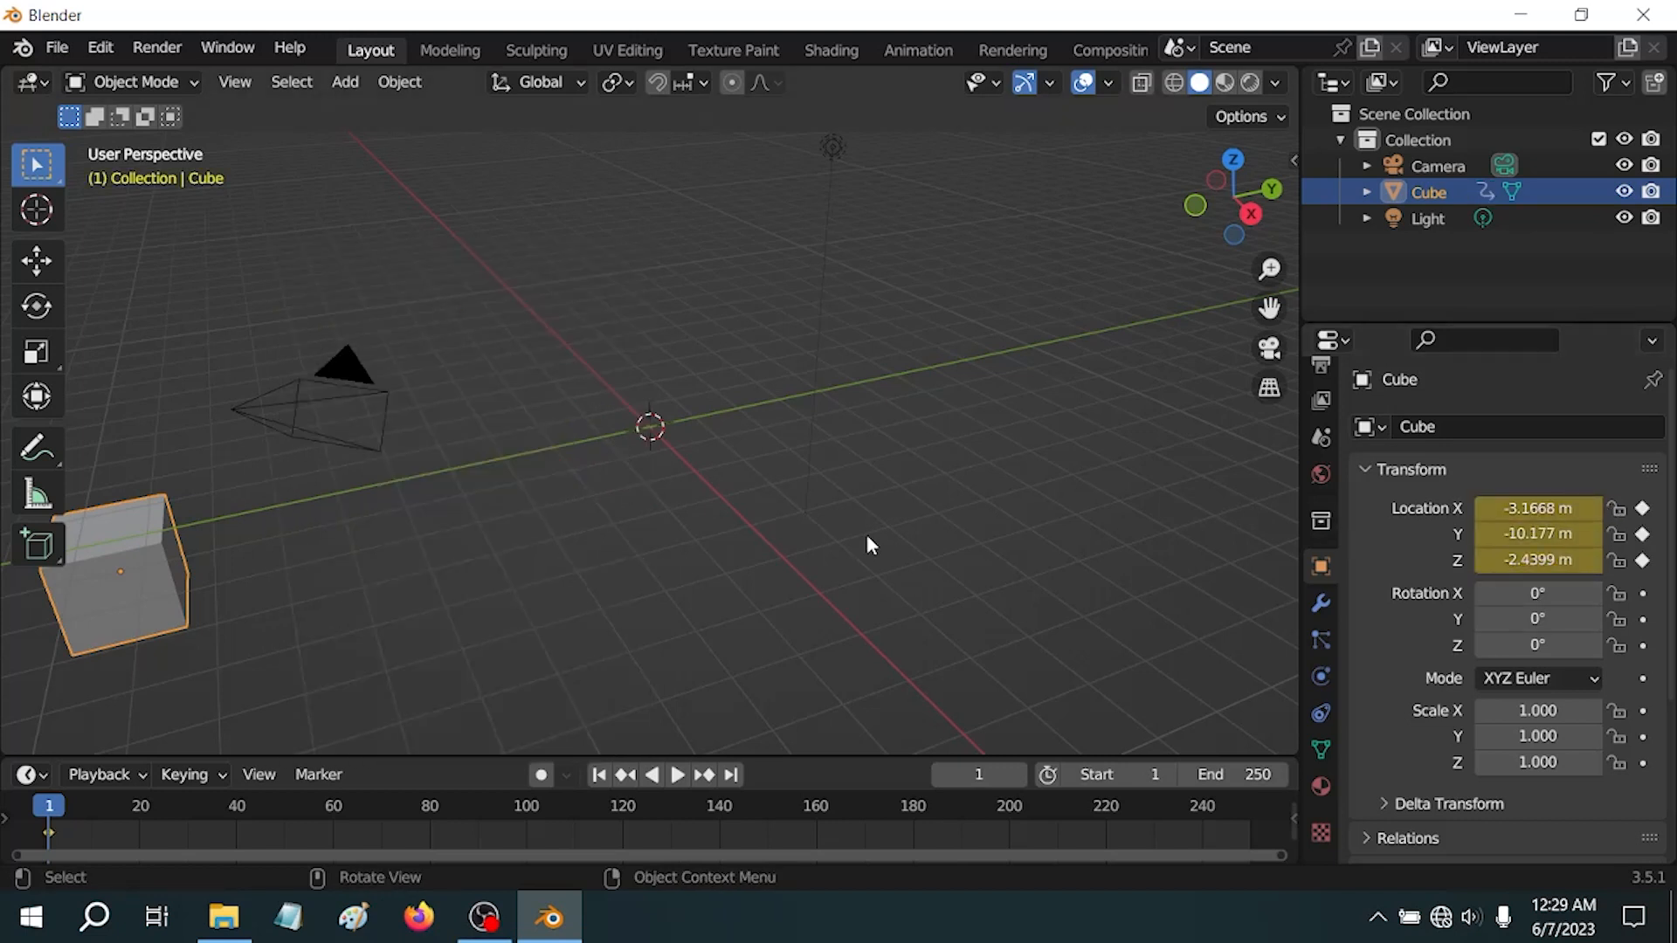
# Undo the Location keyframe, and try keying the Location values directly on the transform property before undoing that too
pyautogui.hotkey('ctrl', 'z')
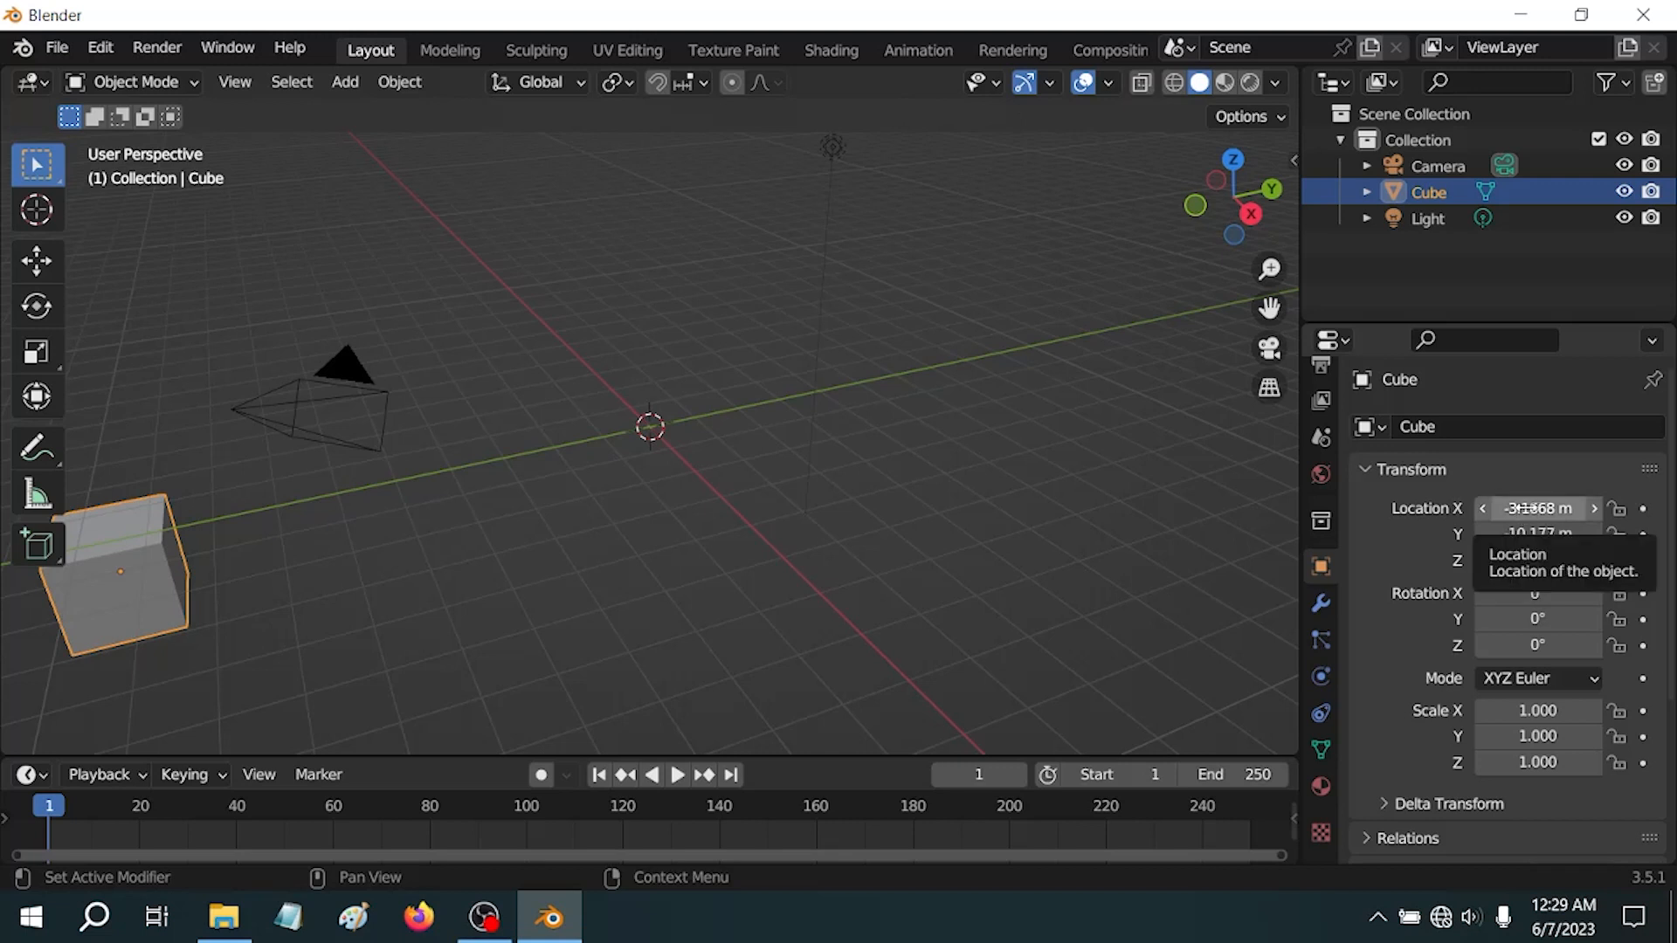
pyautogui.press('i')
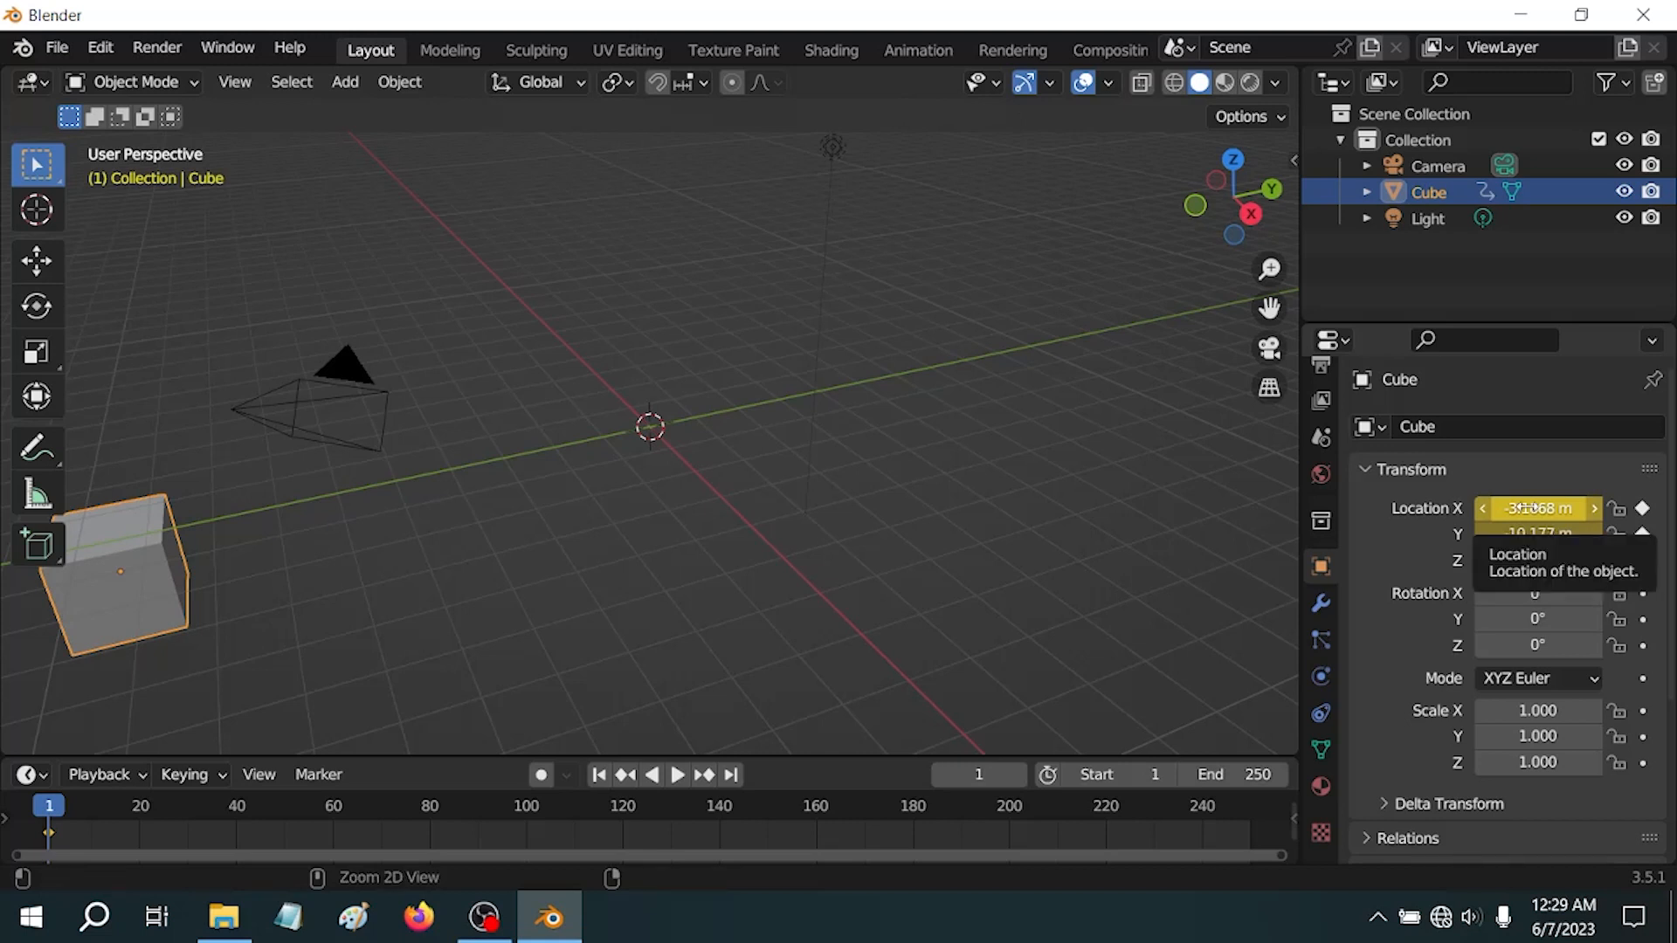
pyautogui.hotkey('ctrl', 'z')
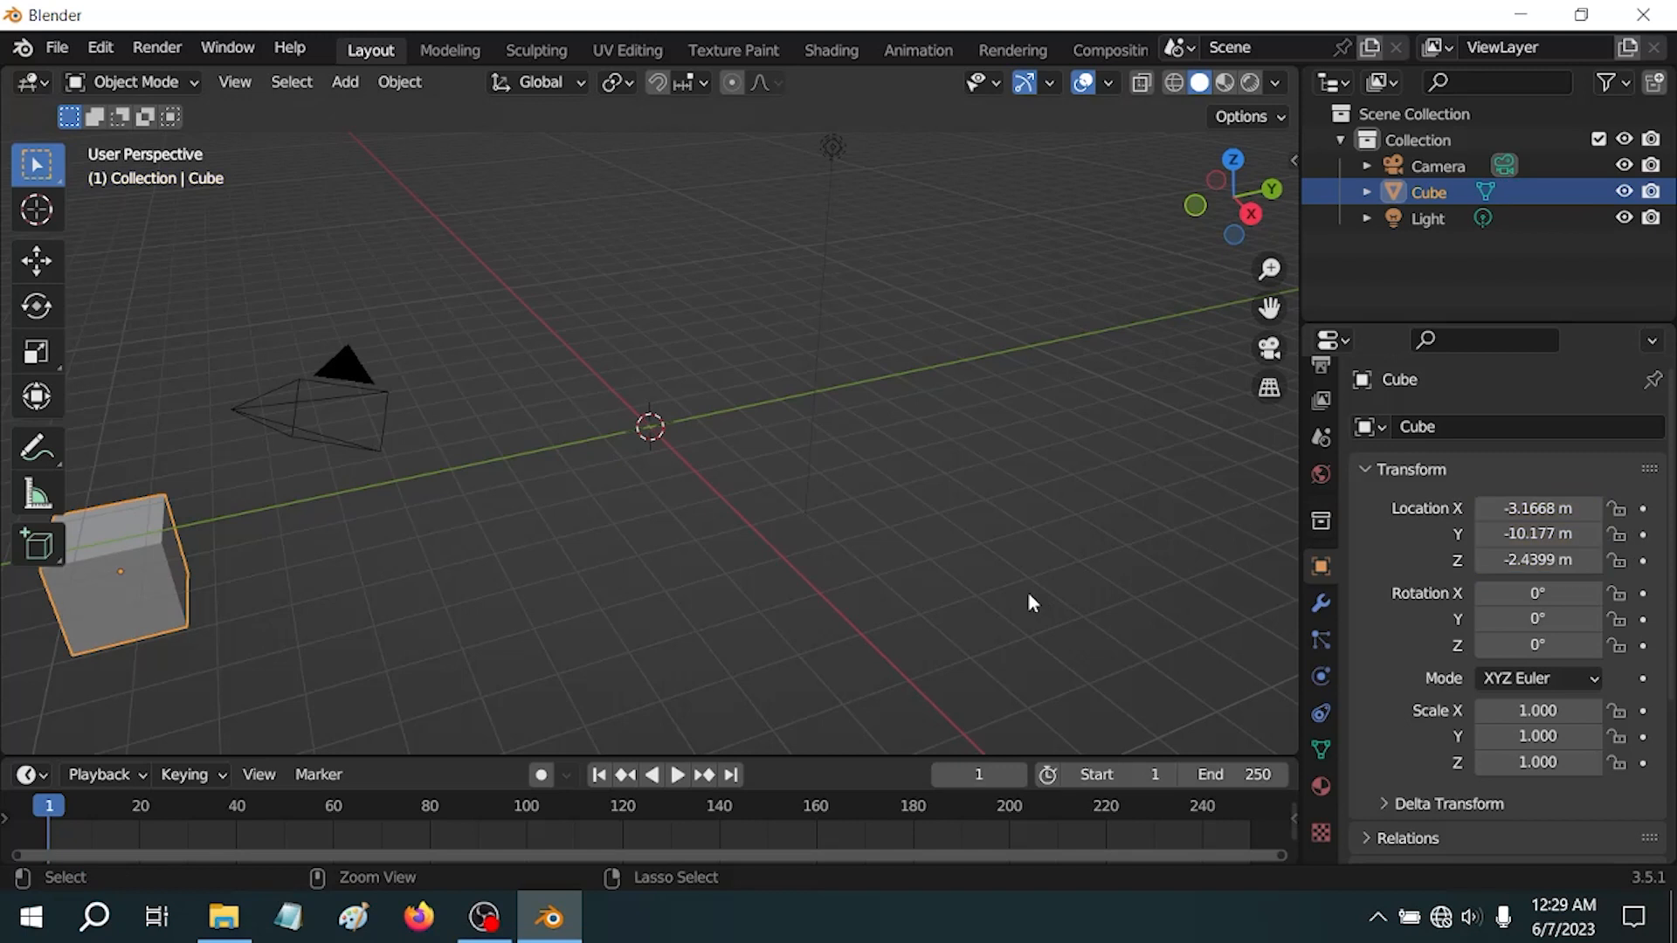
# Key the cube's Location X, Y and Z one by one at frame 1, and remove the three keys again
pyautogui.click(1644, 509)
pyautogui.click(1643, 534)
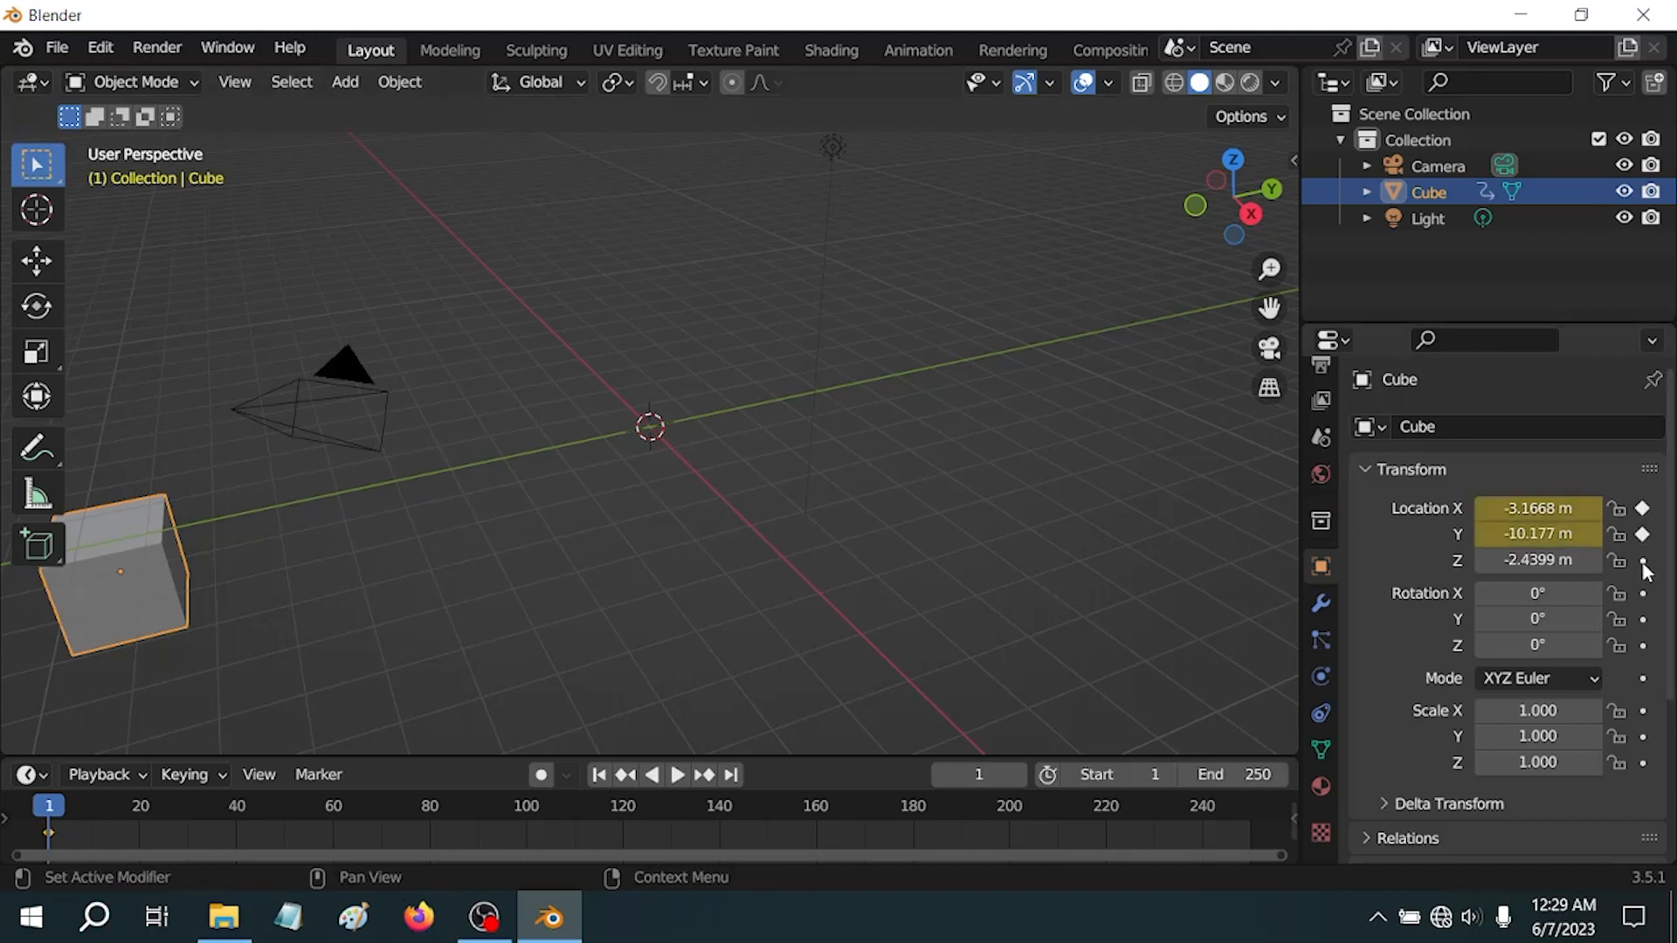
pyautogui.click(1644, 560)
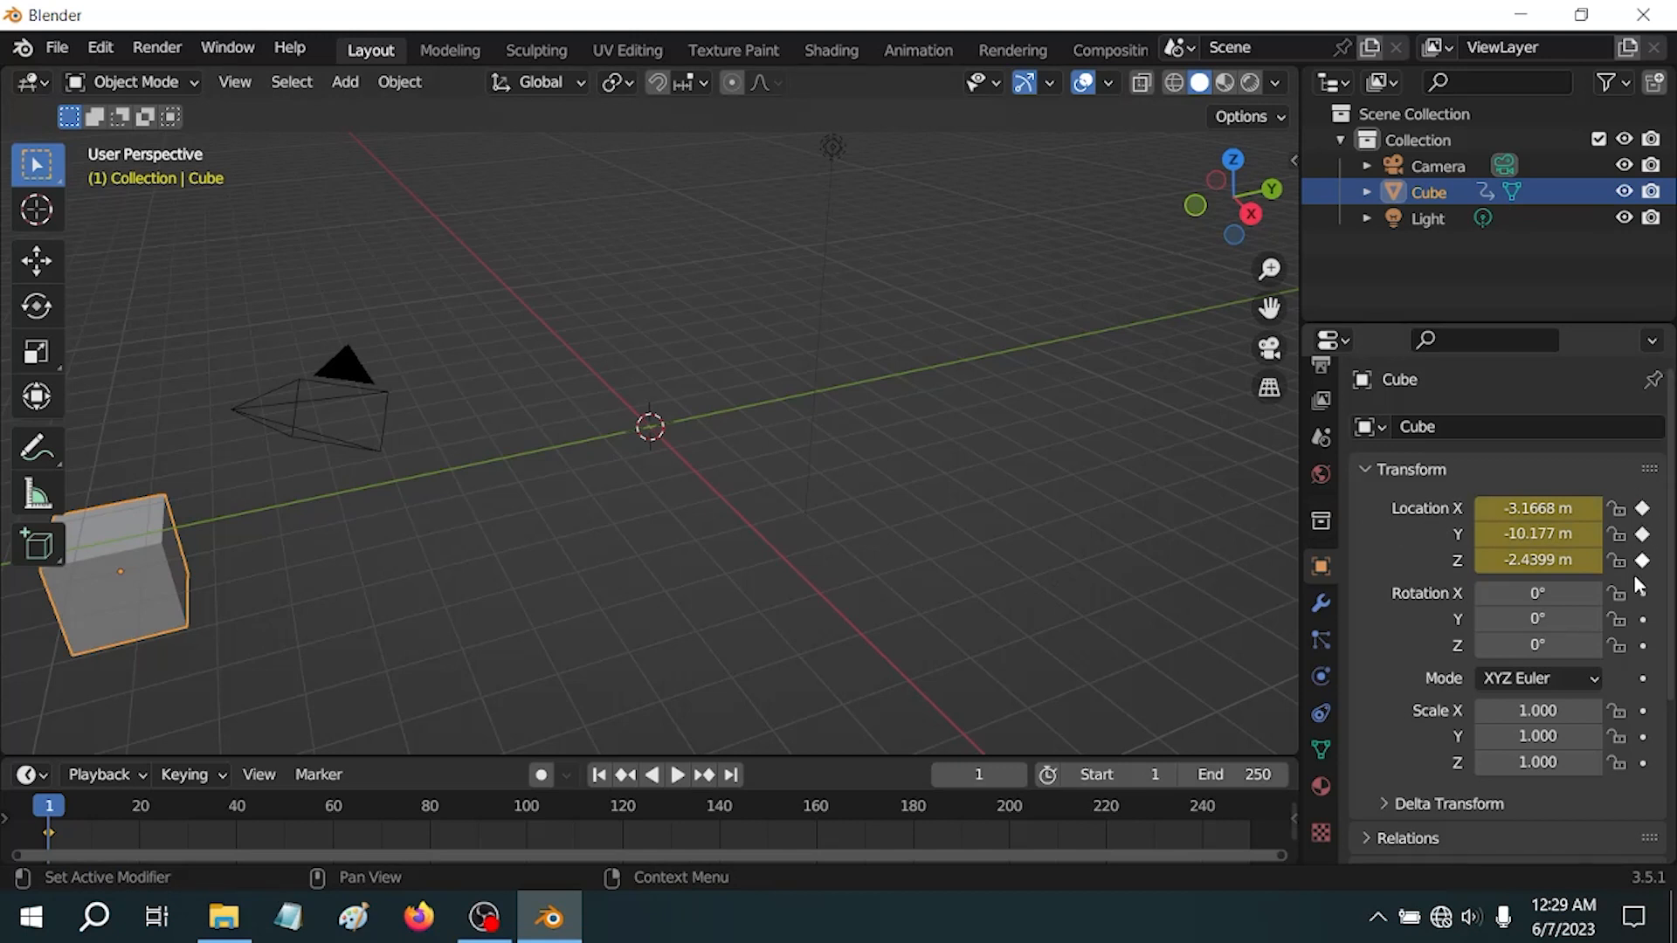
pyautogui.click(1643, 562)
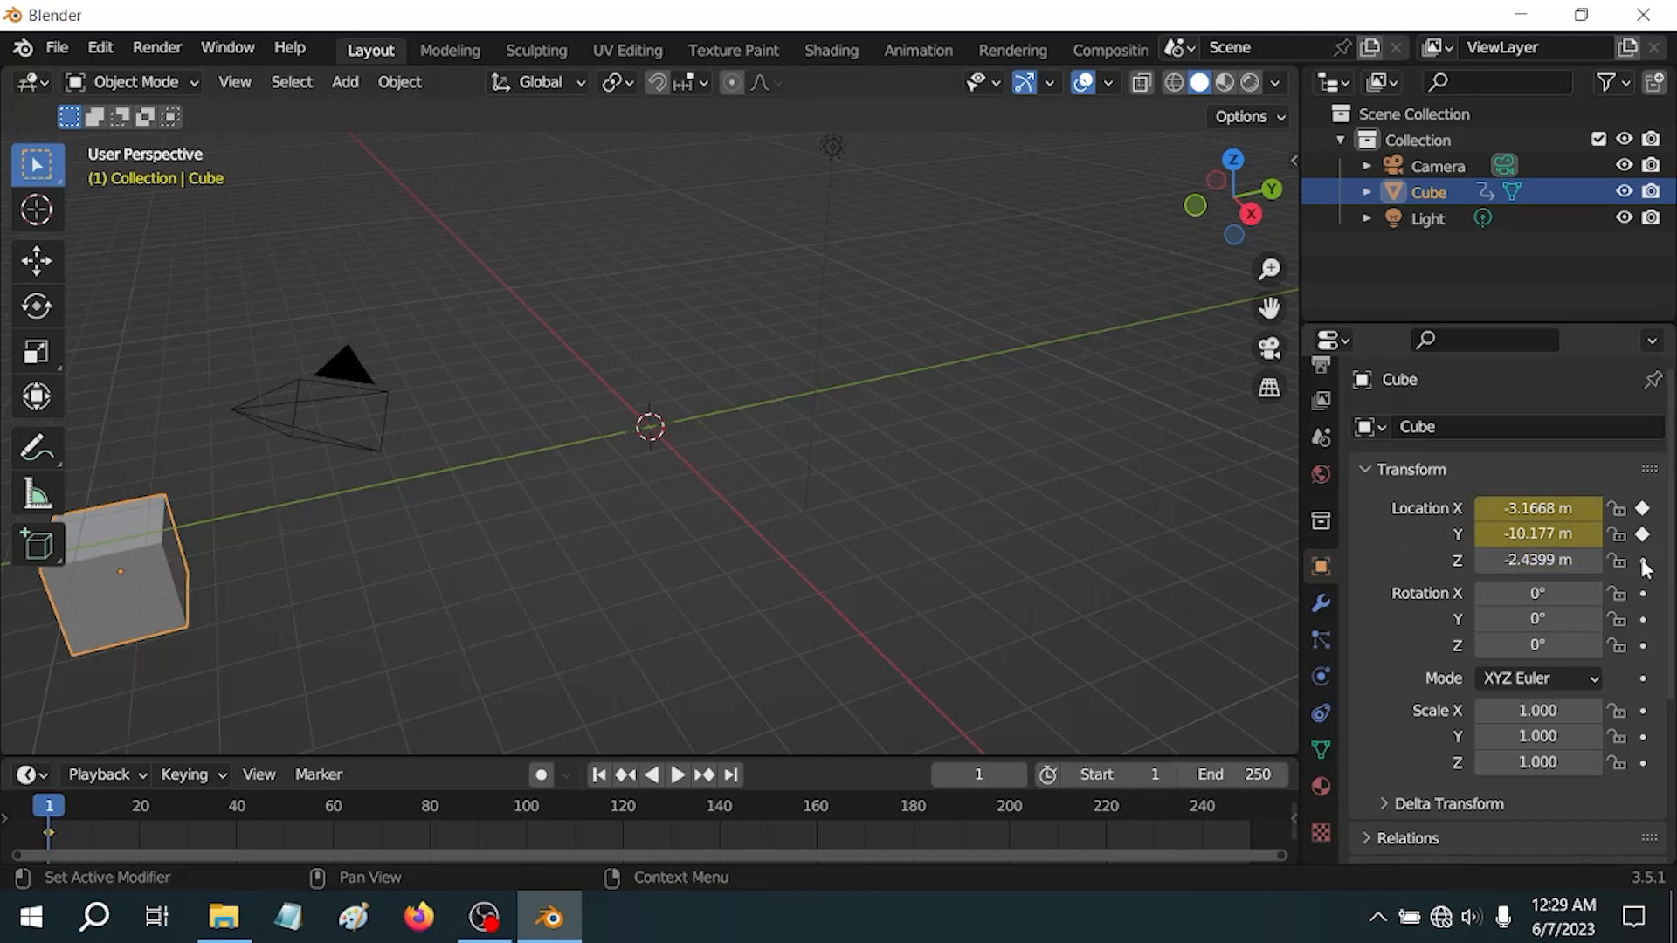
pyautogui.click(1643, 534)
pyautogui.click(1644, 508)
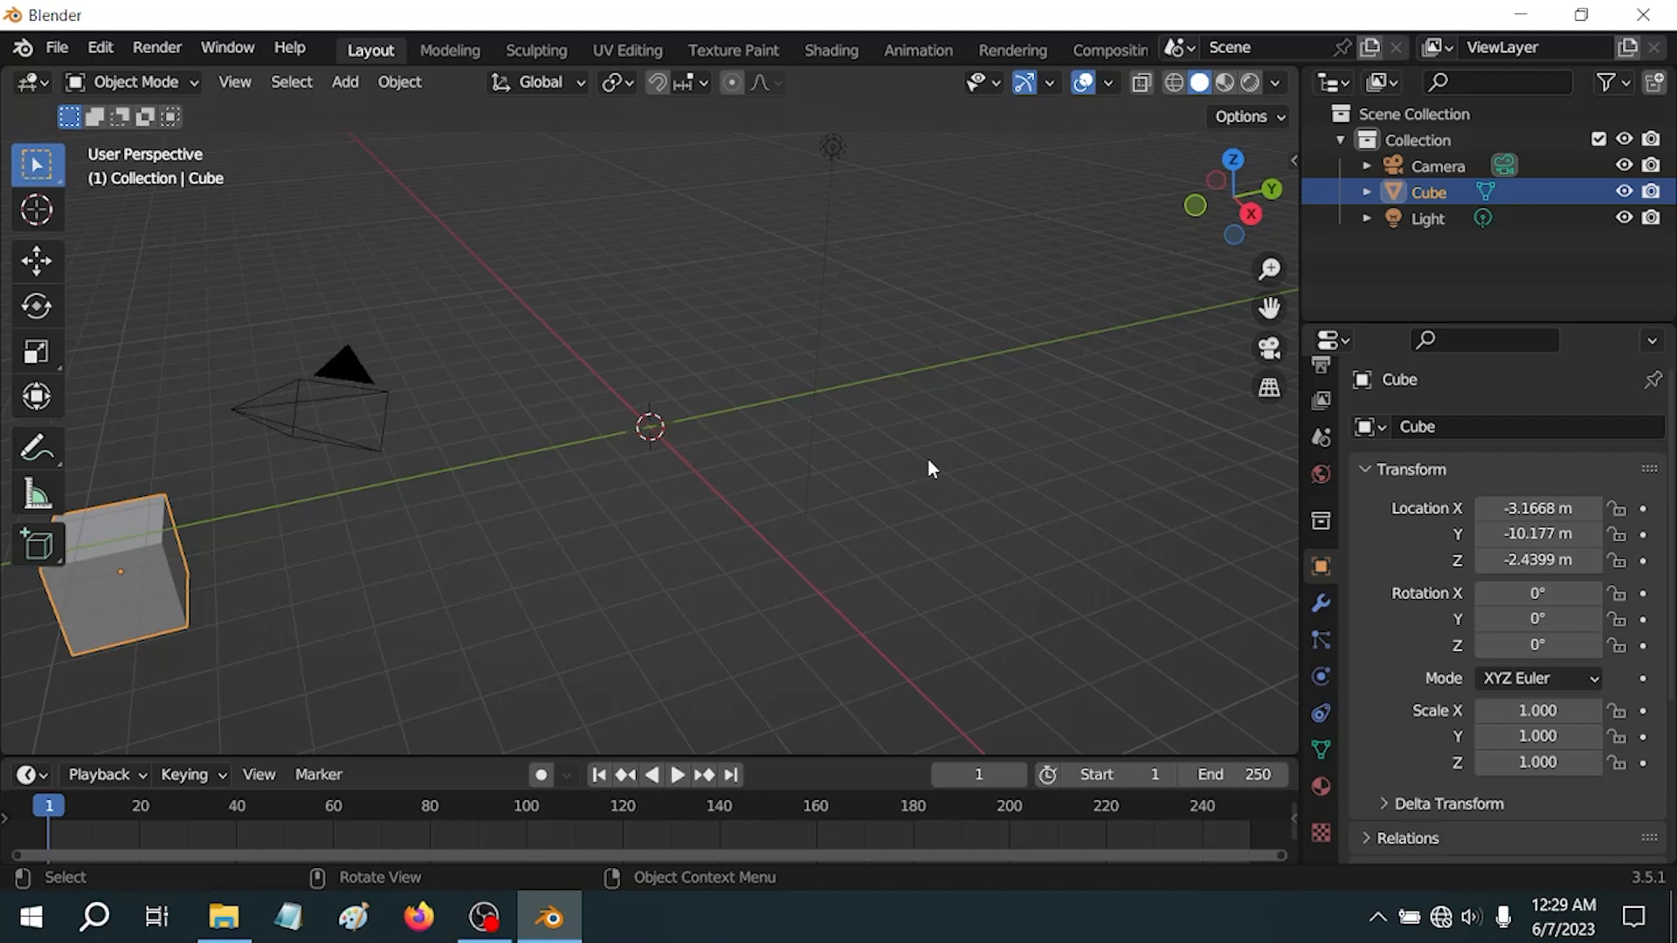
# Insert a Location keyframe at frame 1 for the cube's starting position
pyautogui.rightClick(620, 313)
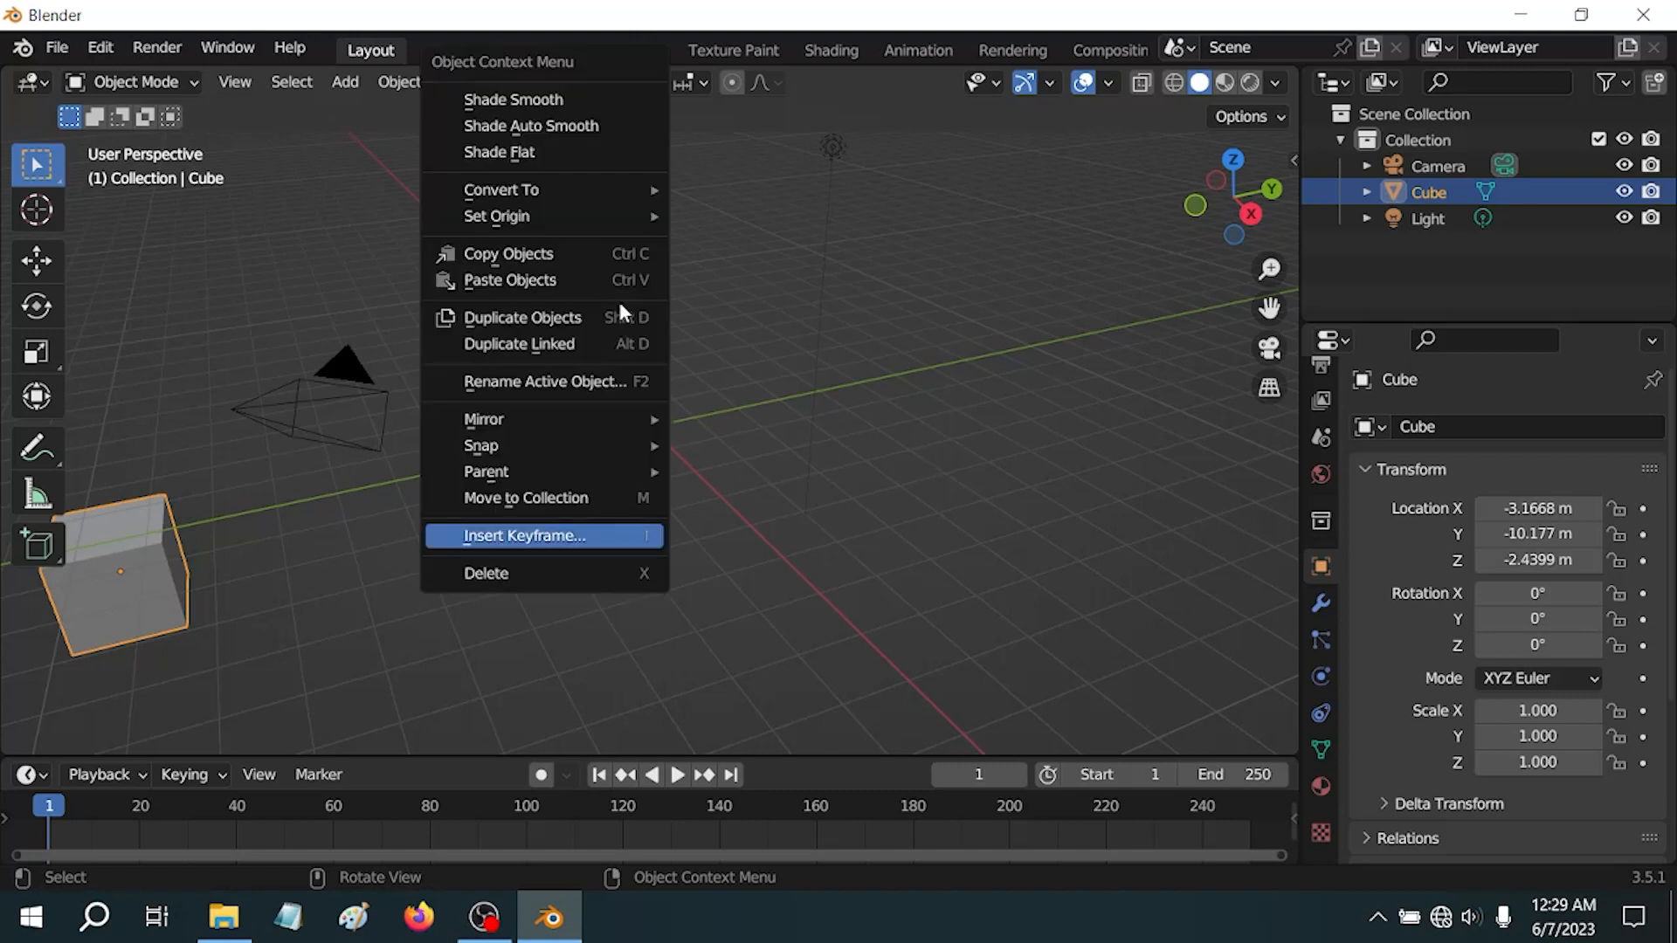
pyautogui.click(560, 537)
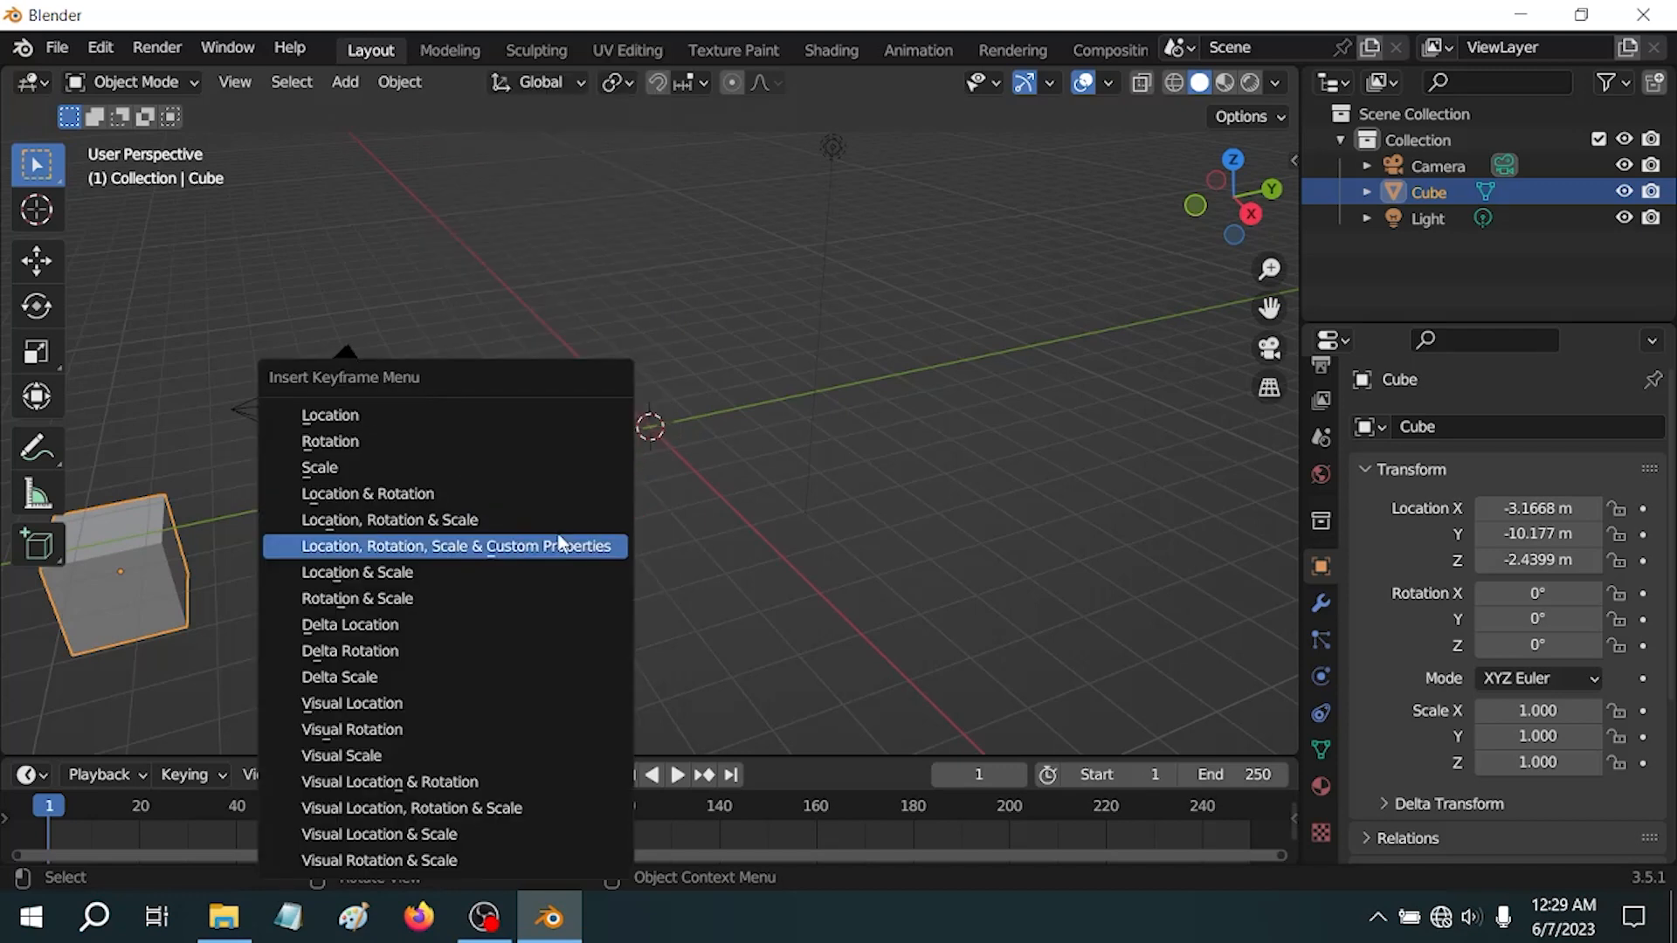
pyautogui.click(398, 417)
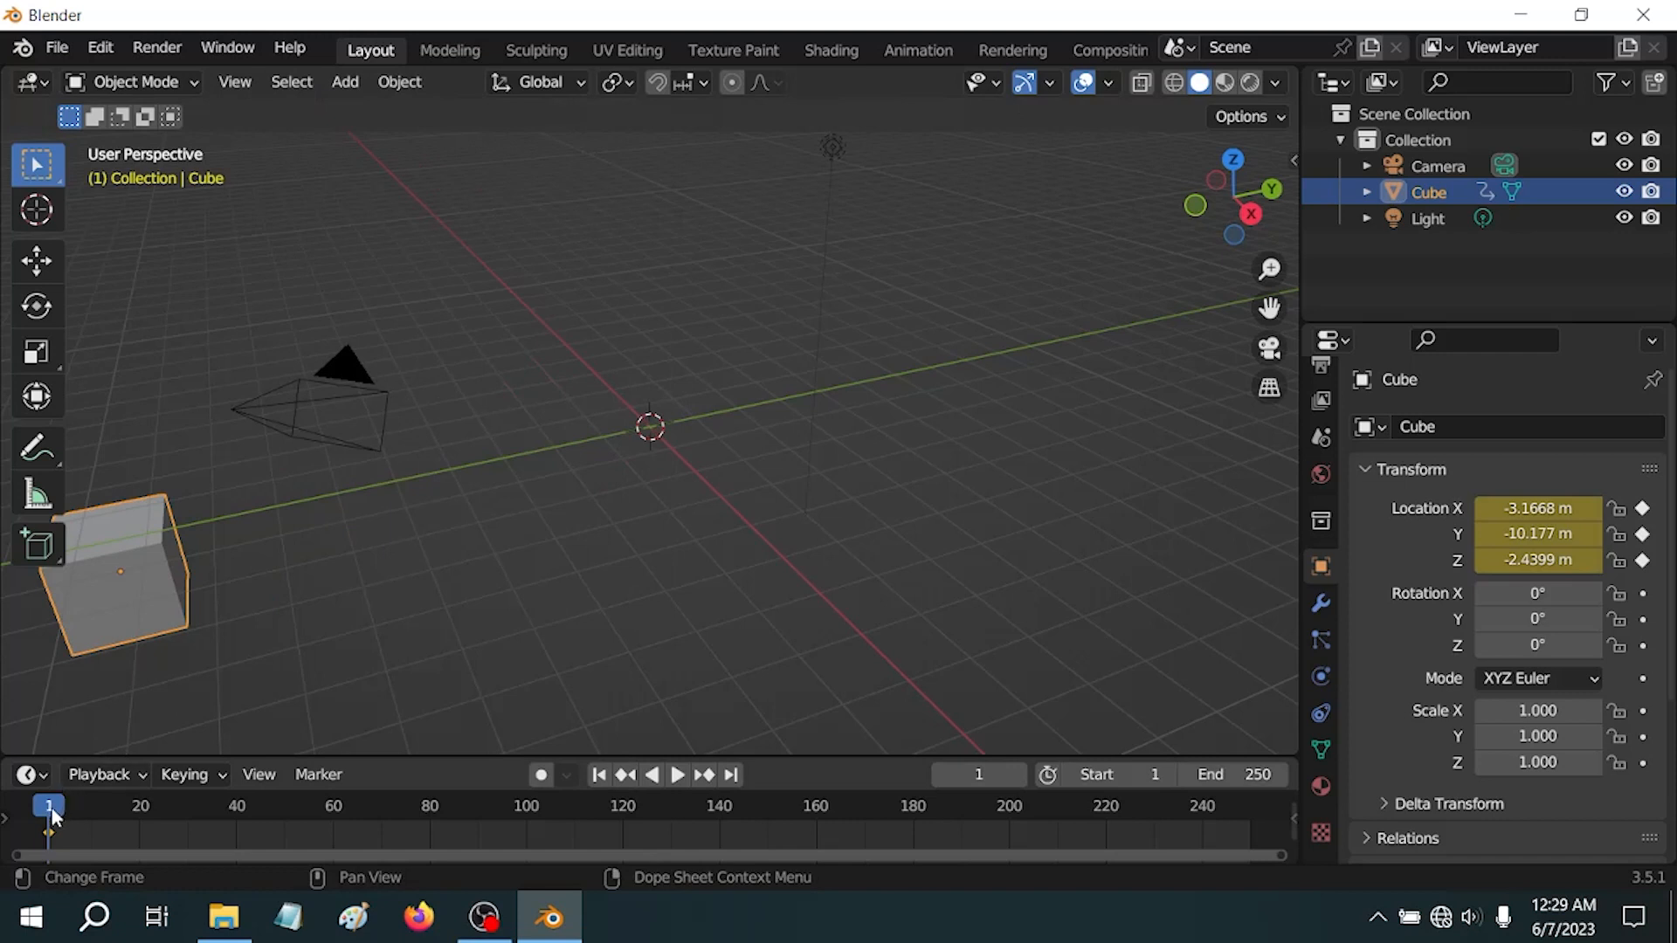
# At frame 40, move the cube to about X 2.23 m, Y 7.2 m, Z 1.75 m and insert a Location keyframe
pyautogui.moveTo(52, 815); pyautogui.dragTo(238, 815)
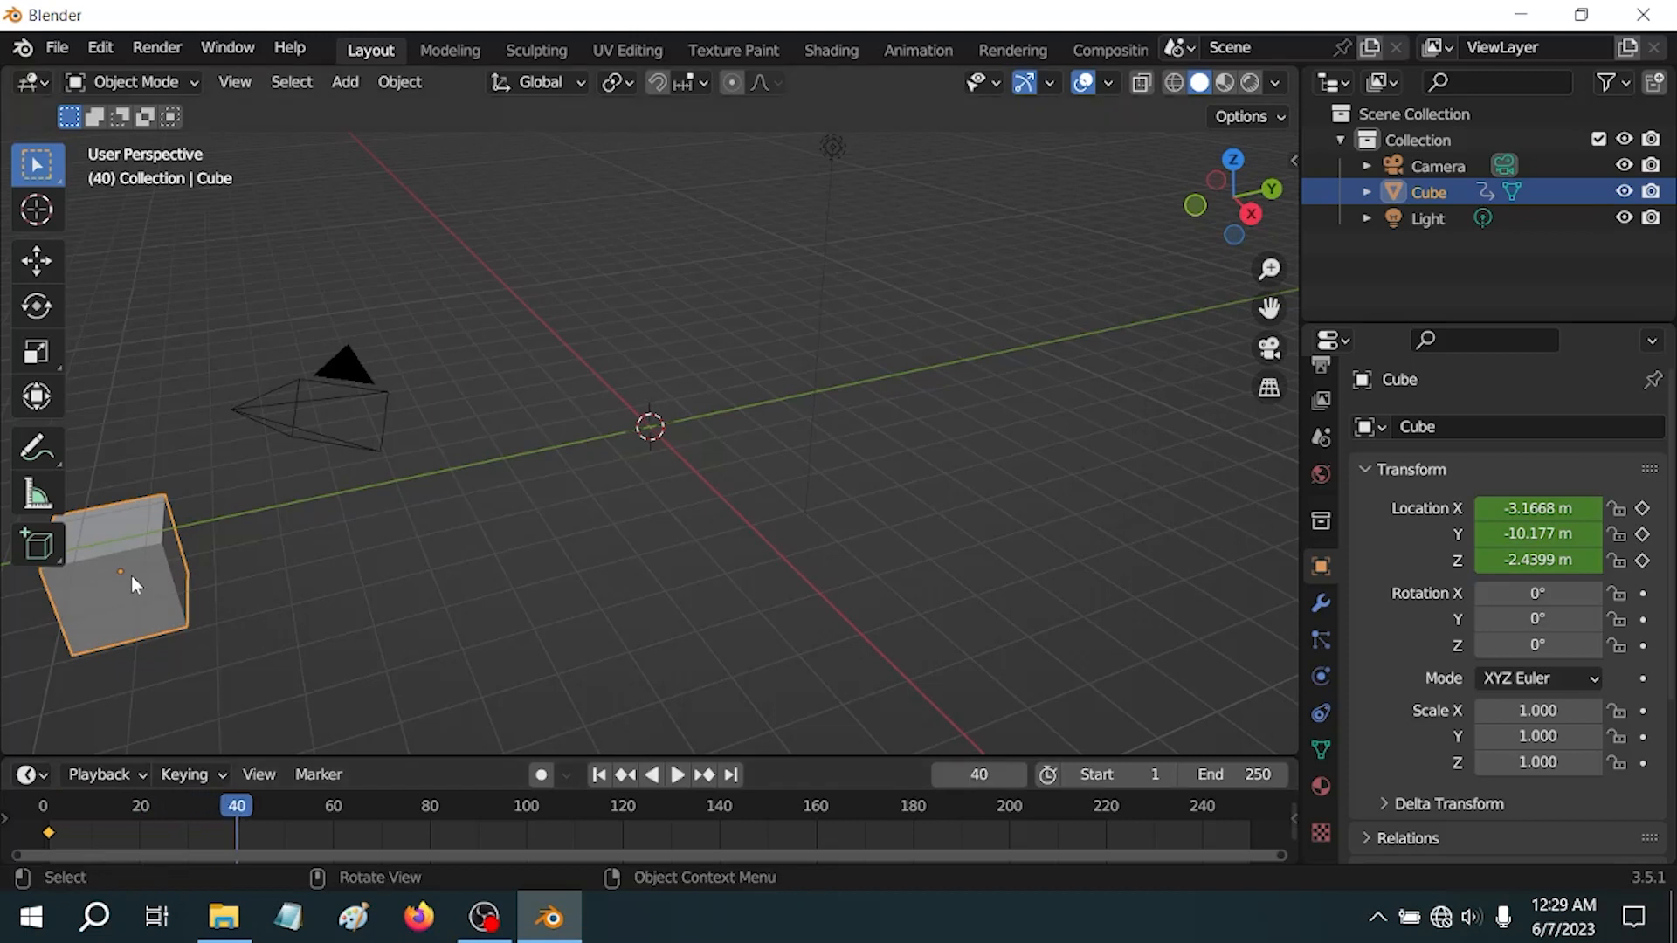
pyautogui.press('g')
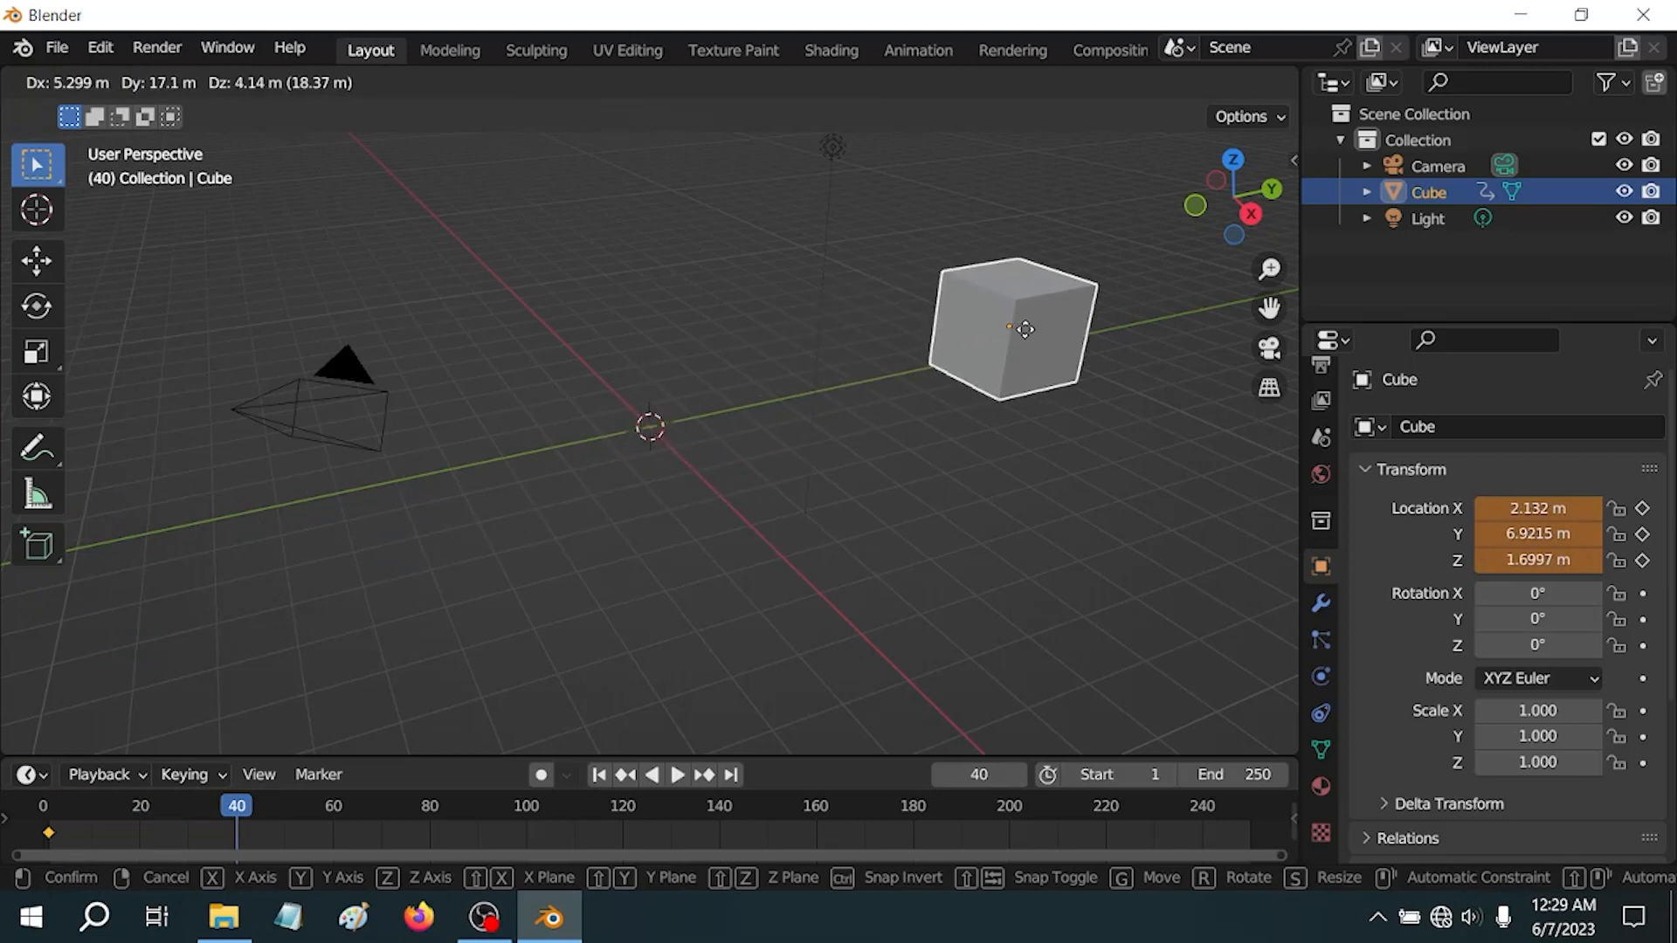
pyautogui.click(1037, 335)
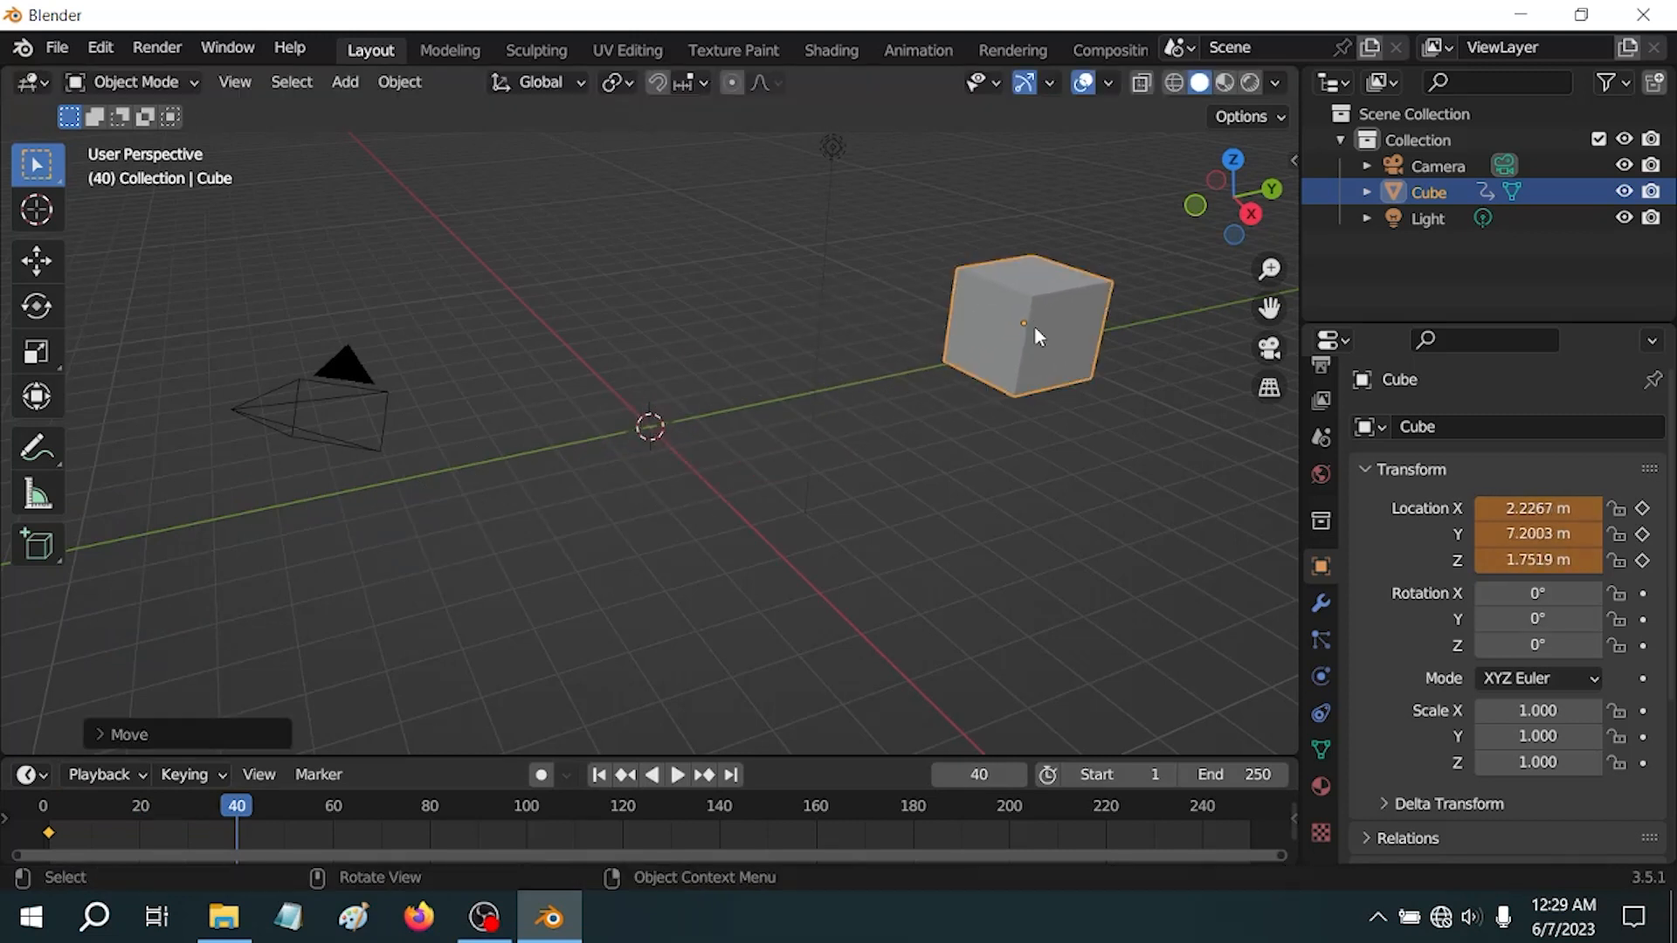
pyautogui.rightClick(699, 271)
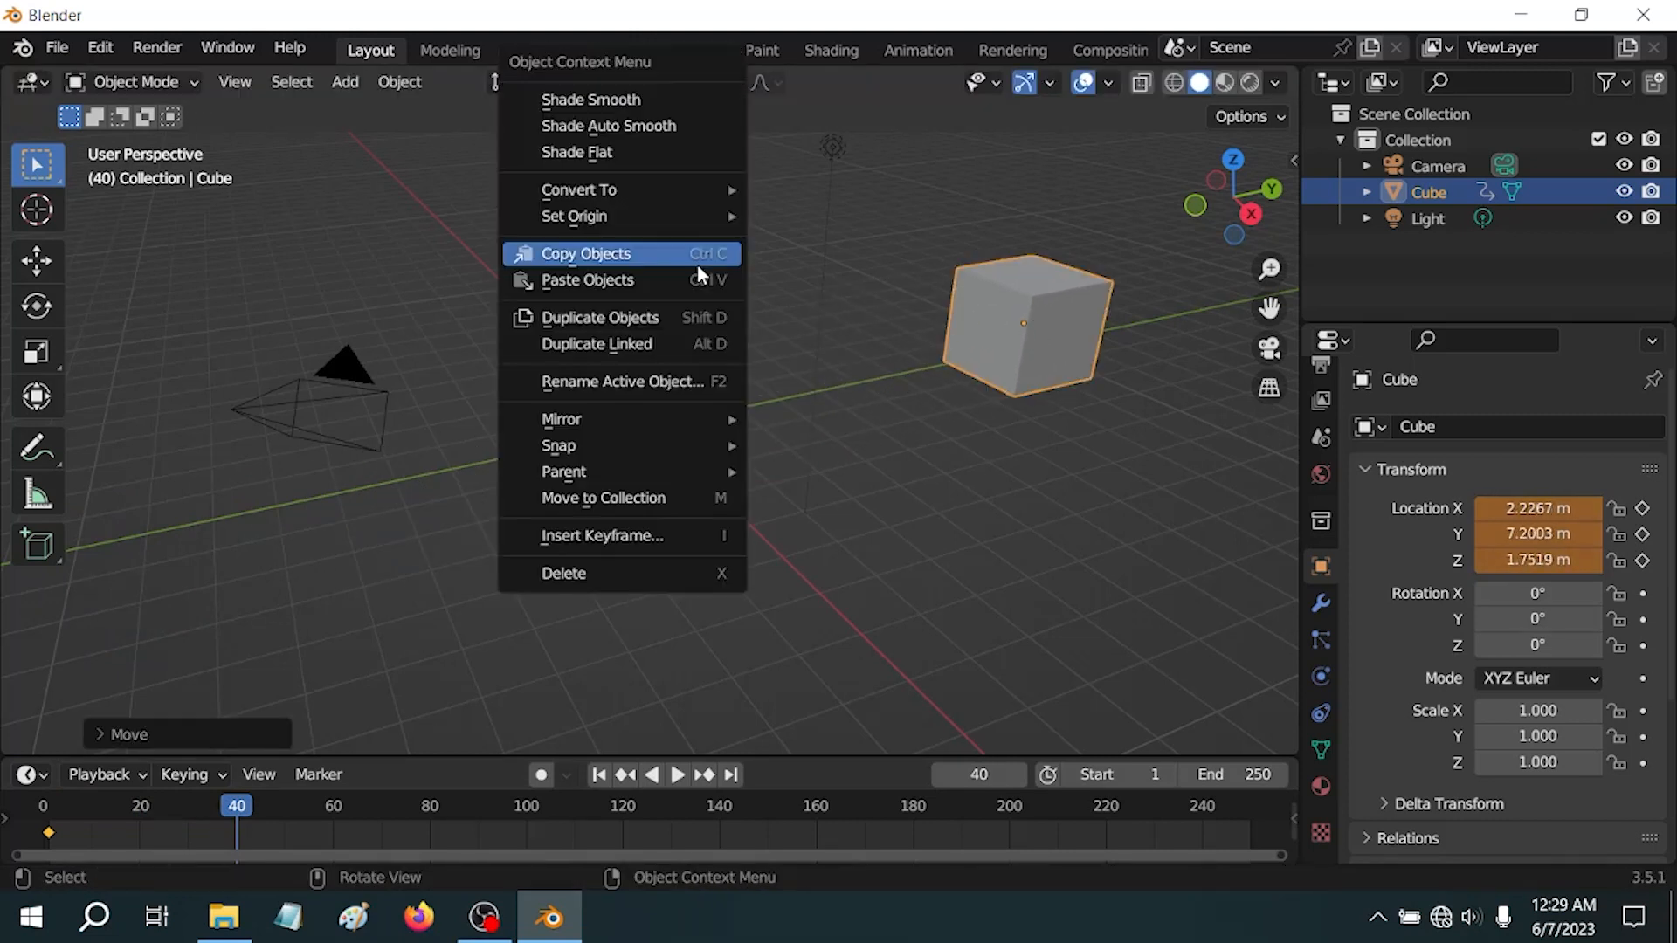
pyautogui.click(642, 536)
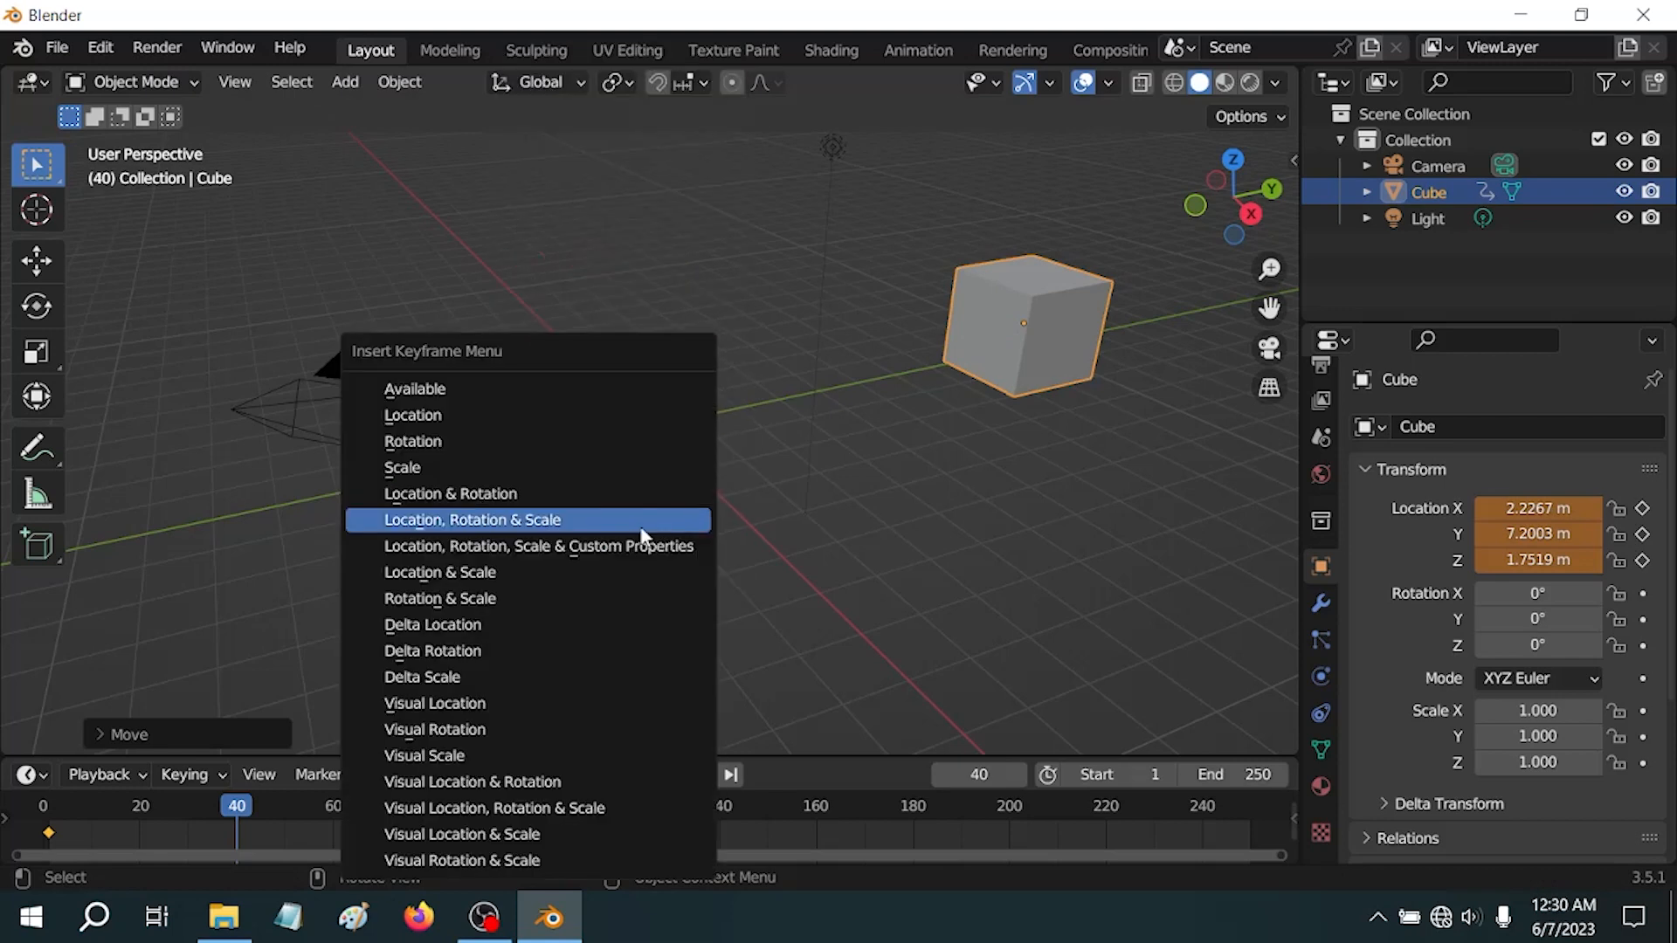
pyautogui.click(423, 415)
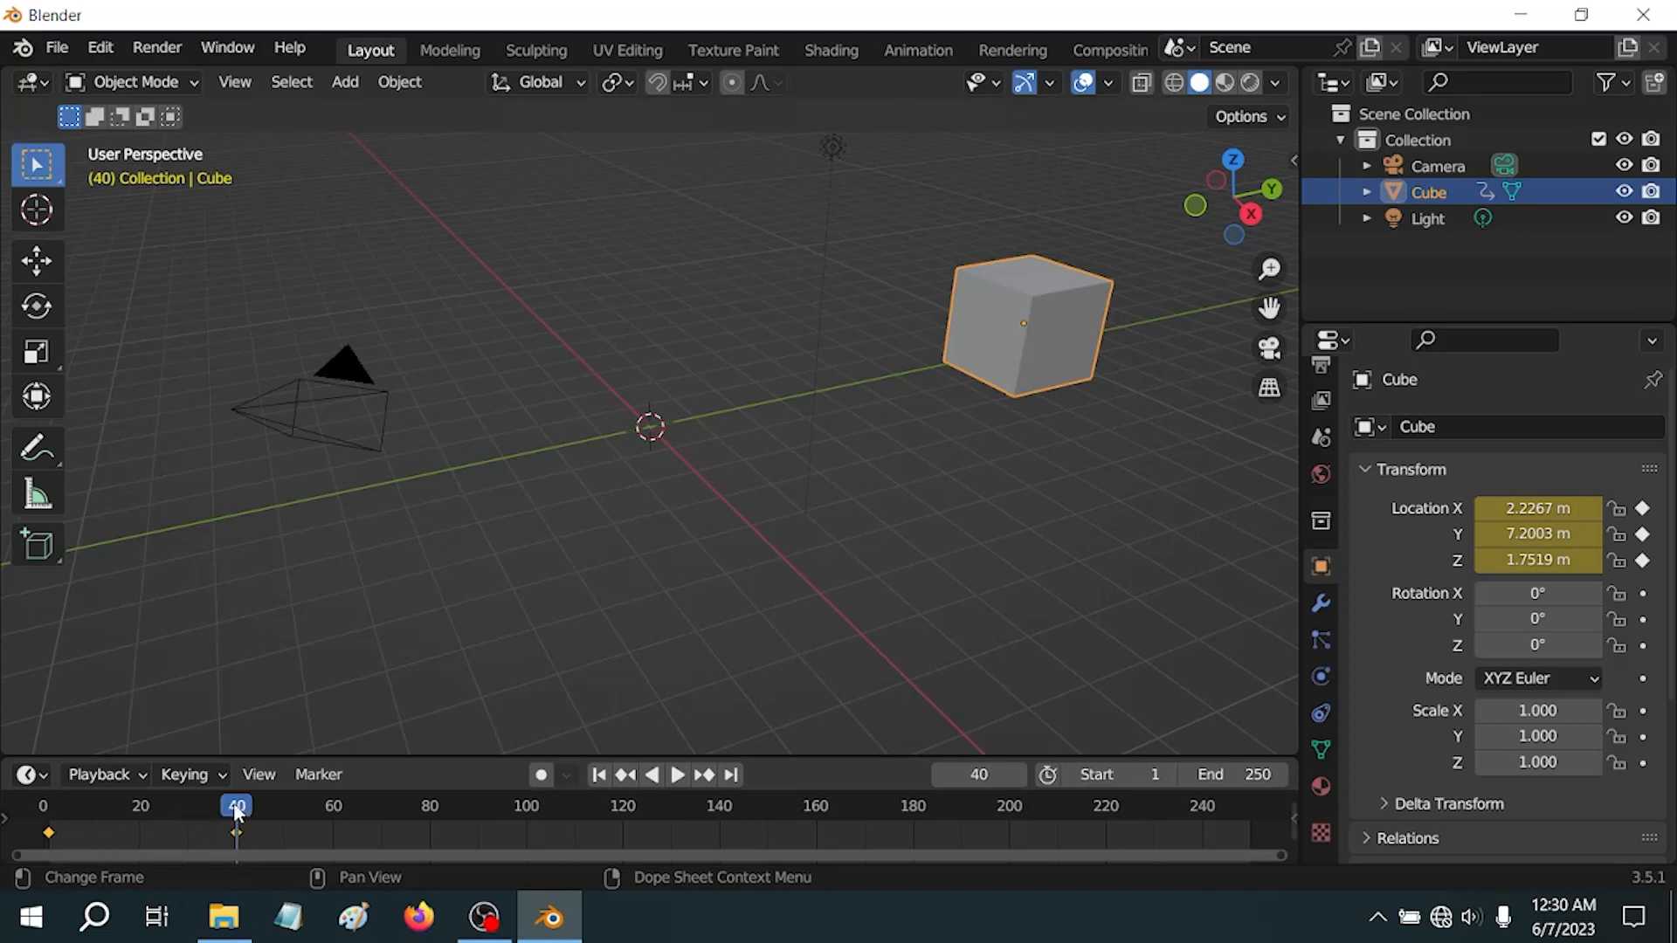
# At frame 80, scale the cube up uniformly to about 3.056 and insert a Scale keyframe
pyautogui.moveTo(236, 808)
pyautogui.mouseDown()
pyautogui.moveTo(49, 839)
pyautogui.moveTo(233, 835)
pyautogui.mouseUp()
pyautogui.press('space')
pyautogui.moveTo(263, 811); pyautogui.dragTo(430, 817)
pyautogui.press('space')
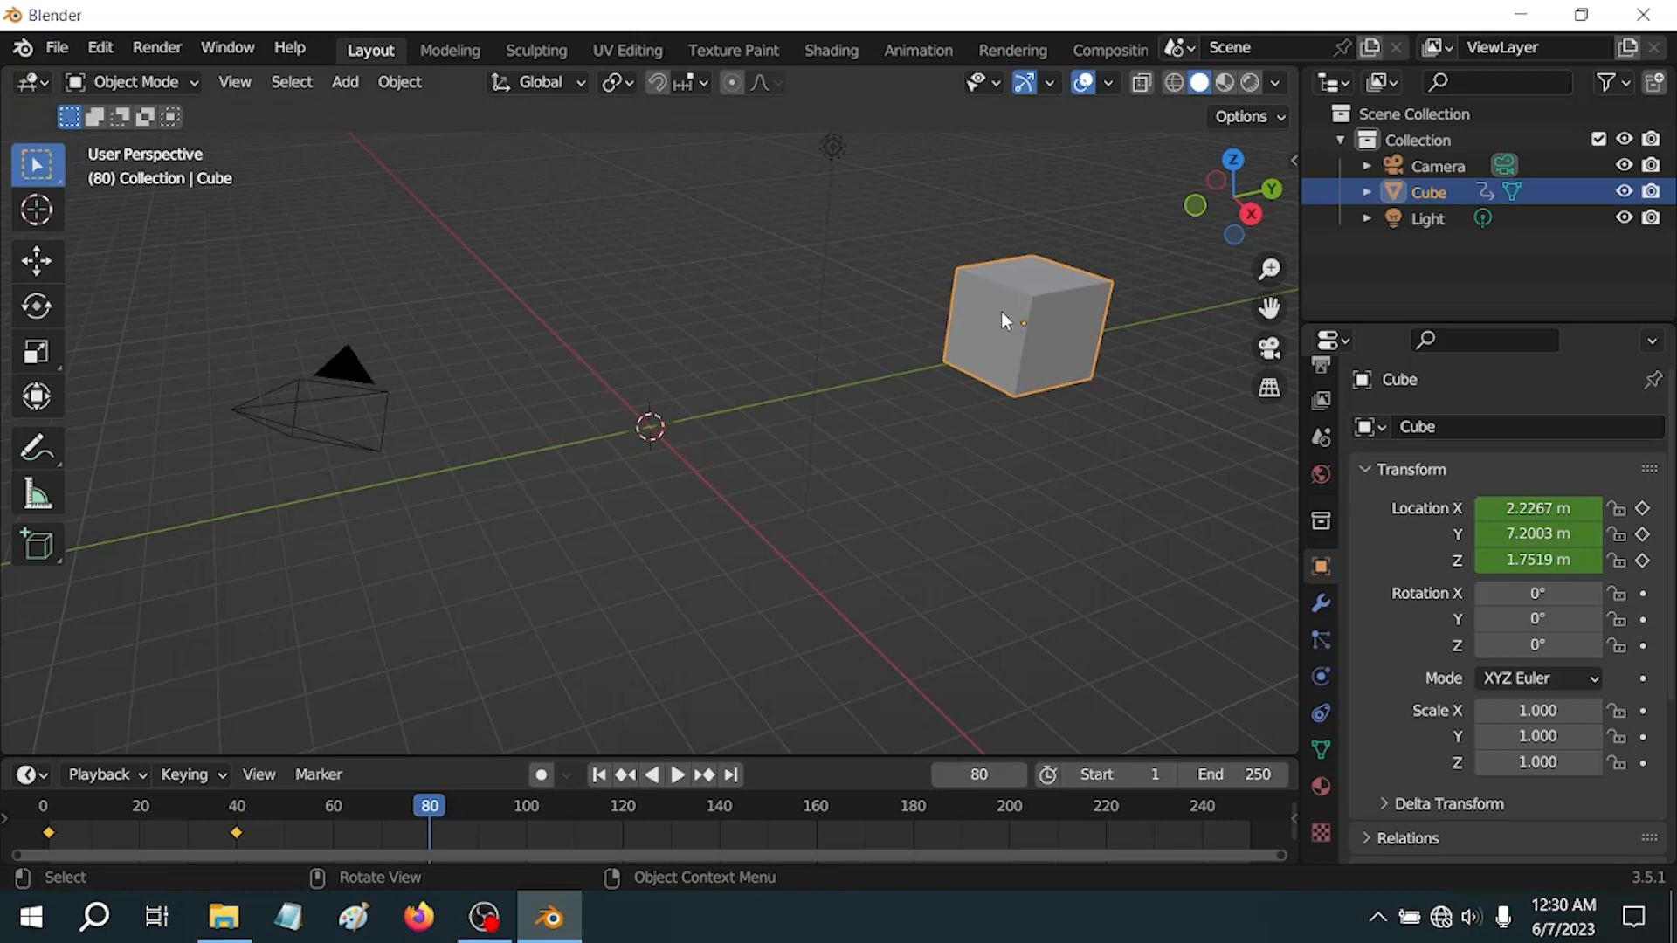
pyautogui.press('s')
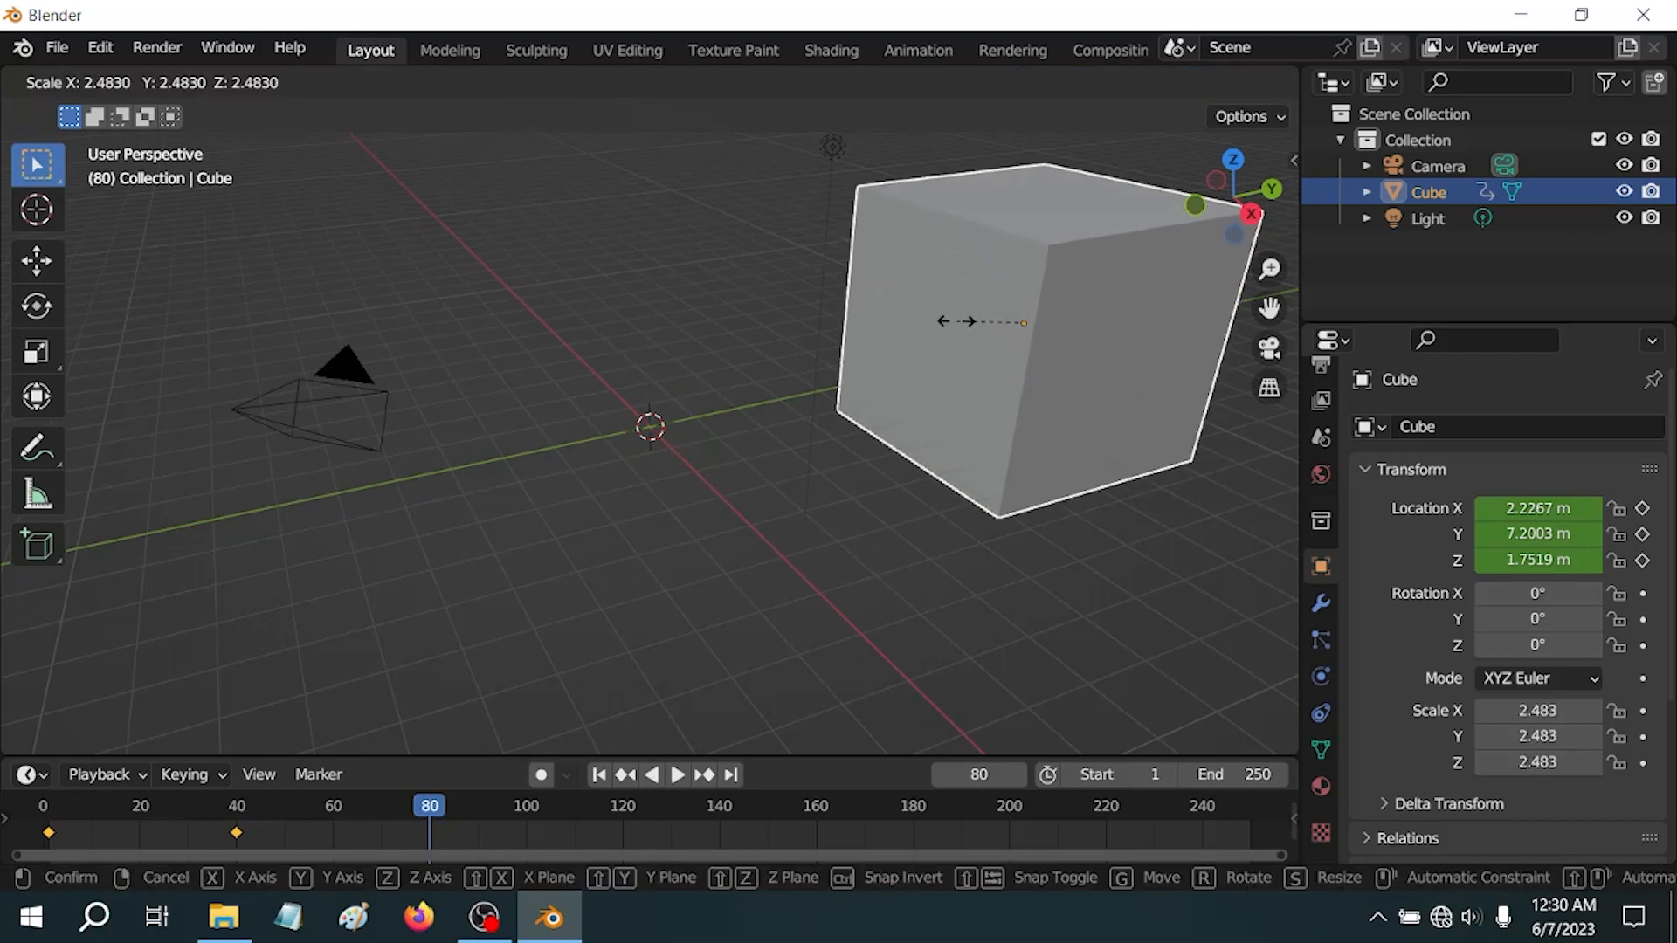
pyautogui.click(940, 324)
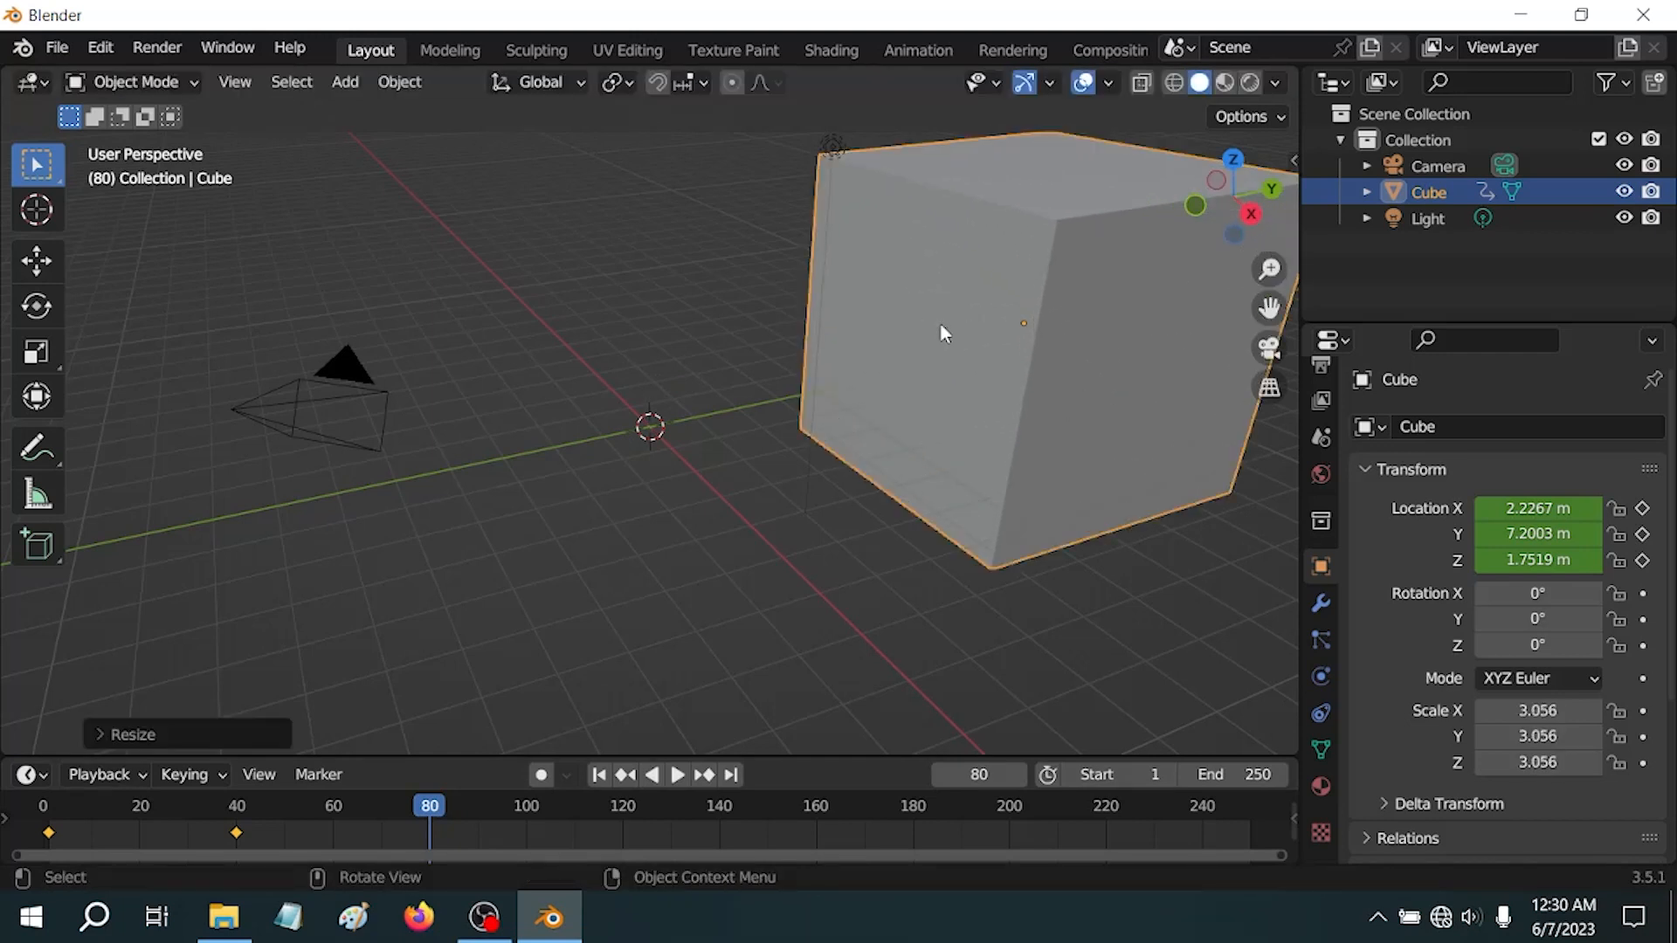
pyautogui.rightClick(571, 271)
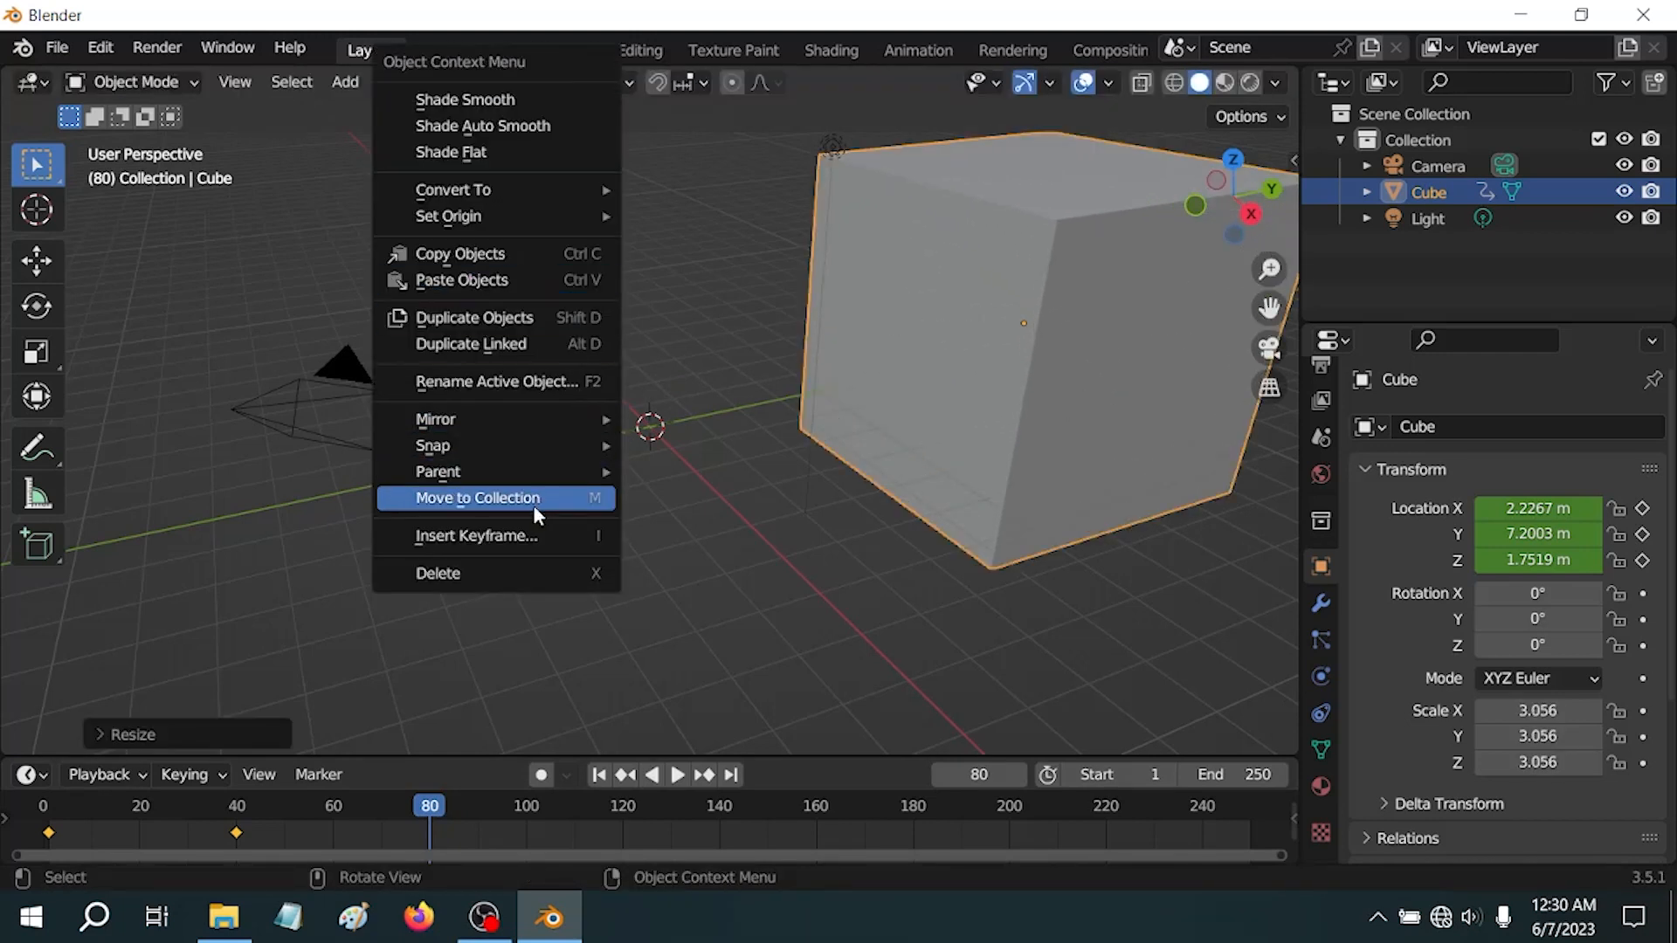
pyautogui.click(524, 535)
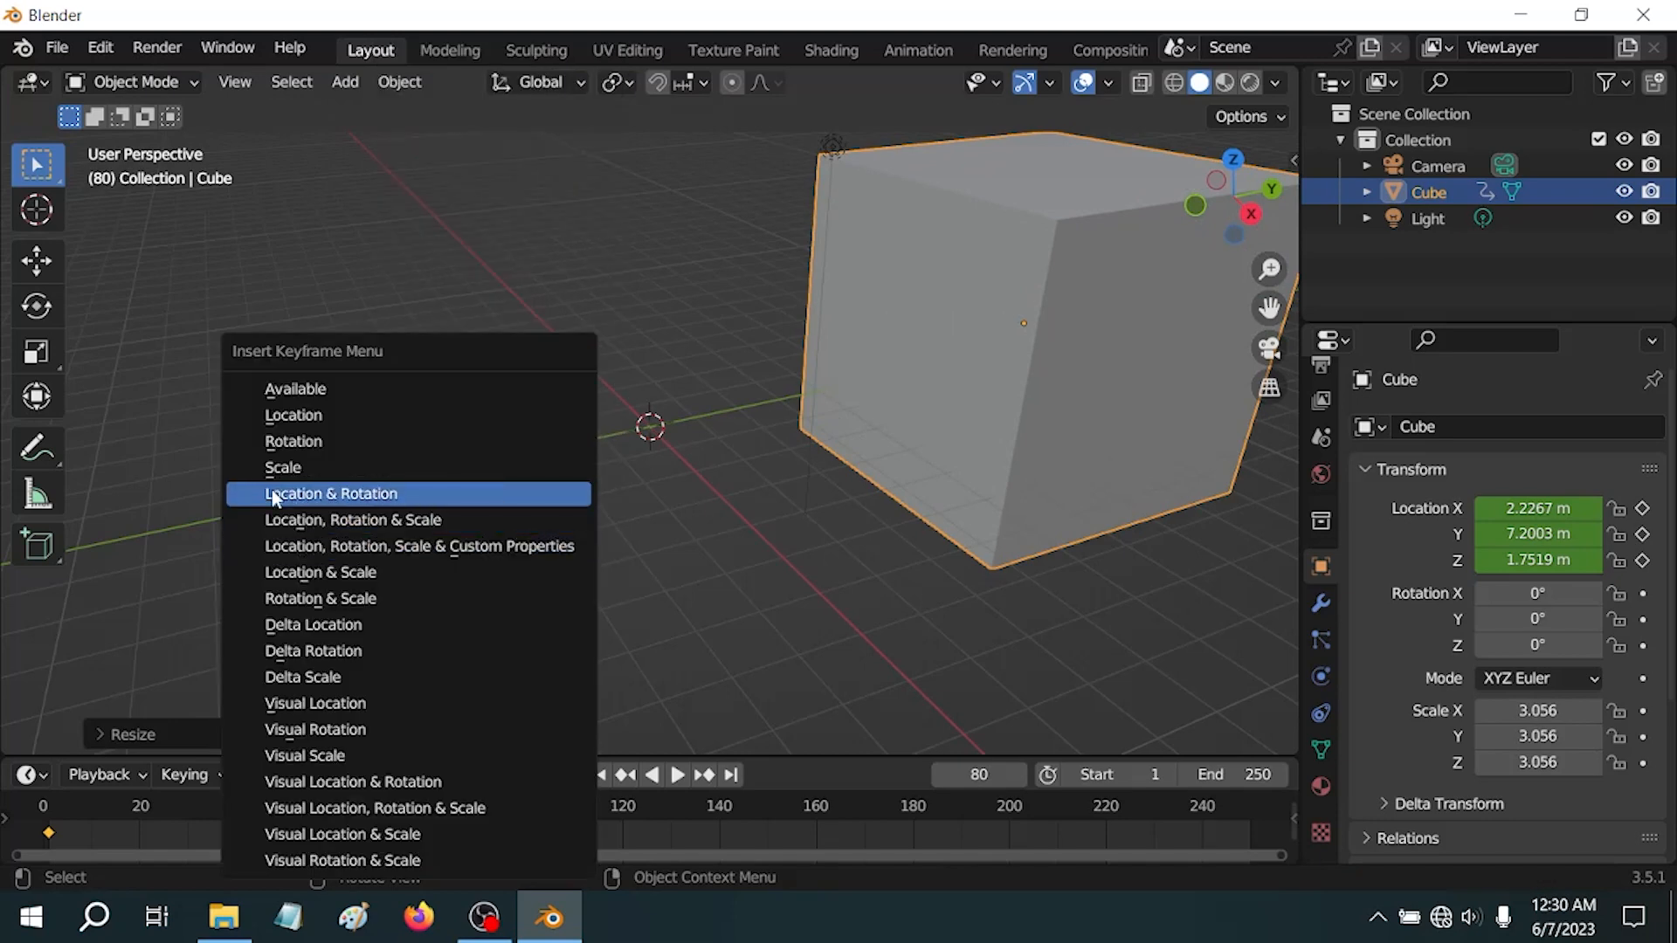
pyautogui.click(289, 470)
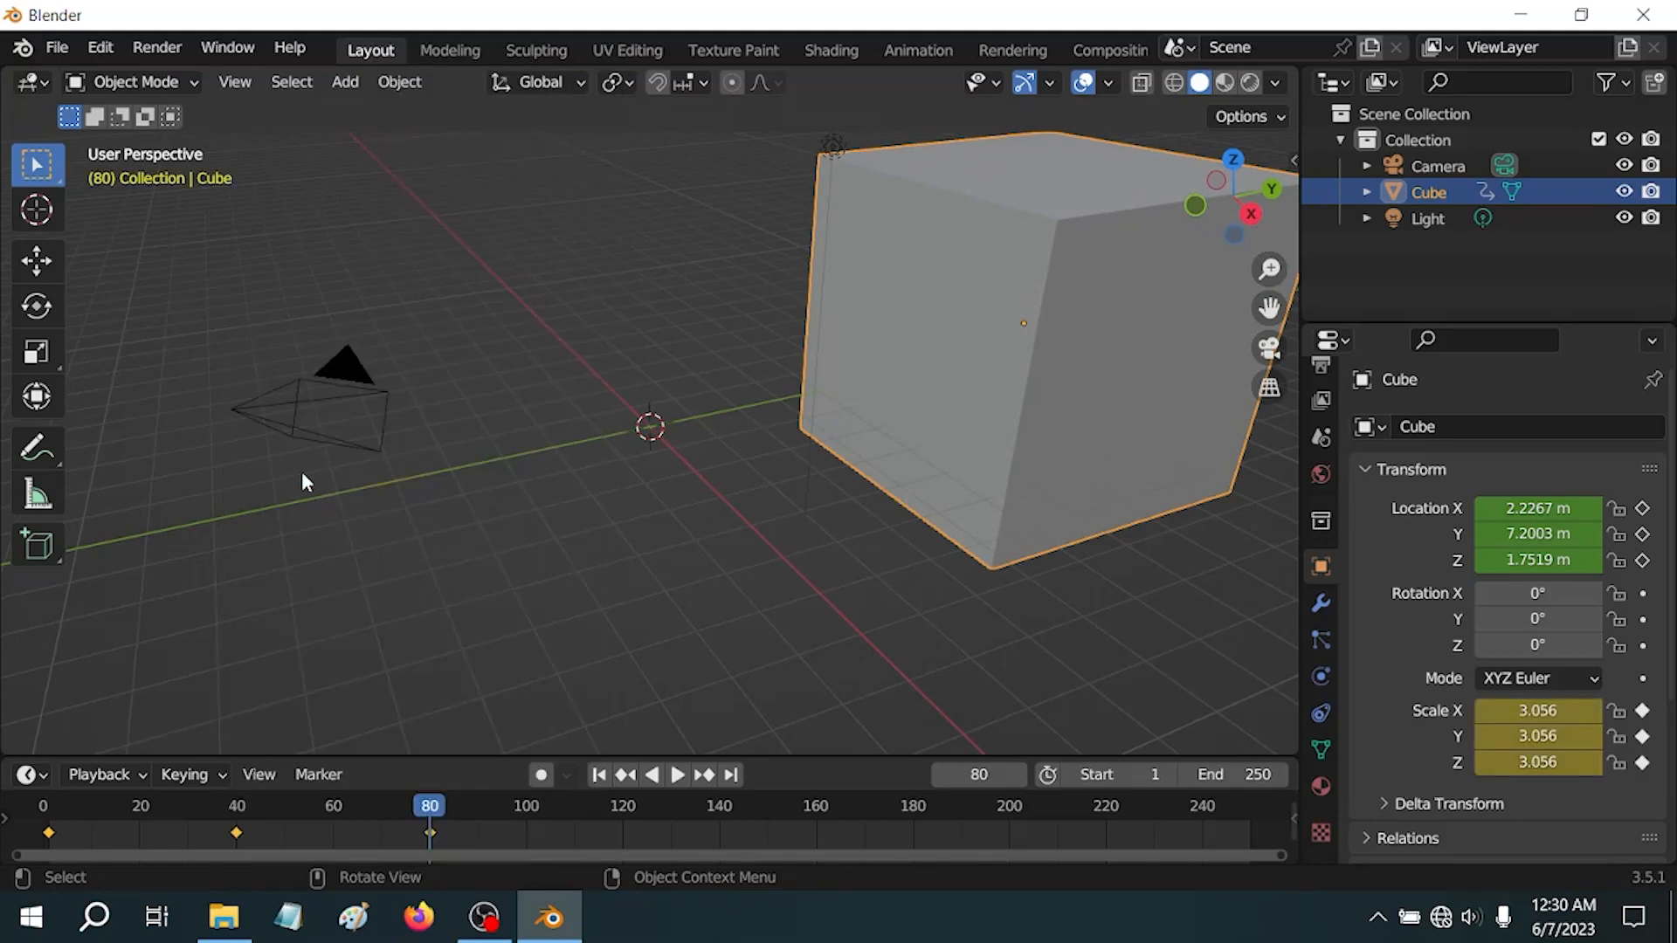
# Scrub through the cube's animation up to frame 80 to check how it moves and scales
pyautogui.press('space')
pyautogui.moveTo(370, 805); pyautogui.dragTo(432, 822)
pyautogui.press('space')
# Enlarge the timeline and expand its channel list down to the cube's individual location and scale channels
pyautogui.moveTo(499, 753); pyautogui.dragTo(512, 585)
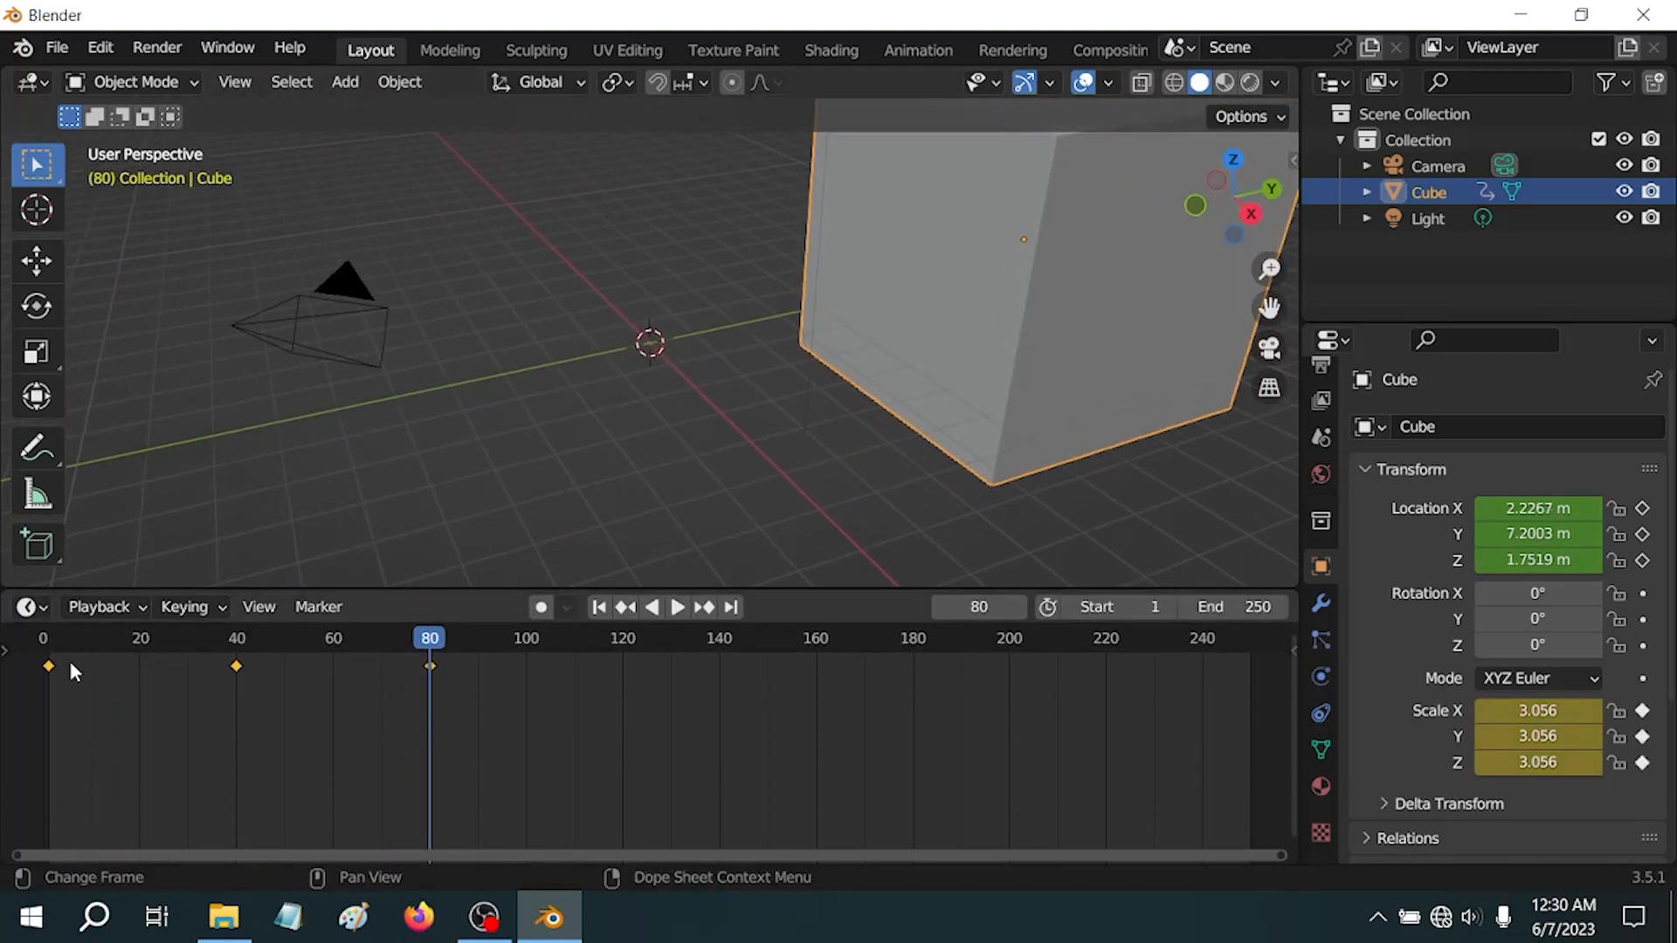
pyautogui.click(9, 651)
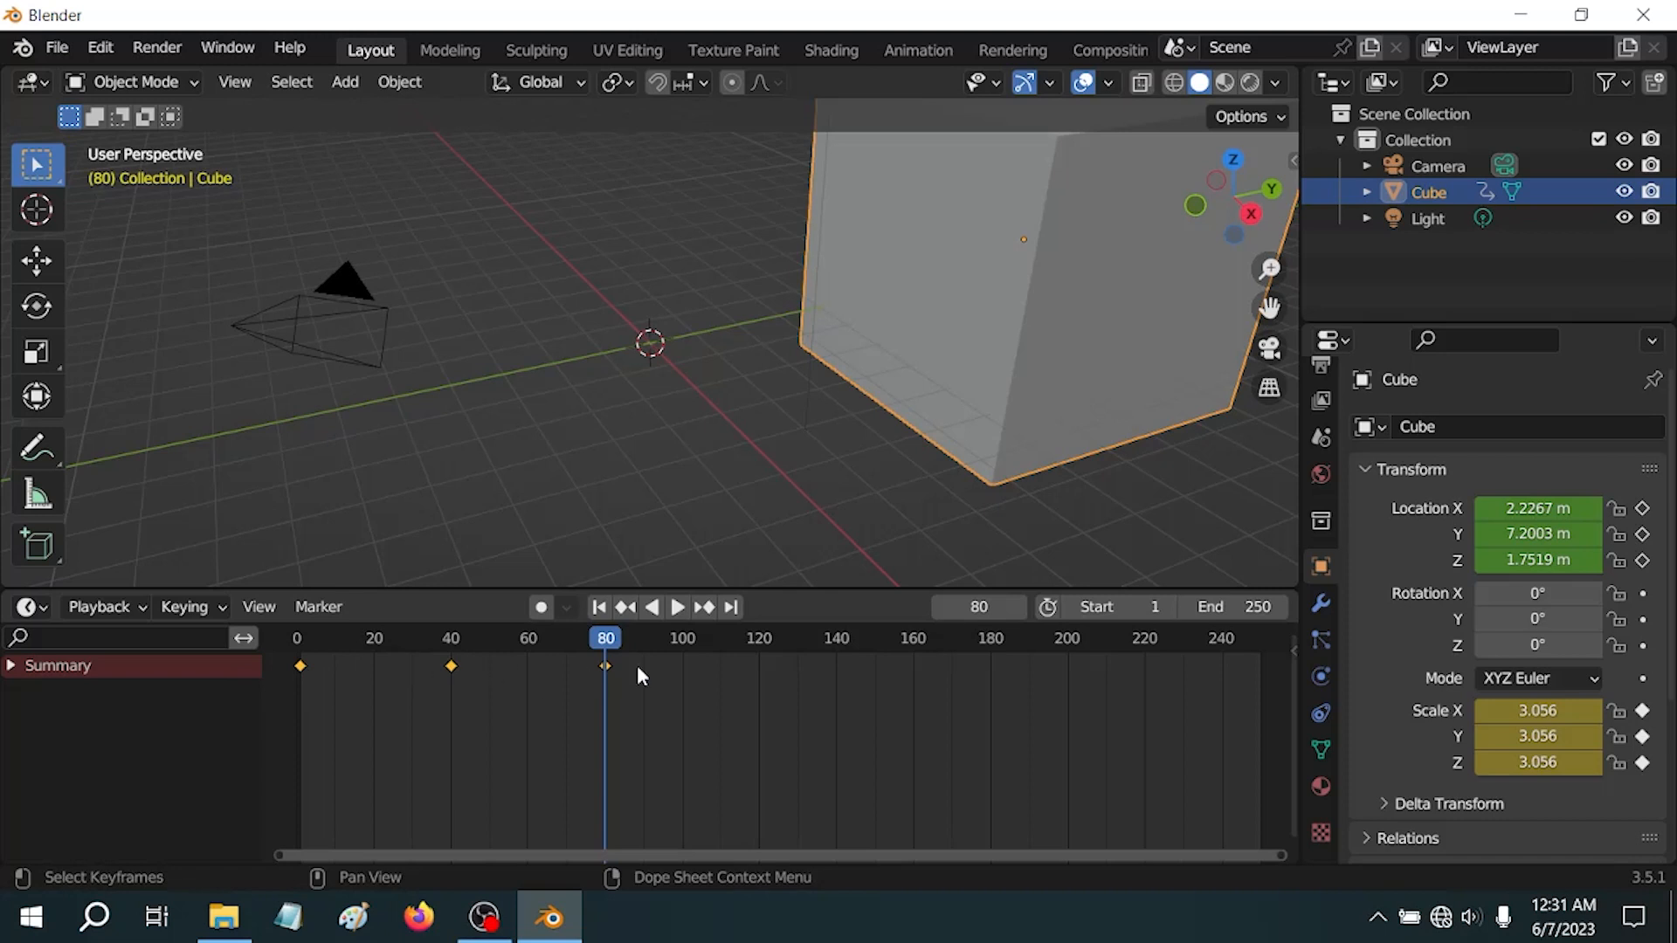
pyautogui.click(11, 666)
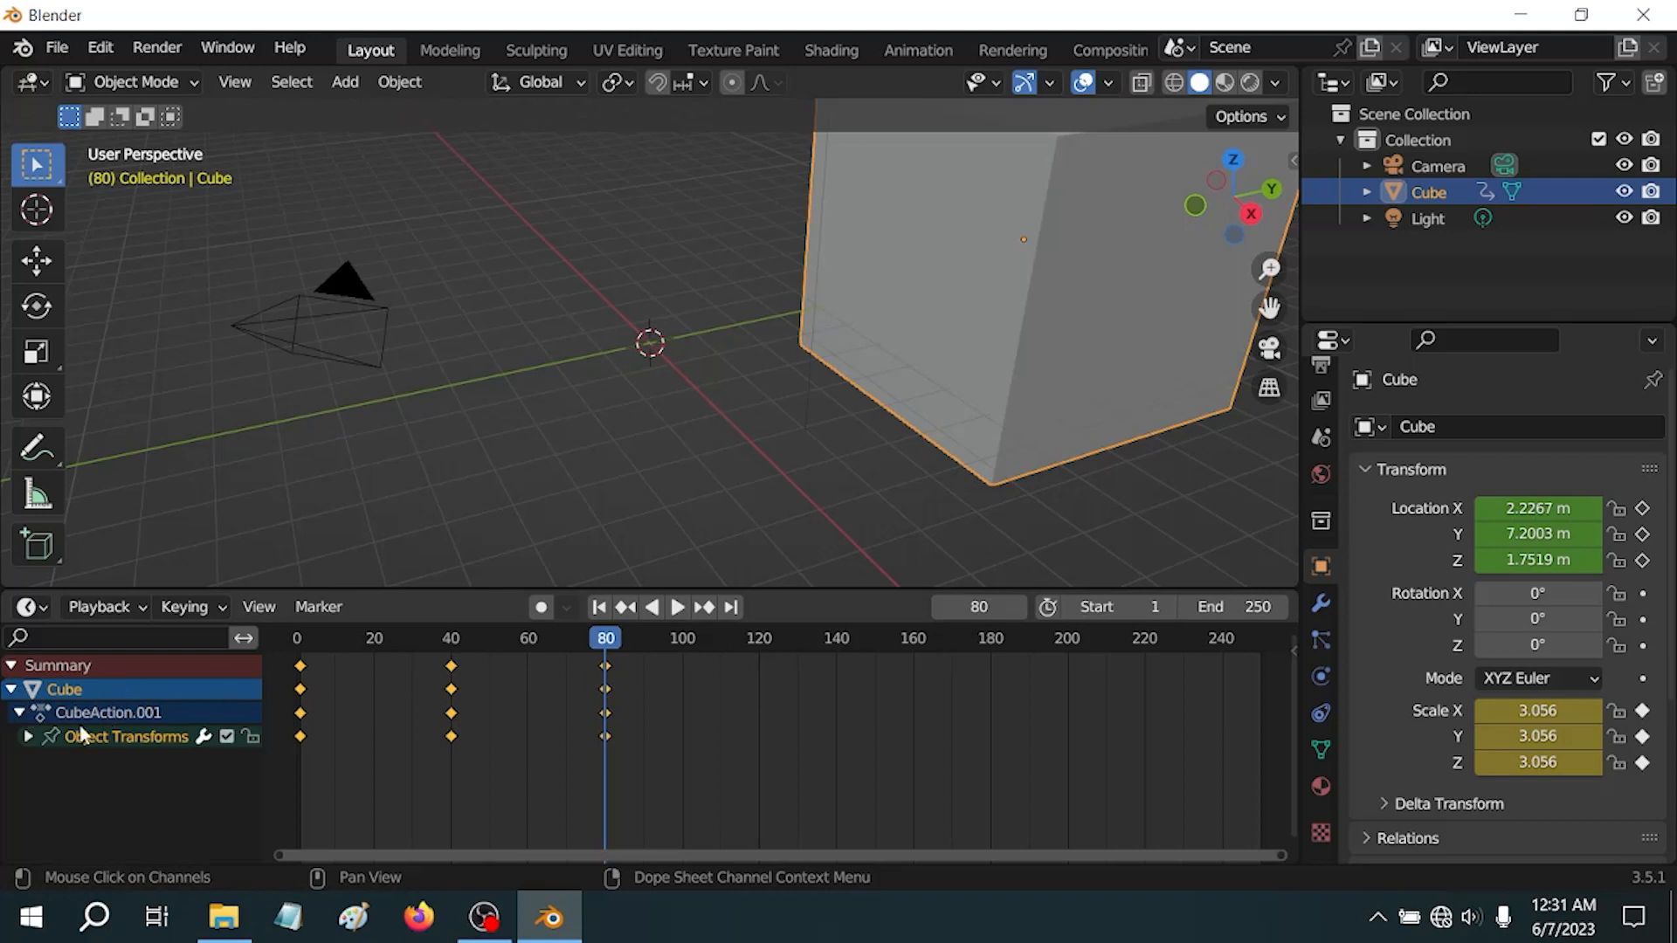
pyautogui.click(28, 738)
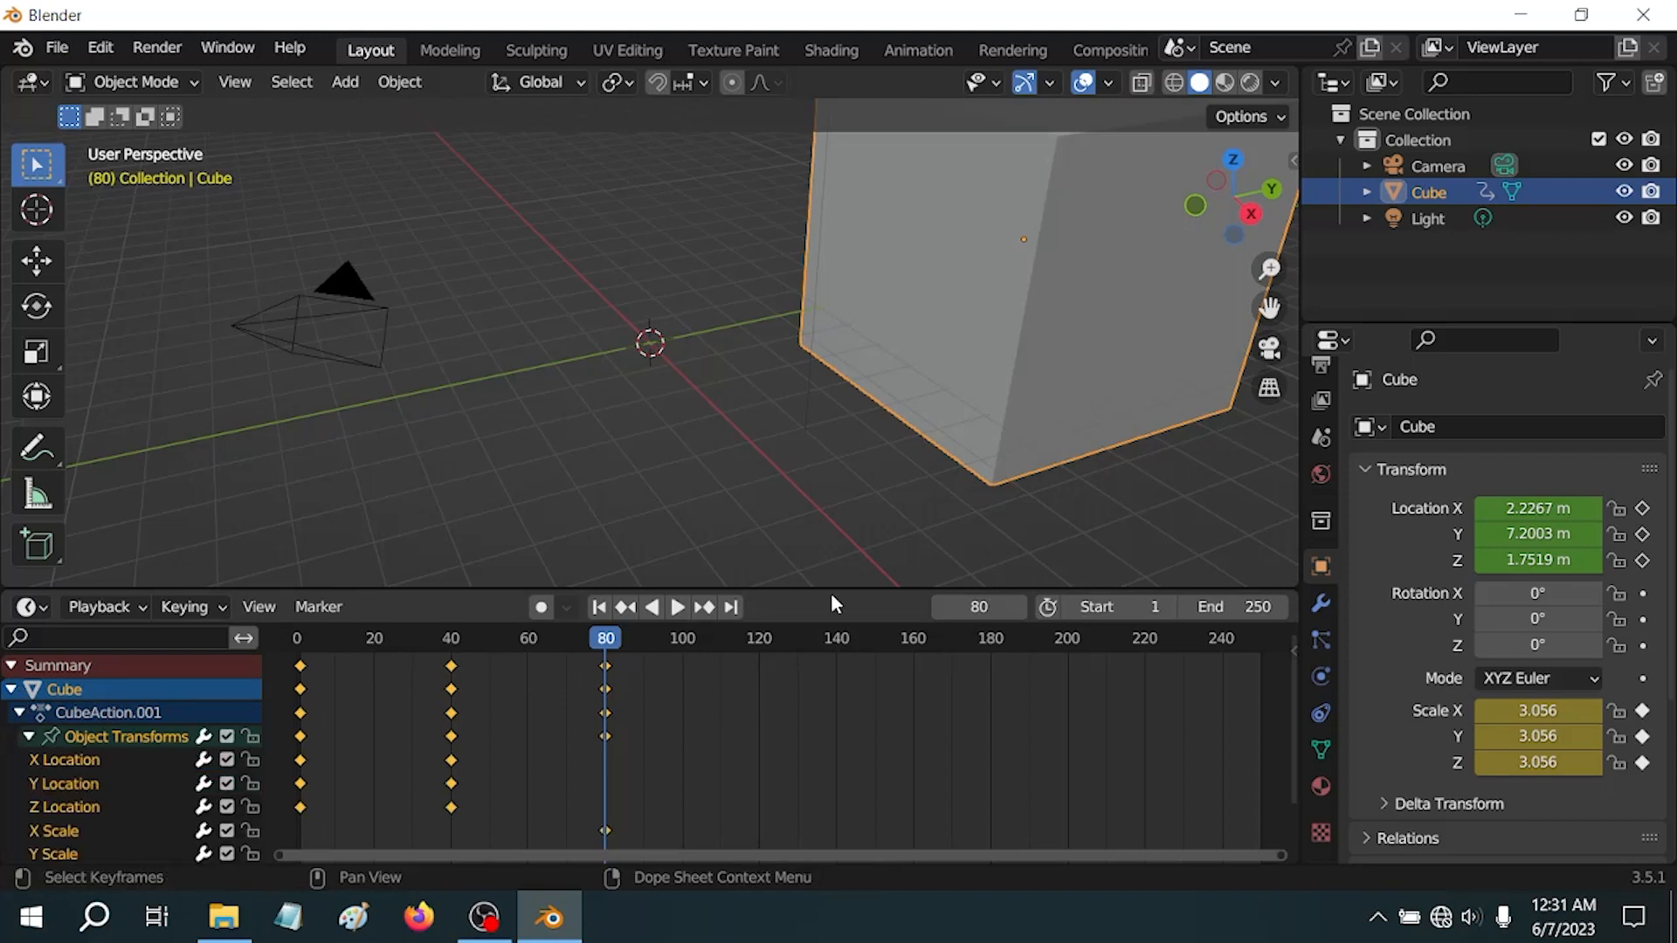
pyautogui.moveTo(868, 590); pyautogui.dragTo(869, 473)
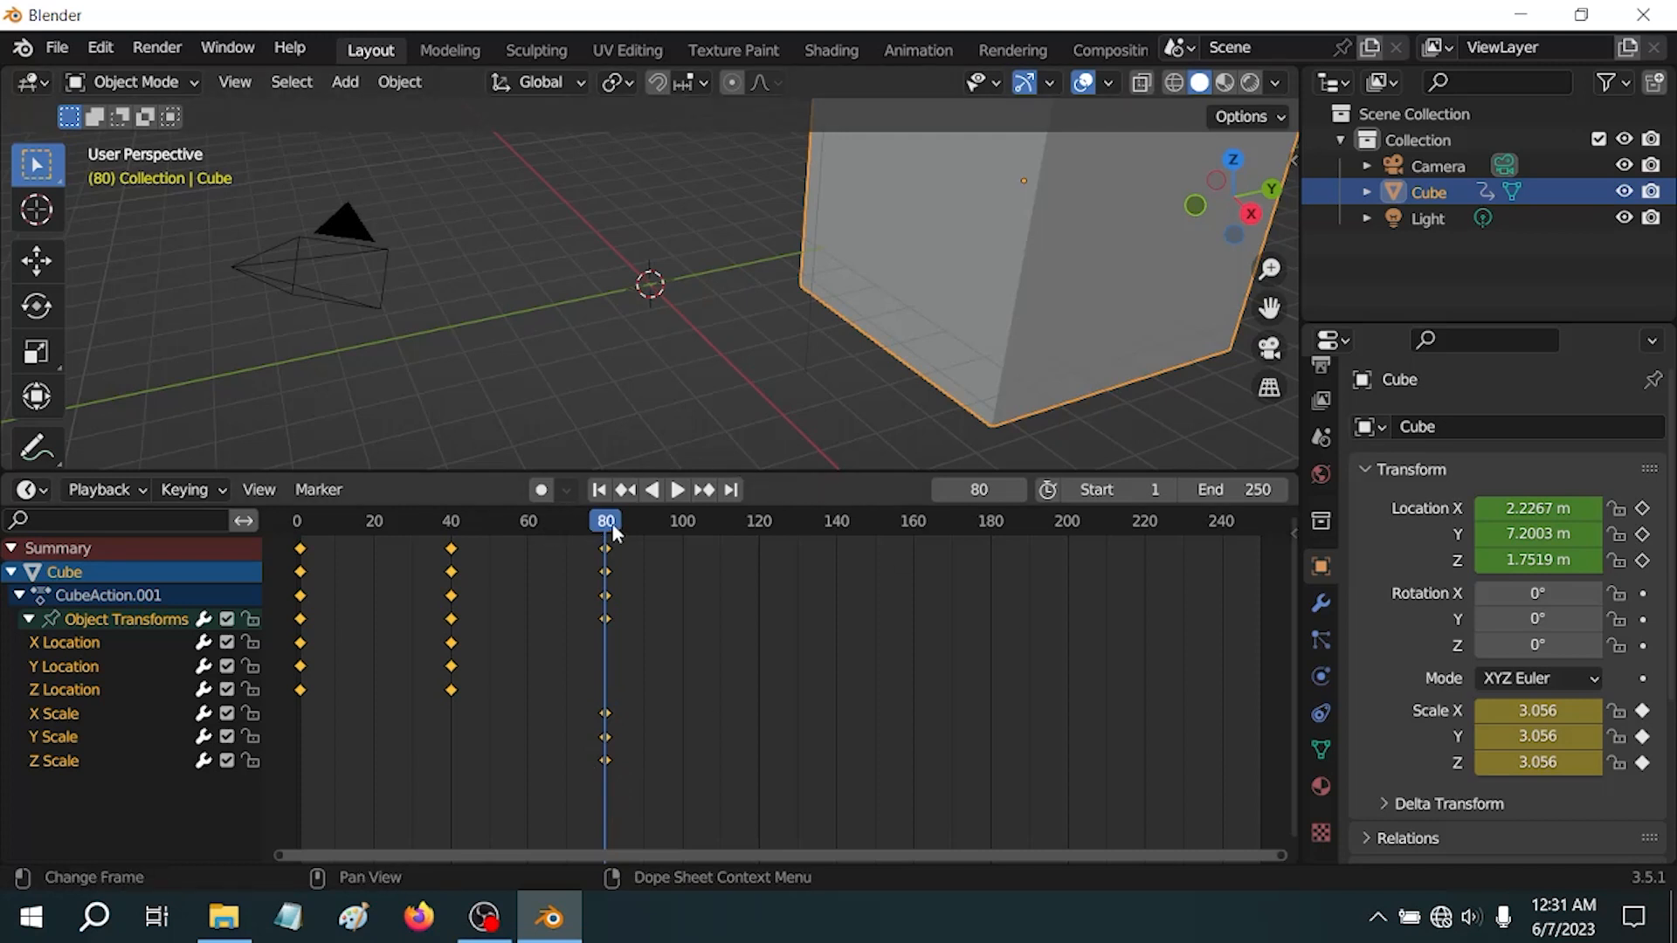
# Check the cube at frame 40, and undo the Scale keyframe and the scaling made at frame 80
pyautogui.press('space')
pyautogui.moveTo(613, 526); pyautogui.dragTo(453, 534)
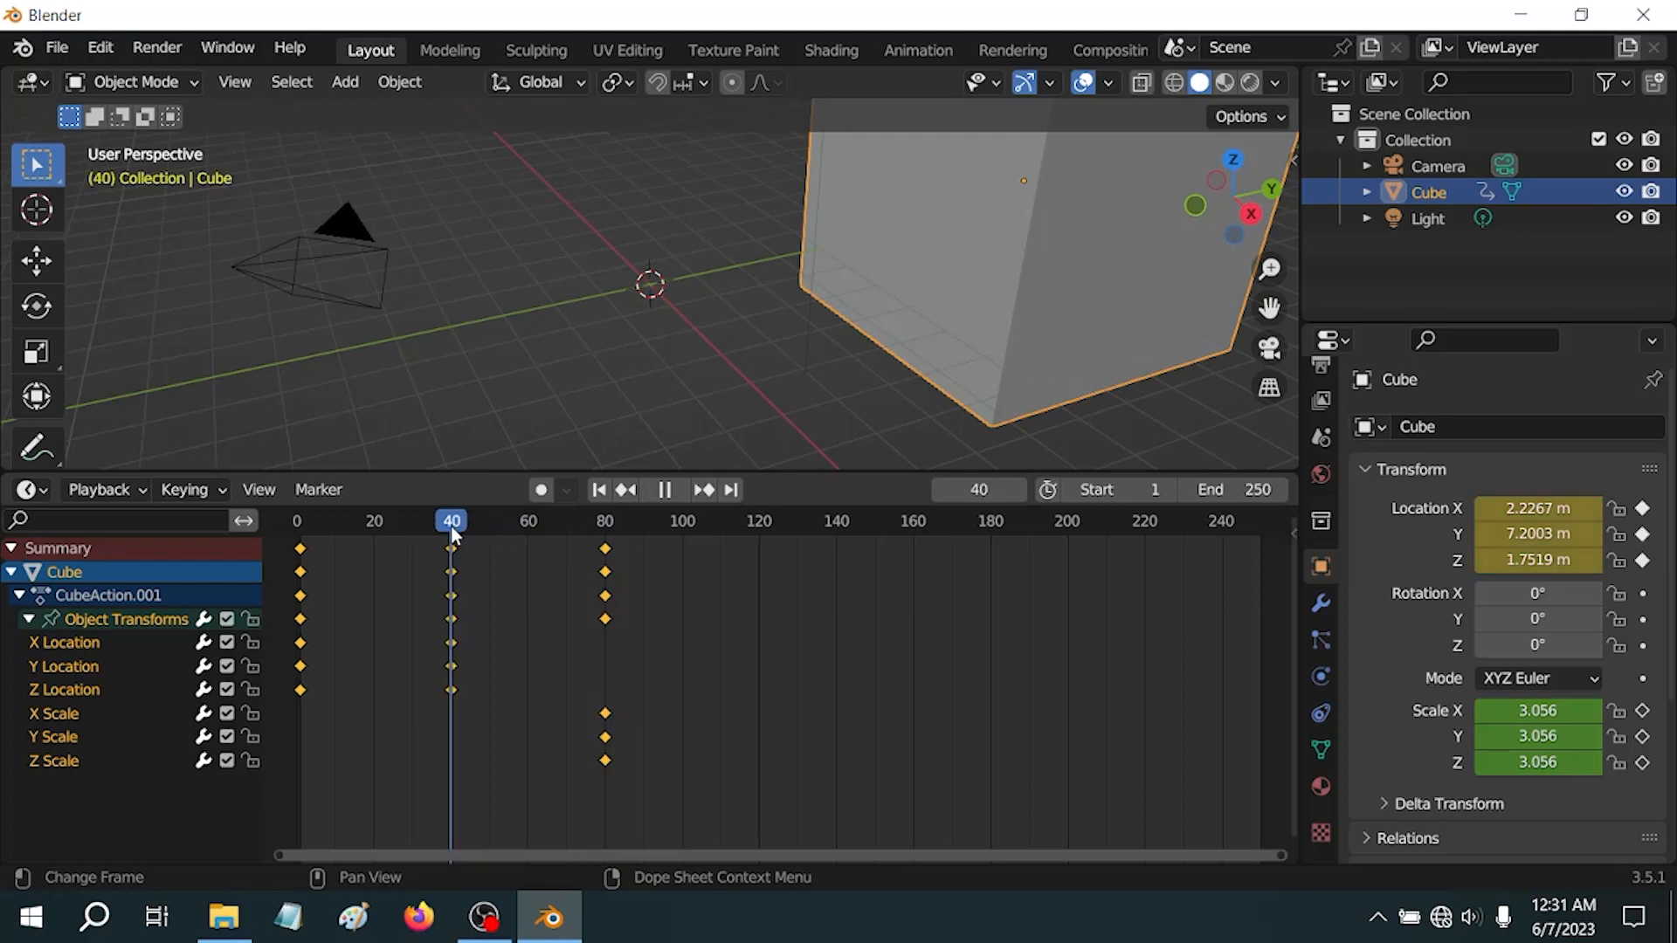
pyautogui.press('space')
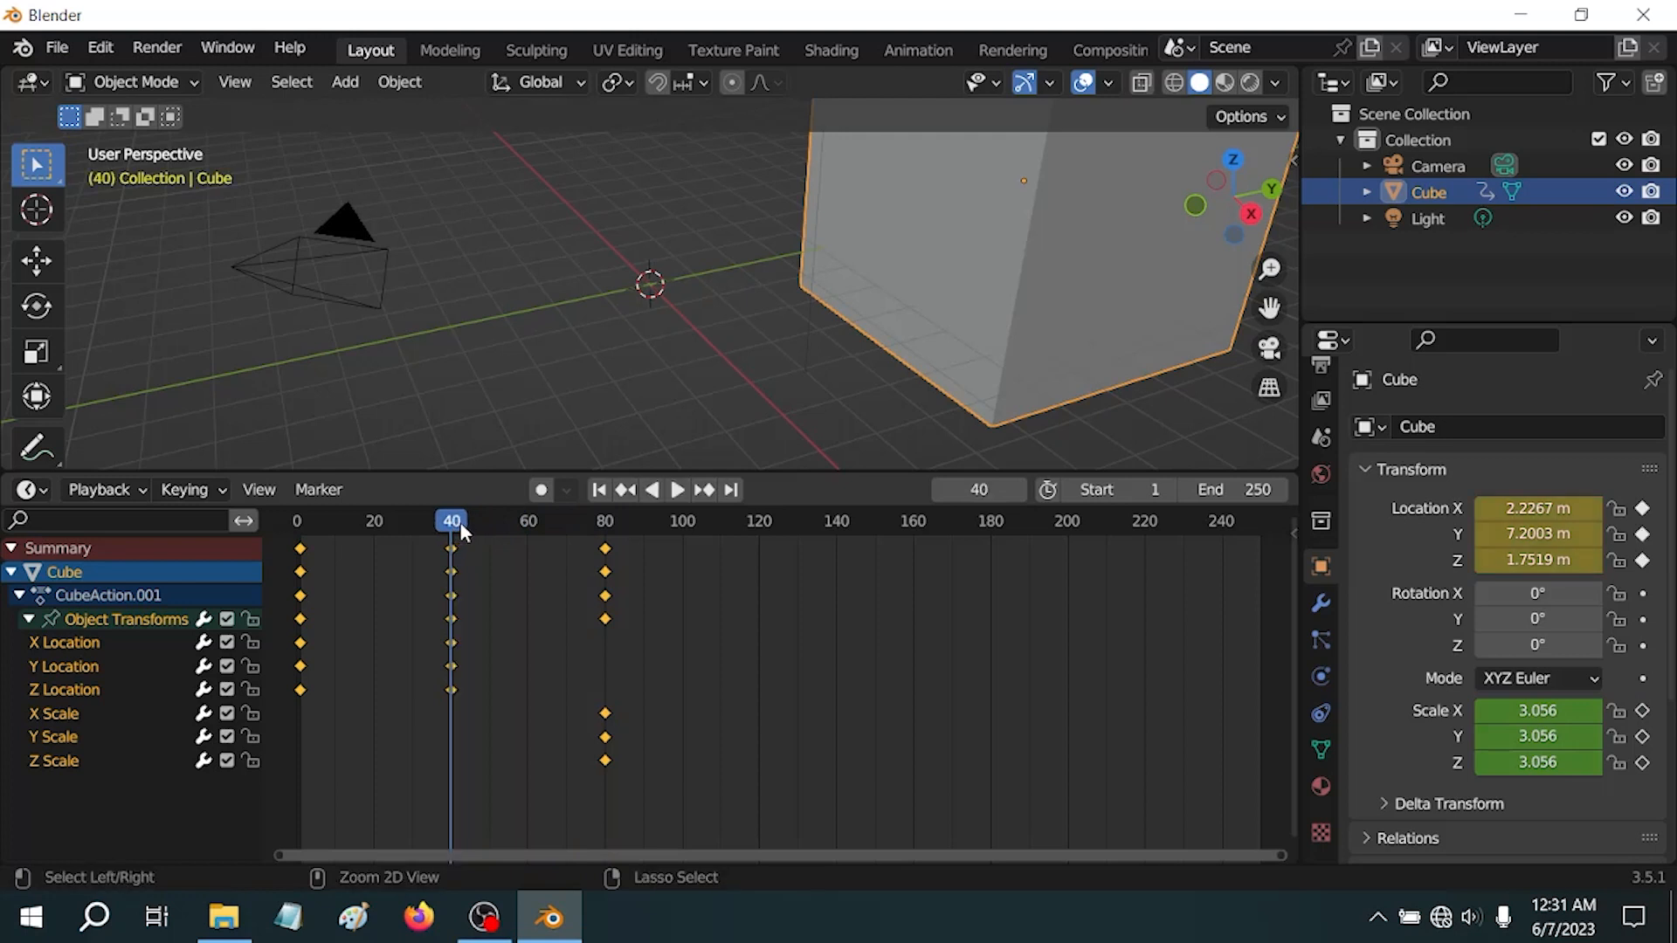
pyautogui.hotkey('ctrl', 'z')
pyautogui.hotkey('ctrl', 'z')
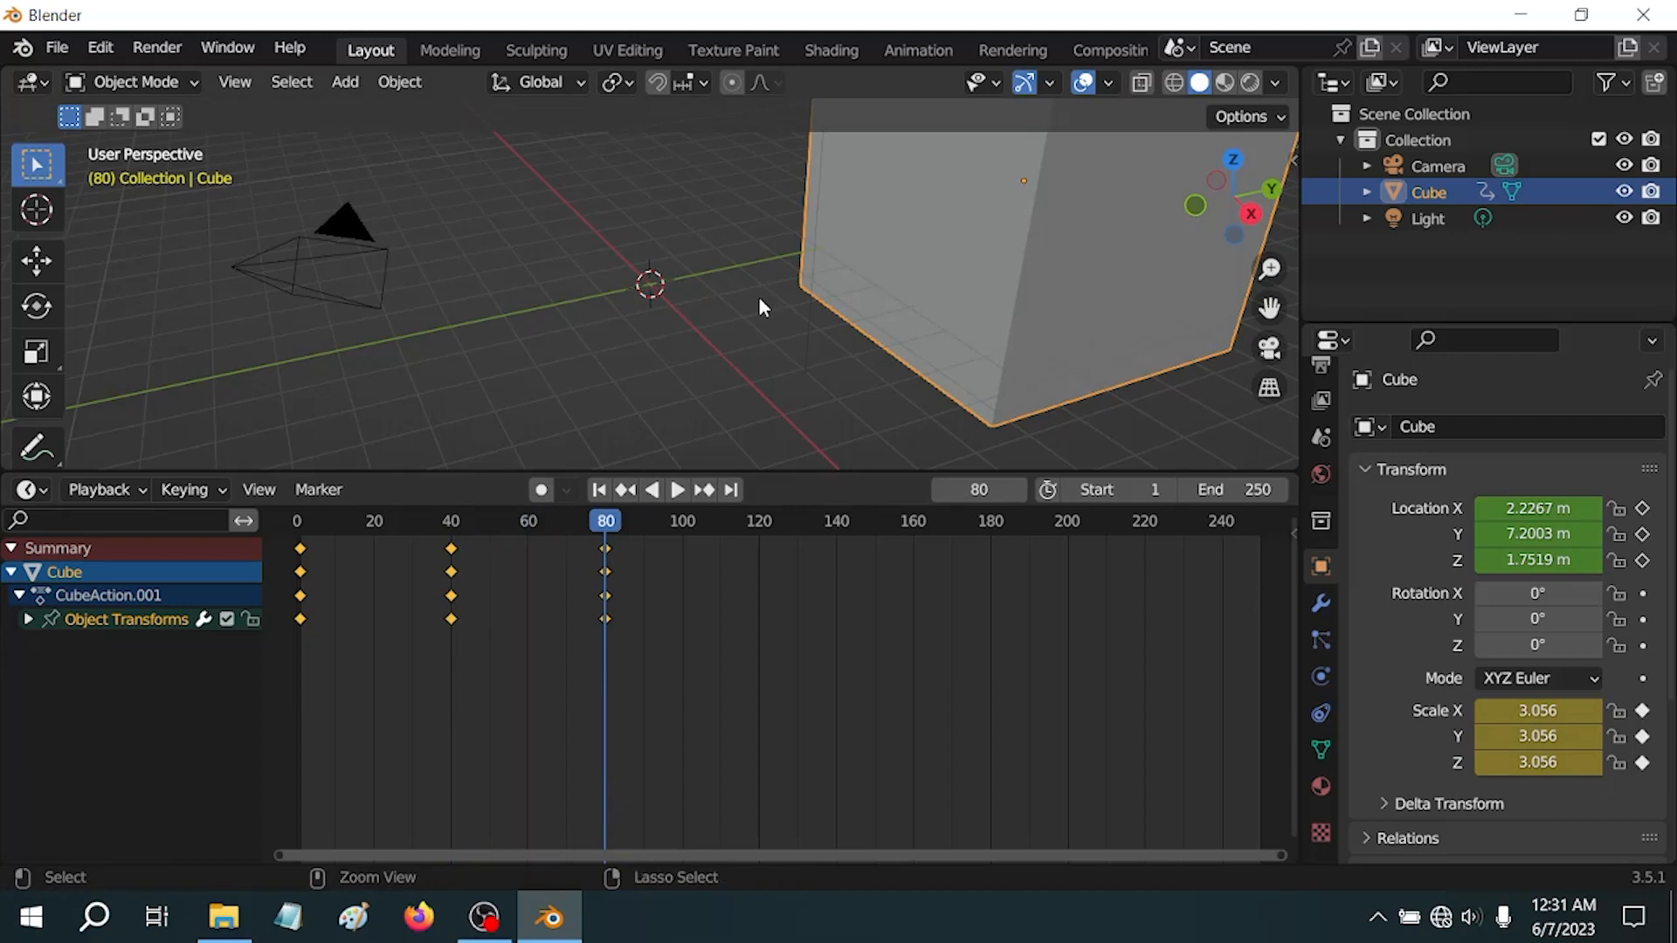
pyautogui.hotkey('ctrl', 'z')
pyautogui.hotkey('ctrl', 'z')
# At frame 40, insert a Scale keyframe for the cube at its original size
pyautogui.scroll(2, 765, 426)
pyautogui.scroll(-4, 769, 436)
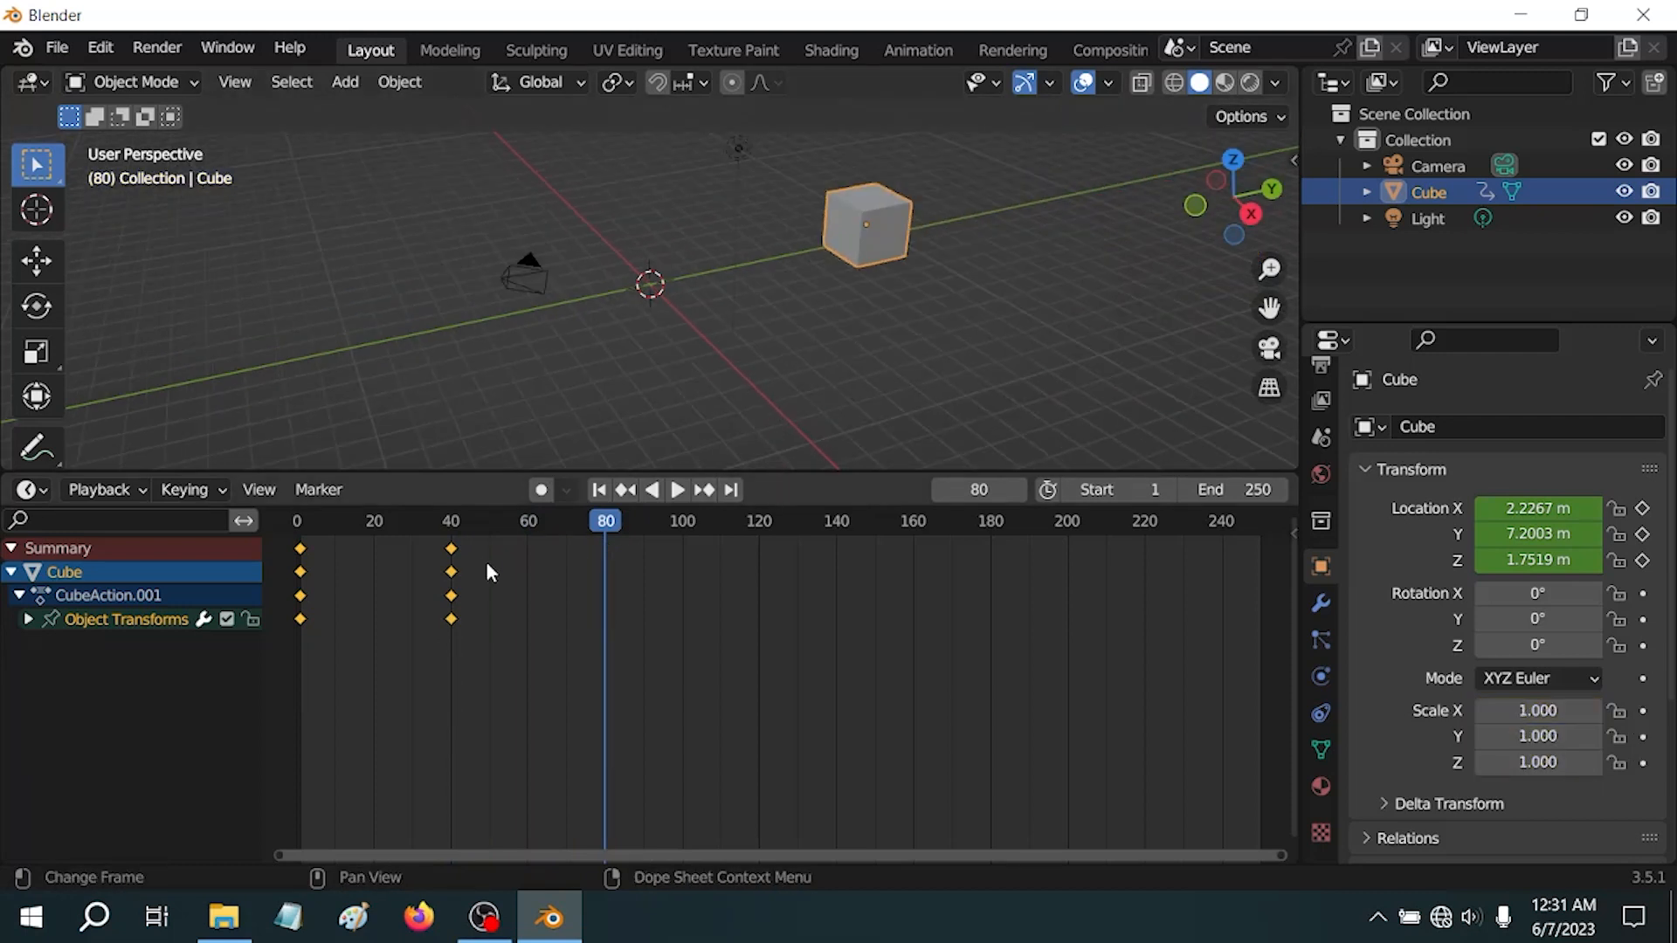
pyautogui.click(449, 524)
pyautogui.press('space')
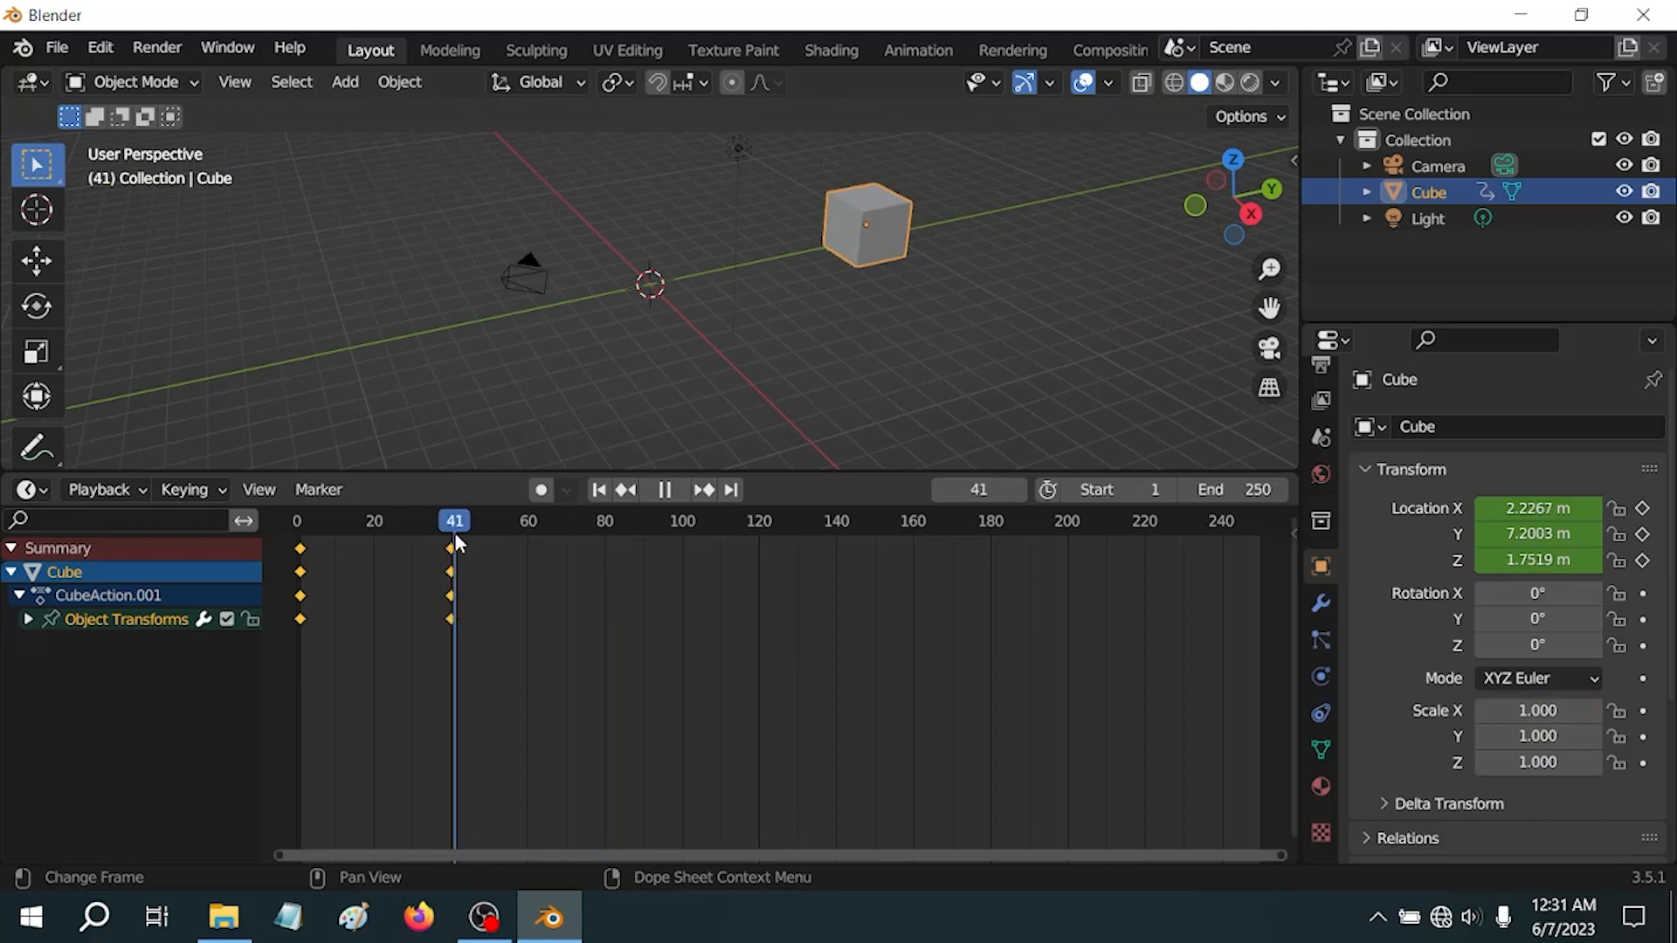
pyautogui.press('Escape')
pyautogui.rightClick(689, 188)
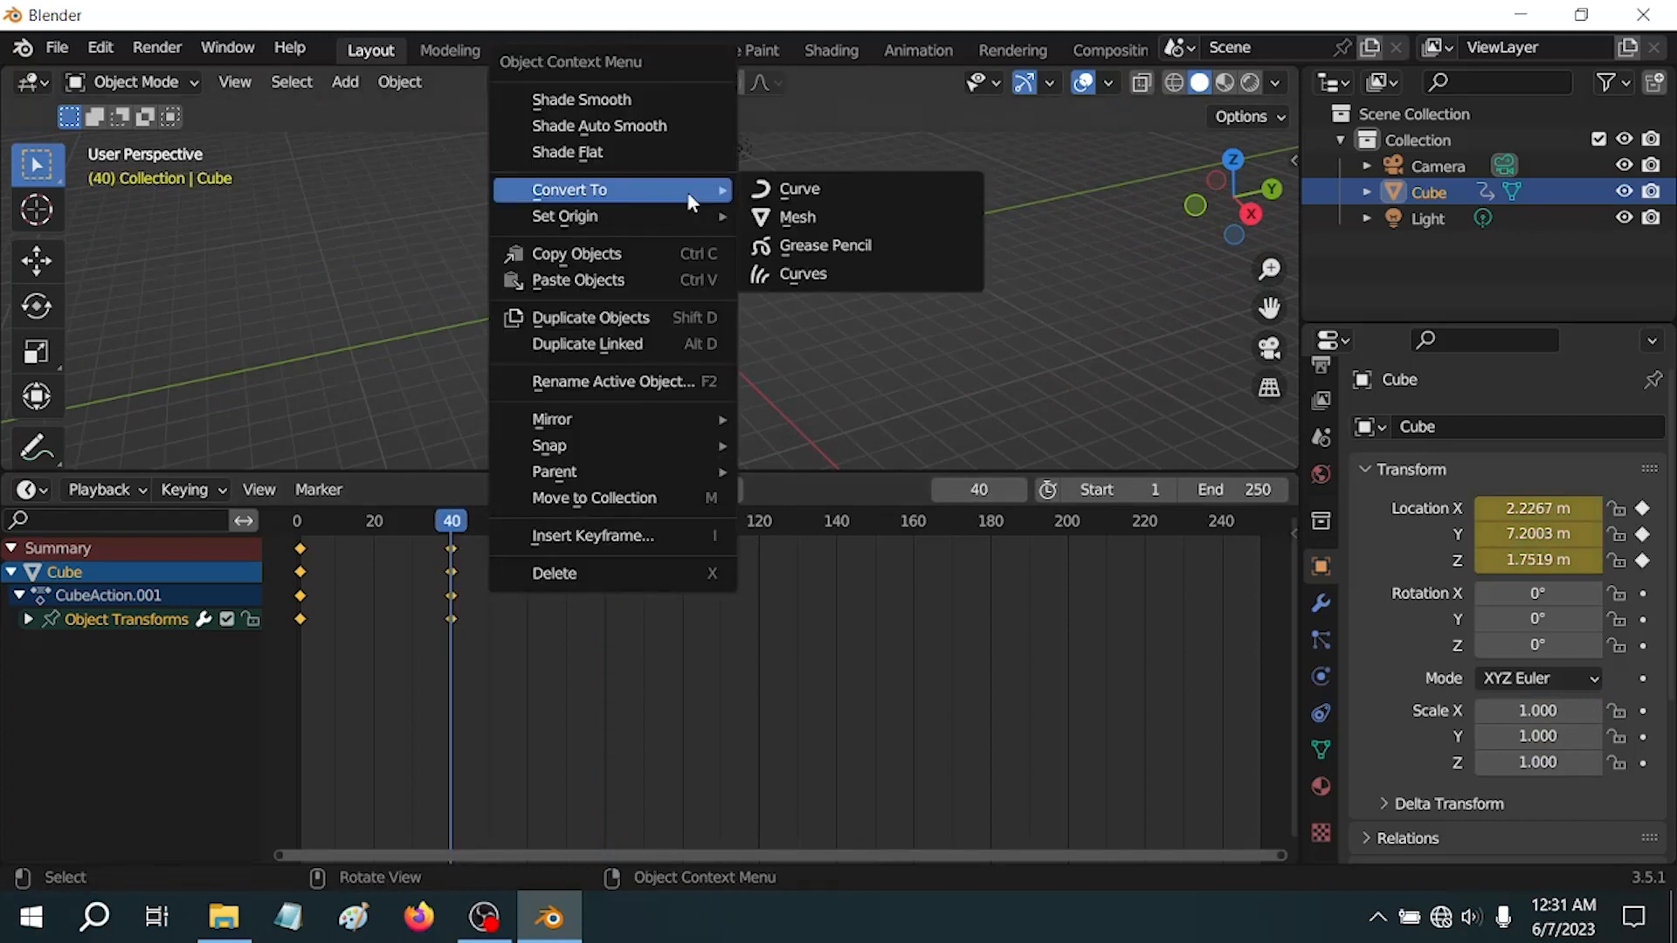
pyautogui.click(629, 536)
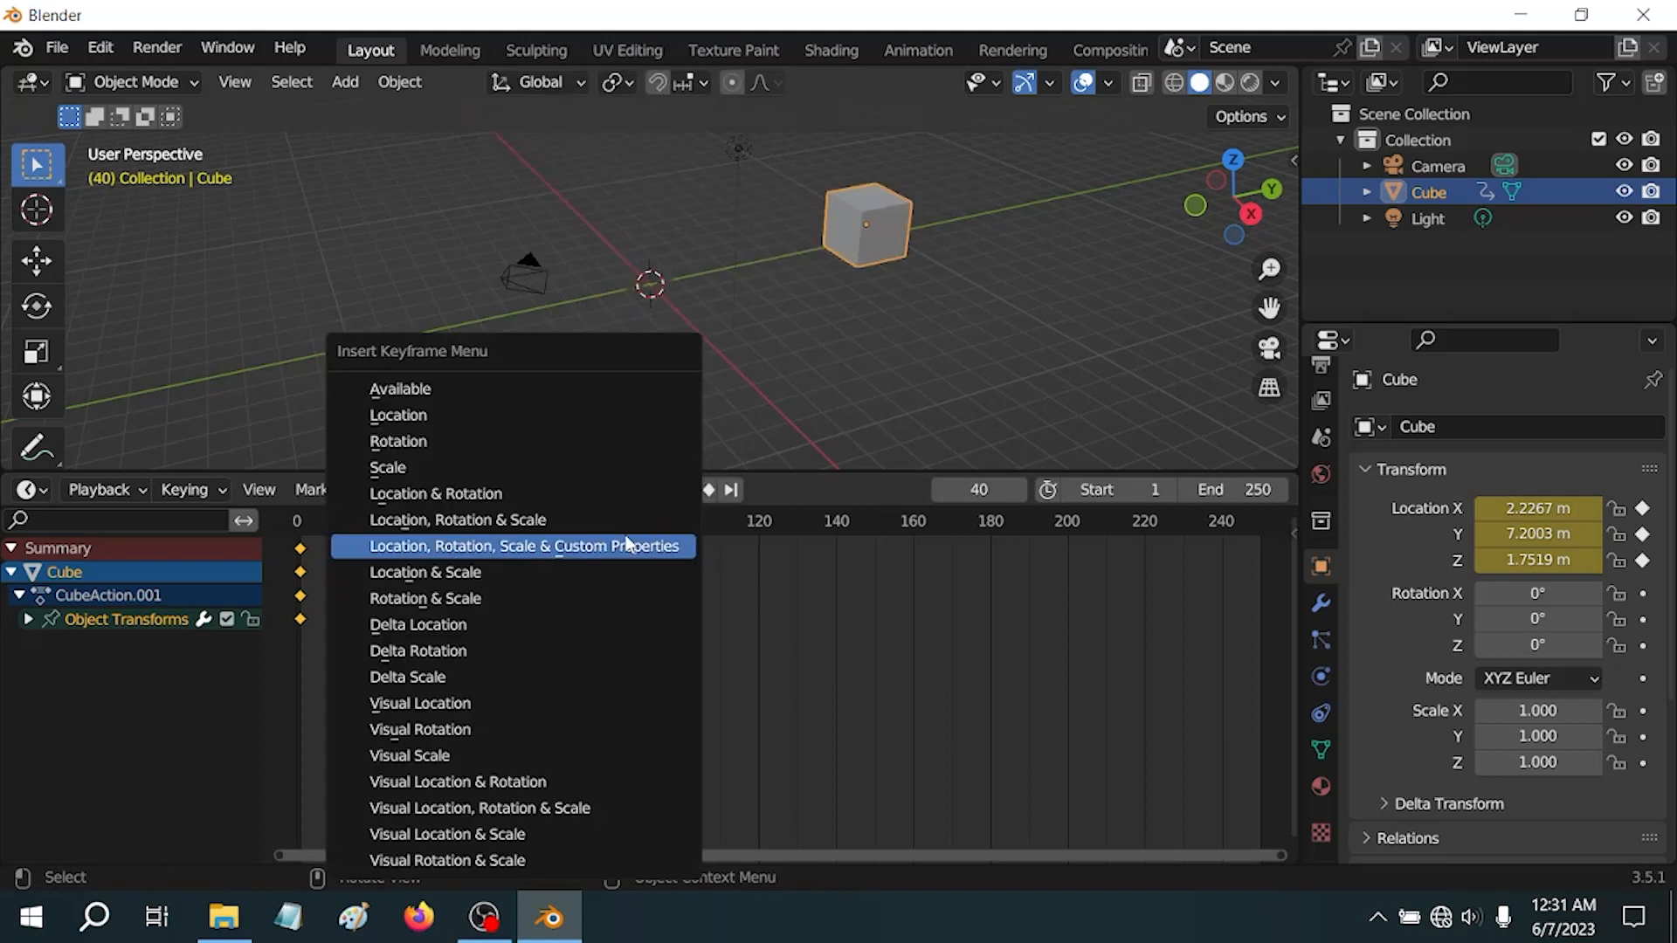
pyautogui.click(451, 470)
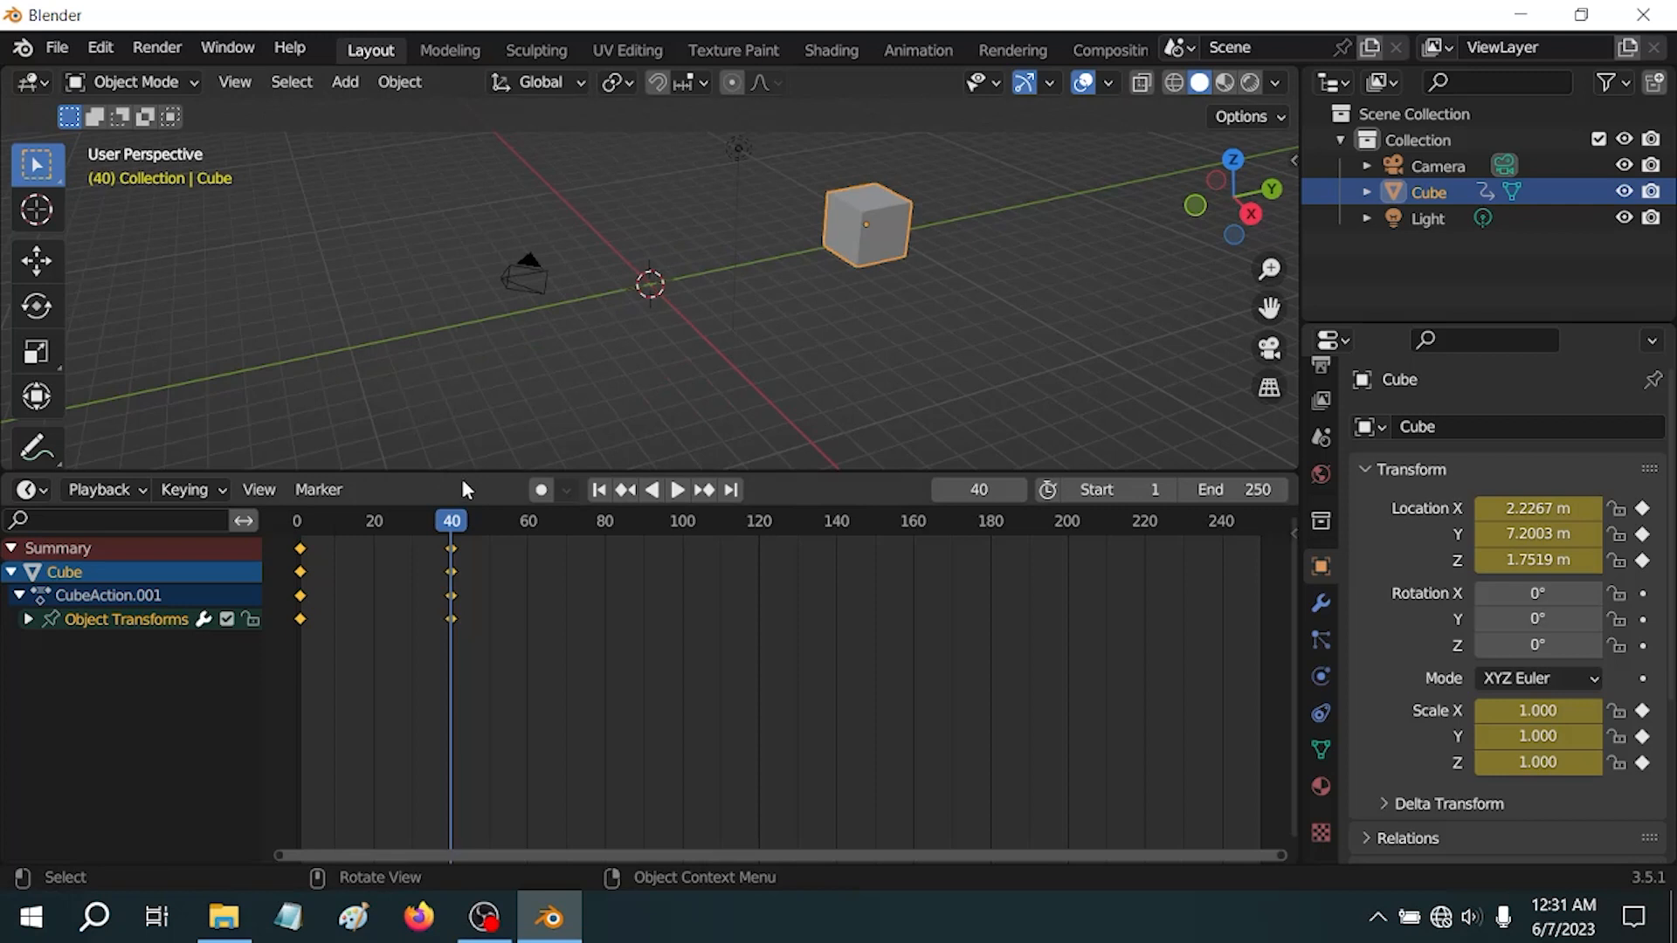
# At frame 80, scale the cube up uniformly to about 2.461 and insert a Scale keyframe
pyautogui.press('space')
pyautogui.moveTo(453, 524); pyautogui.dragTo(609, 523)
pyautogui.press('space')
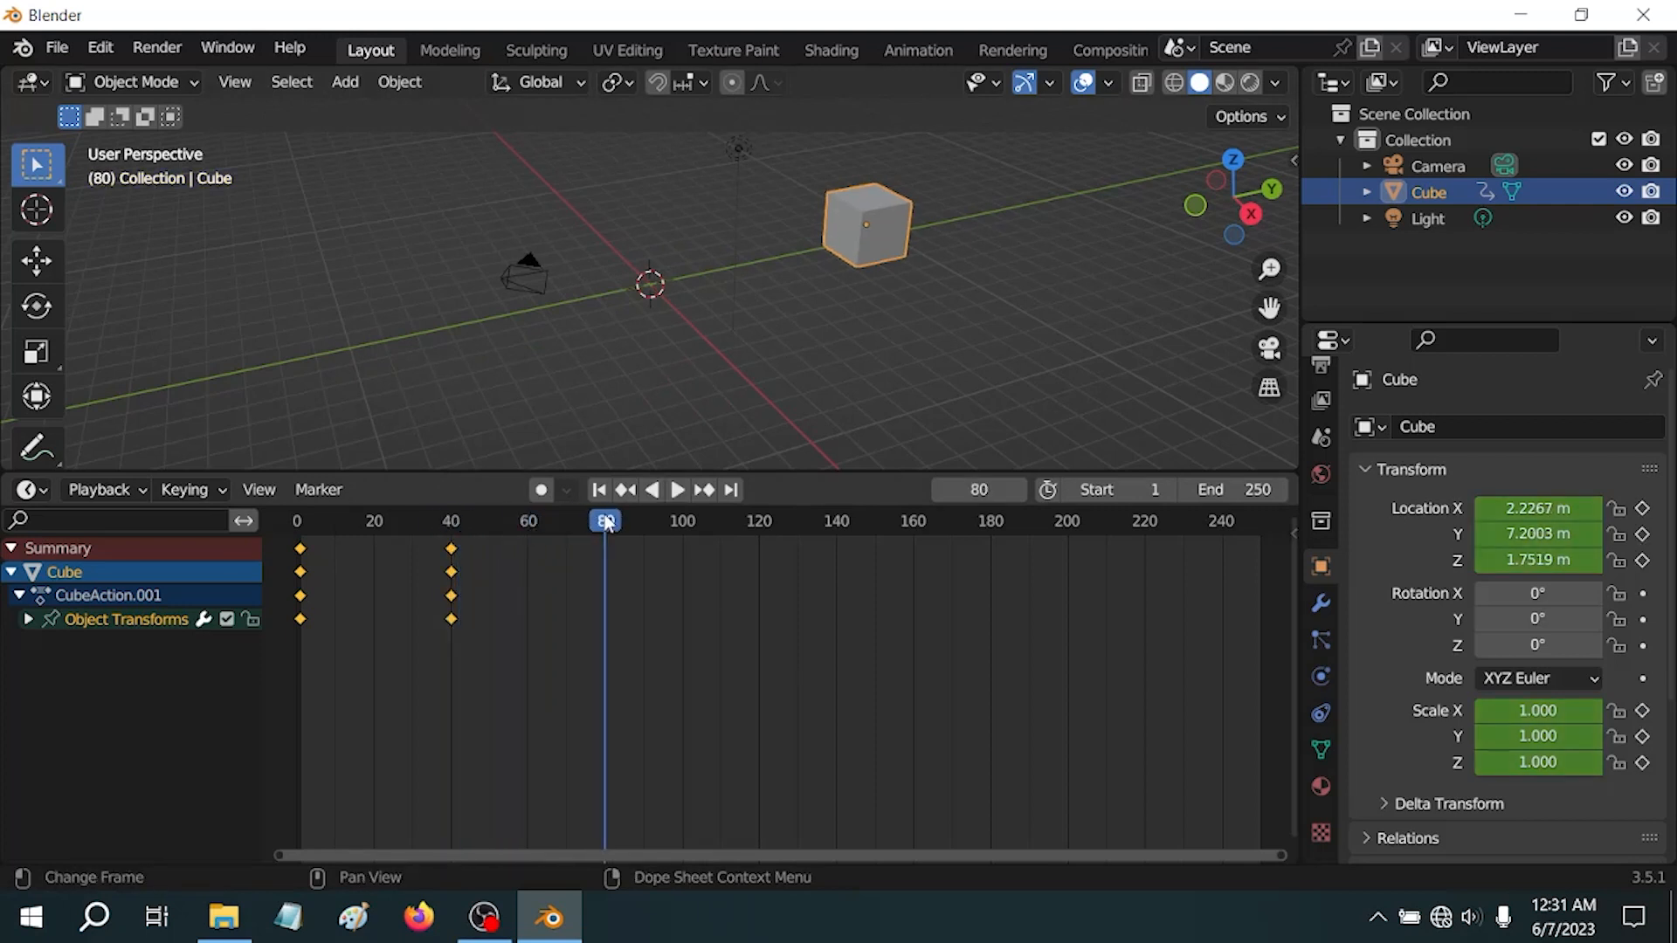
pyautogui.press('s')
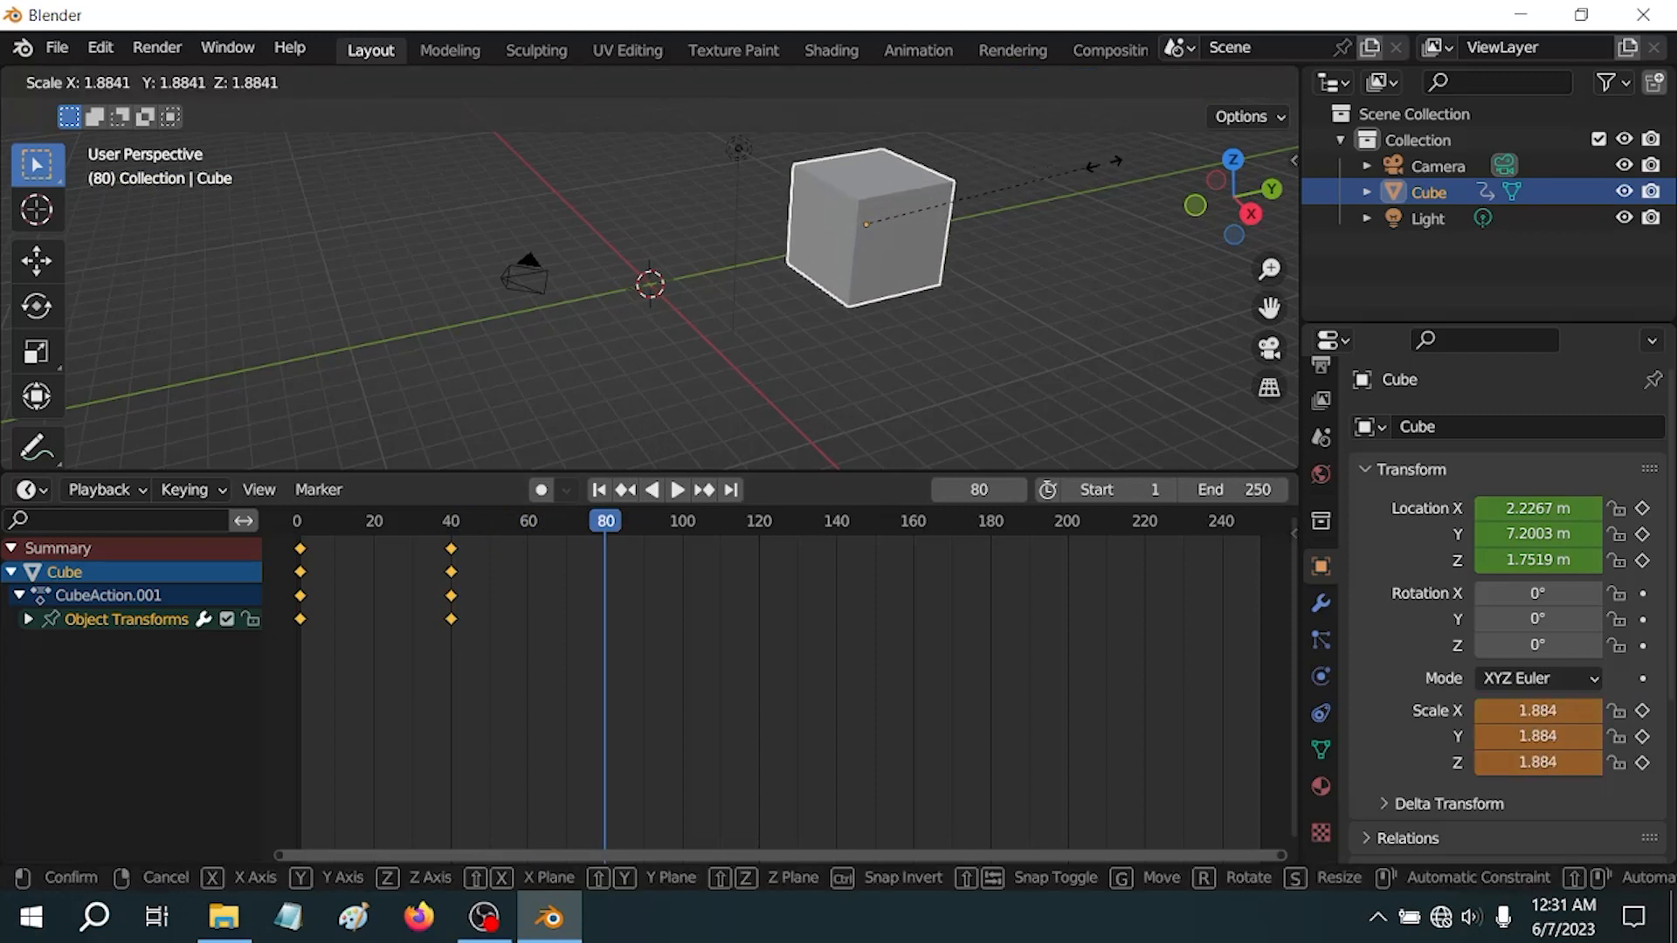
pyautogui.click(1171, 141)
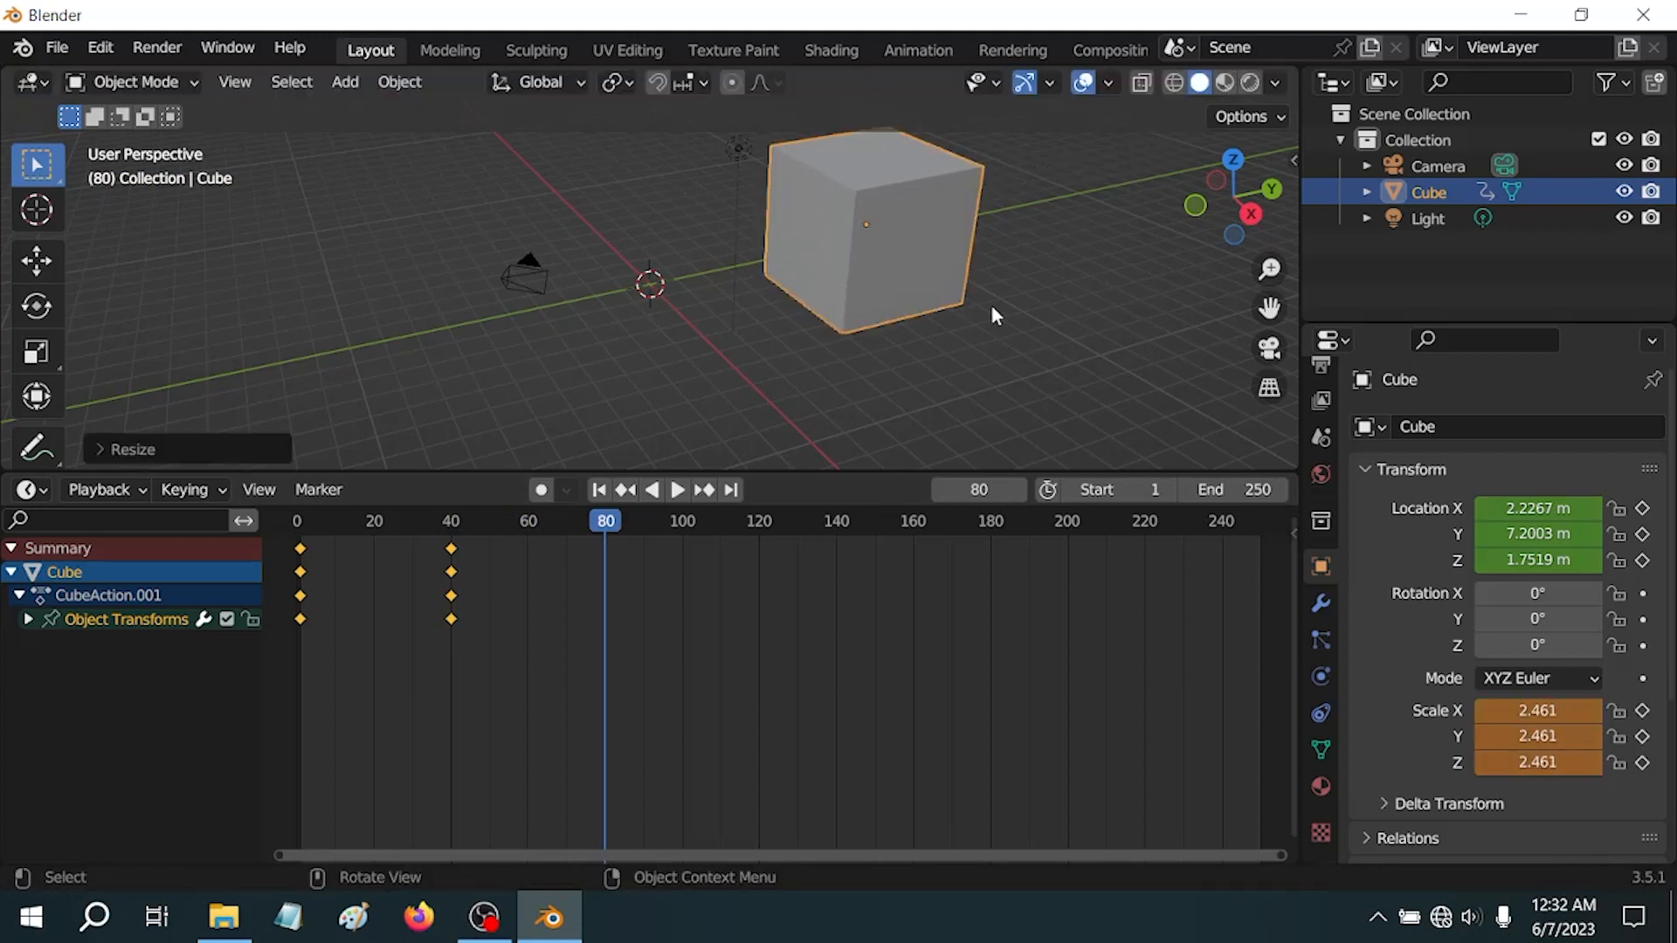
pyautogui.rightClick(618, 192)
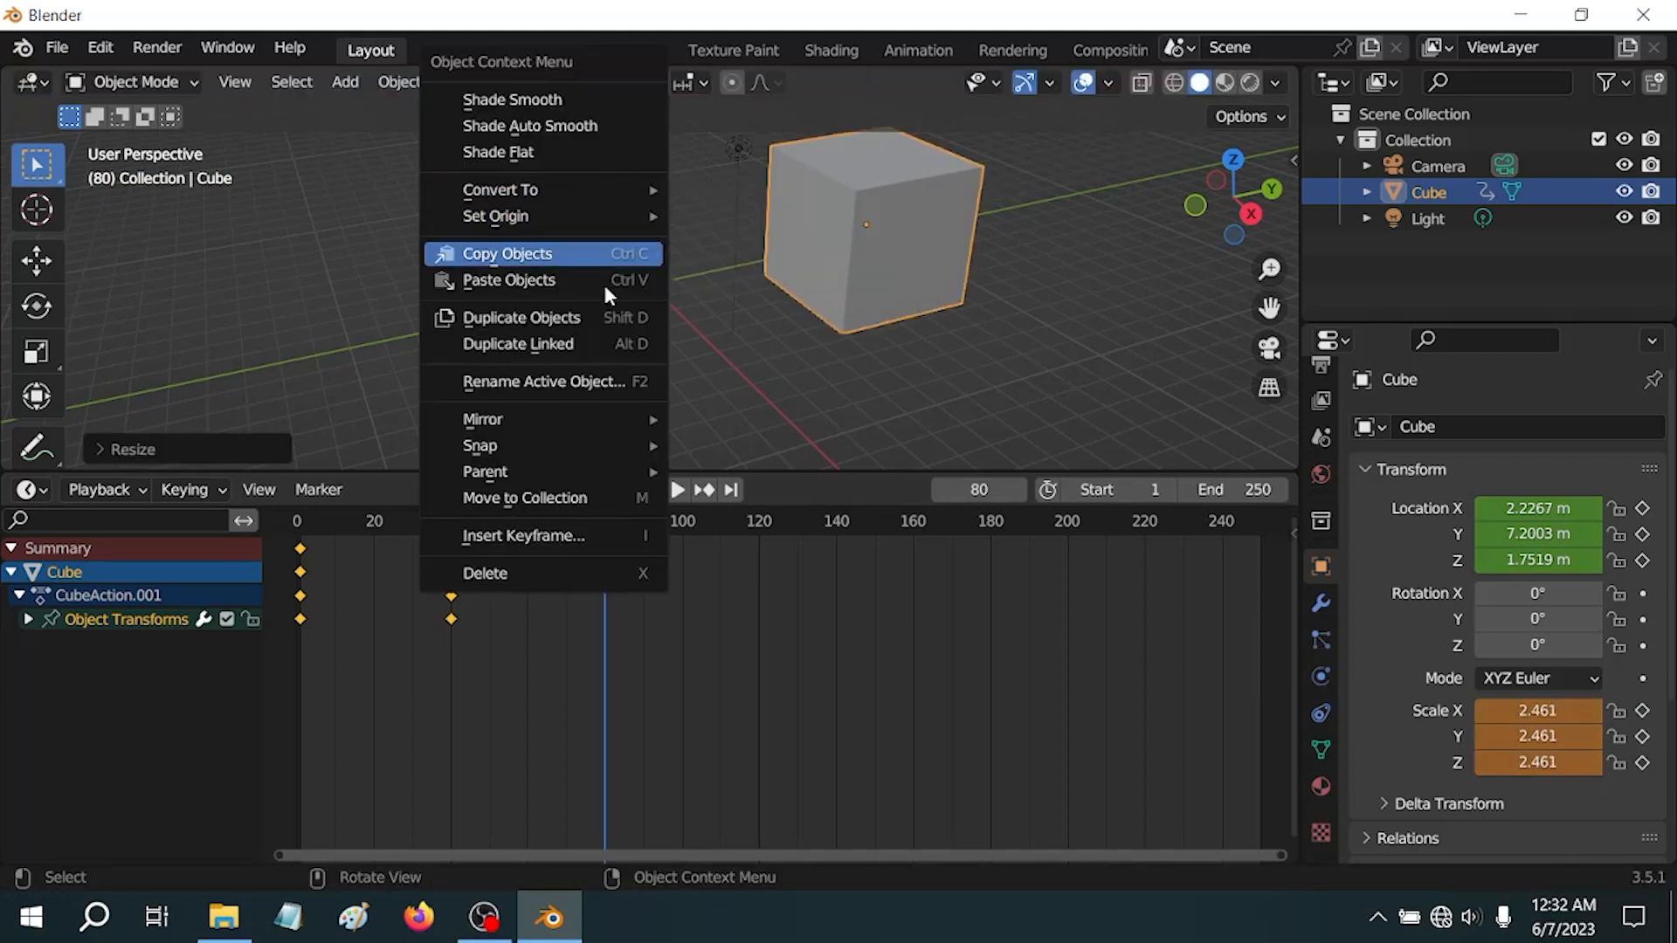
pyautogui.click(548, 531)
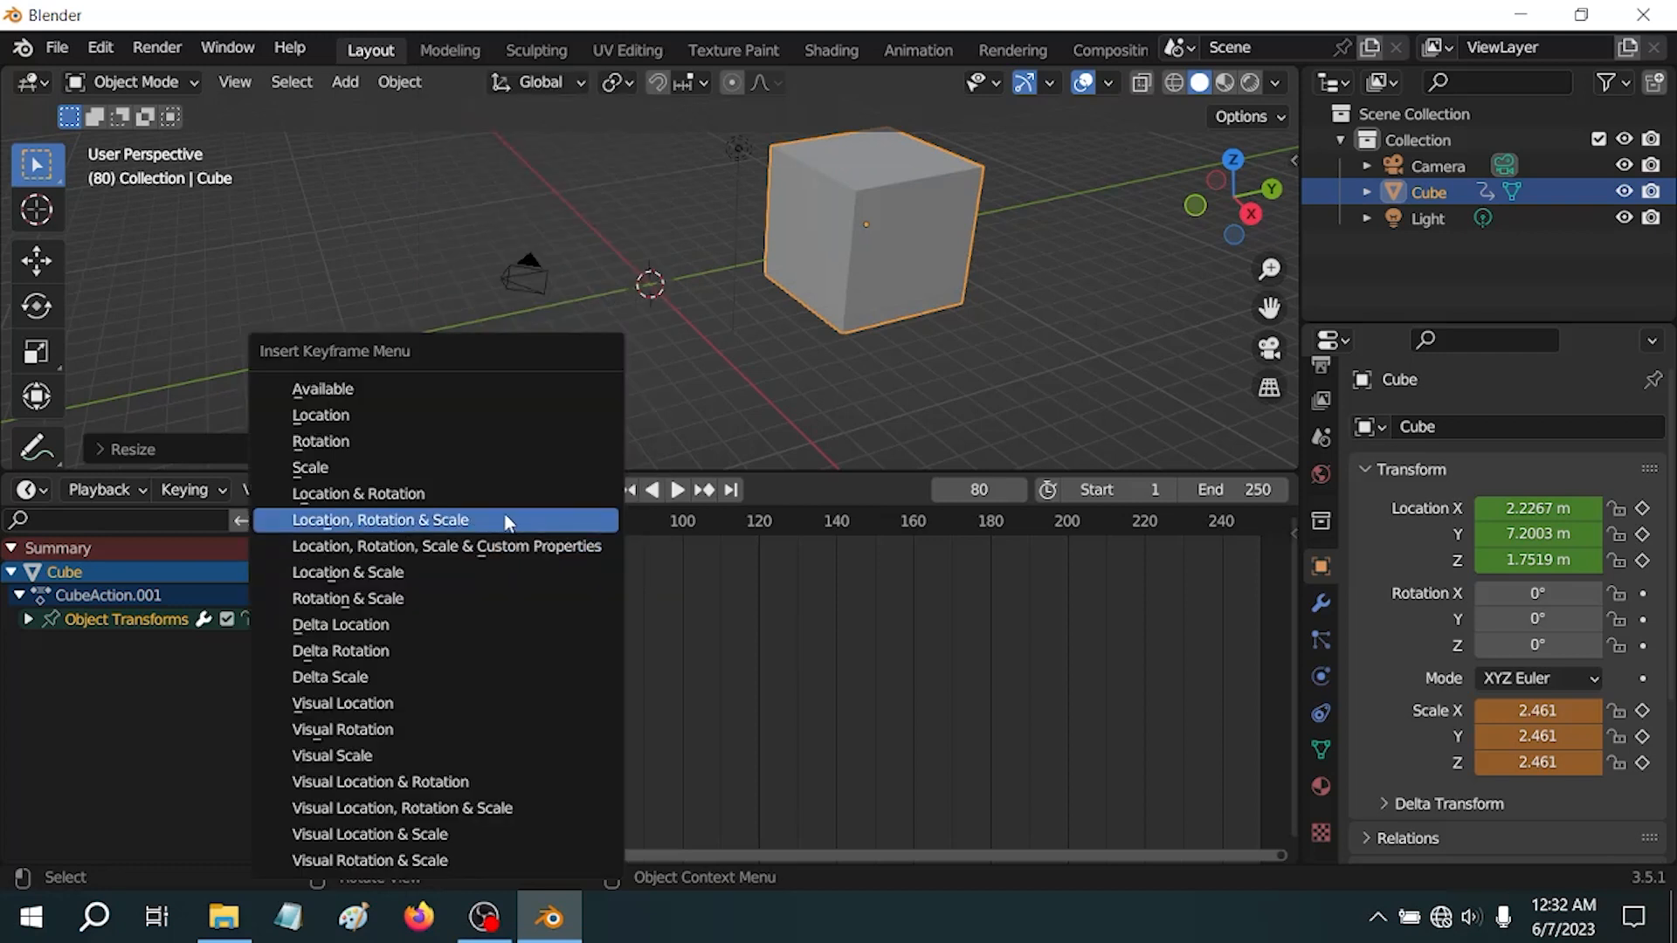
pyautogui.click(357, 476)
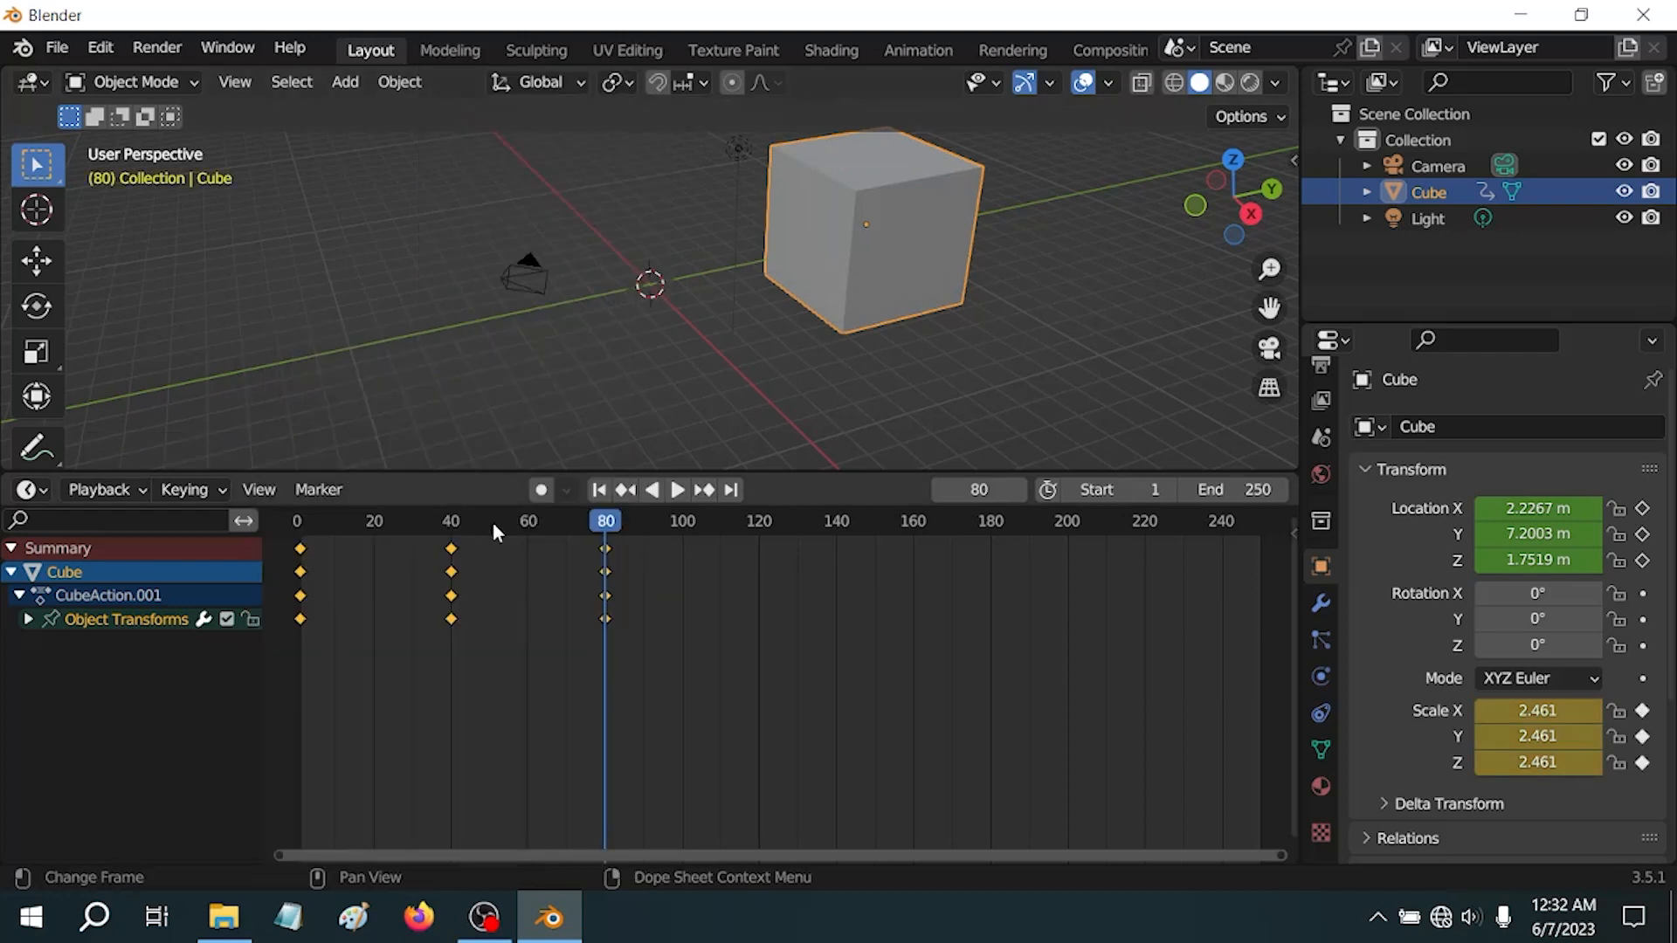
# Scrub the animation back from frame 80 to frame 1 and adjust the timeline's height
pyautogui.moveTo(603, 524); pyautogui.dragTo(298, 531)
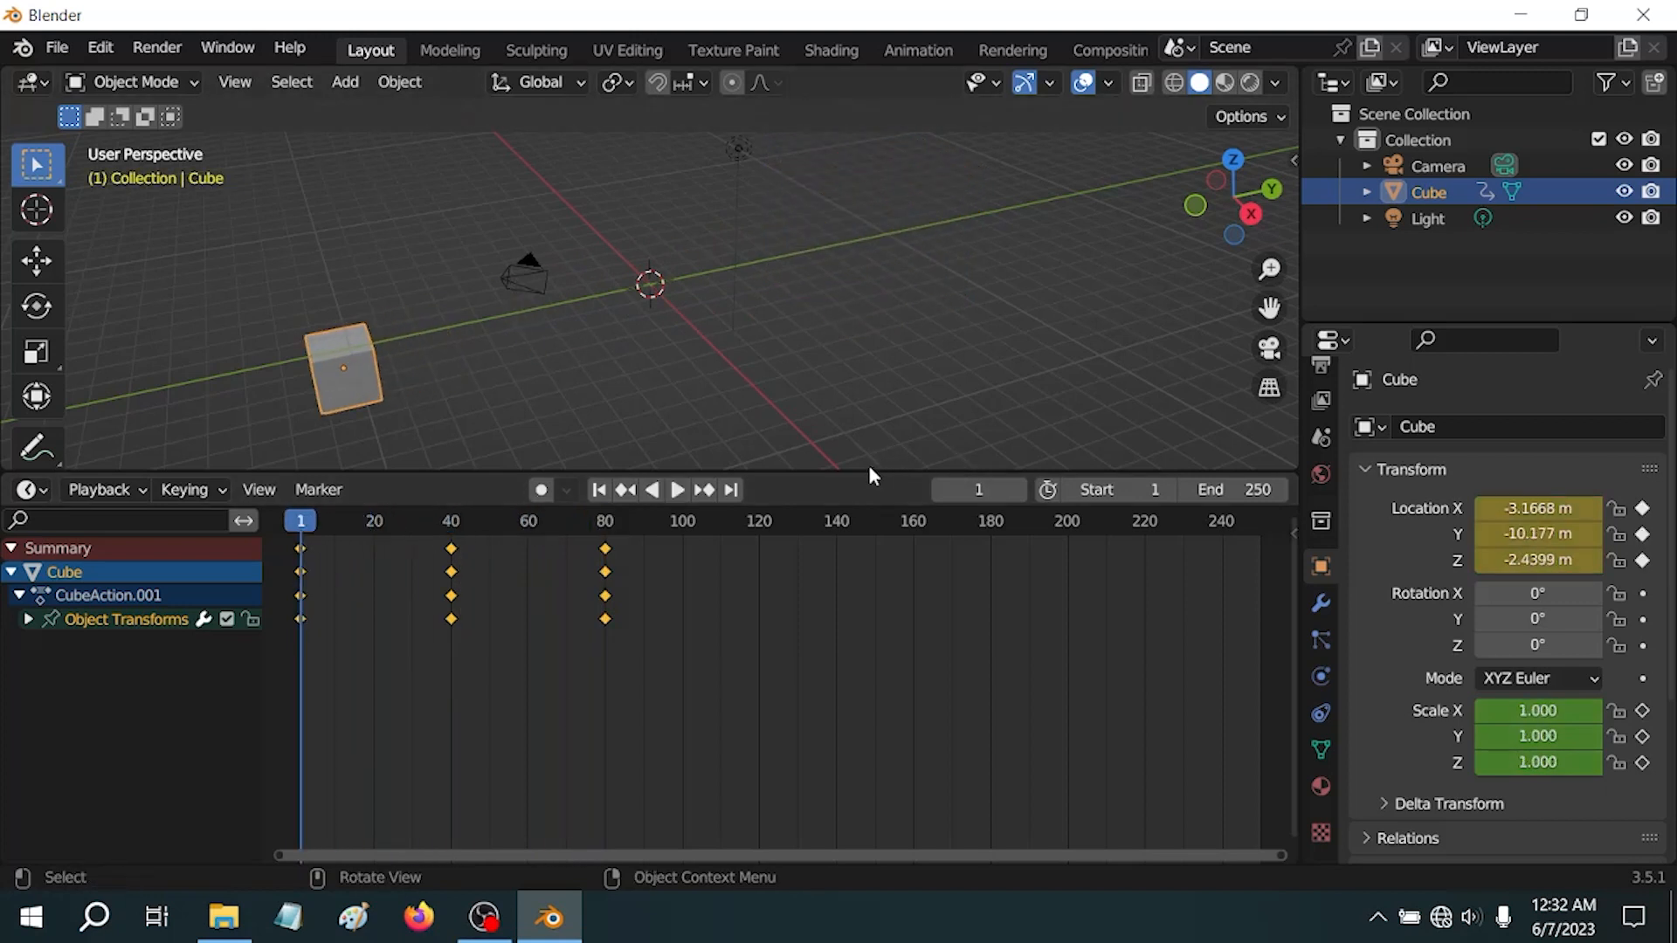
pyautogui.moveTo(864, 470); pyautogui.dragTo(858, 648)
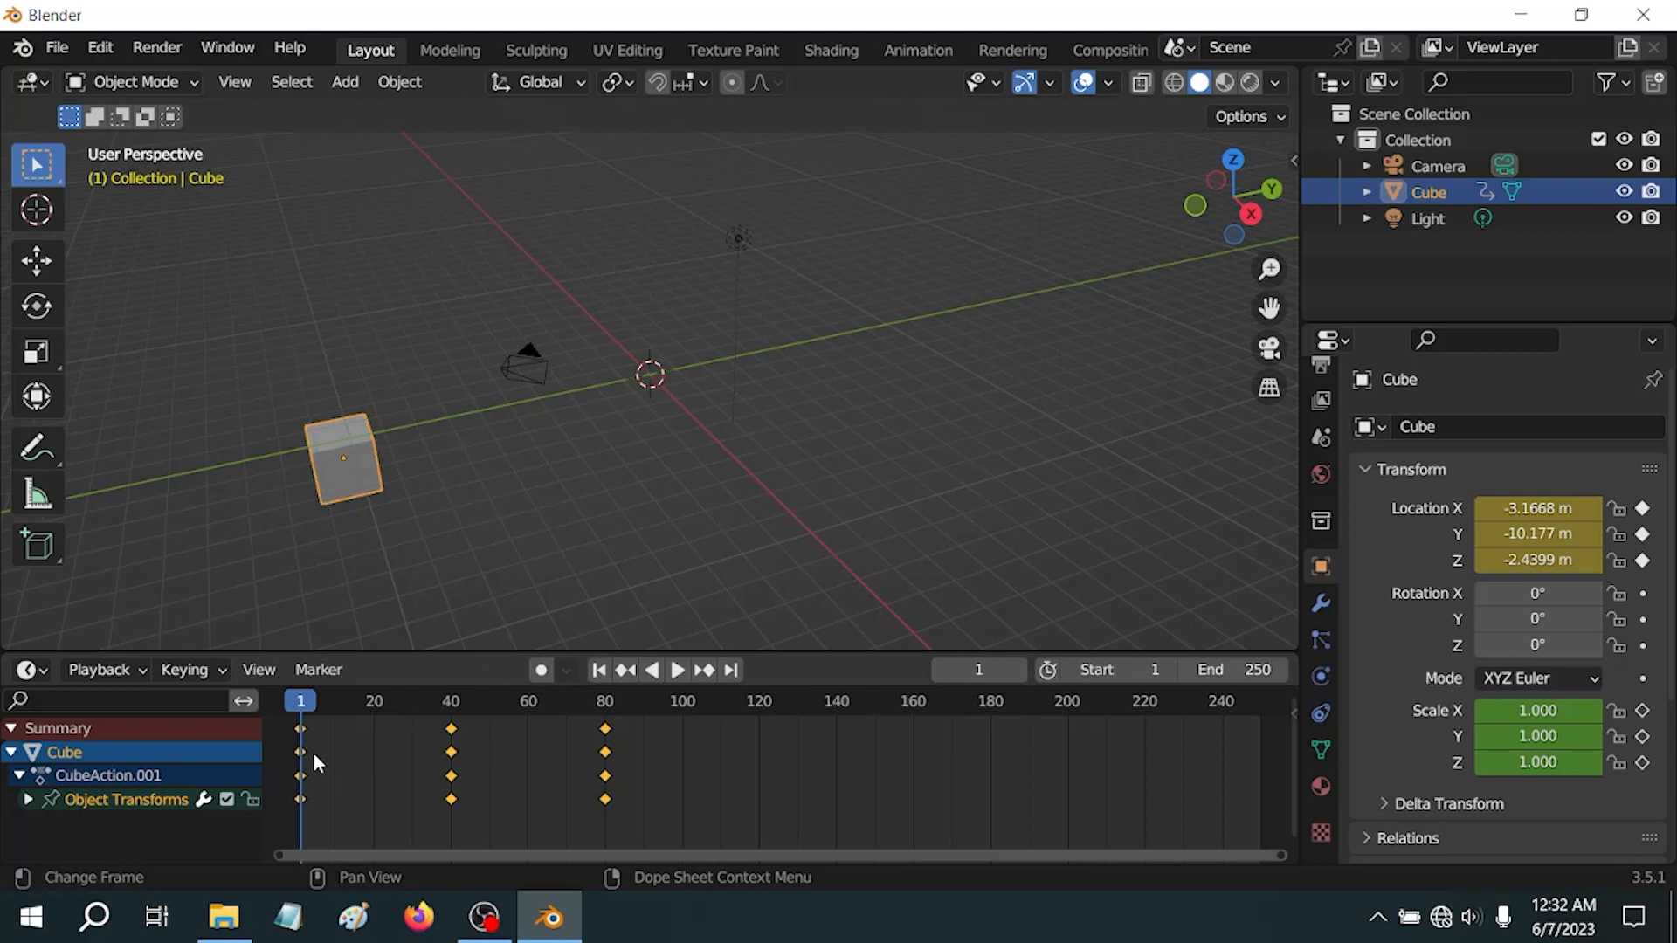
pyautogui.moveTo(835, 654); pyautogui.dragTo(857, 563)
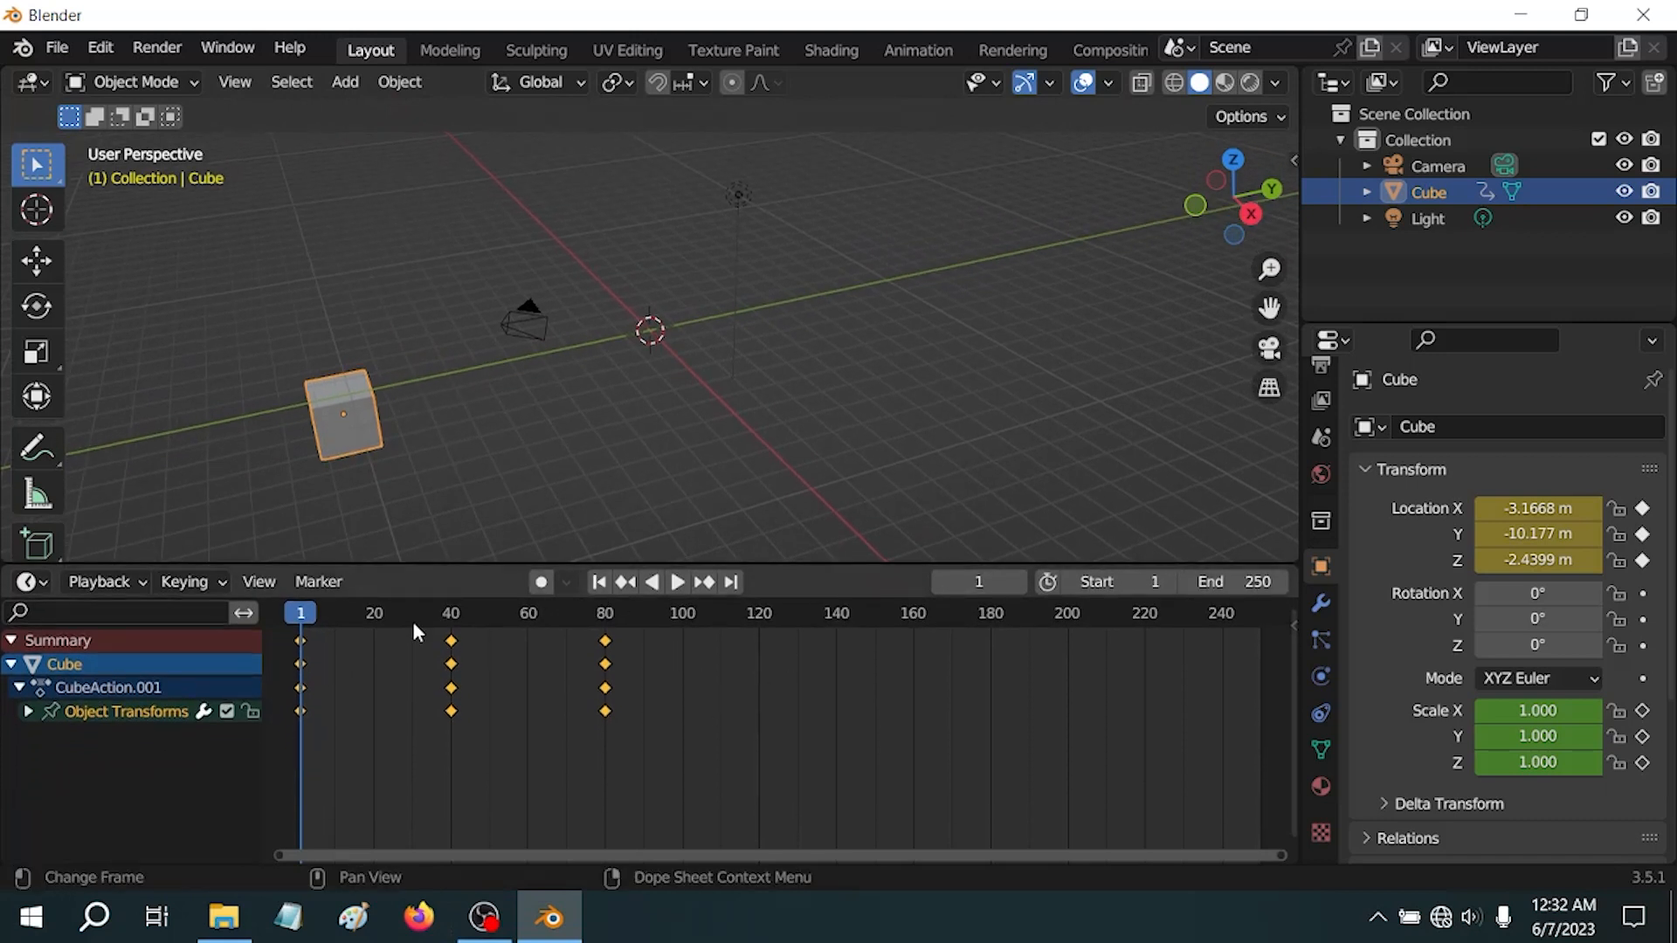
# At frame 80, insert a combined Location, Rotation & Scale keyframe for the cube
pyautogui.moveTo(312, 616); pyautogui.dragTo(607, 620)
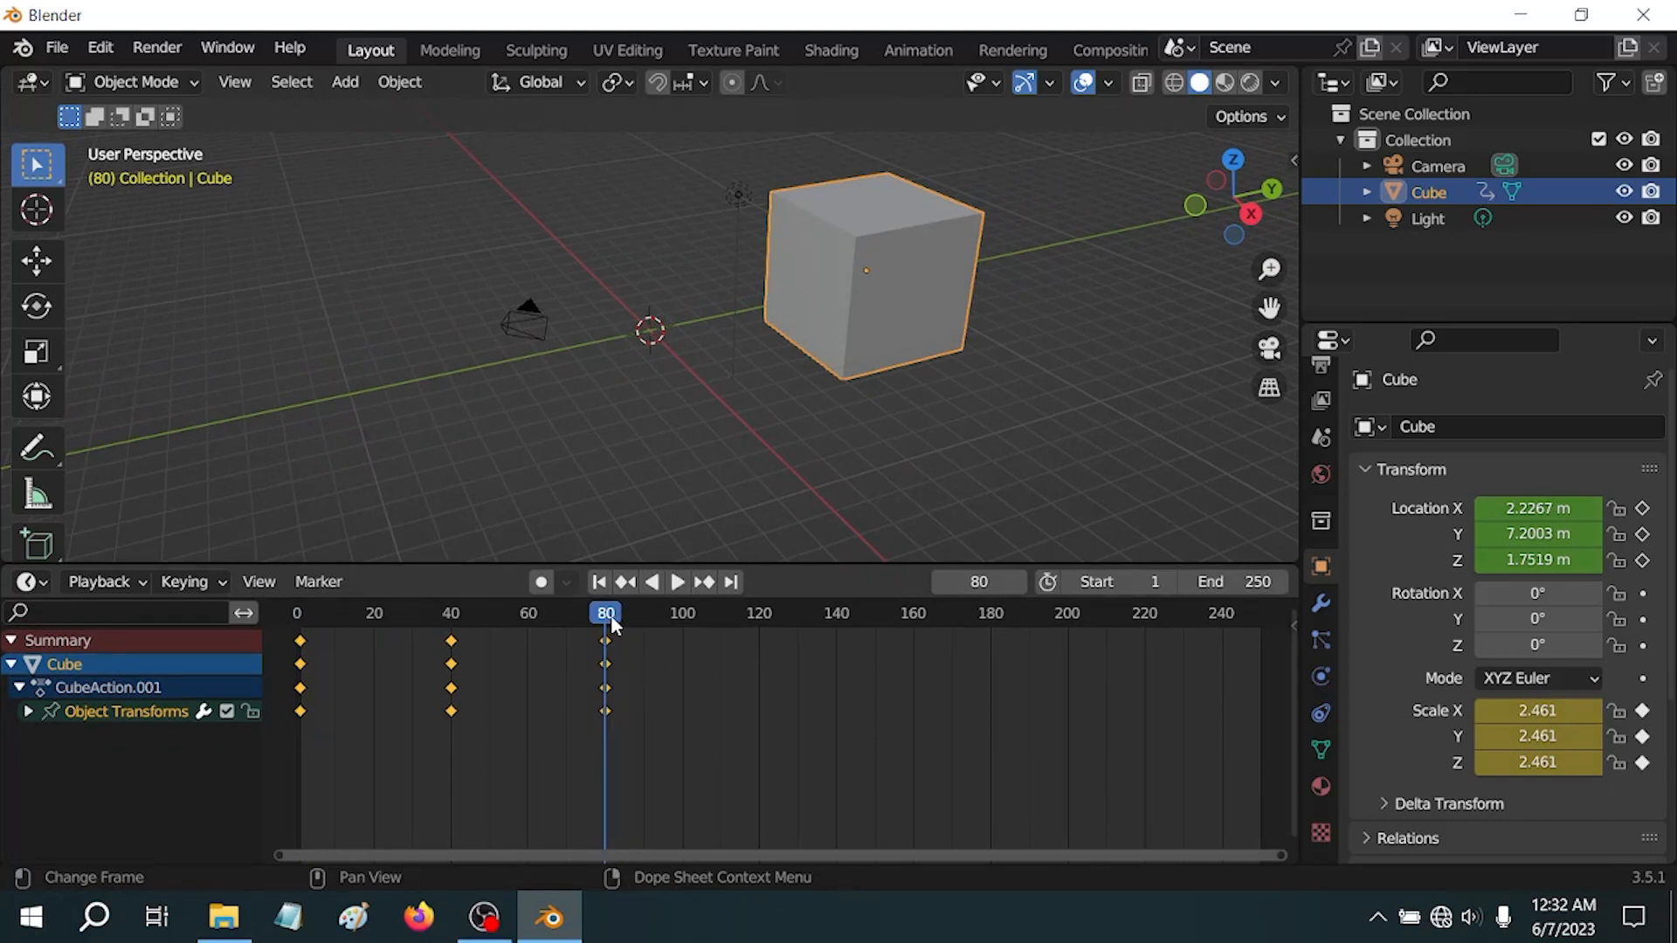
pyautogui.rightClick(545, 242)
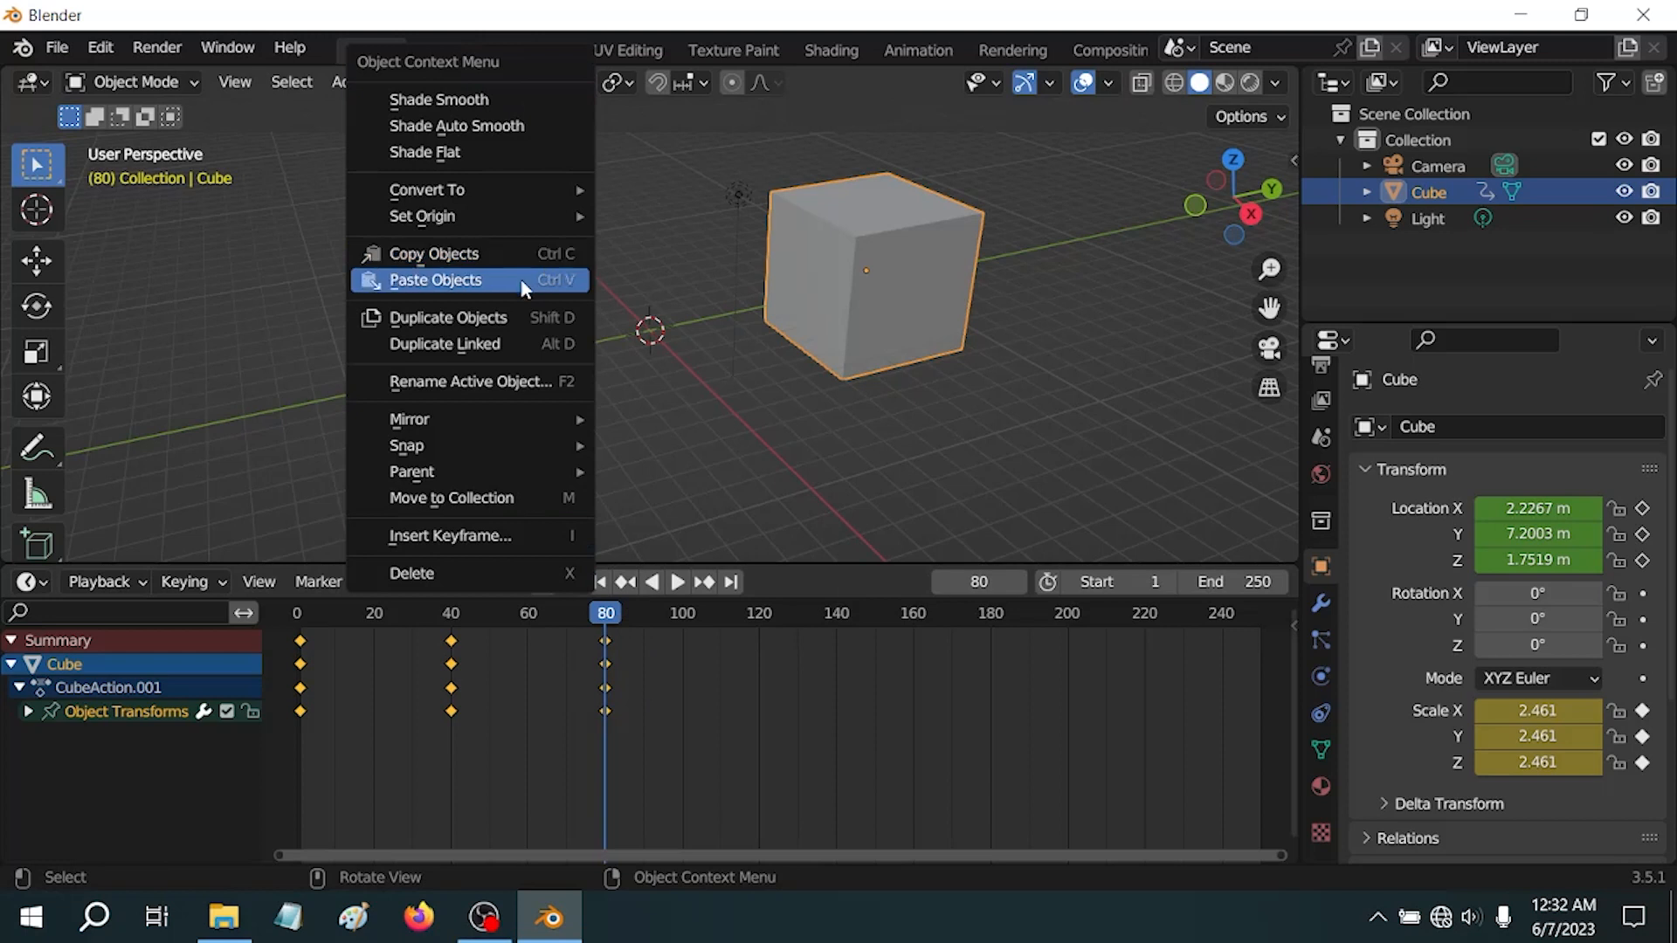
pyautogui.click(482, 536)
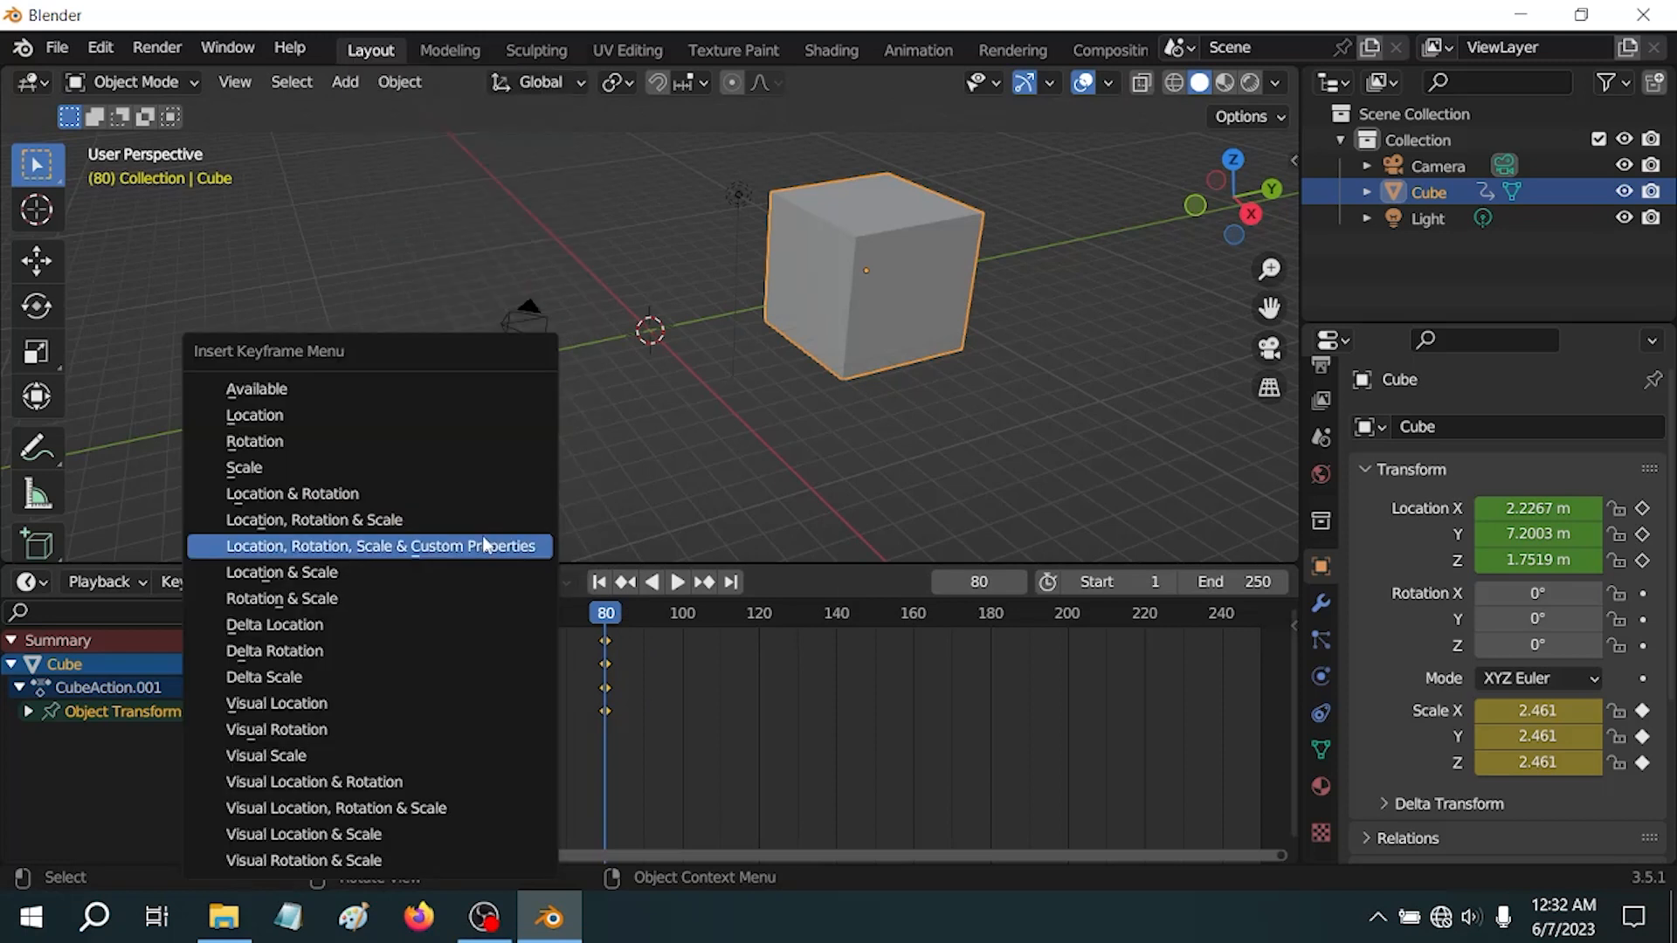
pyautogui.click(302, 523)
# Enable auto keying and scale the cube down uniformly at frame 120 to key it automatically
pyautogui.click(542, 582)
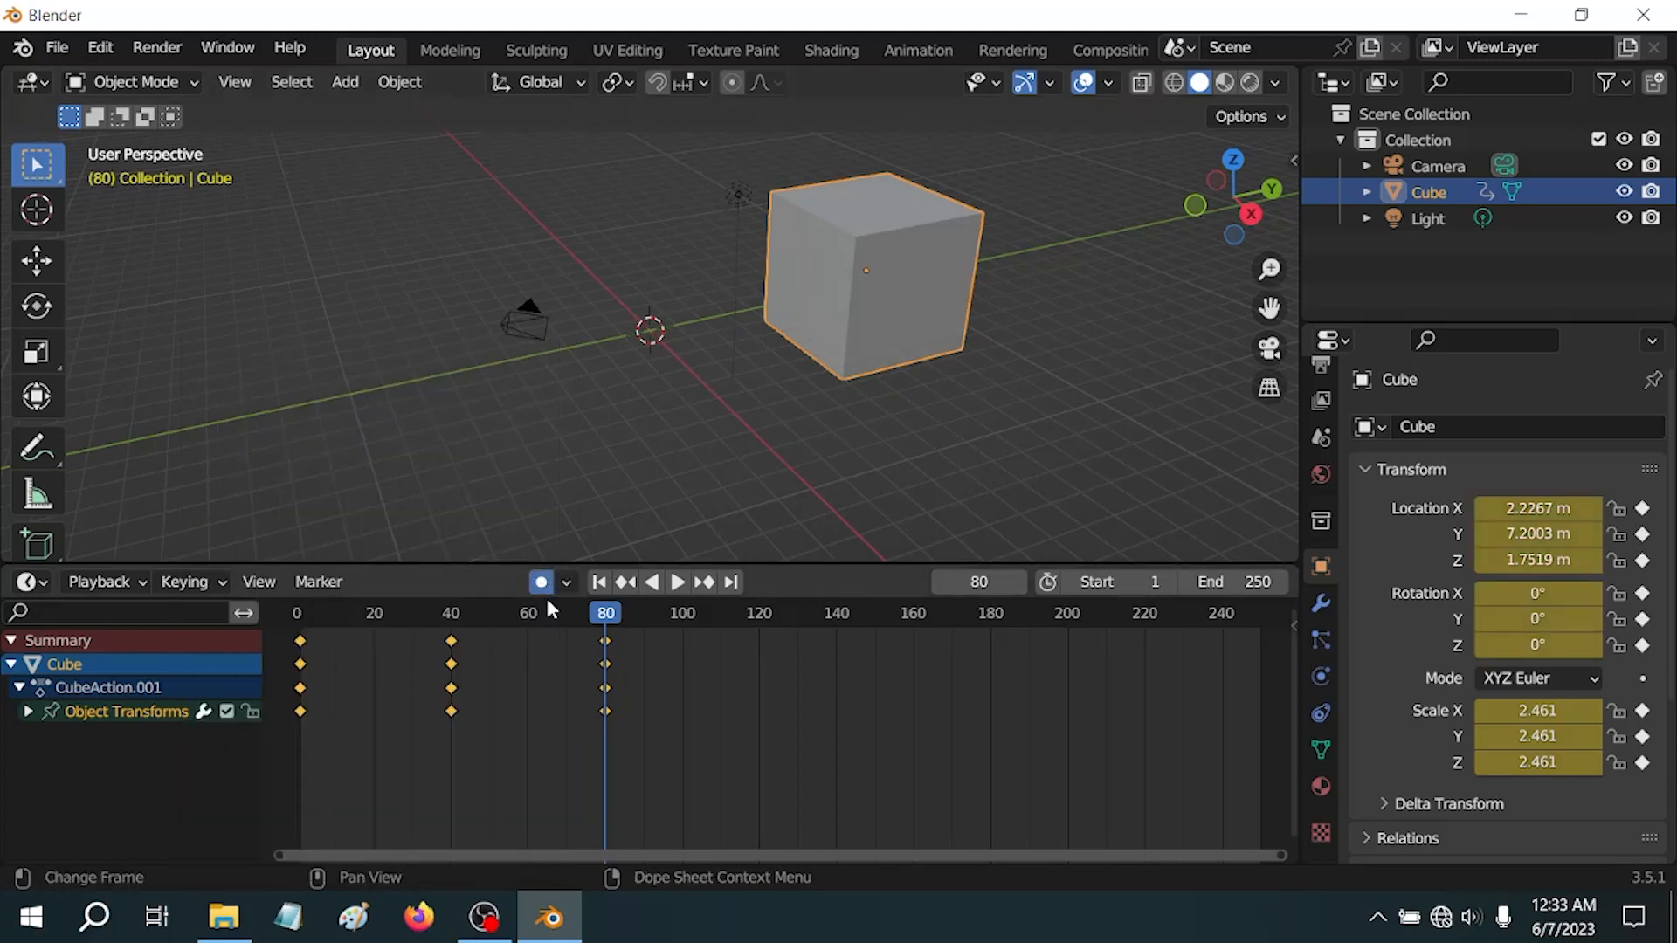
pyautogui.moveTo(623, 615); pyautogui.dragTo(758, 618)
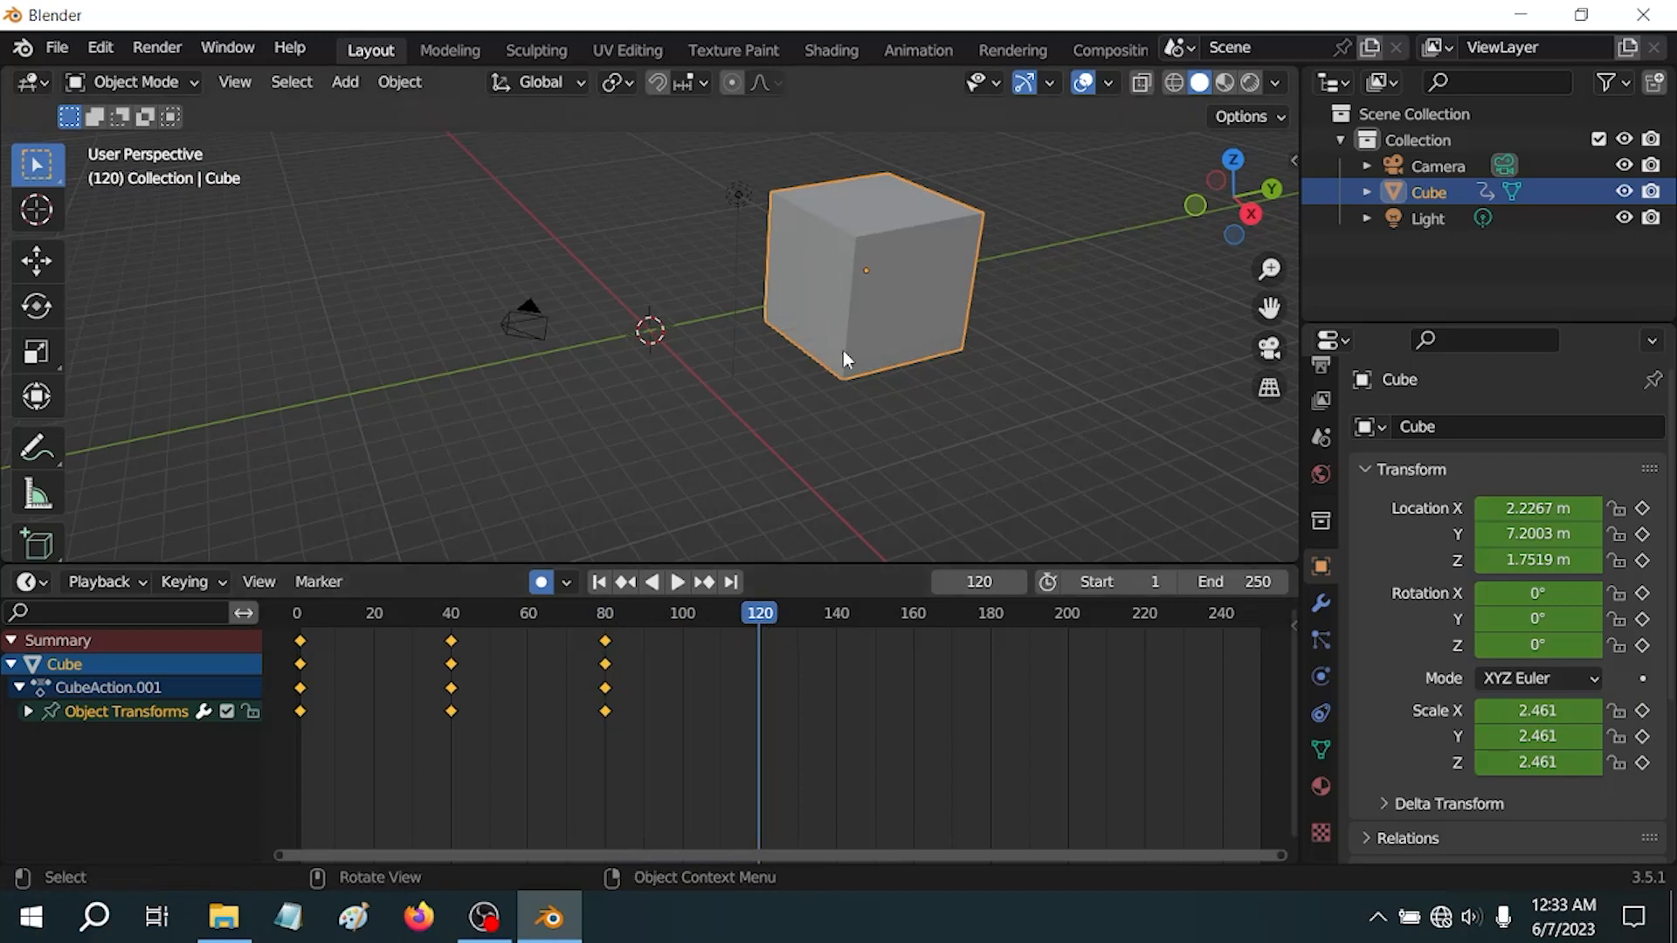
pyautogui.press('s')
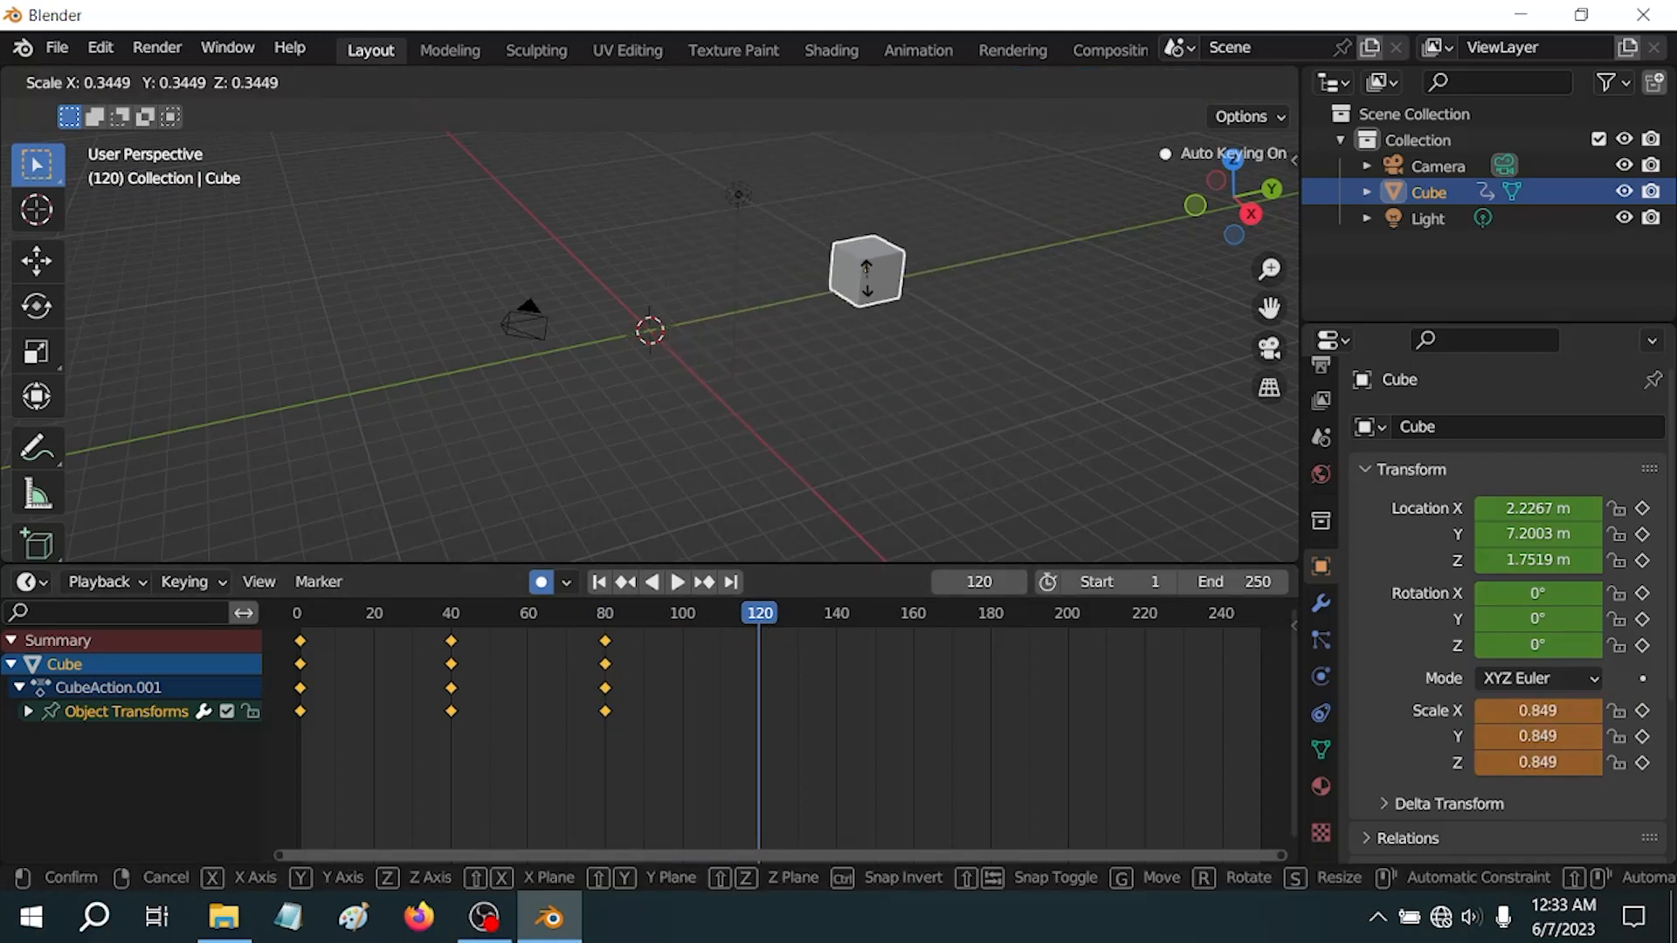
pyautogui.click(866, 271)
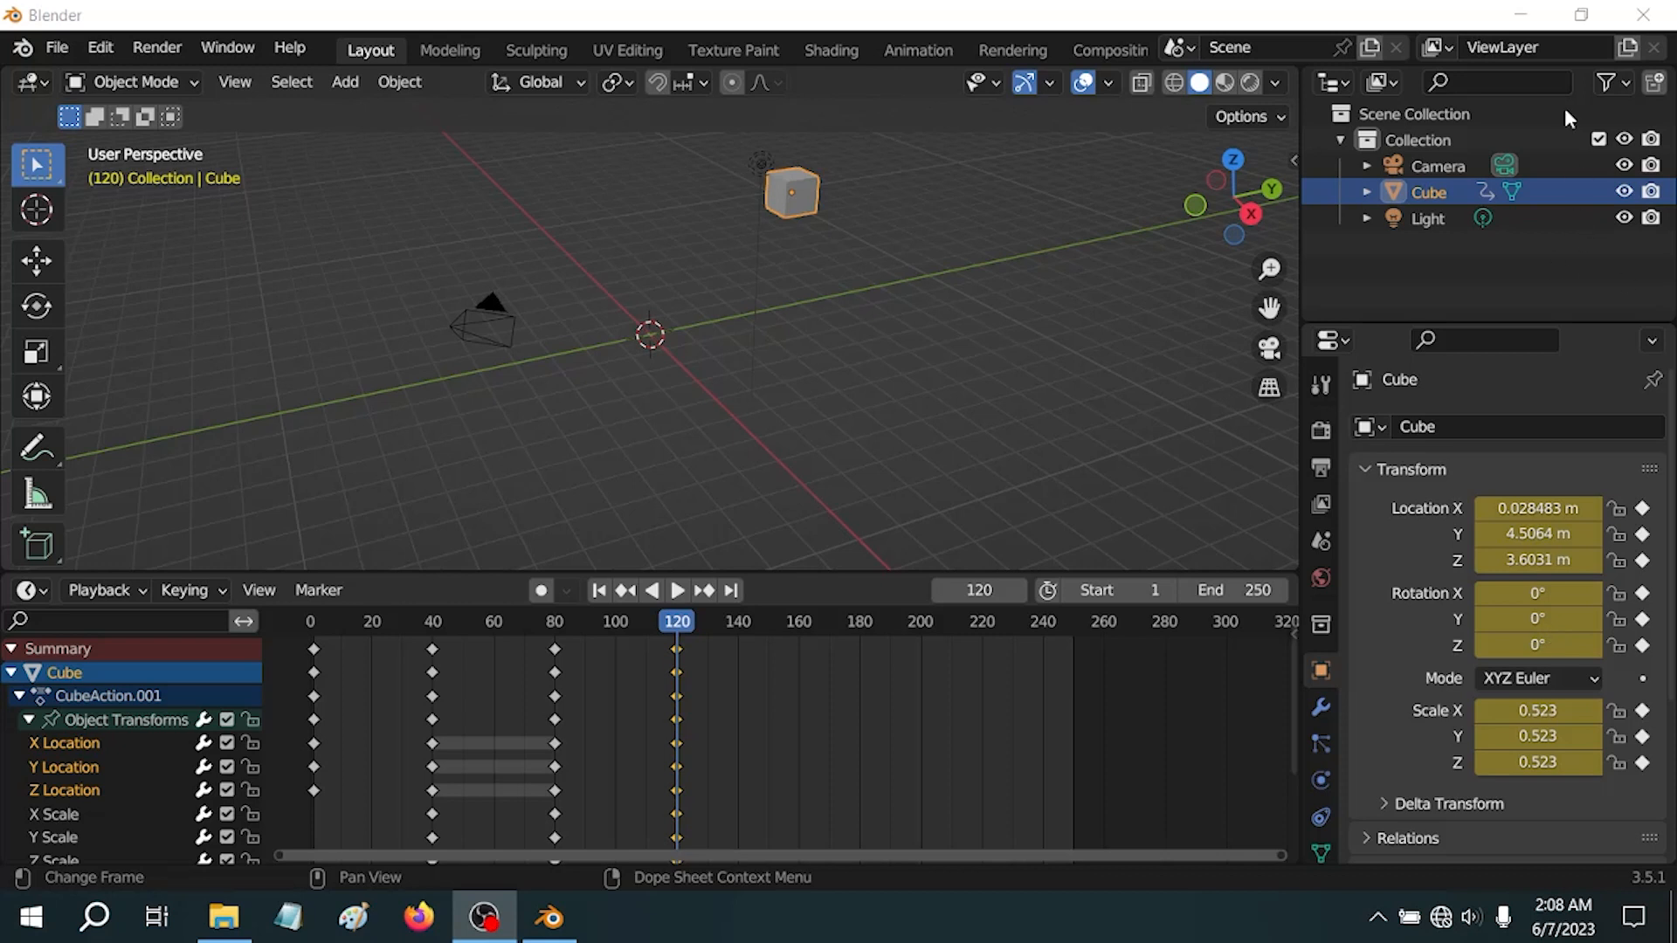
# Compare the Camera's and the Cube's timeline channels, play the cube's animation backwards briefly, and return to frame 120
pyautogui.click(1522, 21)
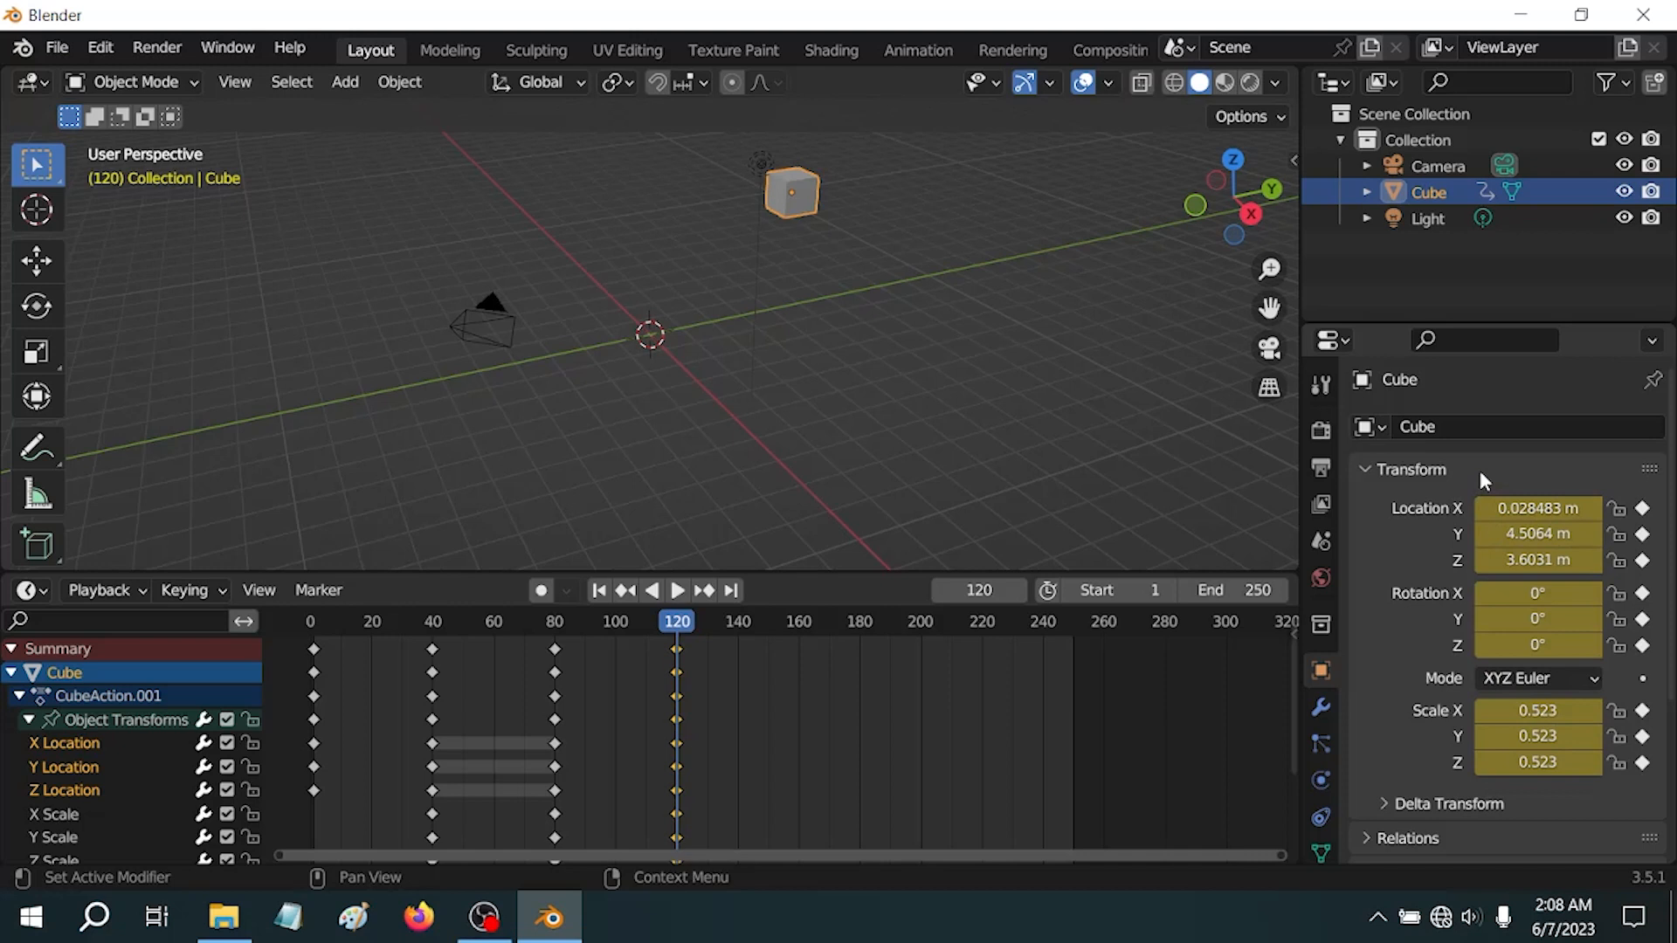
pyautogui.click(1557, 165)
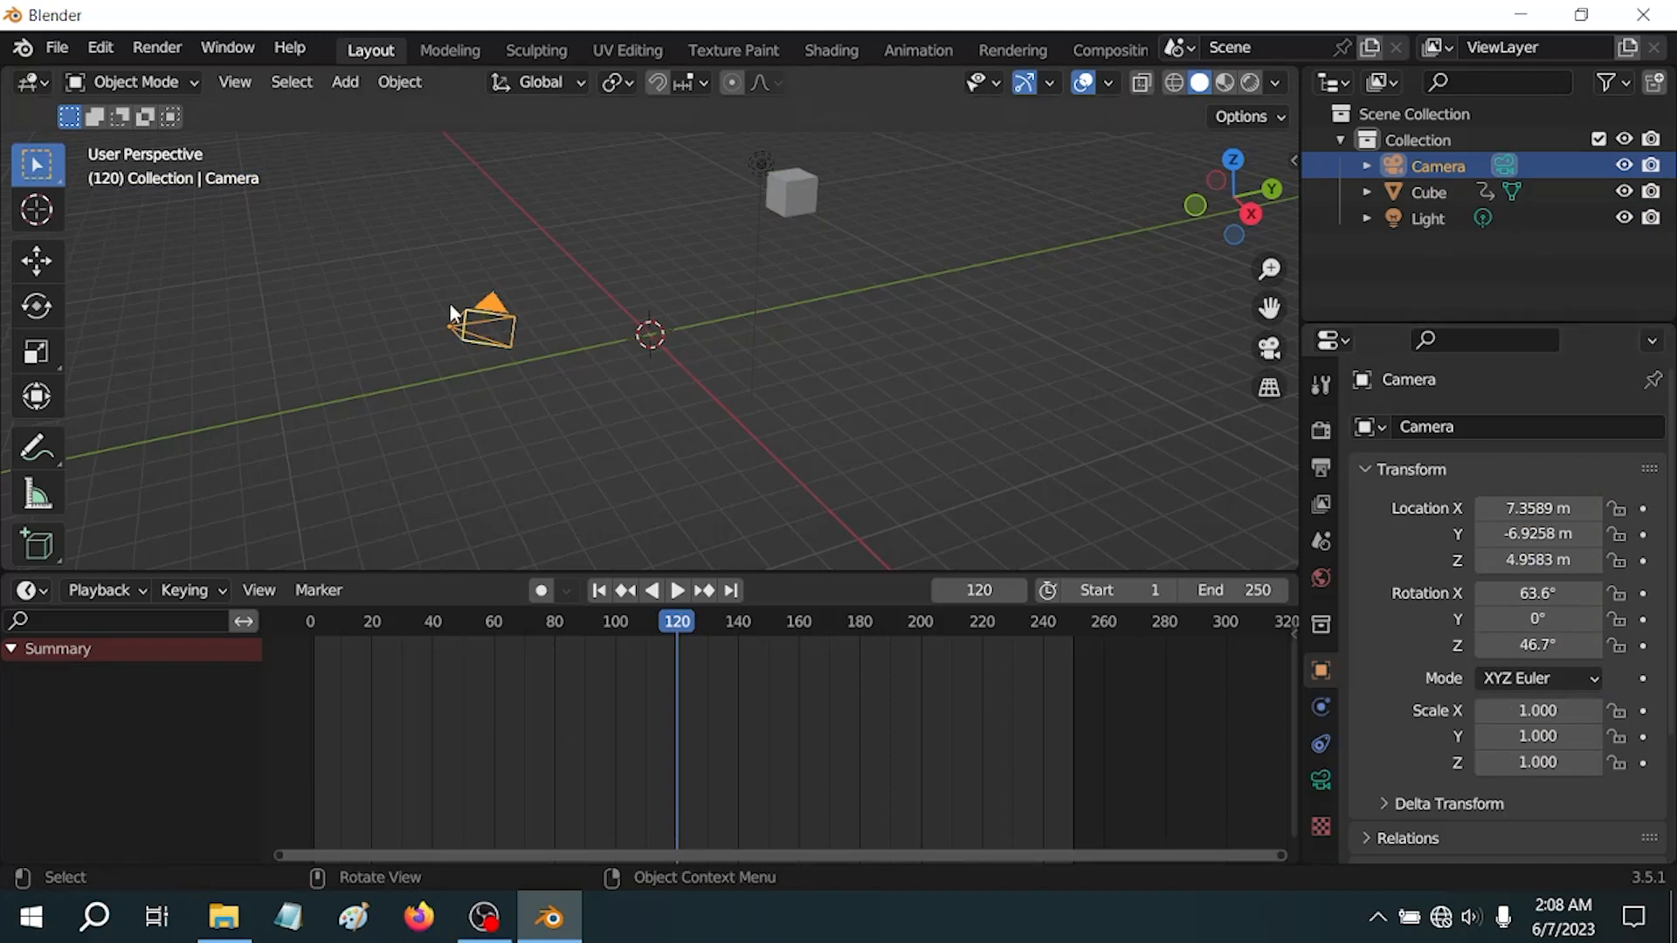
pyautogui.click(1564, 199)
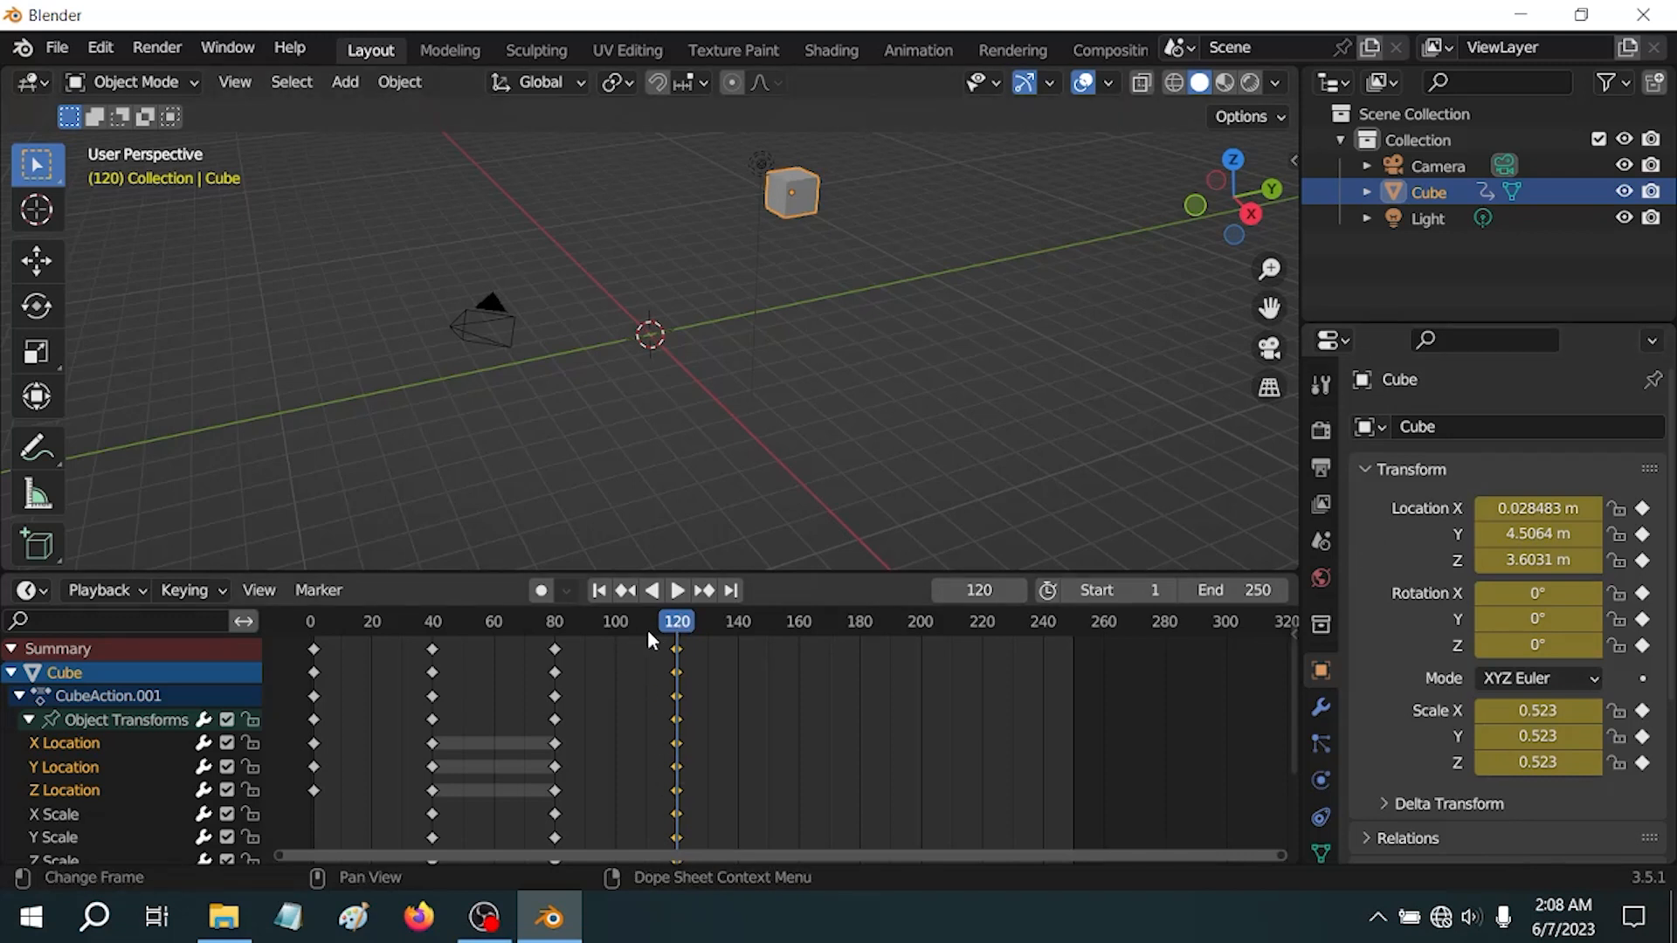
pyautogui.click(655, 592)
pyautogui.click(657, 592)
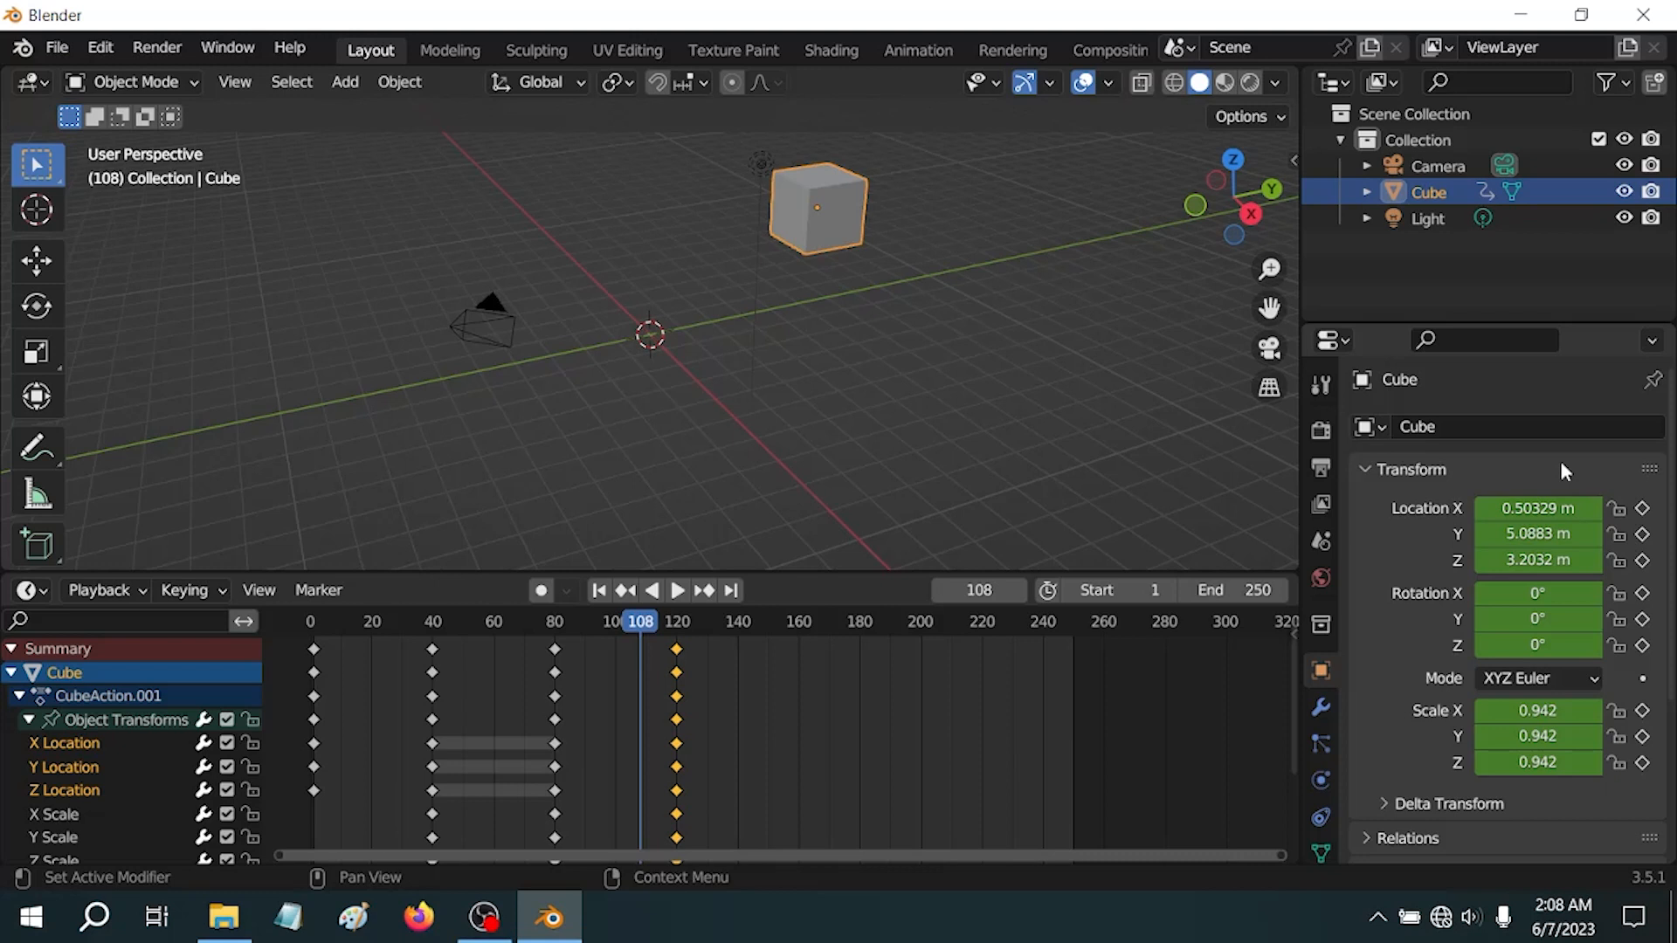
pyautogui.moveTo(611, 651); pyautogui.dragTo(680, 629)
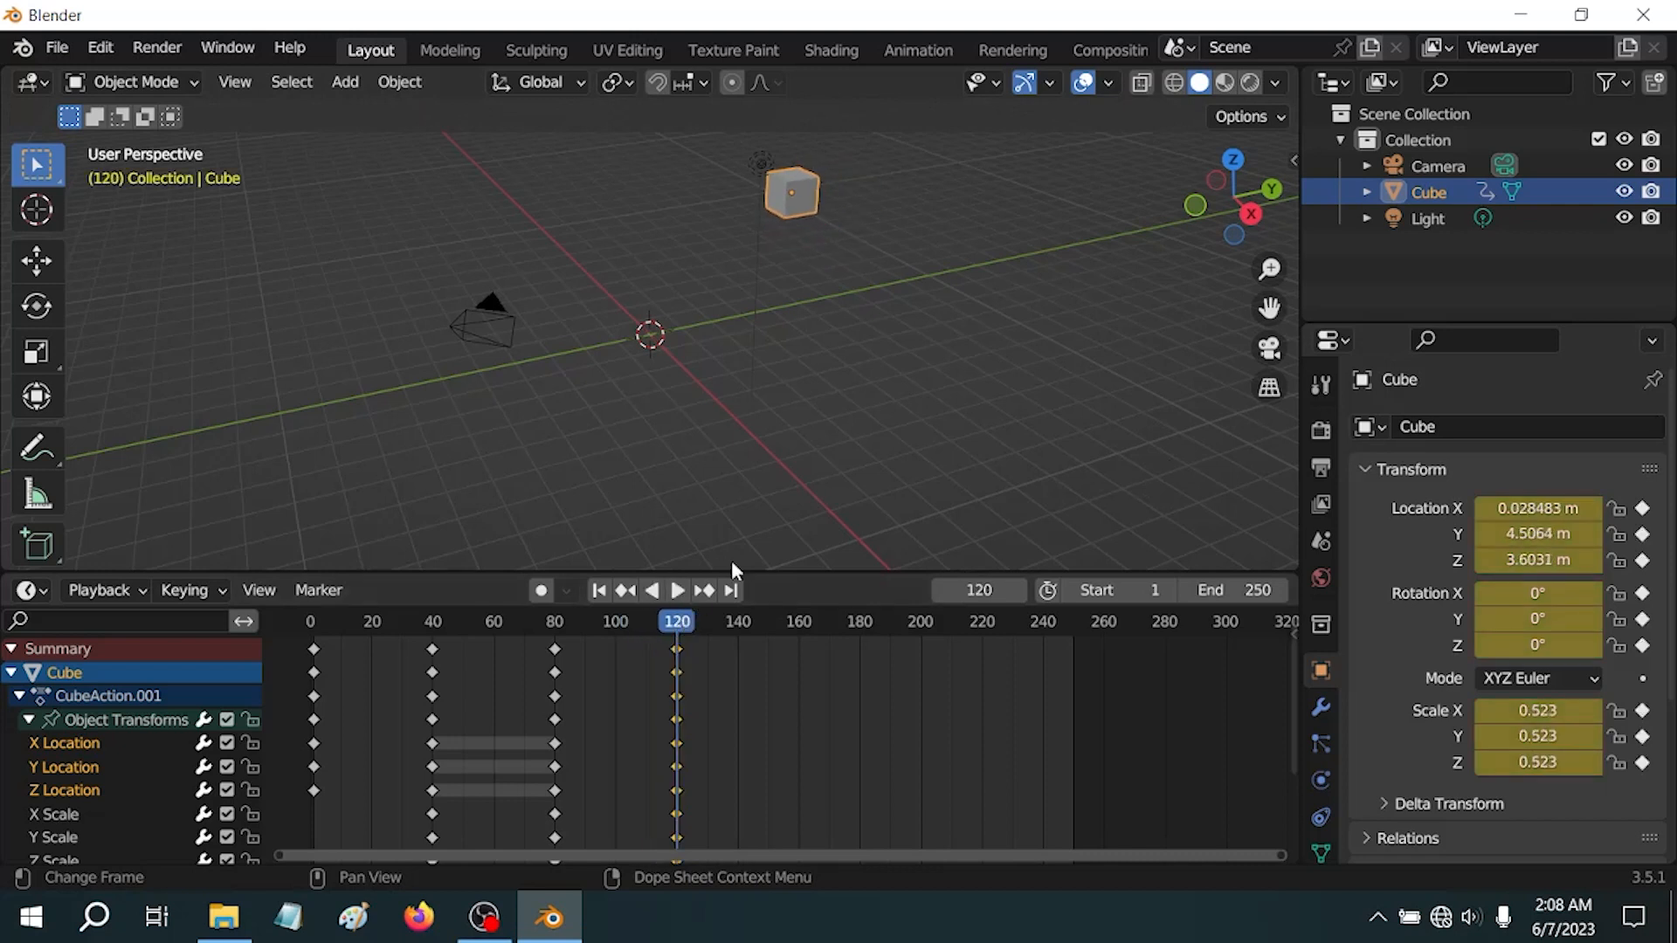
# Try moving the cube at frame 120 with auto keying off, and refresh frame 120 in the timeline
pyautogui.press('g')
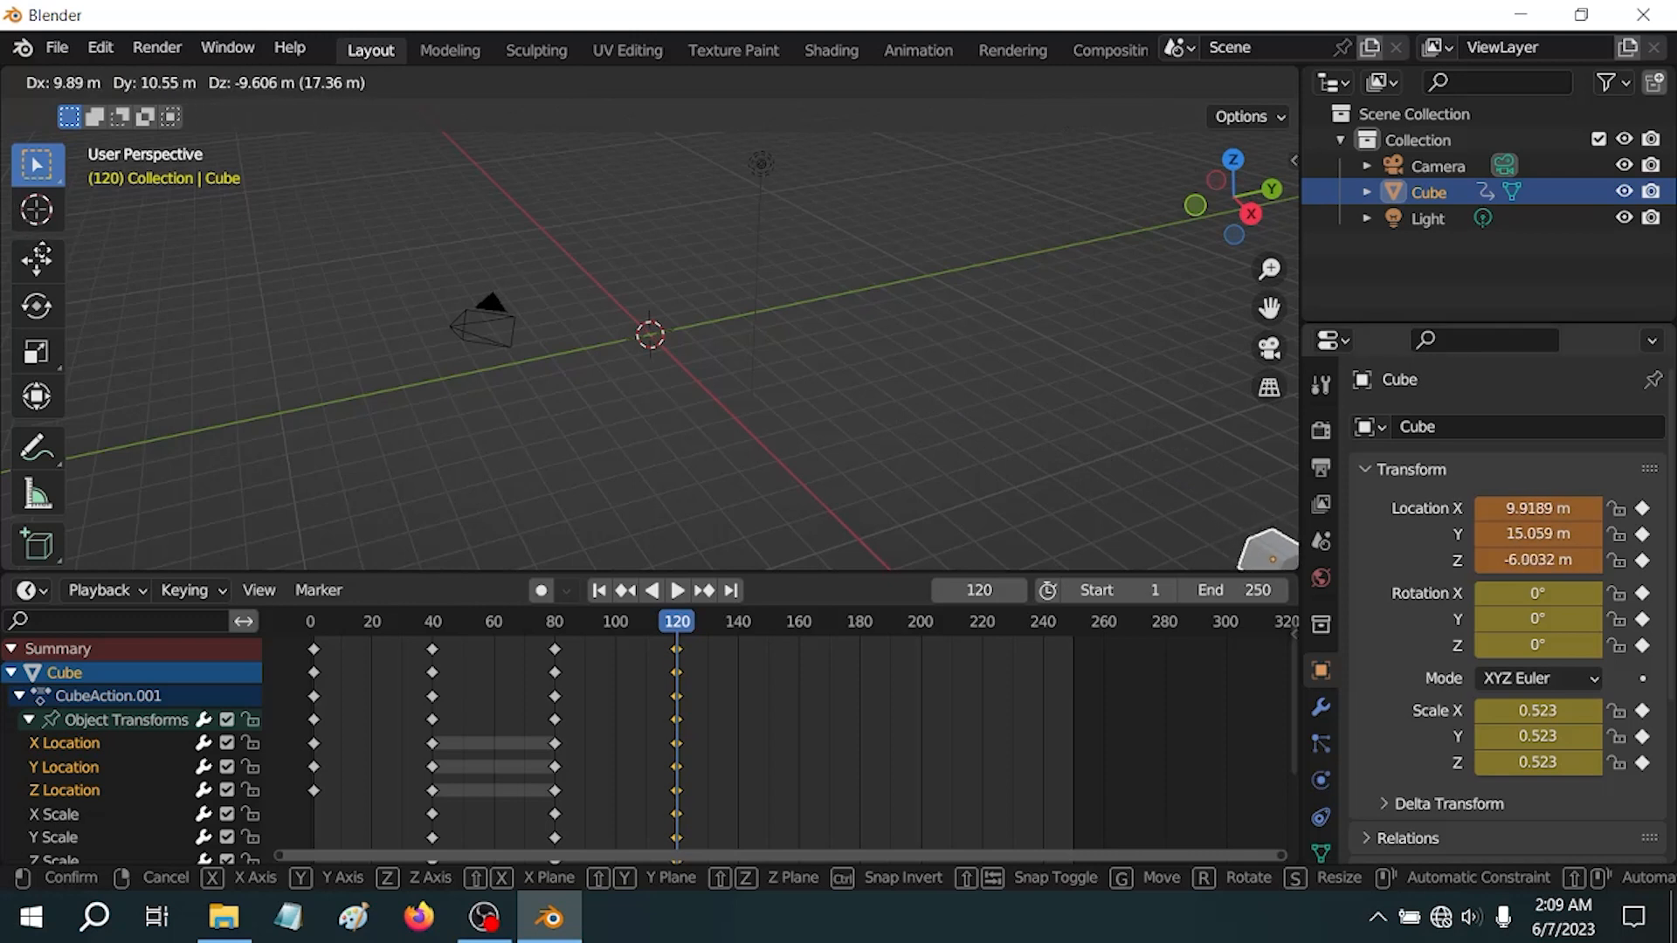
pyautogui.click(42, 260)
pyautogui.moveTo(677, 624)
pyautogui.mouseDown()
pyautogui.moveTo(596, 624)
pyautogui.moveTo(678, 625)
pyautogui.mouseUp()
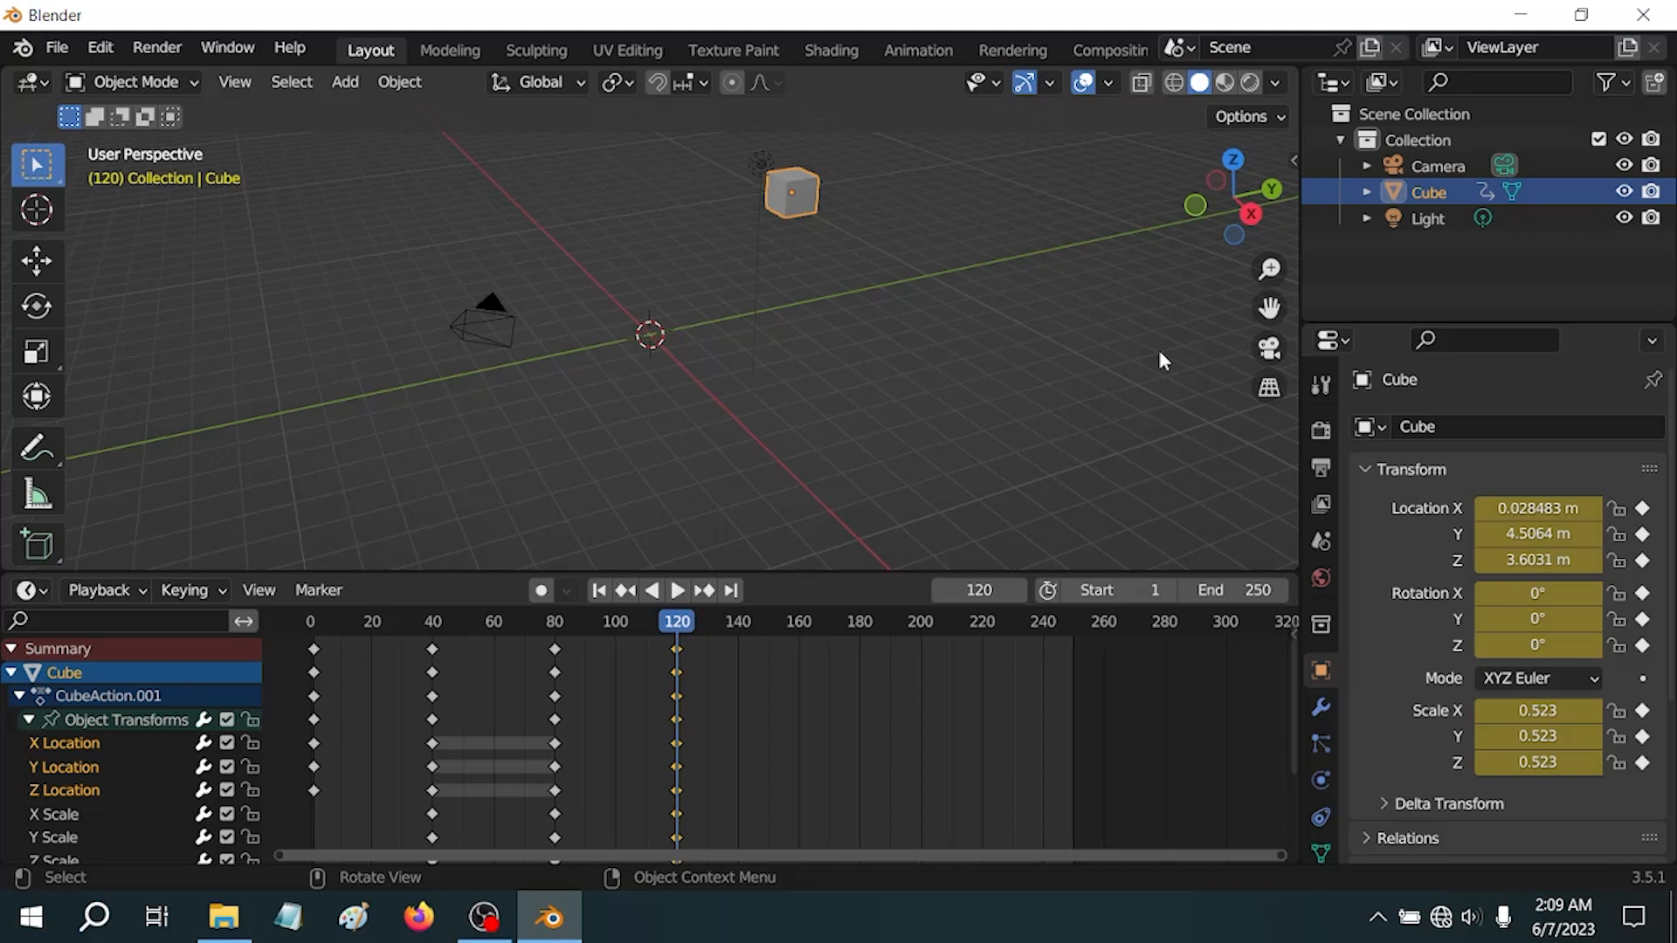
# Enable auto keying and move the cube at frame 120 to about X 10.041 m, Y 15.2 m, Z -6.1132 m
pyautogui.click(542, 590)
pyautogui.press('g')
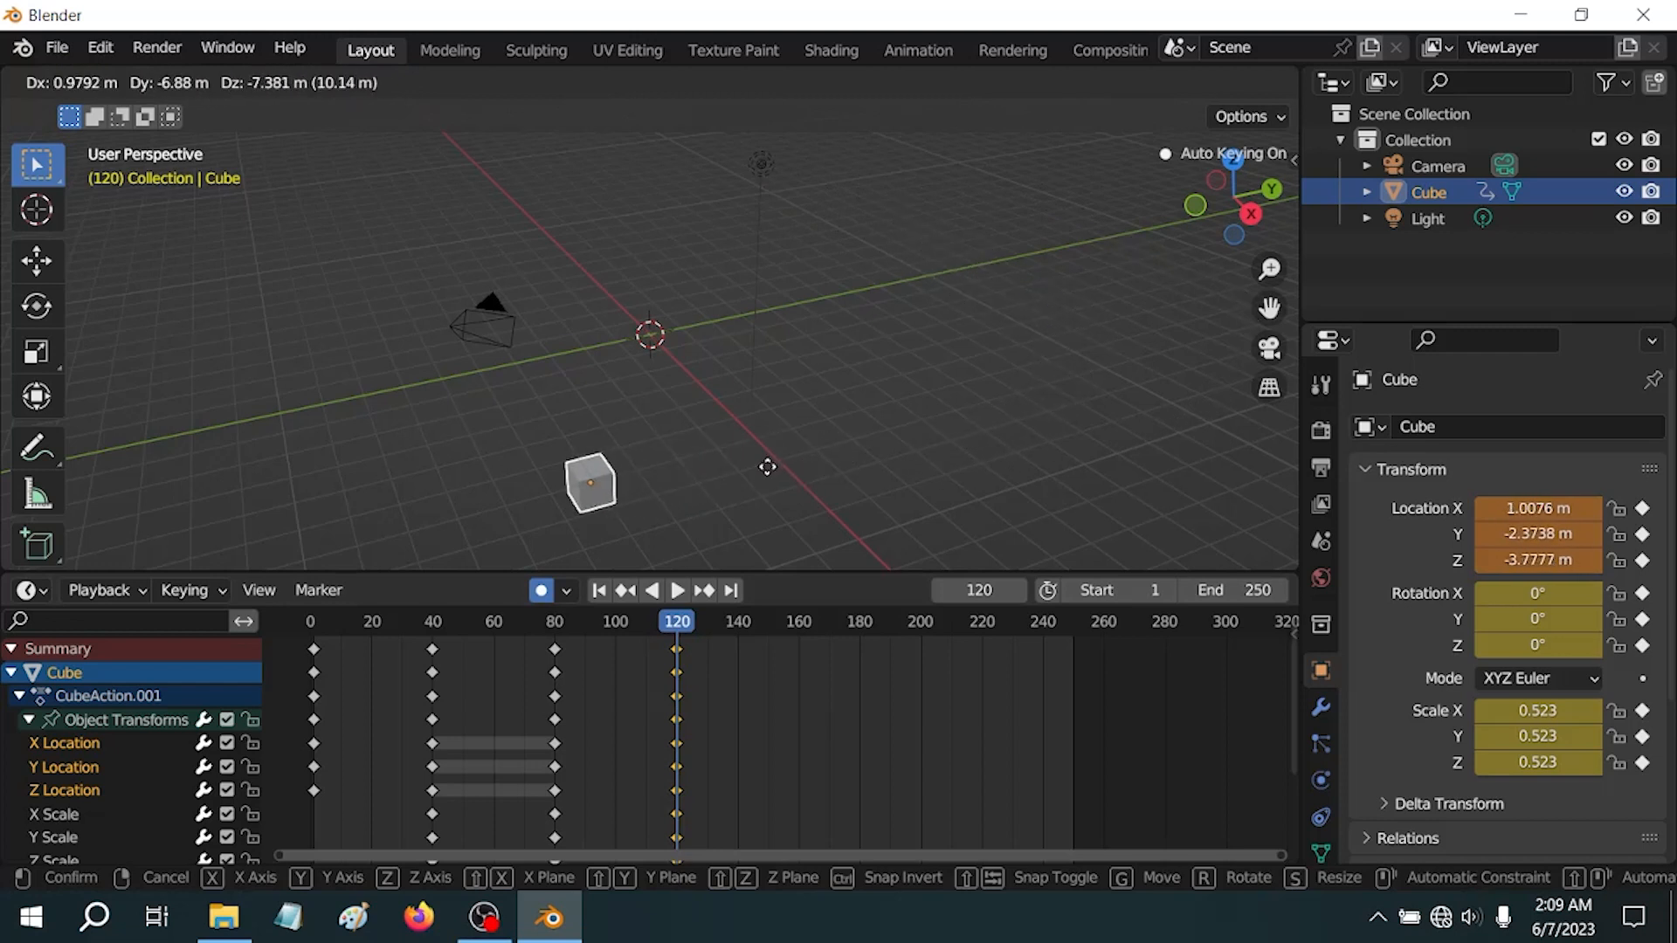
pyautogui.click(162, 547)
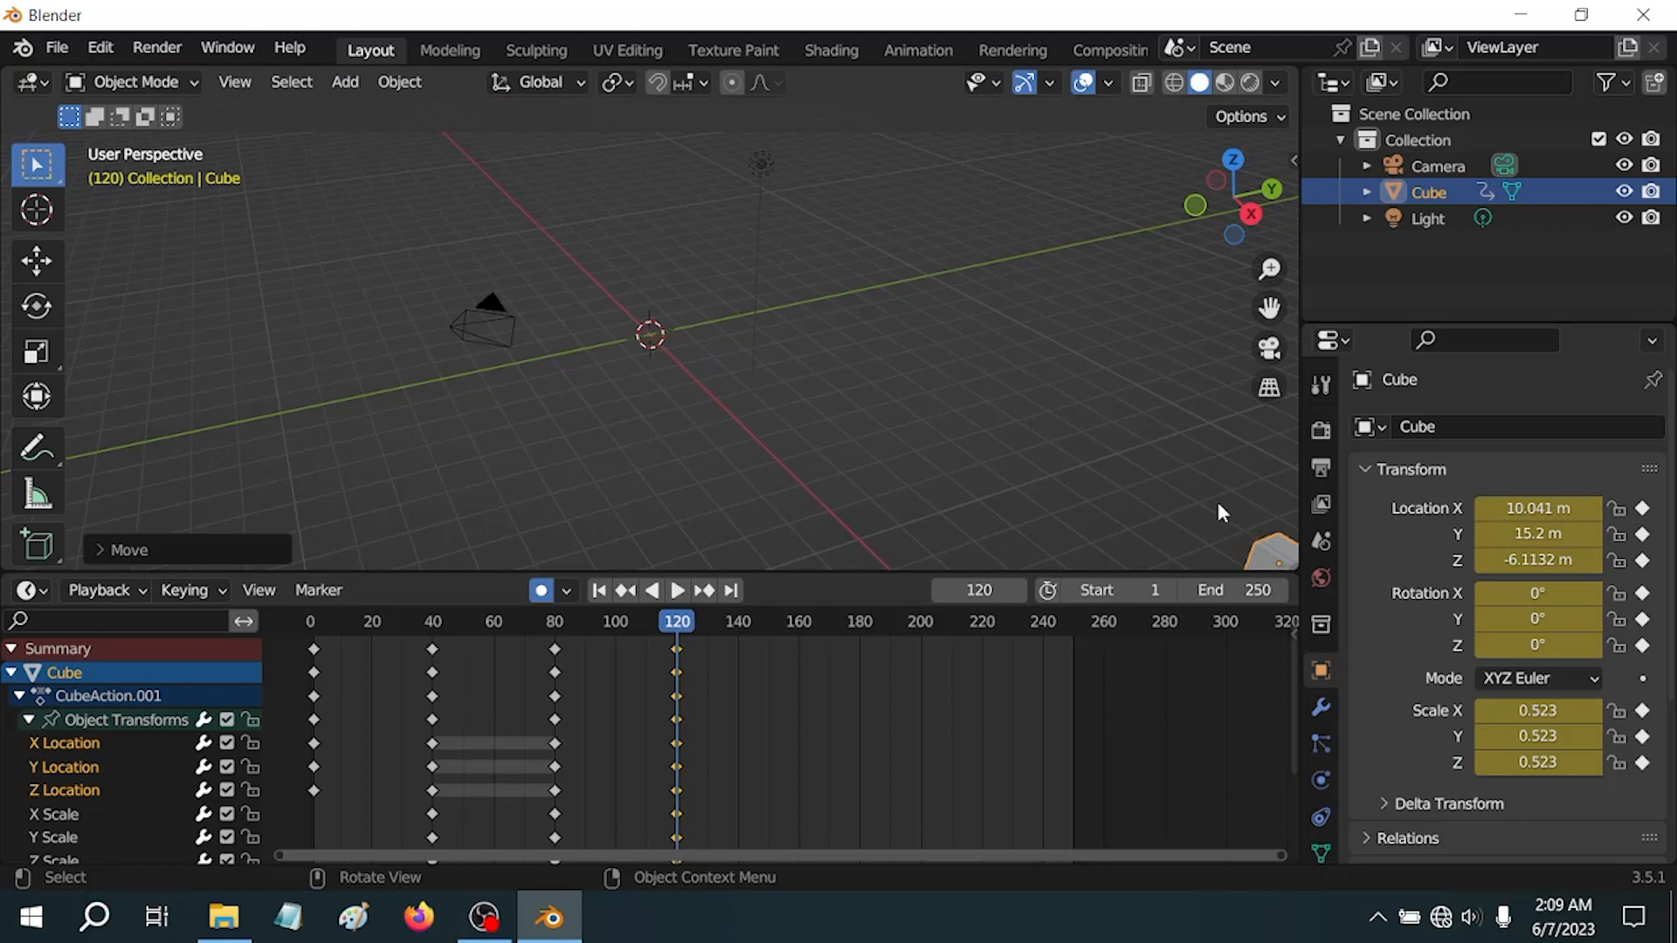
pyautogui.moveTo(677, 629)
pyautogui.mouseDown()
pyautogui.moveTo(642, 625)
pyautogui.moveTo(678, 625)
pyautogui.mouseUp()
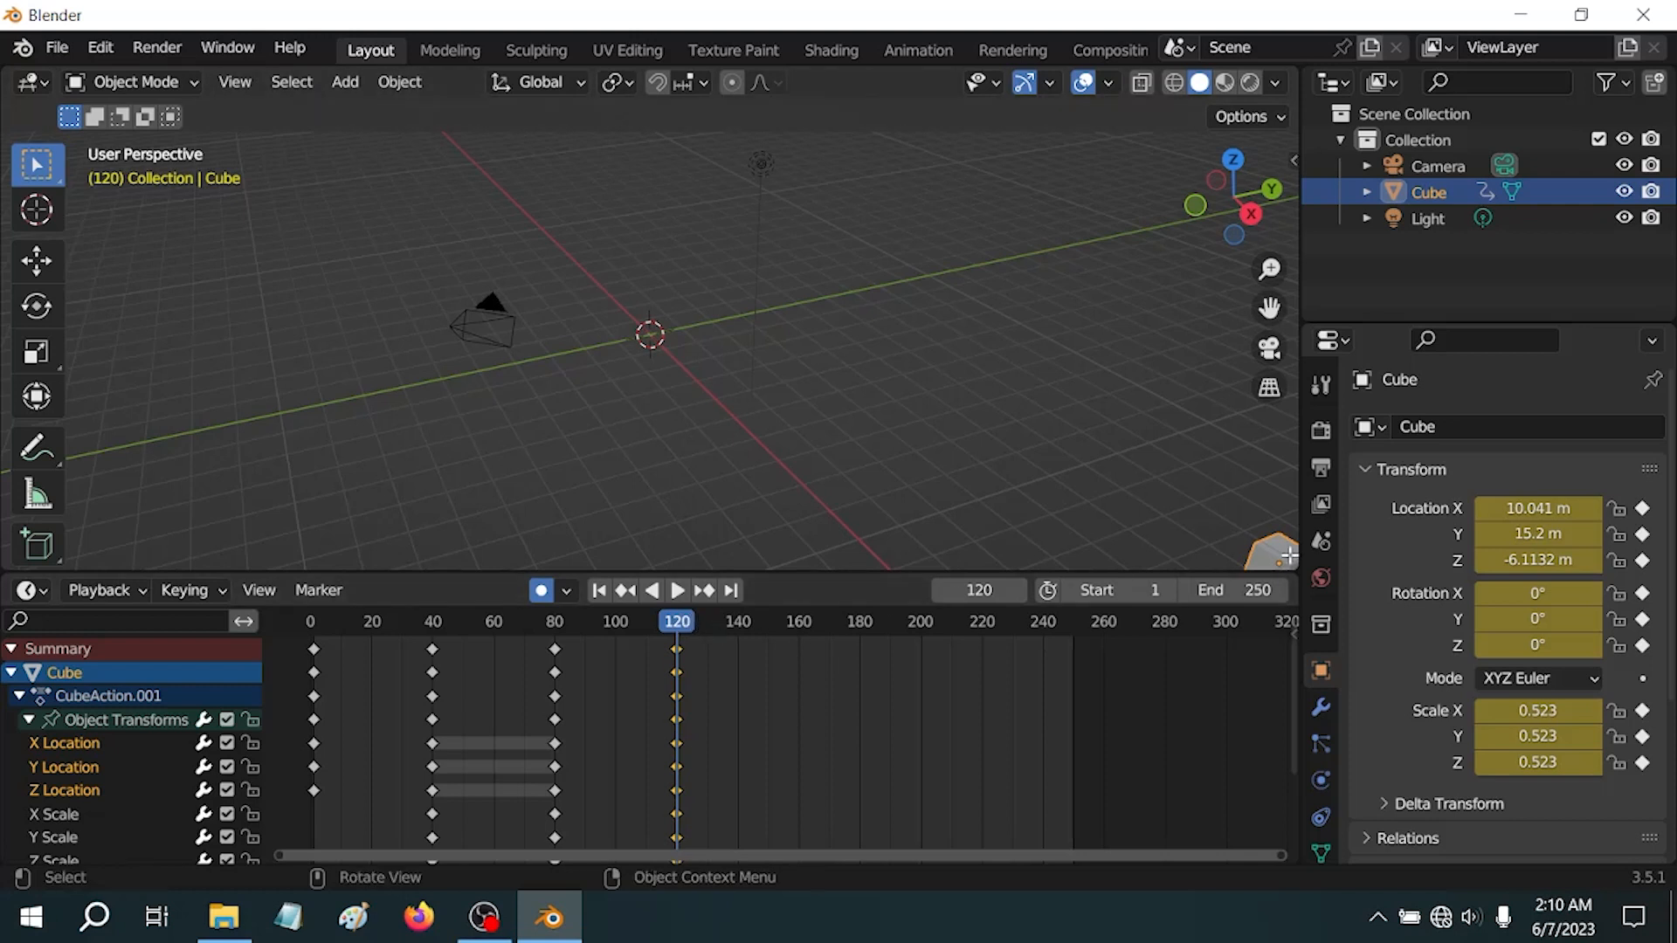
# Delete all of the cube's keyframes at frame 120 and restore them
pyautogui.click(404, 83)
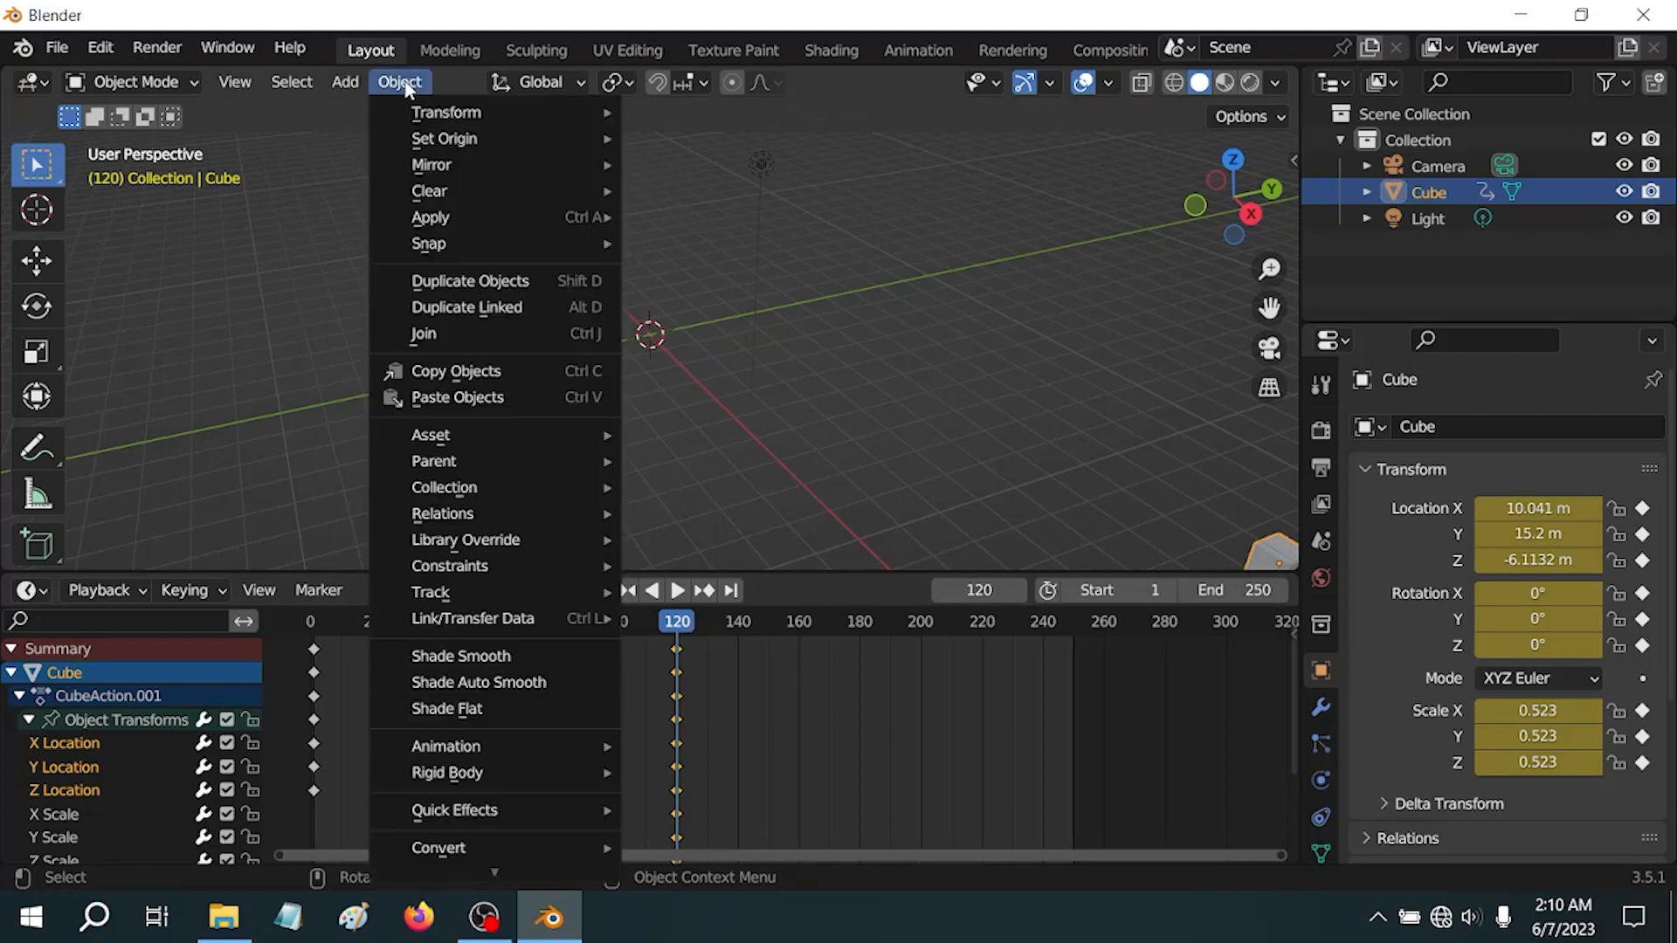
pyautogui.moveTo(524, 746)
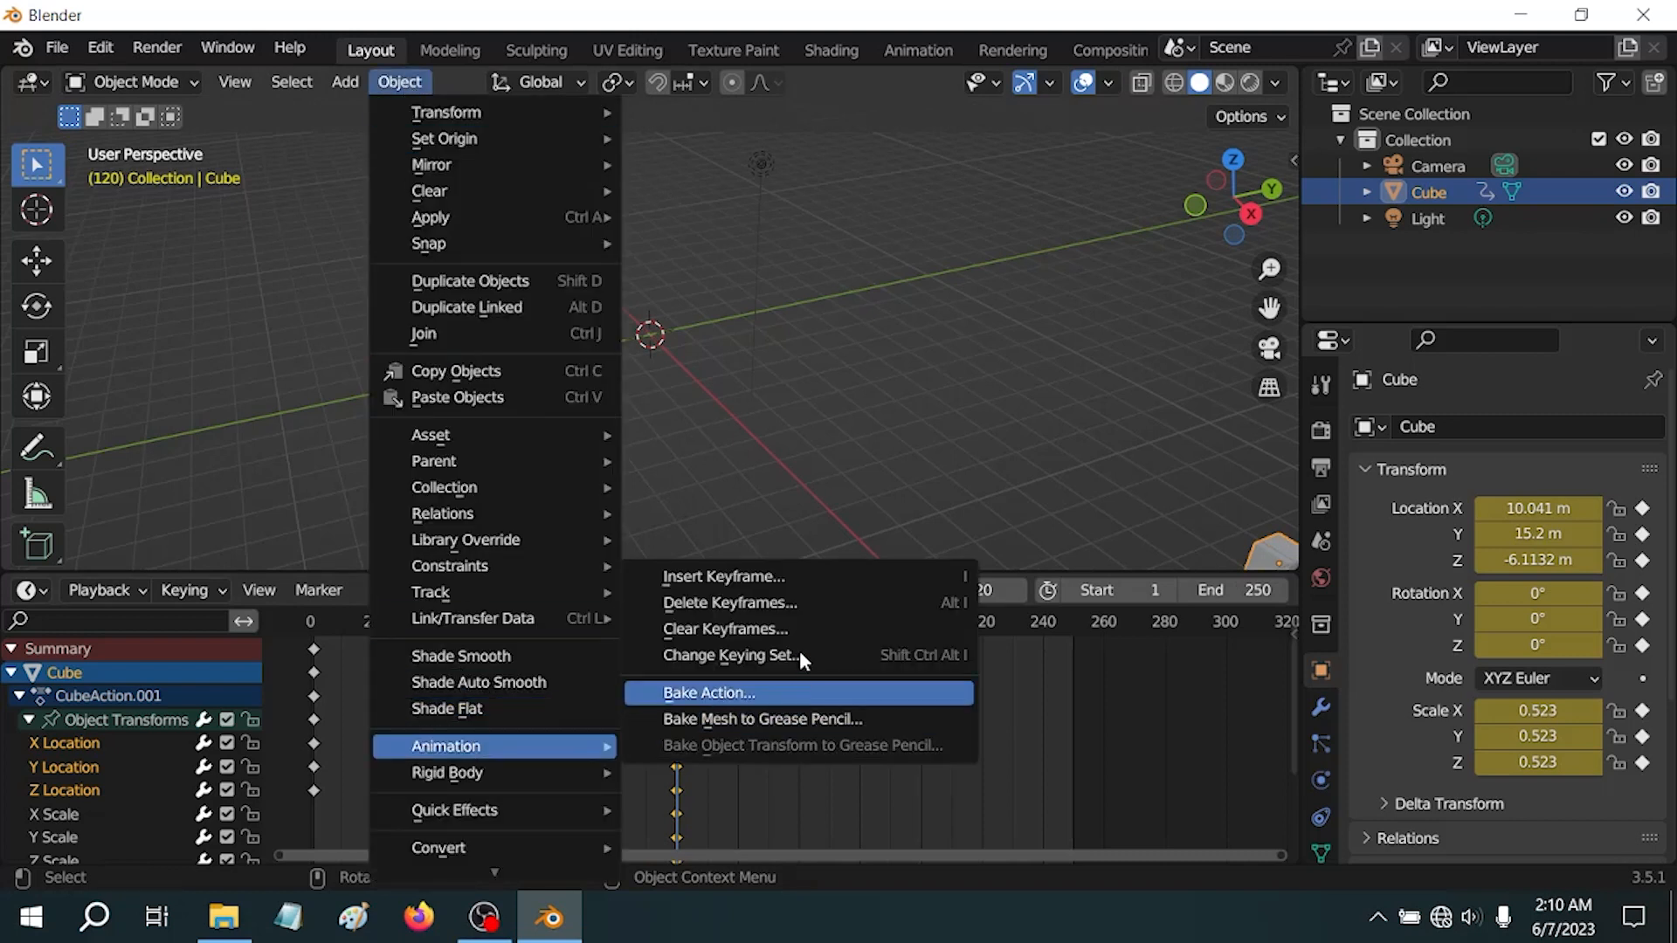
pyautogui.click(789, 601)
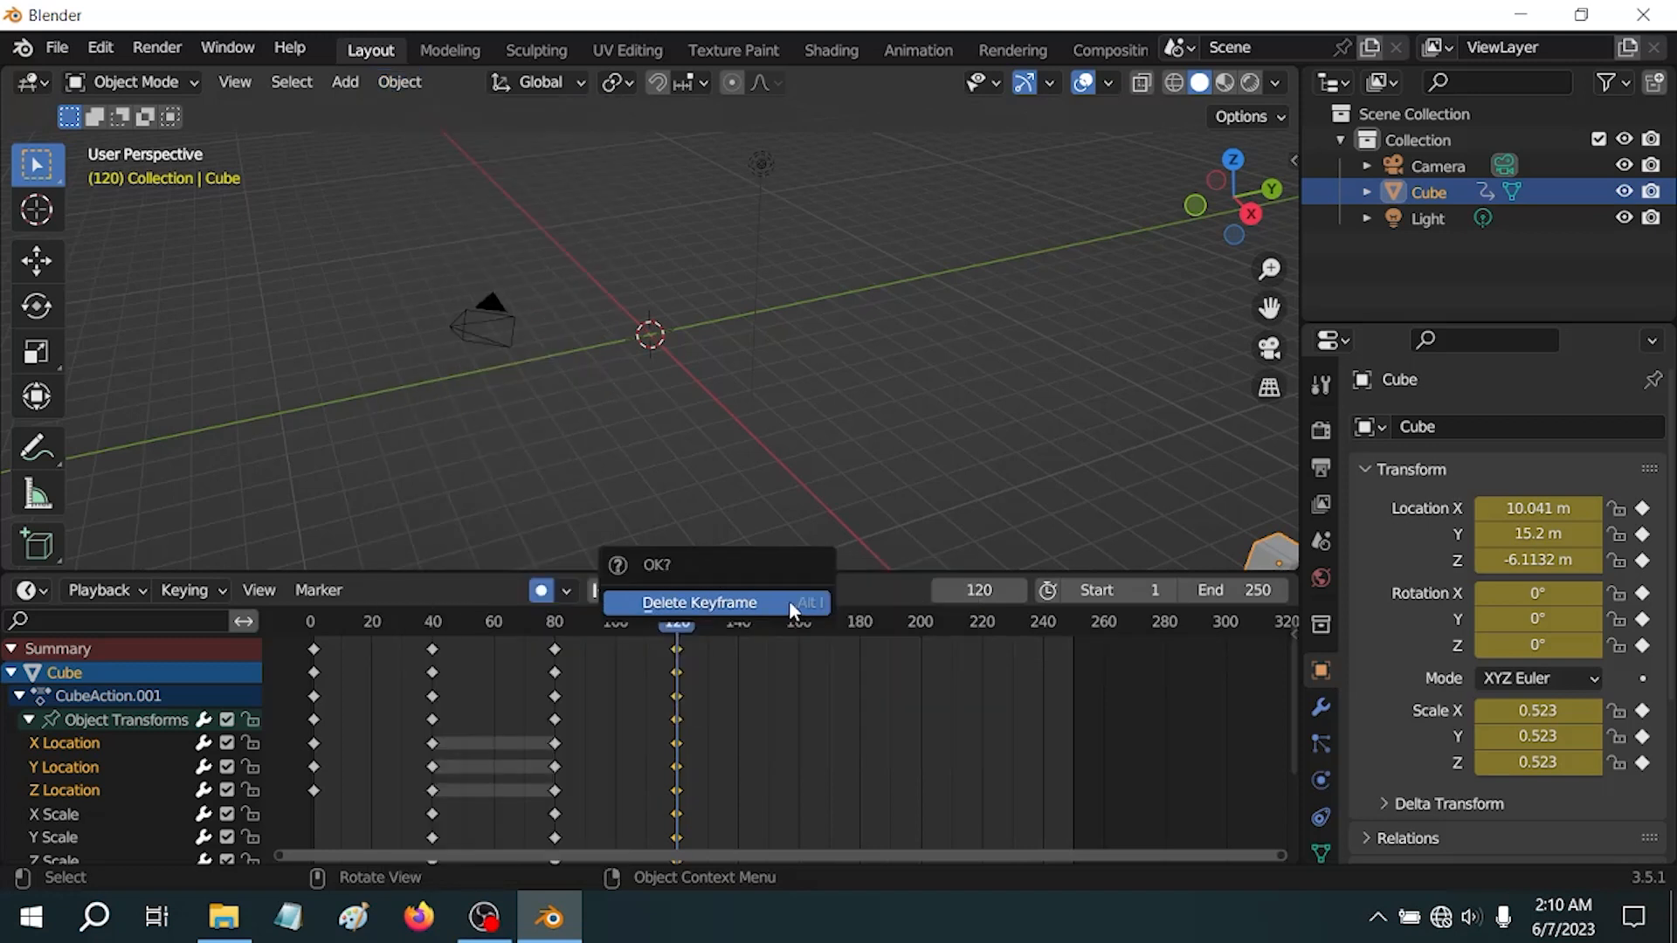
pyautogui.click(722, 603)
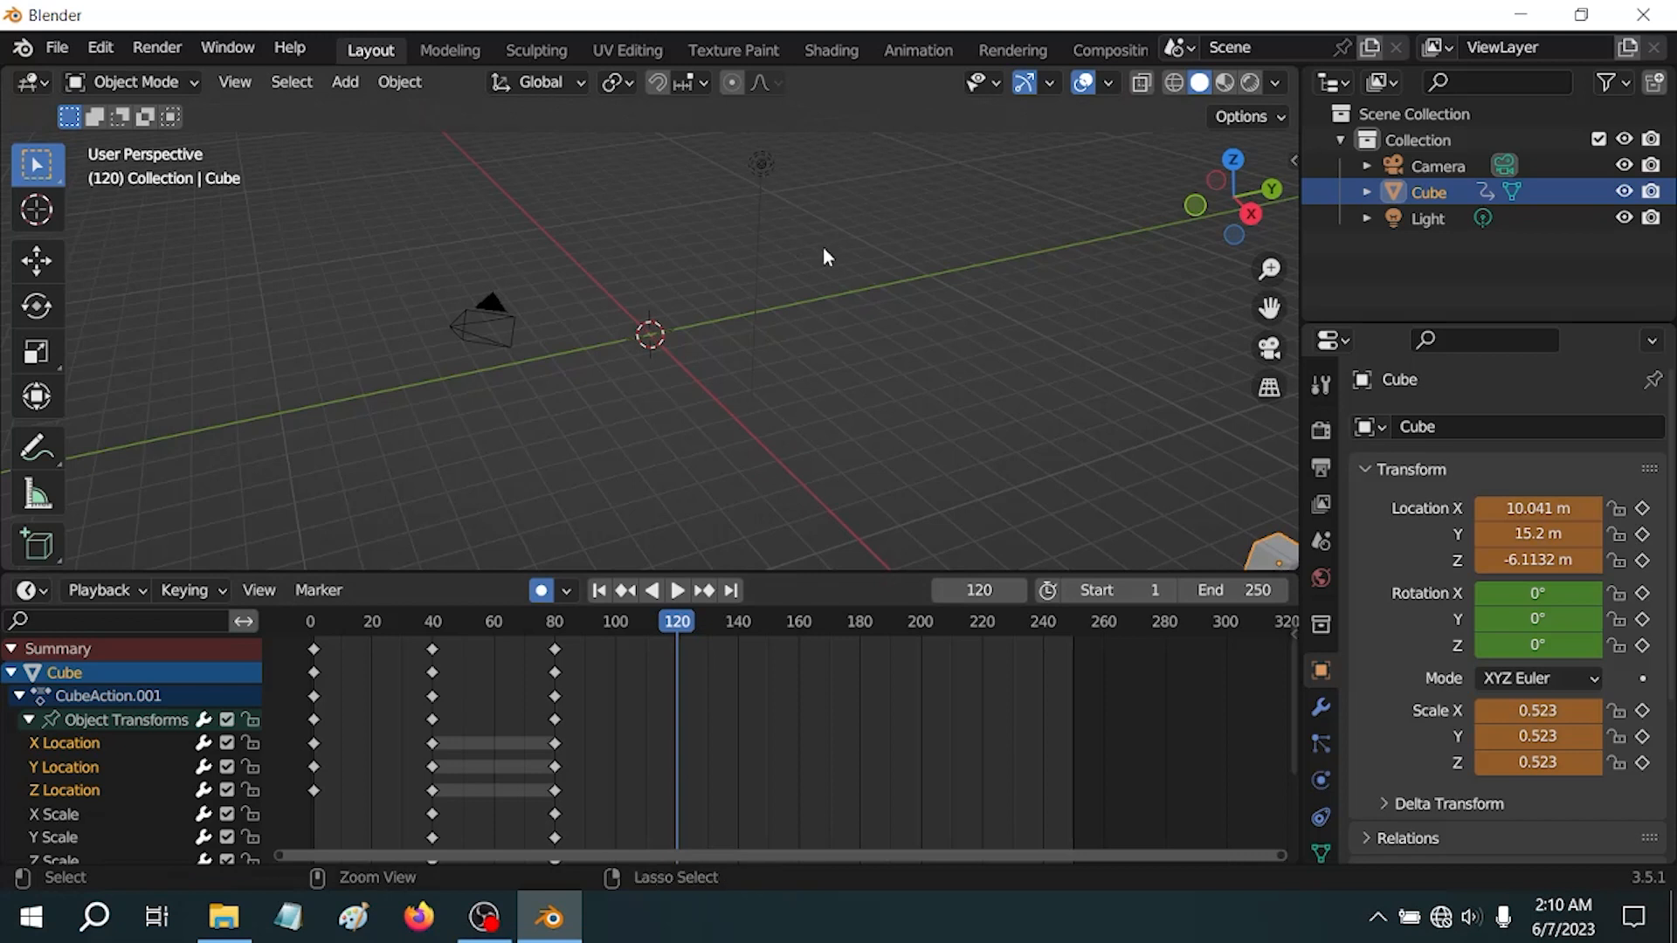
pyautogui.press('i')
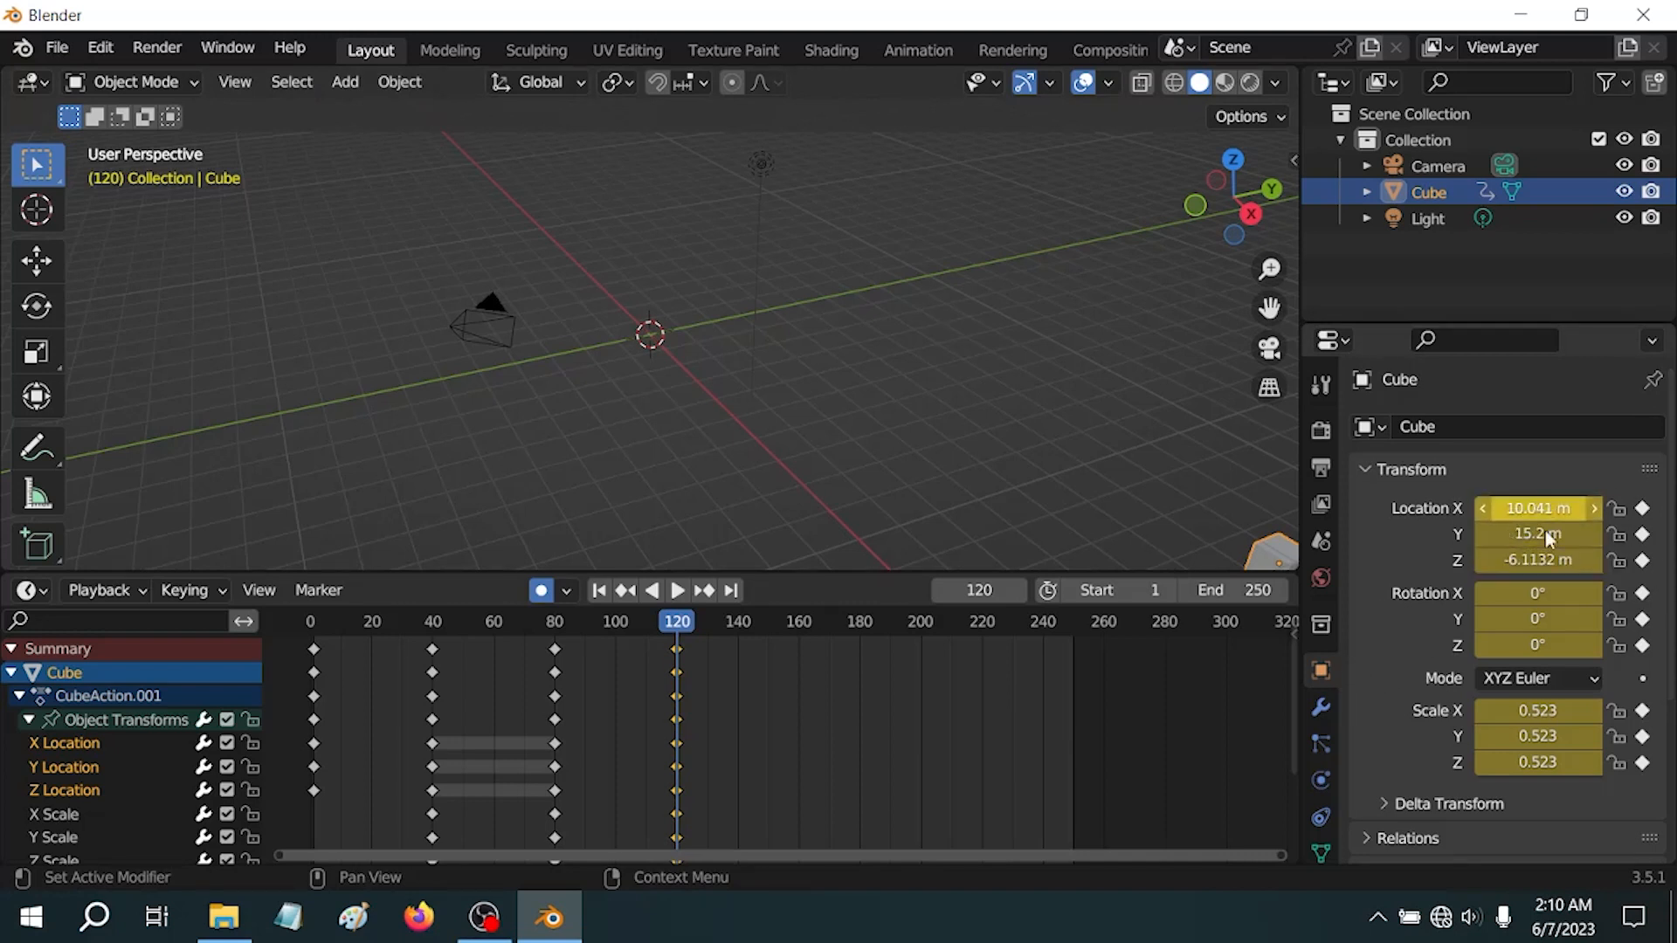
# Delete only the cube's location keyframes at frame 120 through its Location X property and restore them
pyautogui.rightClick(1517, 510)
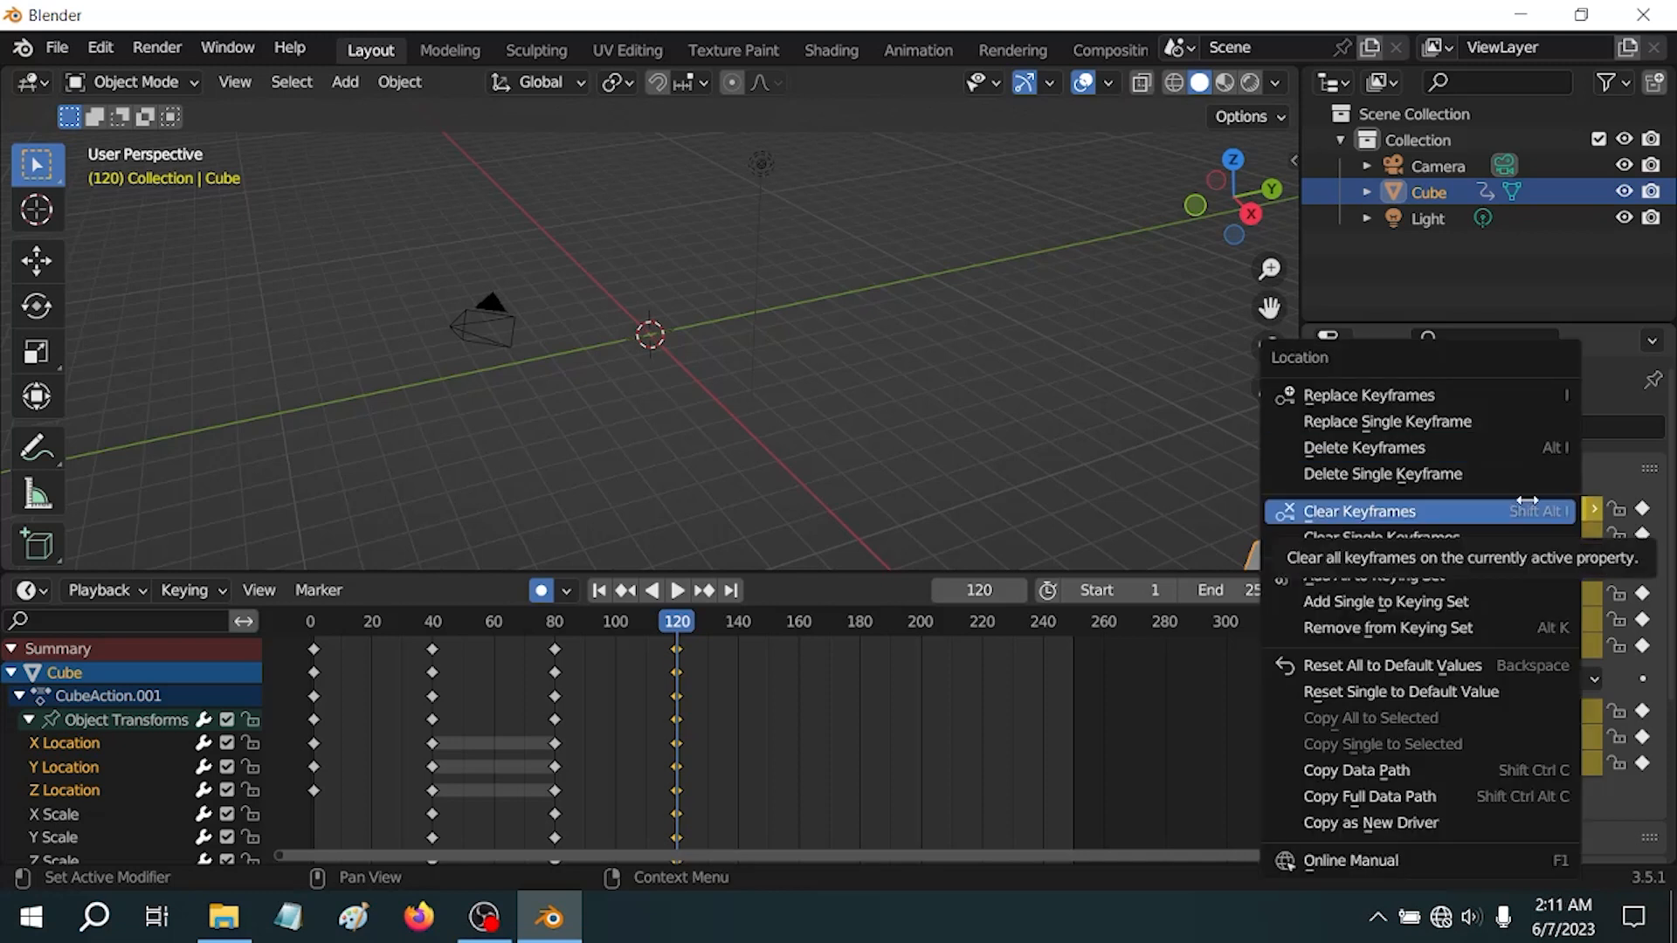
pyautogui.click(1394, 452)
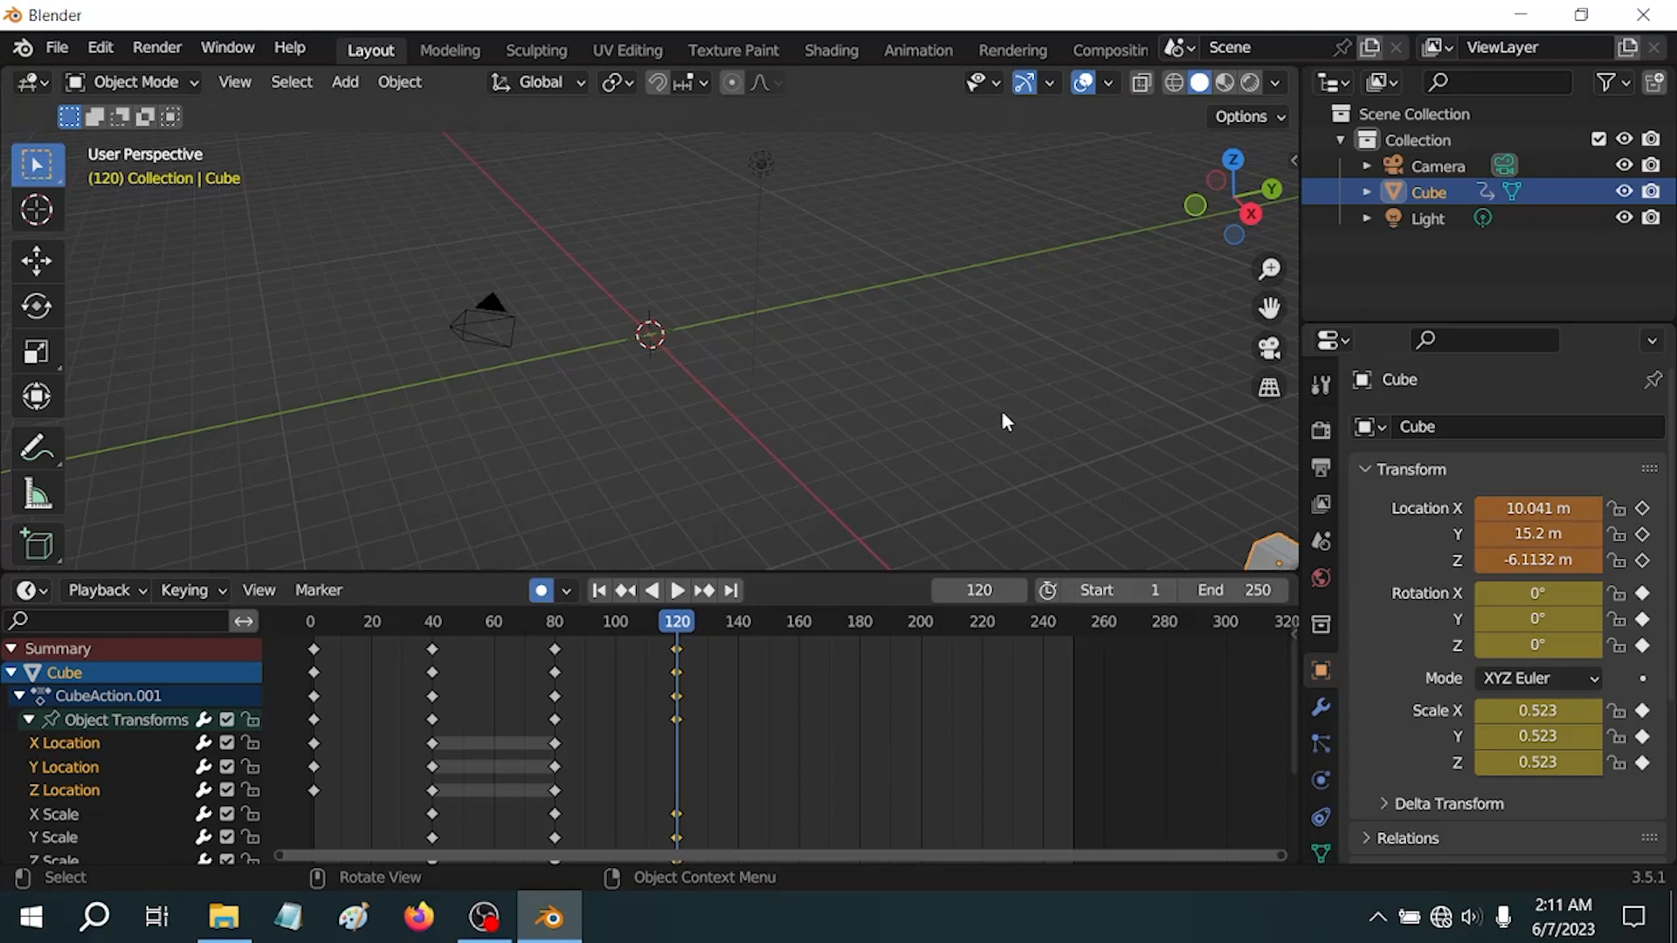
pyautogui.press('i')
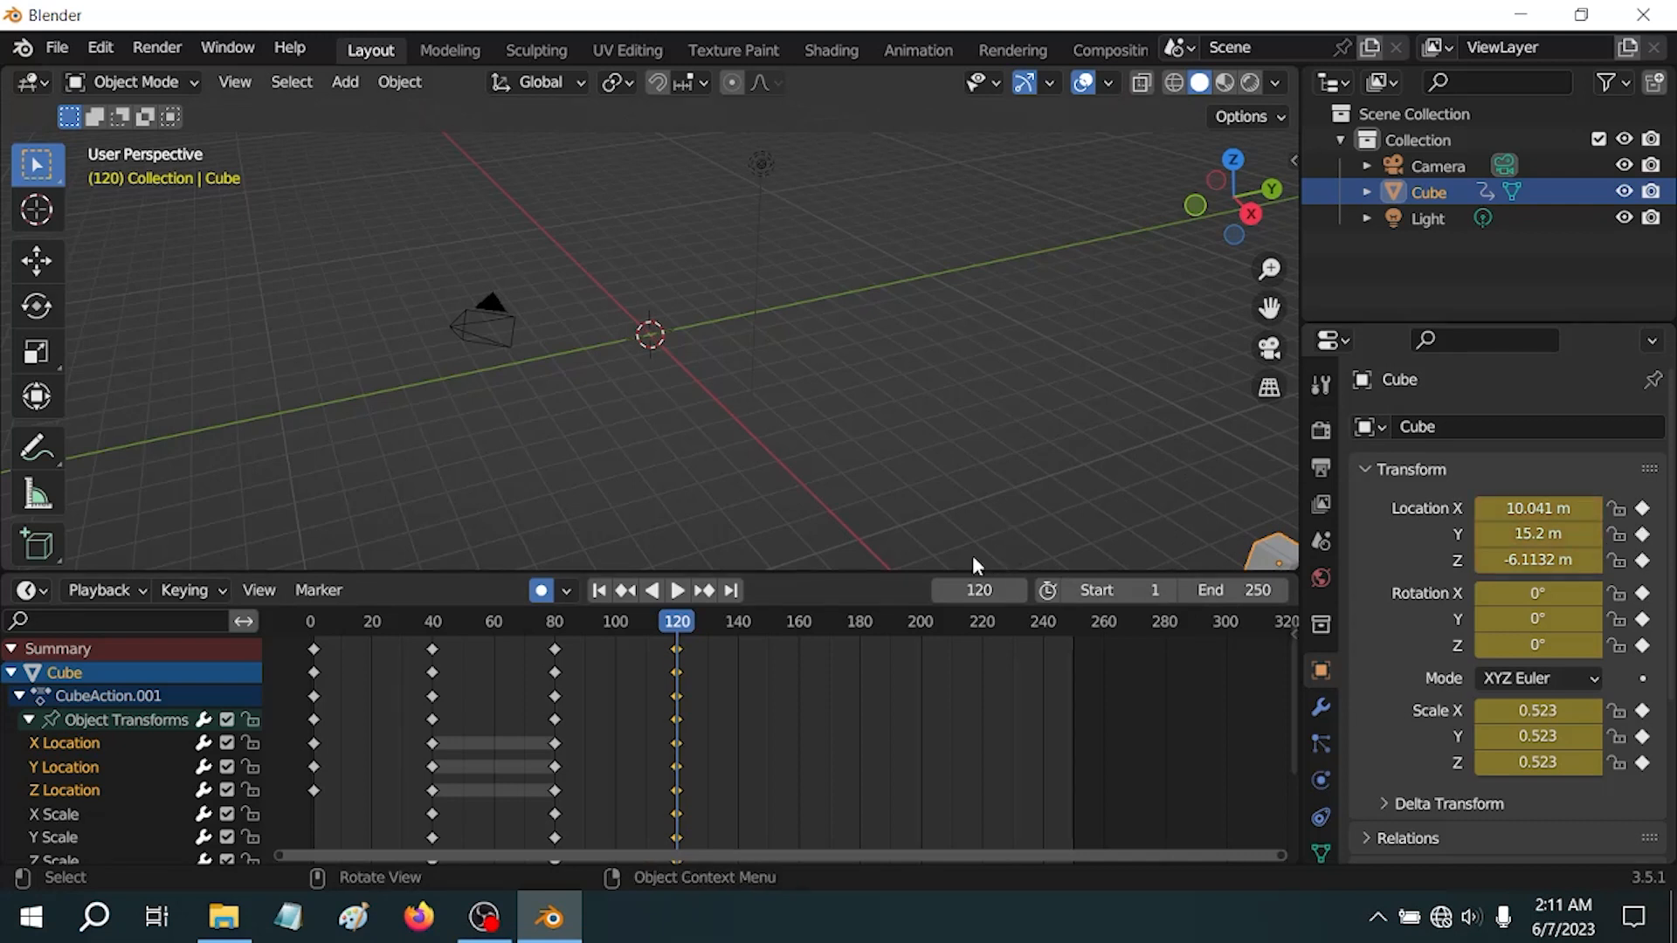
# Make the timeline taller and box-select all of the cube's keyframes before clearing the selection
pyautogui.moveTo(815, 573); pyautogui.dragTo(821, 463)
pyautogui.moveTo(814, 425); pyautogui.dragTo(814, 425)
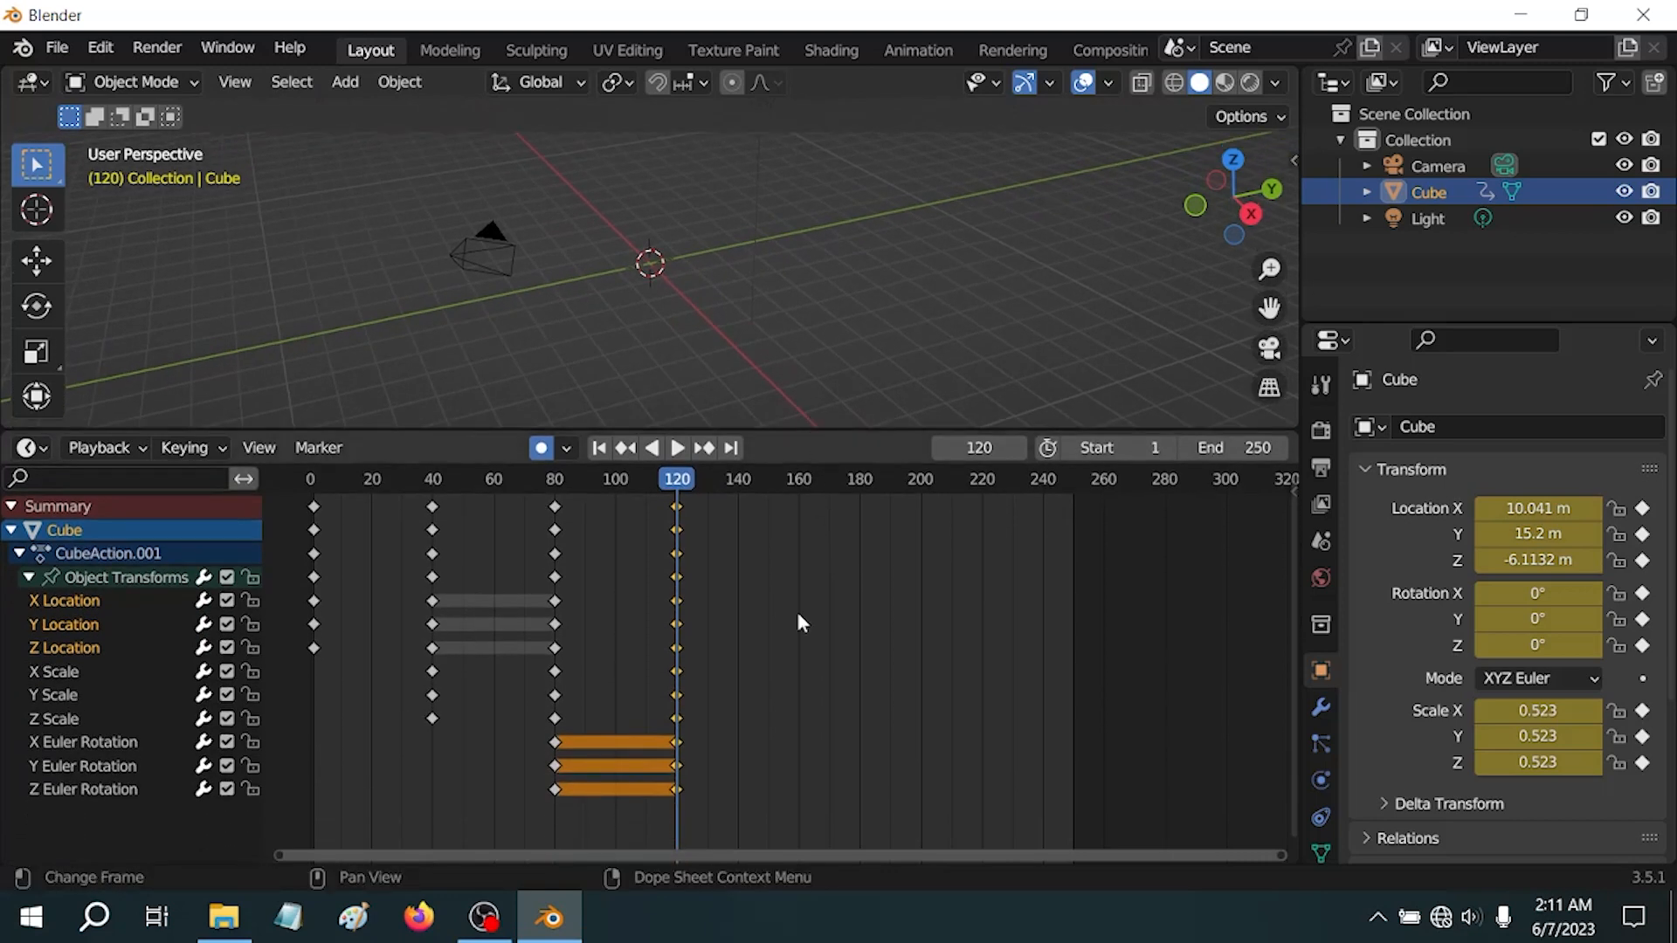
pyautogui.moveTo(772, 816); pyautogui.dragTo(294, 489)
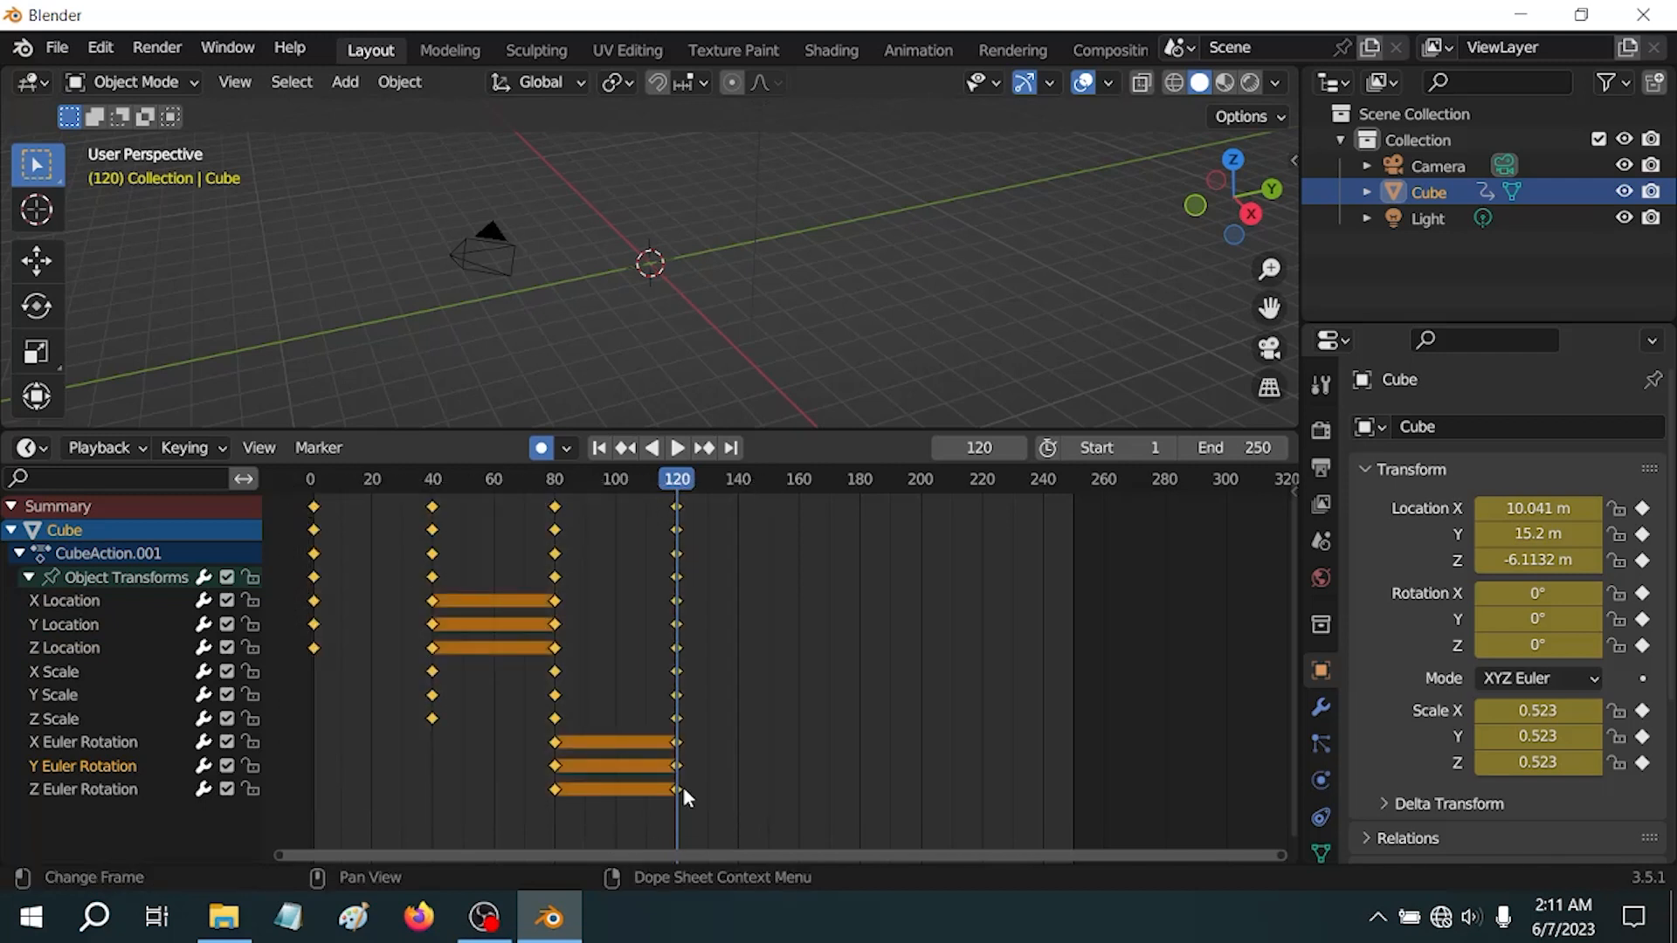
pyautogui.click(795, 566)
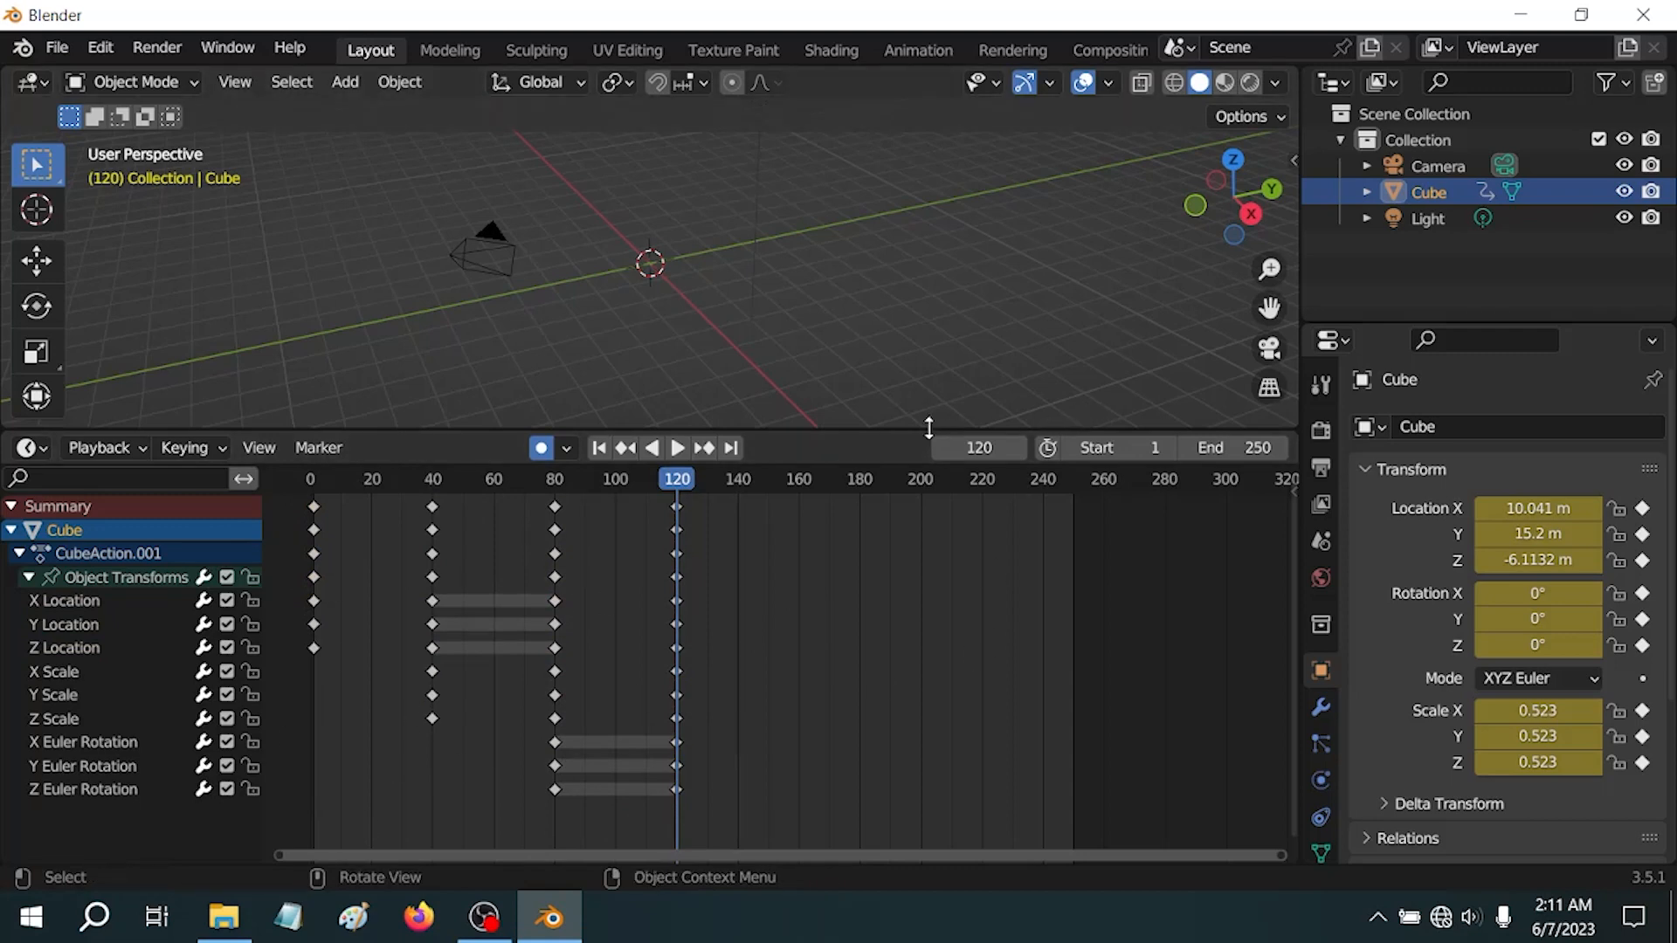
pyautogui.moveTo(926, 430); pyautogui.dragTo(925, 514)
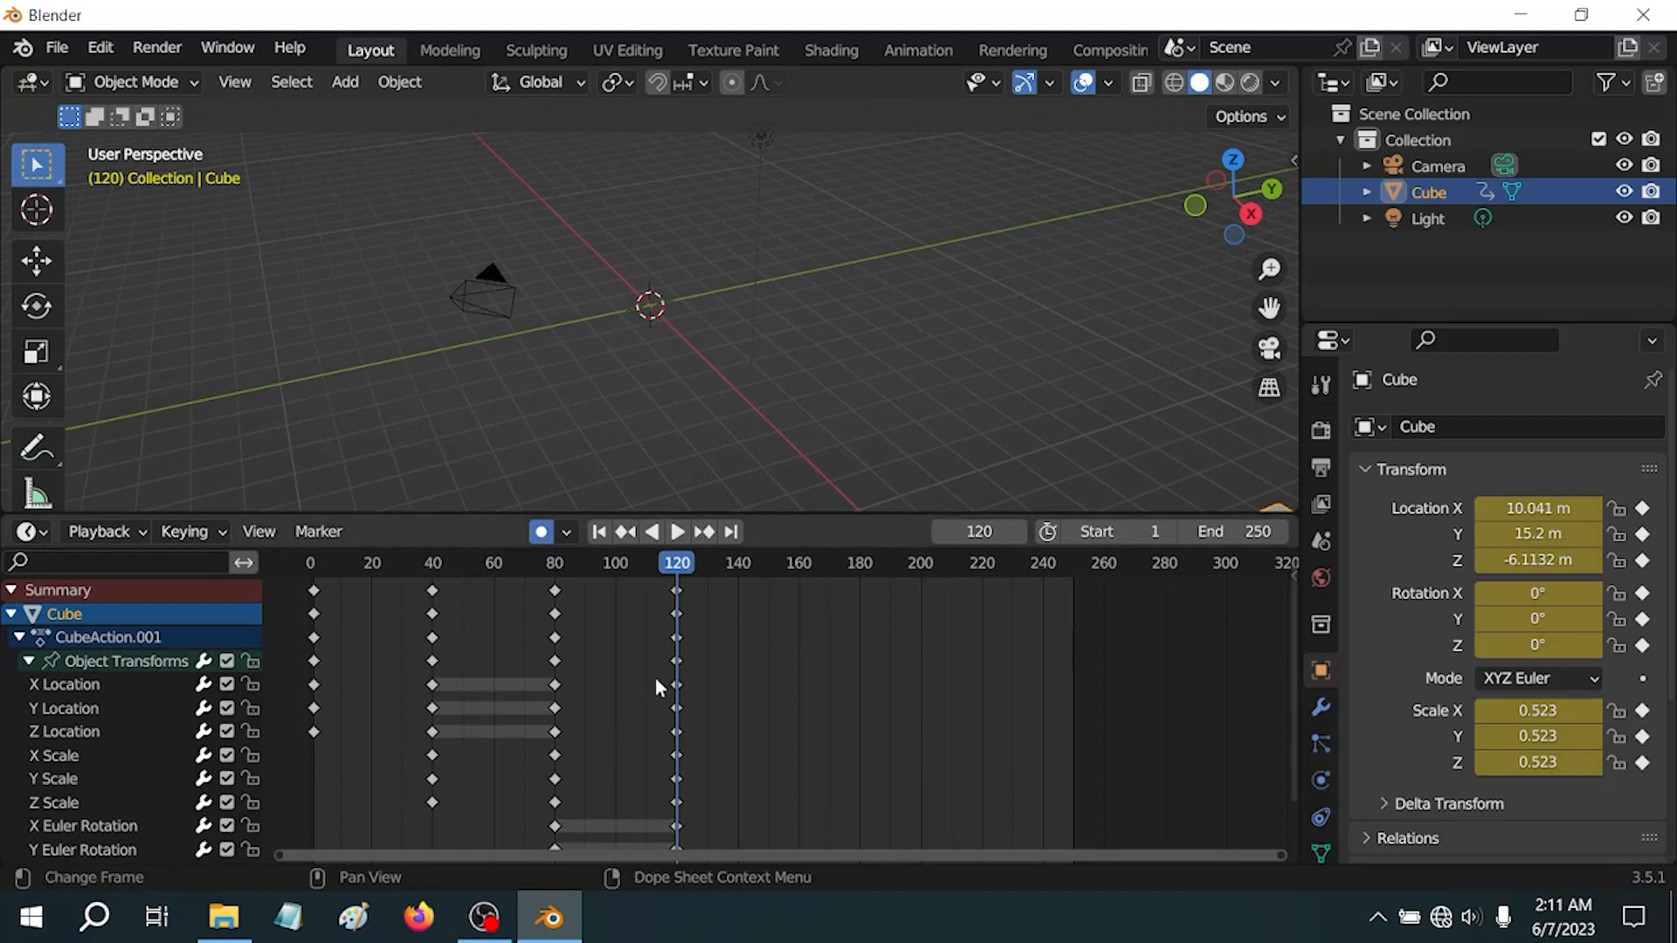
# Box-select the X, Y and Z Location keyframes at frame 120, delete them, and restore them
pyautogui.moveTo(657, 679); pyautogui.dragTo(701, 739)
pyautogui.press('Delete')
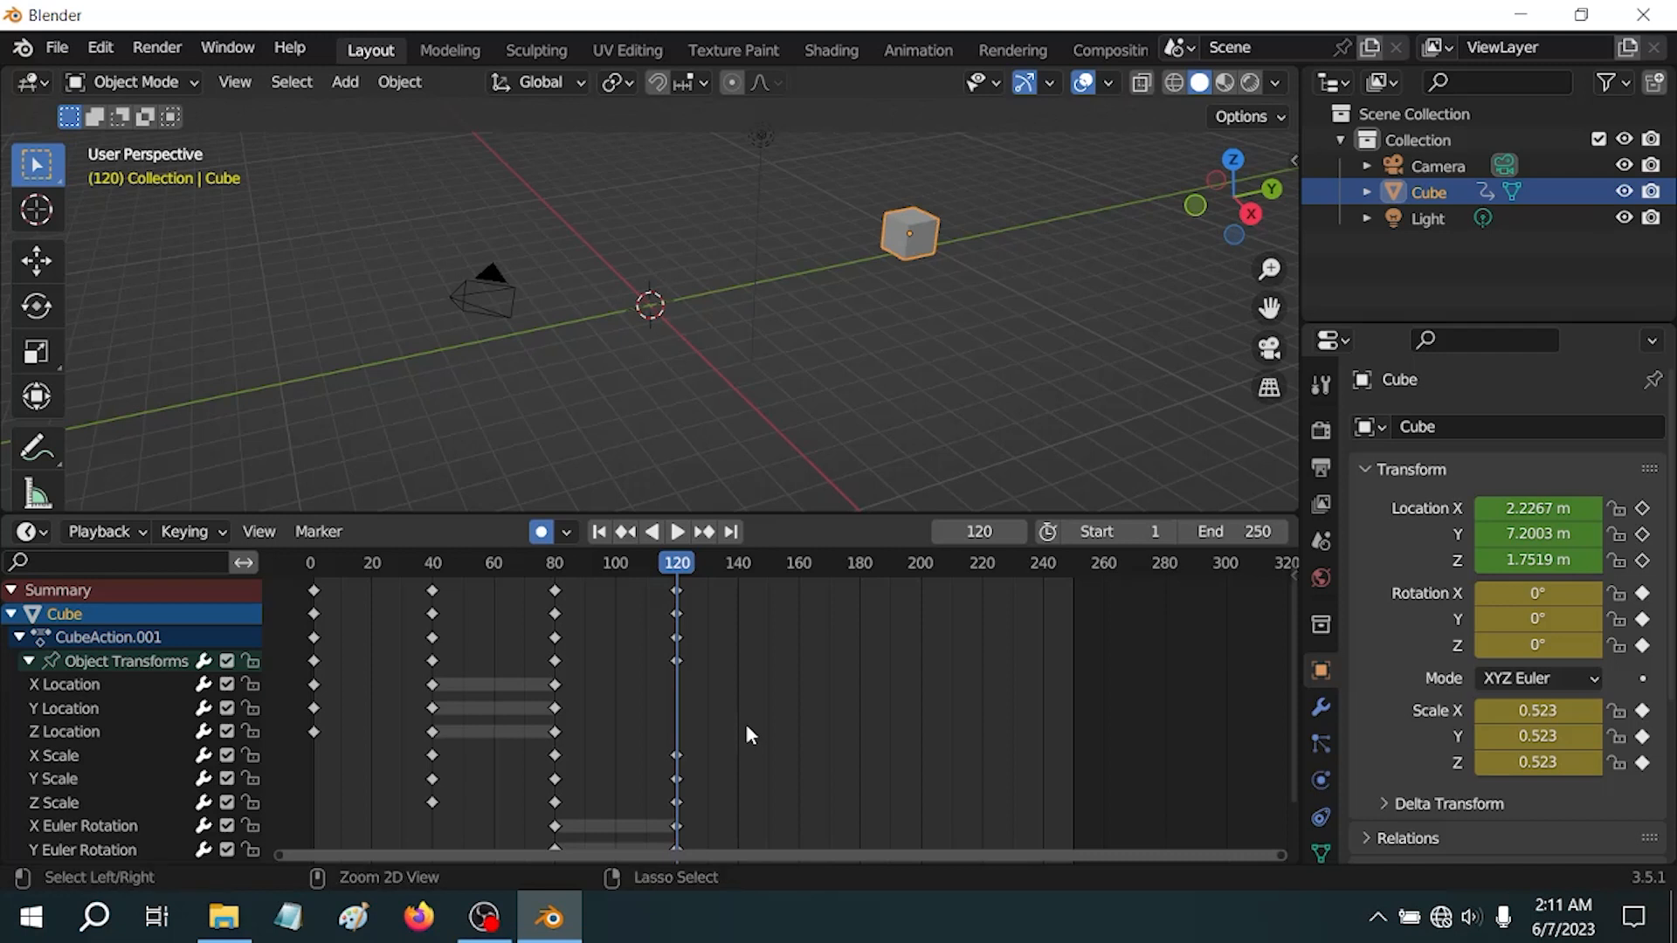
pyautogui.hotkey('ctrl', 'v')
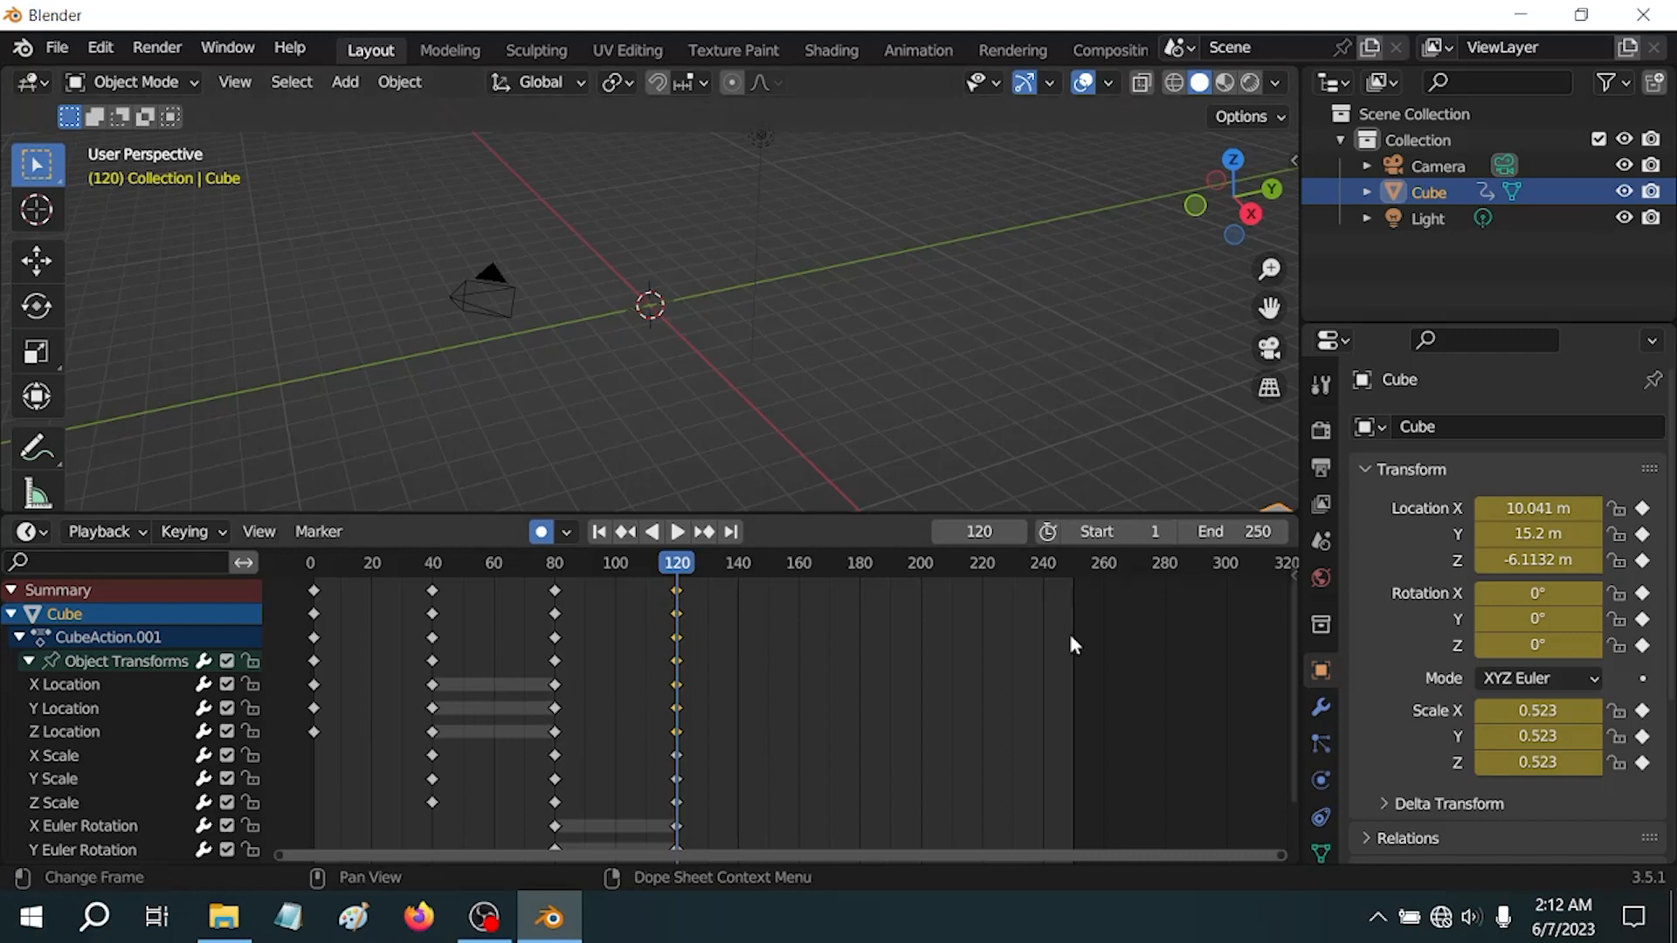
# Shift the frame 40 keyframes to about frame 47, undo the shift, and return to frame 1
pyautogui.moveTo(670, 573); pyautogui.dragTo(573, 571)
pyautogui.moveTo(435, 589); pyautogui.dragTo(456, 584)
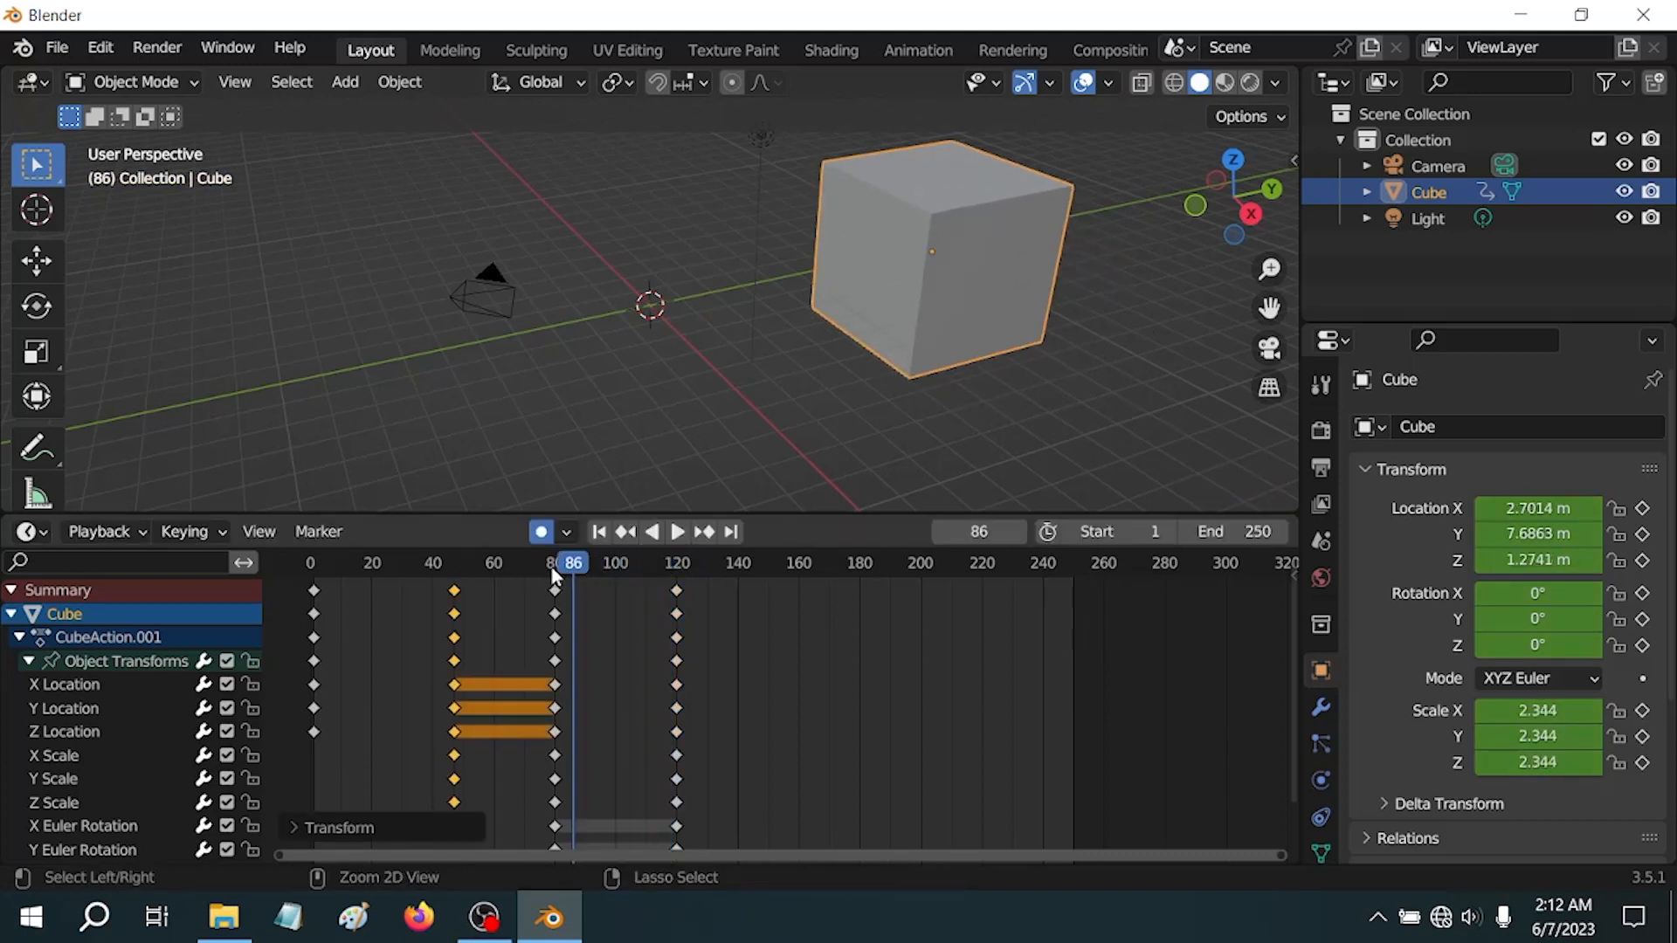
pyautogui.hotkey('ctrl', 'z')
pyautogui.hotkey('ctrl', 'shift', 'space')
pyautogui.moveTo(556, 573); pyautogui.dragTo(313, 589)
pyautogui.press('space')
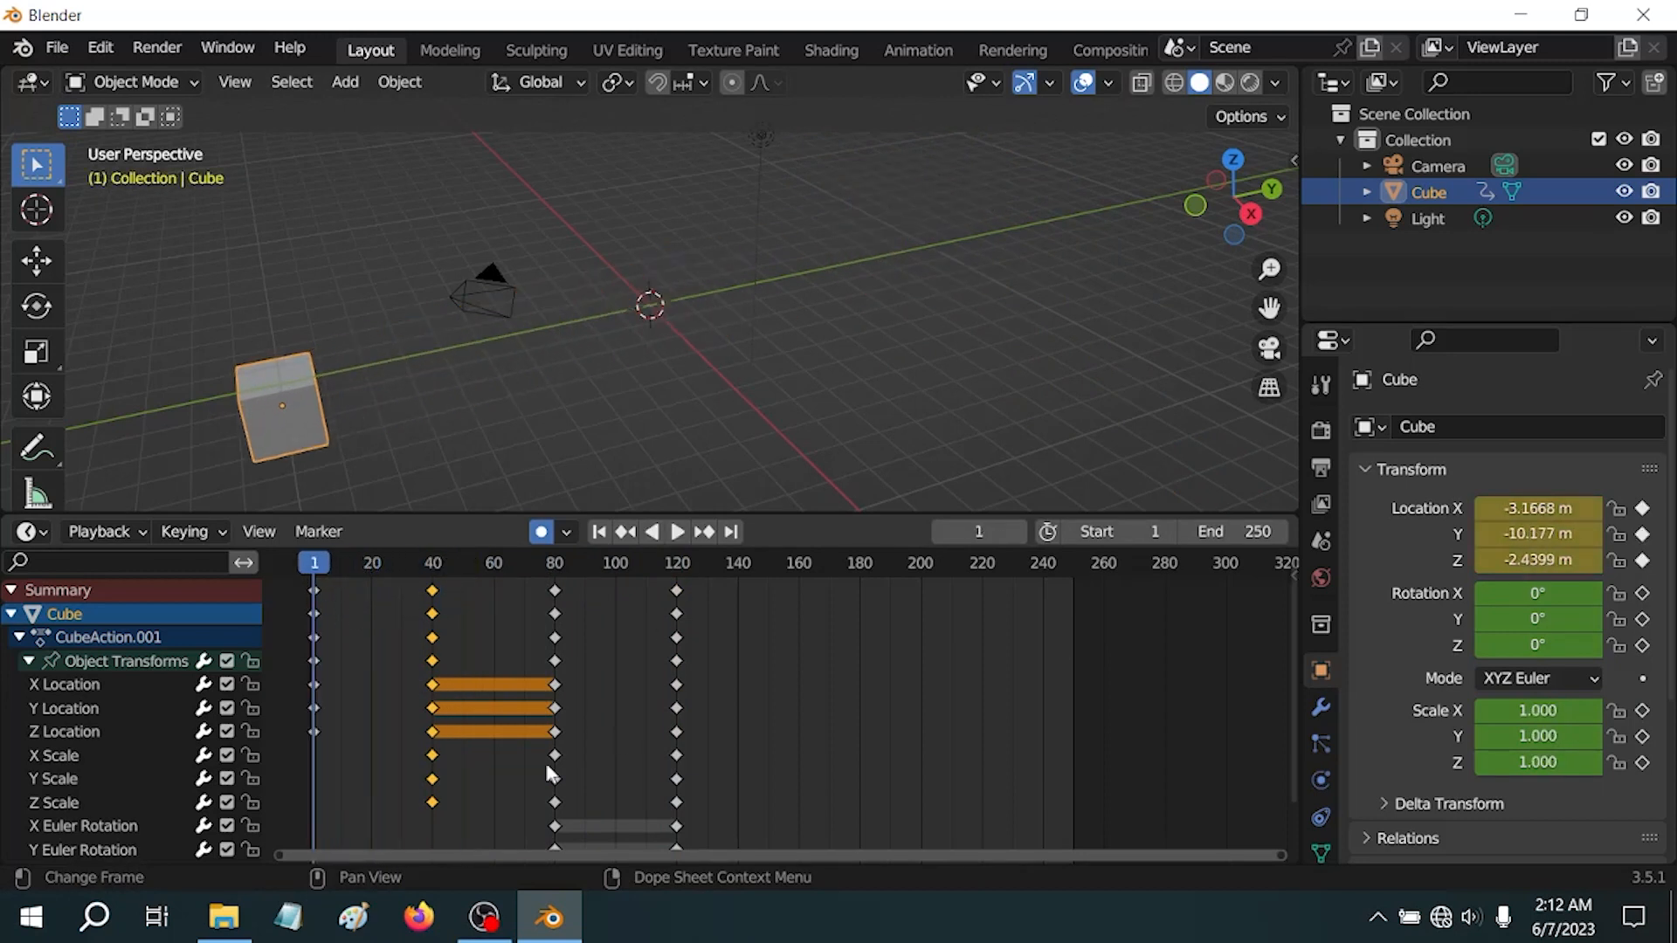
# Move the Y Location keyframe from frame 1 to about frame 34, preview the animation, and undo the move
pyautogui.click(315, 709)
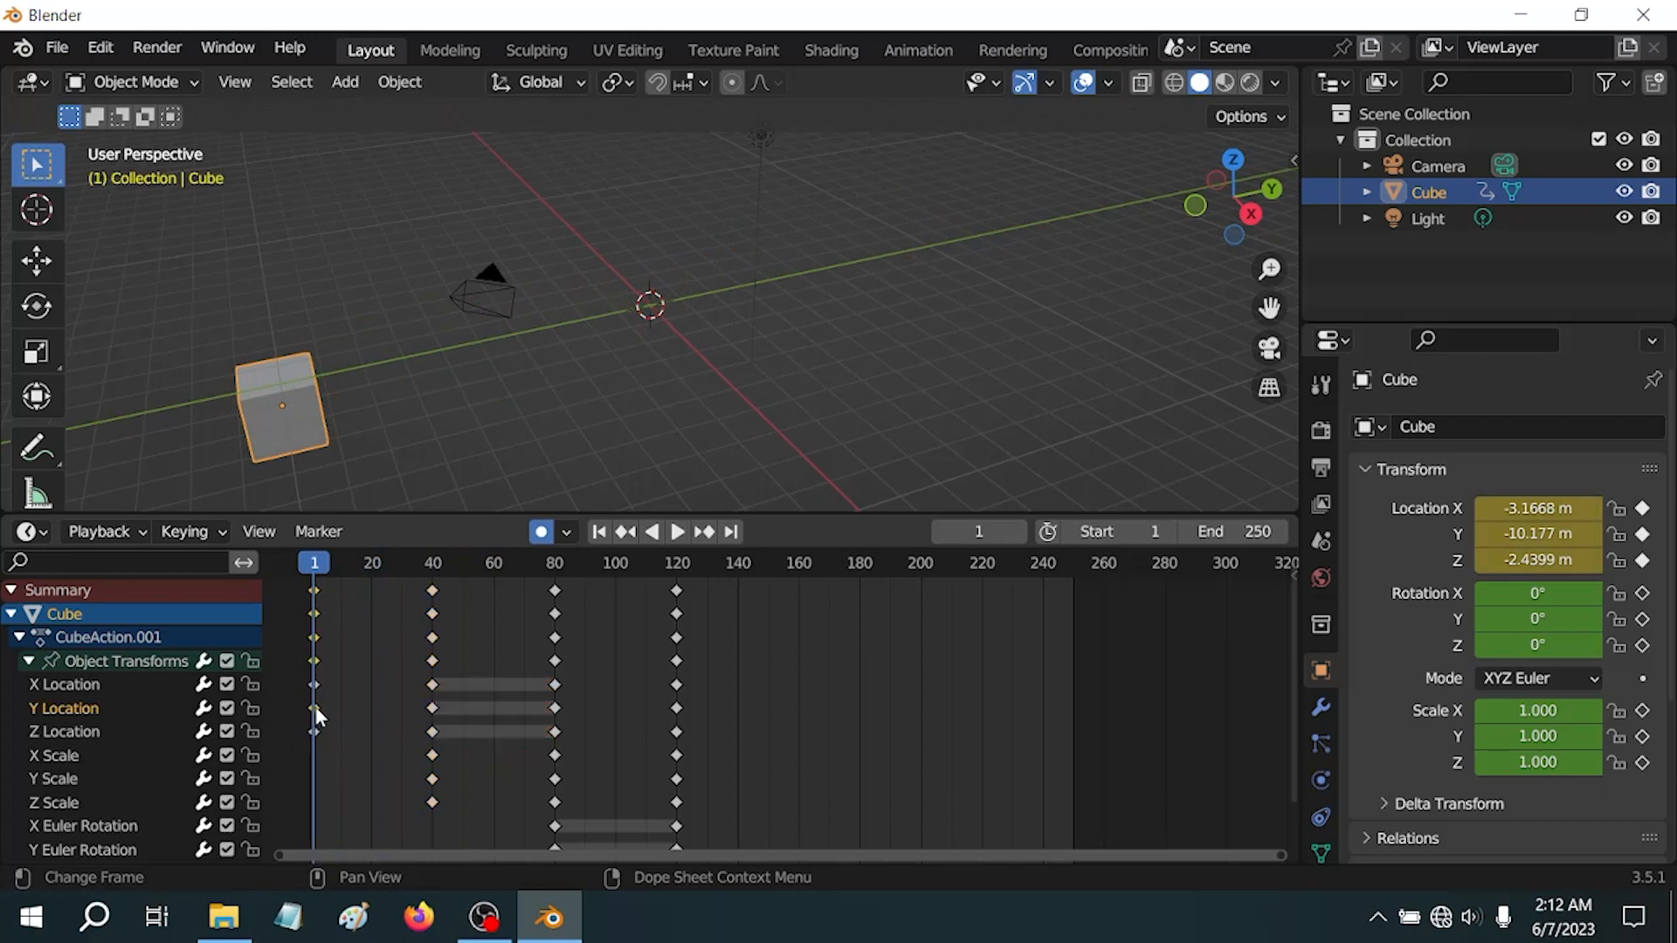
pyautogui.moveTo(315, 707); pyautogui.dragTo(421, 709)
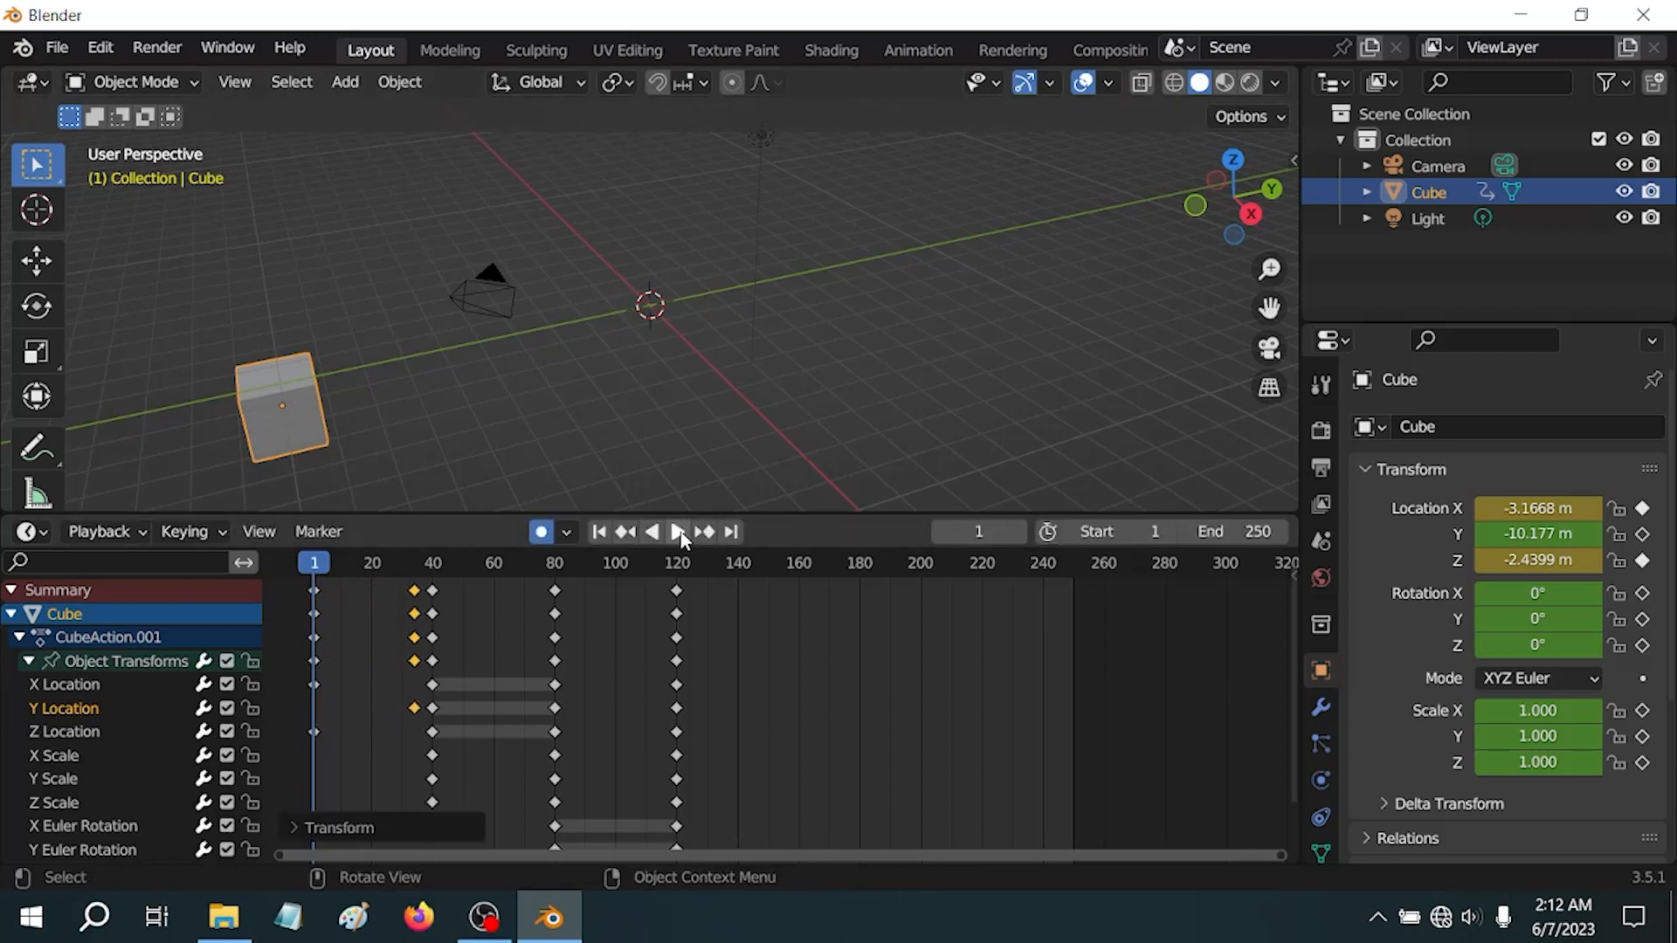
pyautogui.click(678, 532)
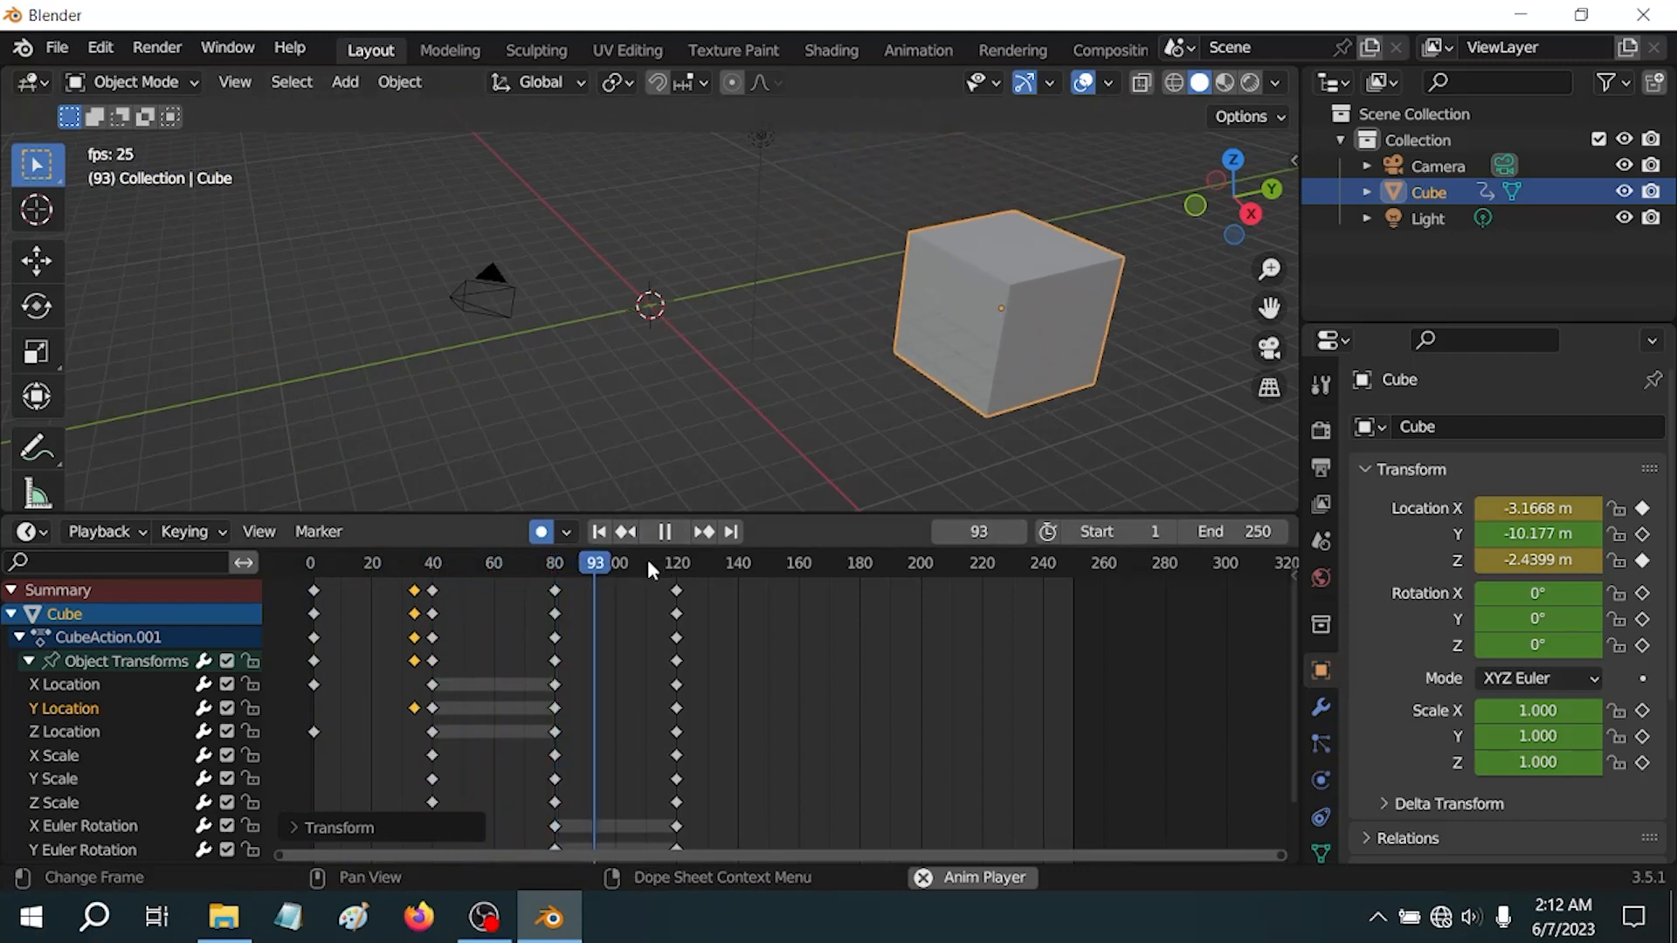
pyautogui.click(662, 532)
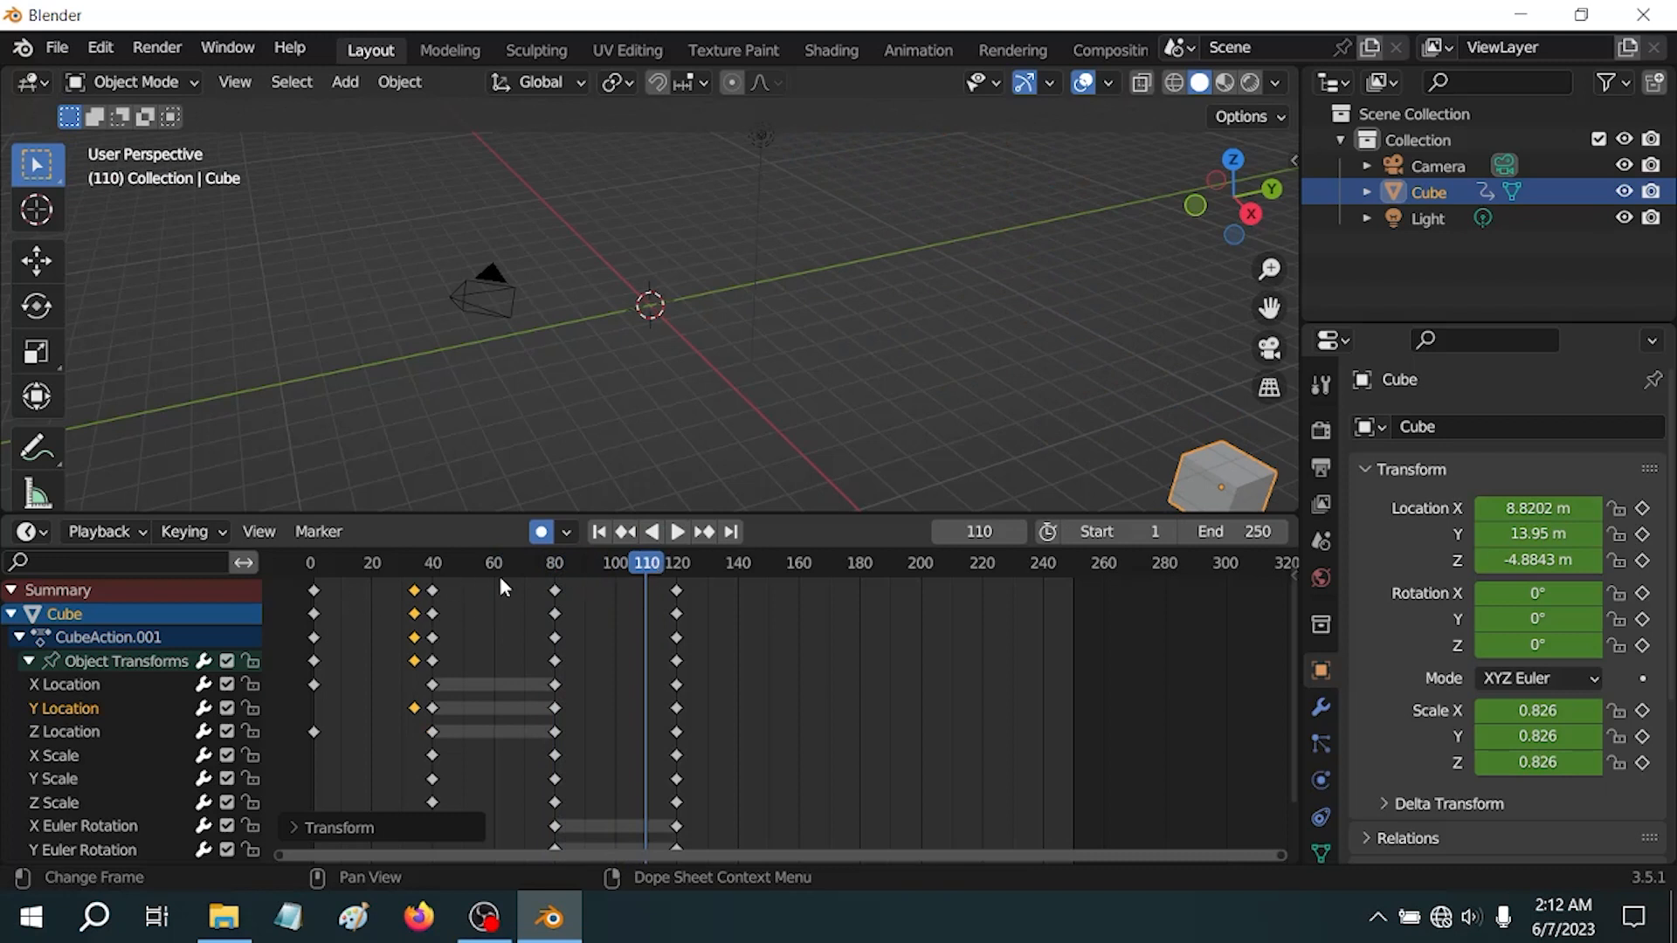
pyautogui.hotkey('ctrl', 'z')
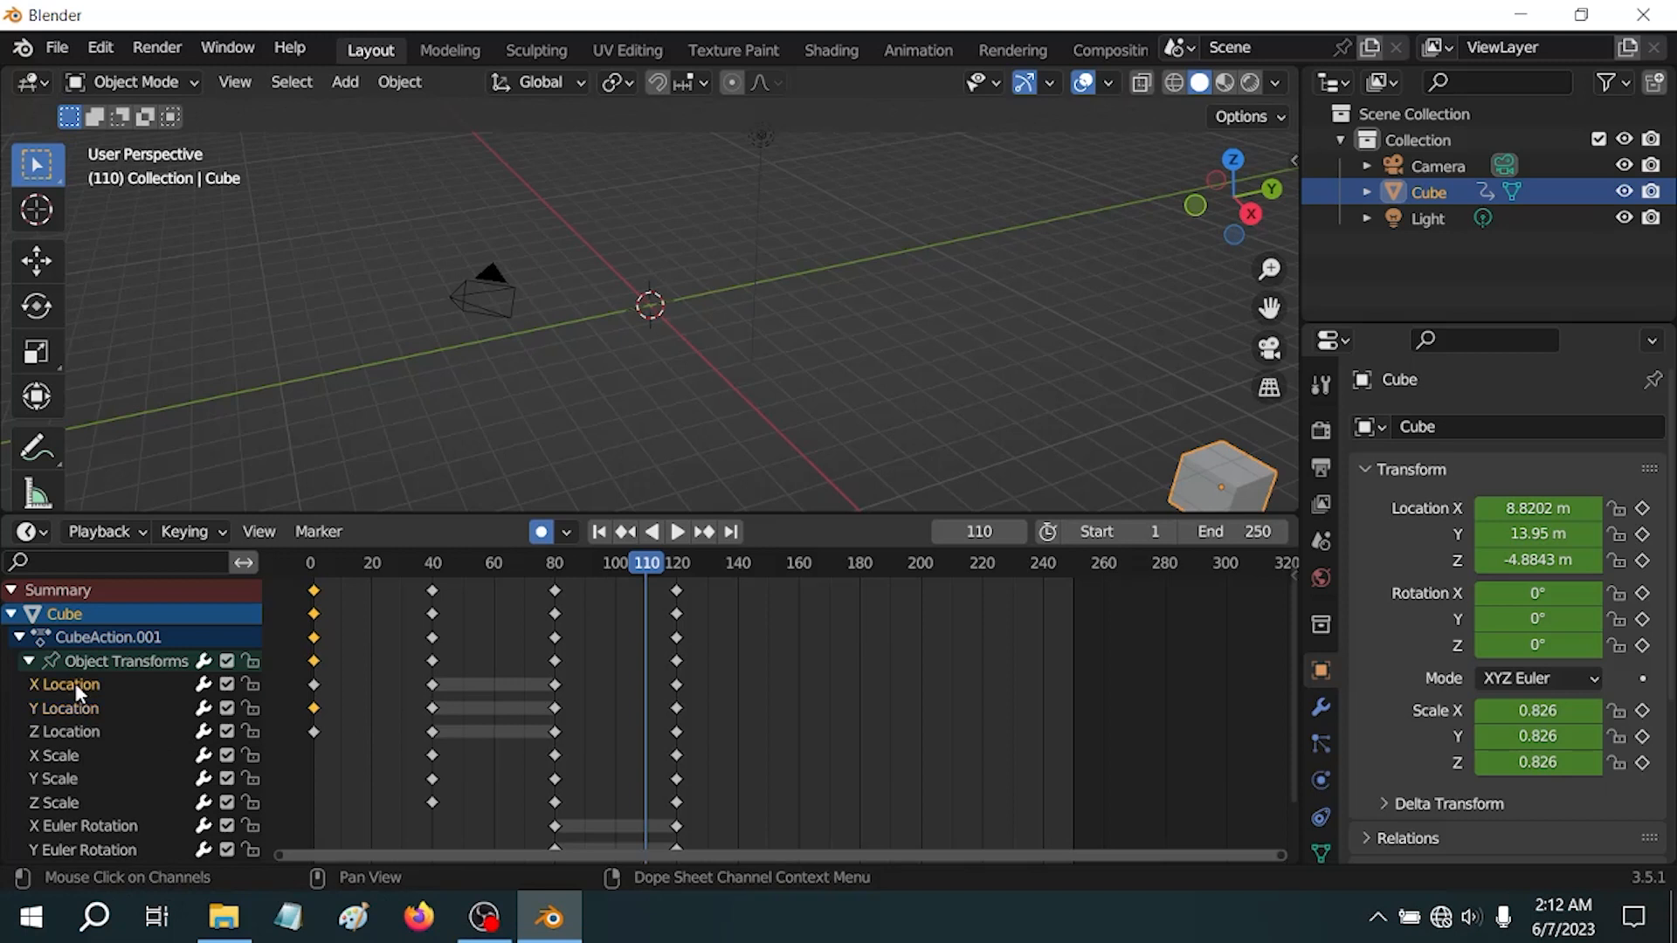
# Select the X, Y and Z Location channels with their frame 1 keyframes and play the animation up to frame 160
pyautogui.keyDown('ctrl'); pyautogui.click(85, 712); pyautogui.keyUp('ctrl')
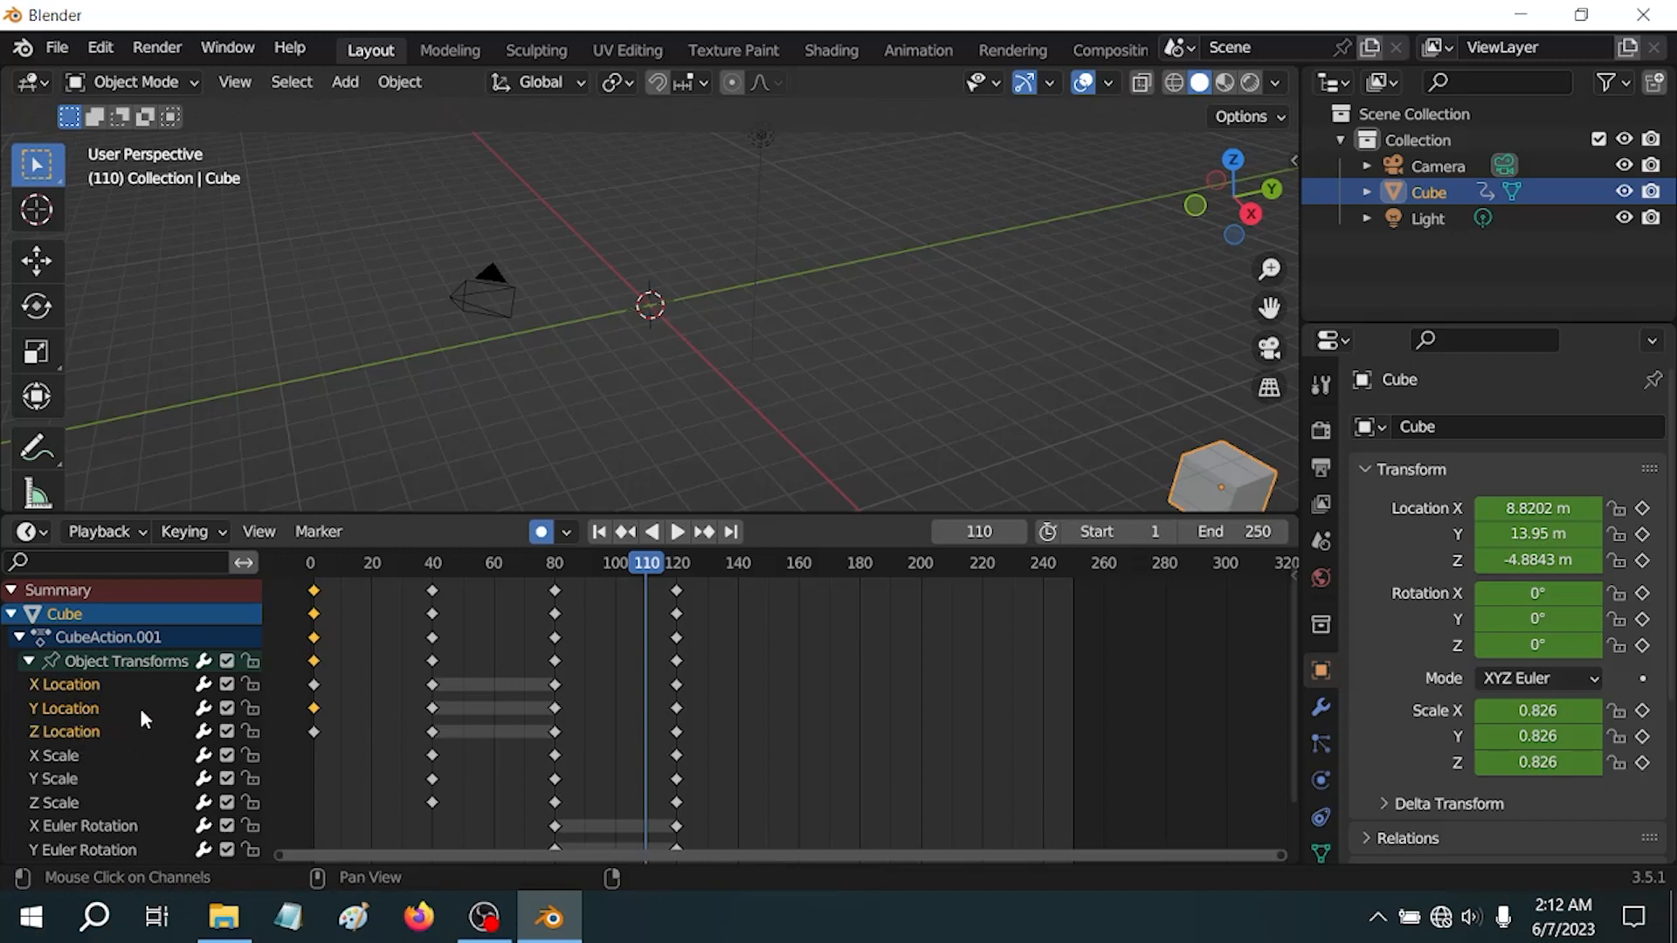
pyautogui.keyDown('shift'); pyautogui.click(314, 686); pyautogui.keyUp('shift')
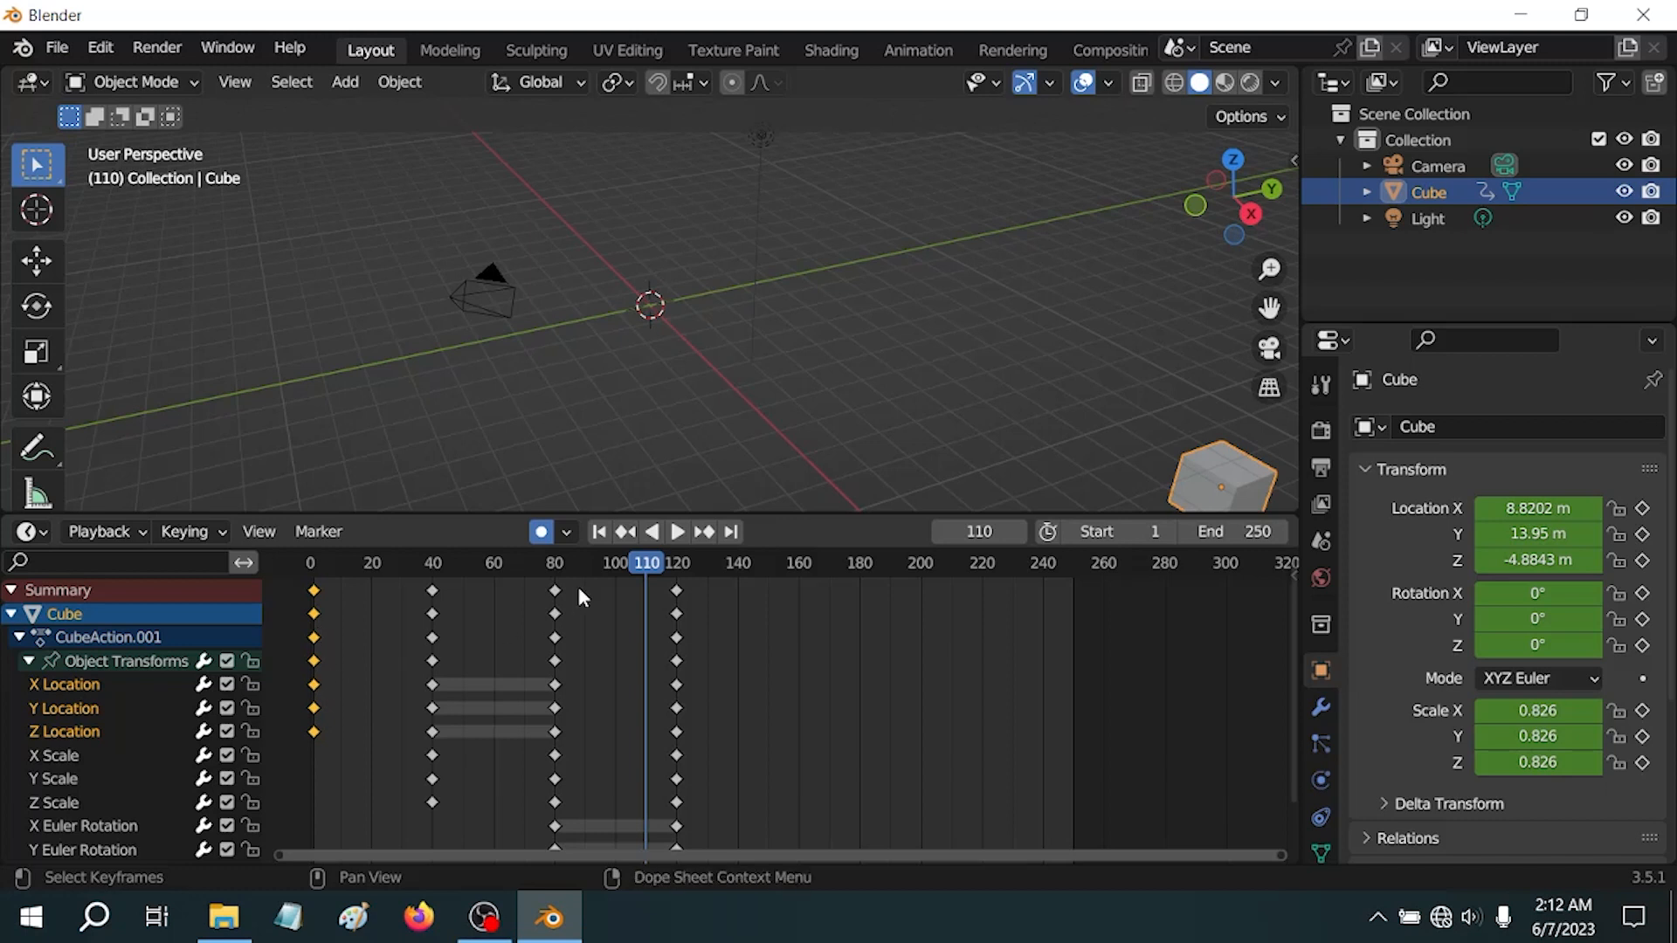
pyautogui.press('space')
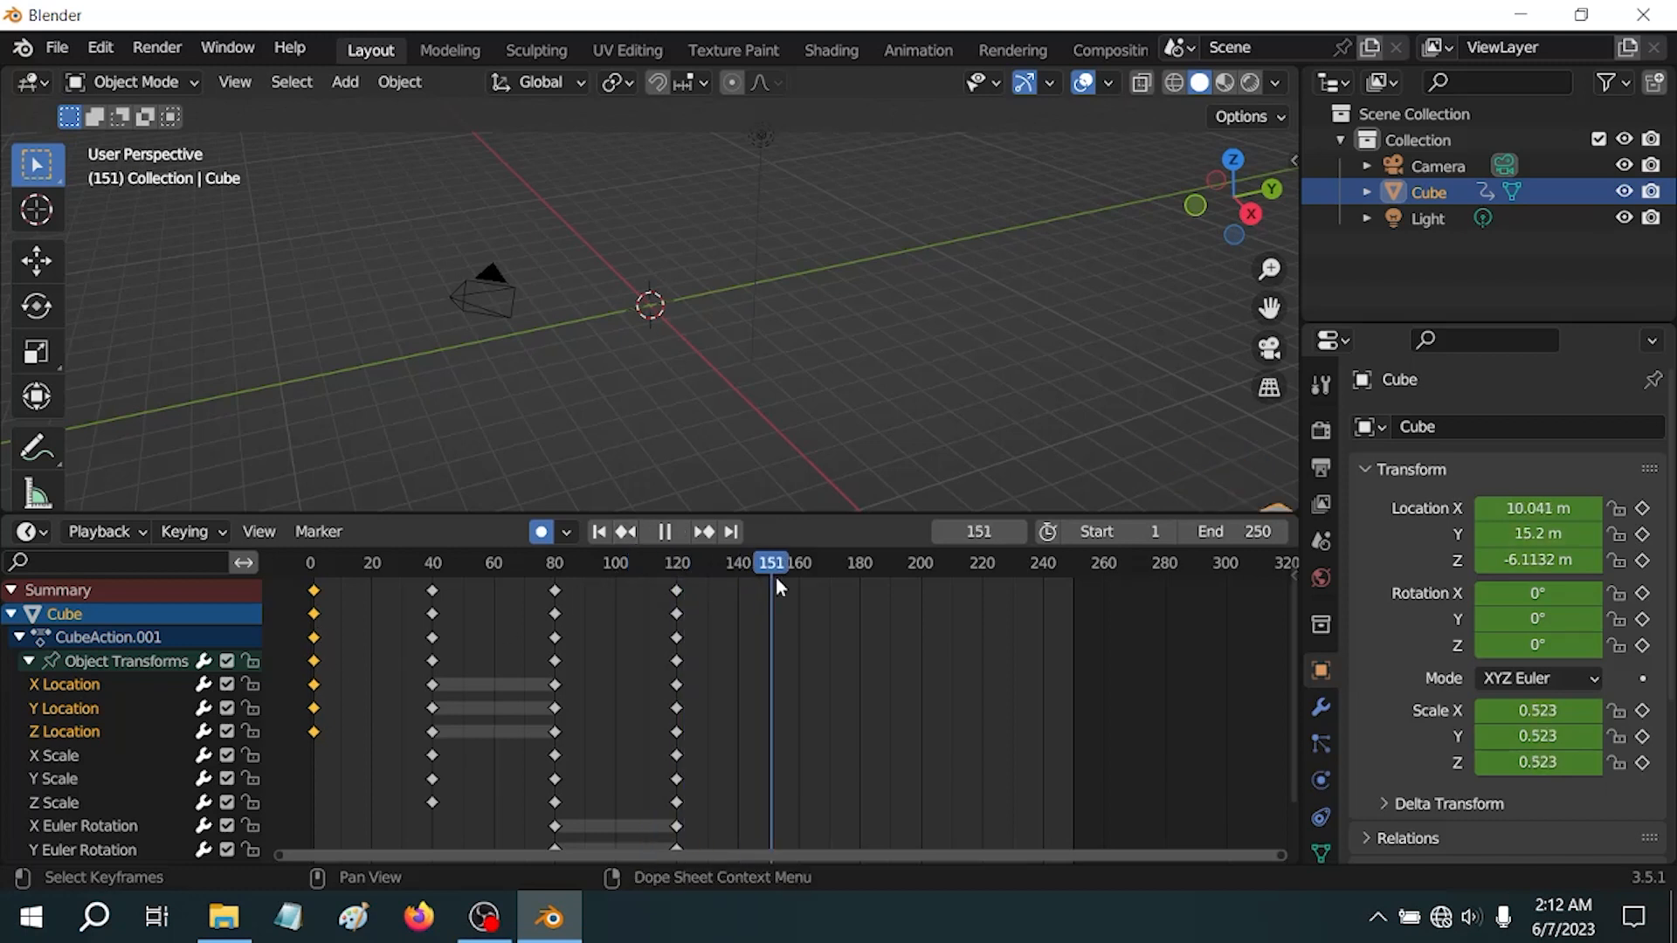
pyautogui.press('space')
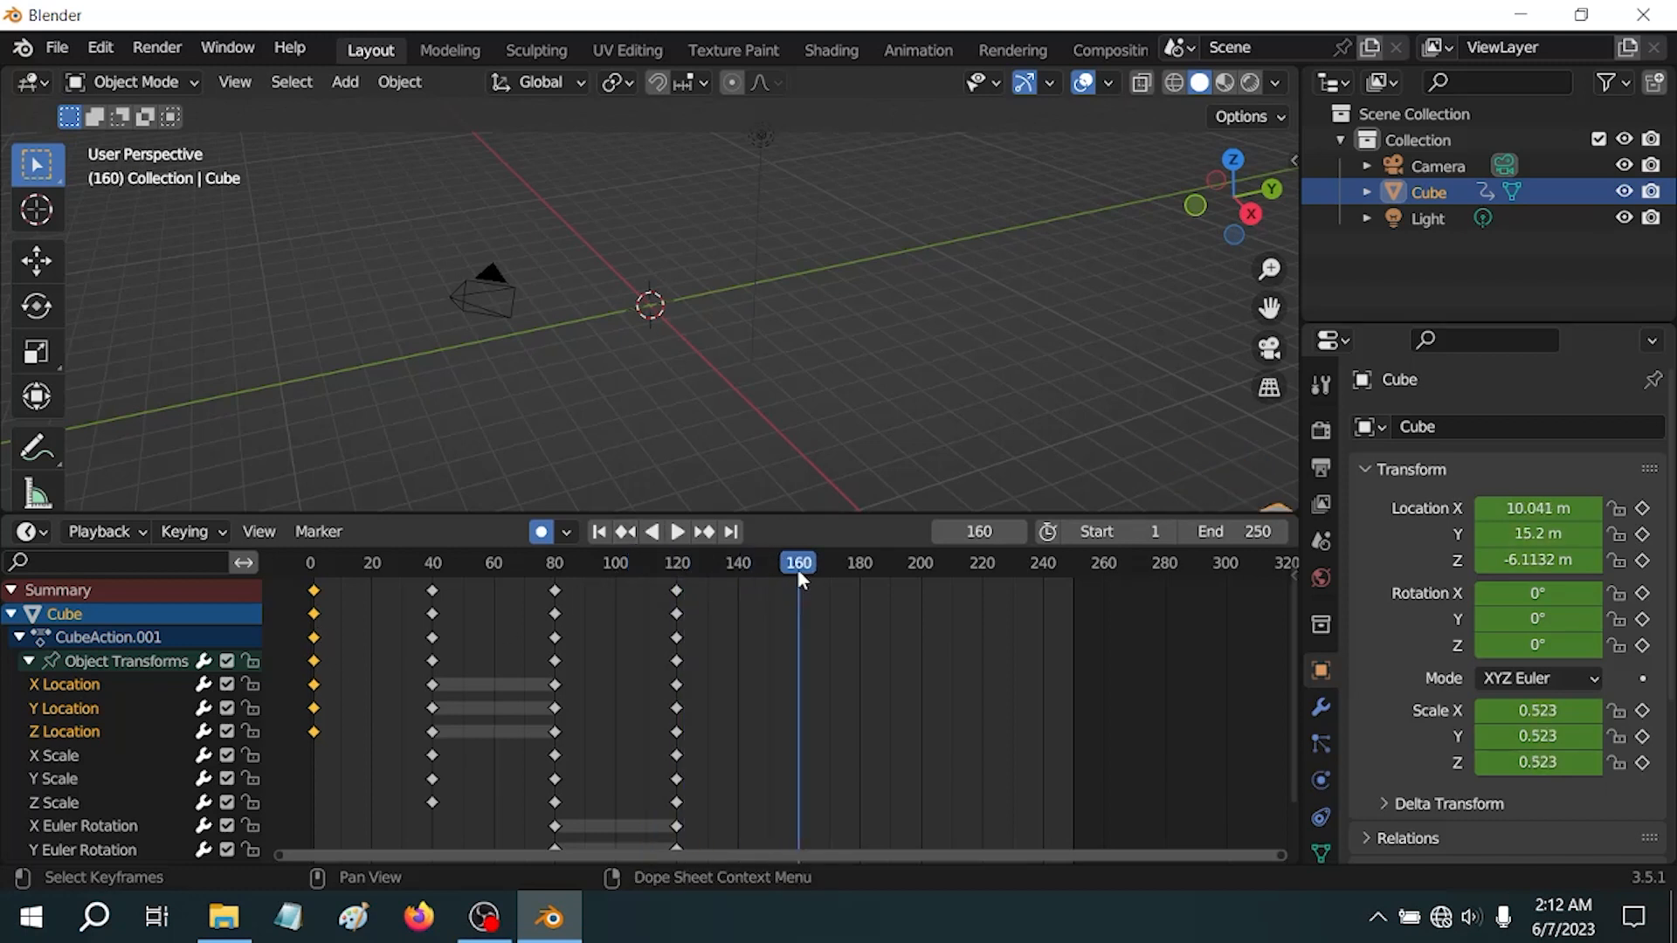
# Paste the copied frame 1 X, Y and Z Location keyframes at frame 160 and set the scene's end frame to 160
pyautogui.rightClick(797, 568)
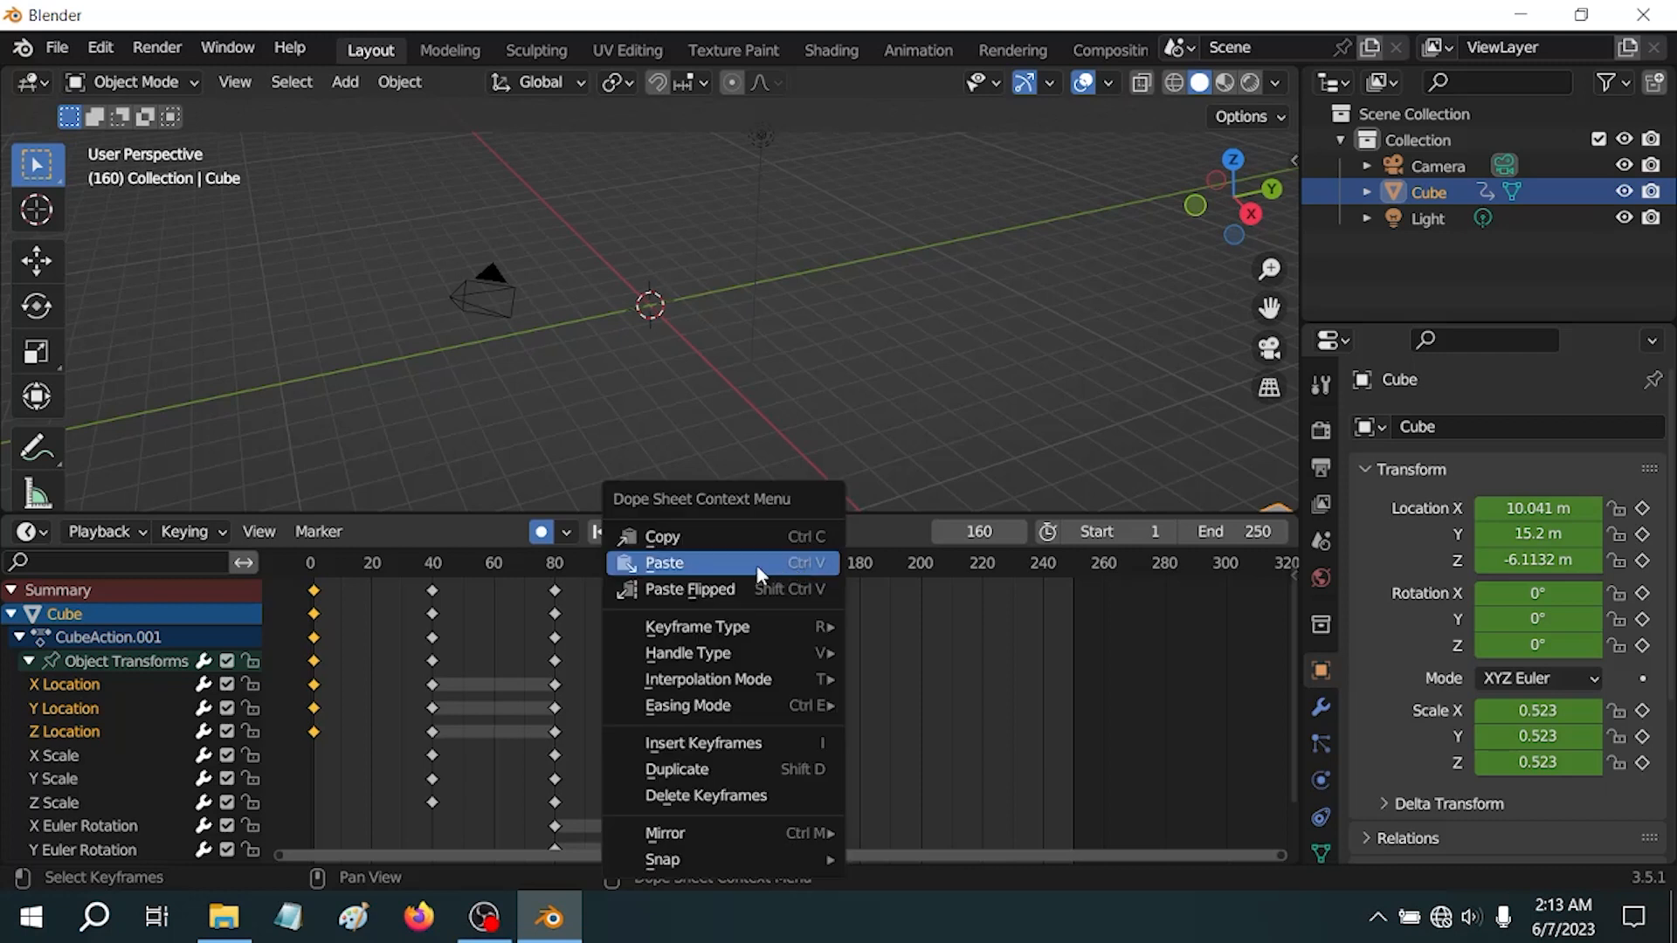
pyautogui.click(757, 564)
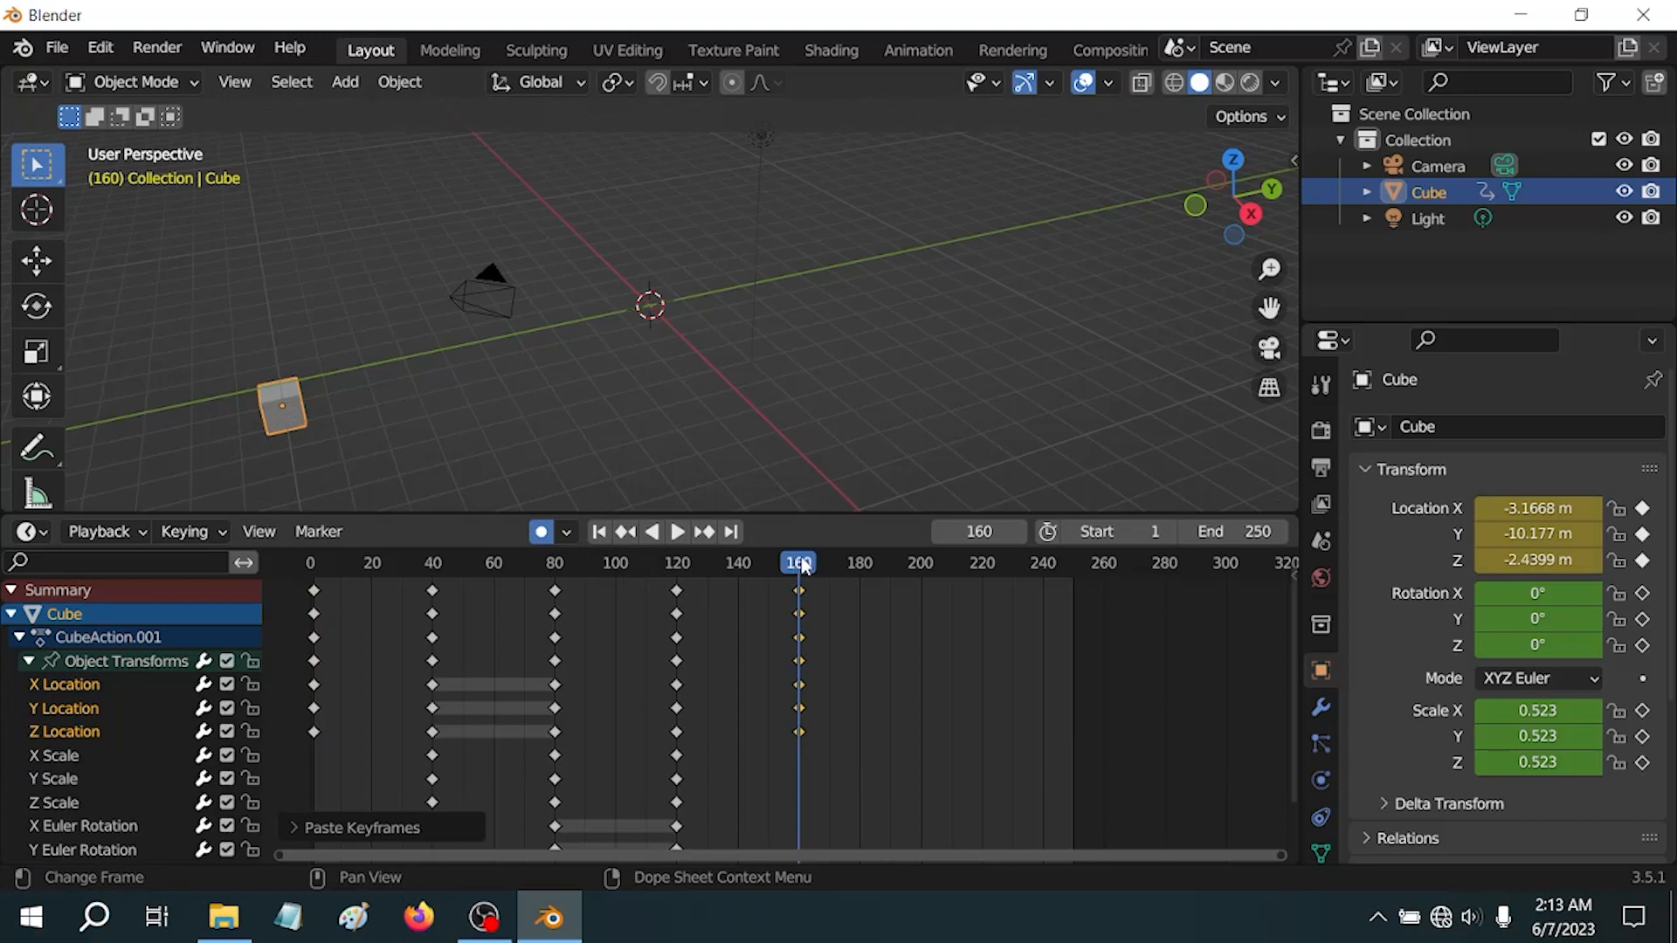
pyautogui.click(1254, 531)
pyautogui.write('160')
pyautogui.press('Return')
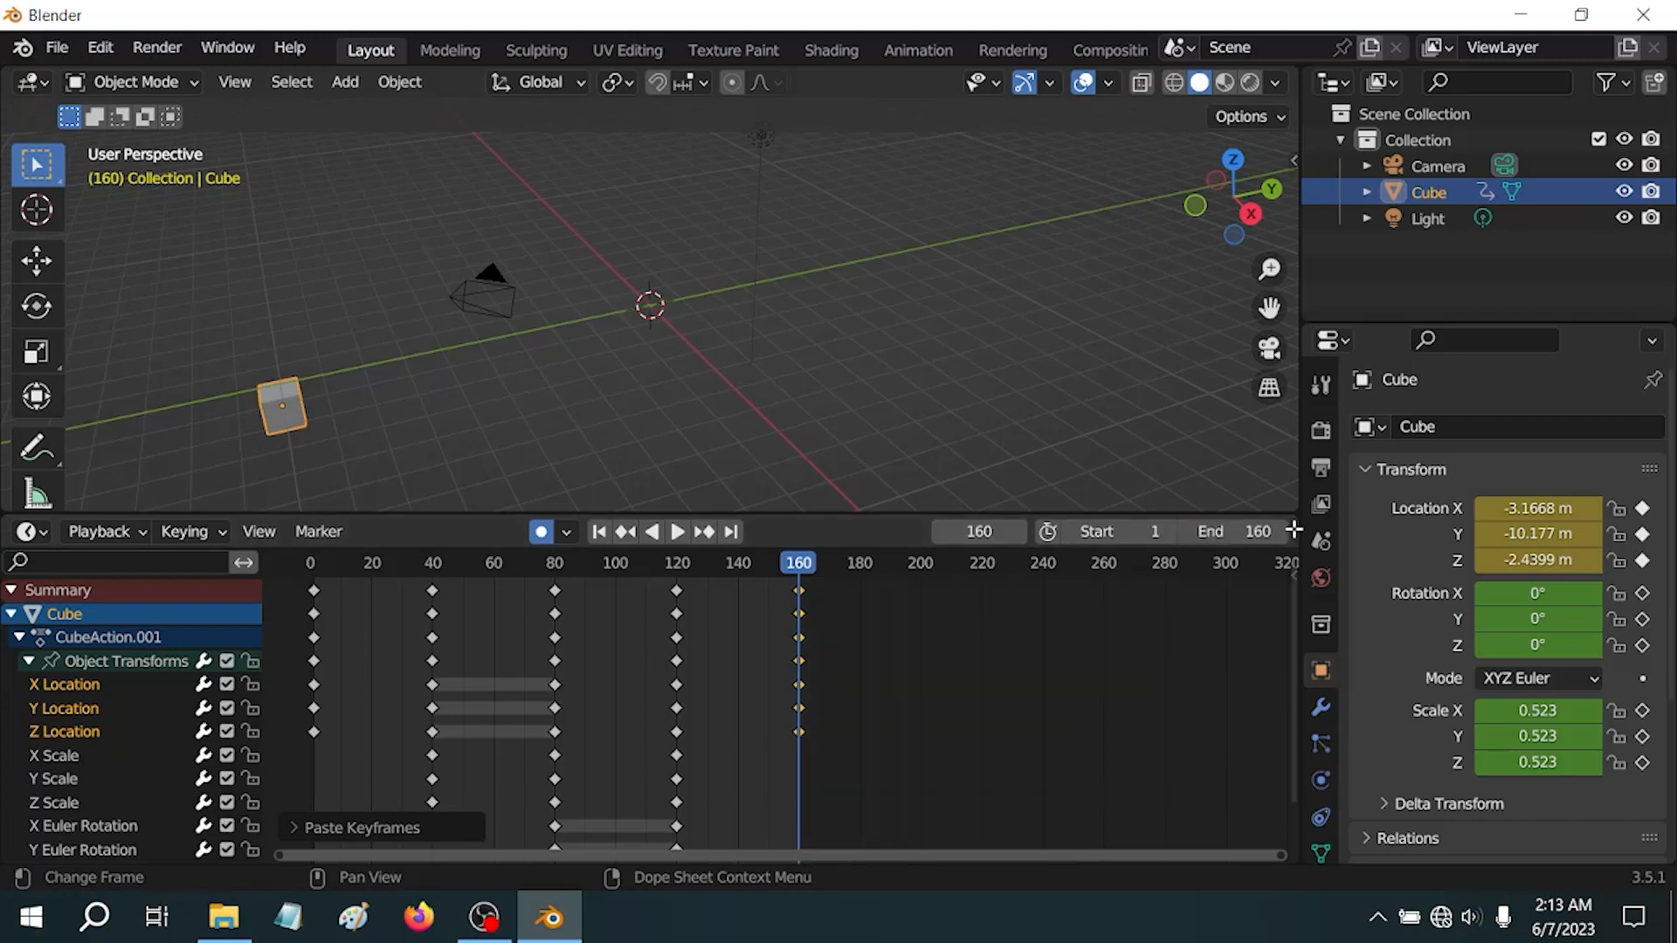
# Play the looping animation from the start to review the cube's return motion, and stop playback at frame 55
pyautogui.press('space')
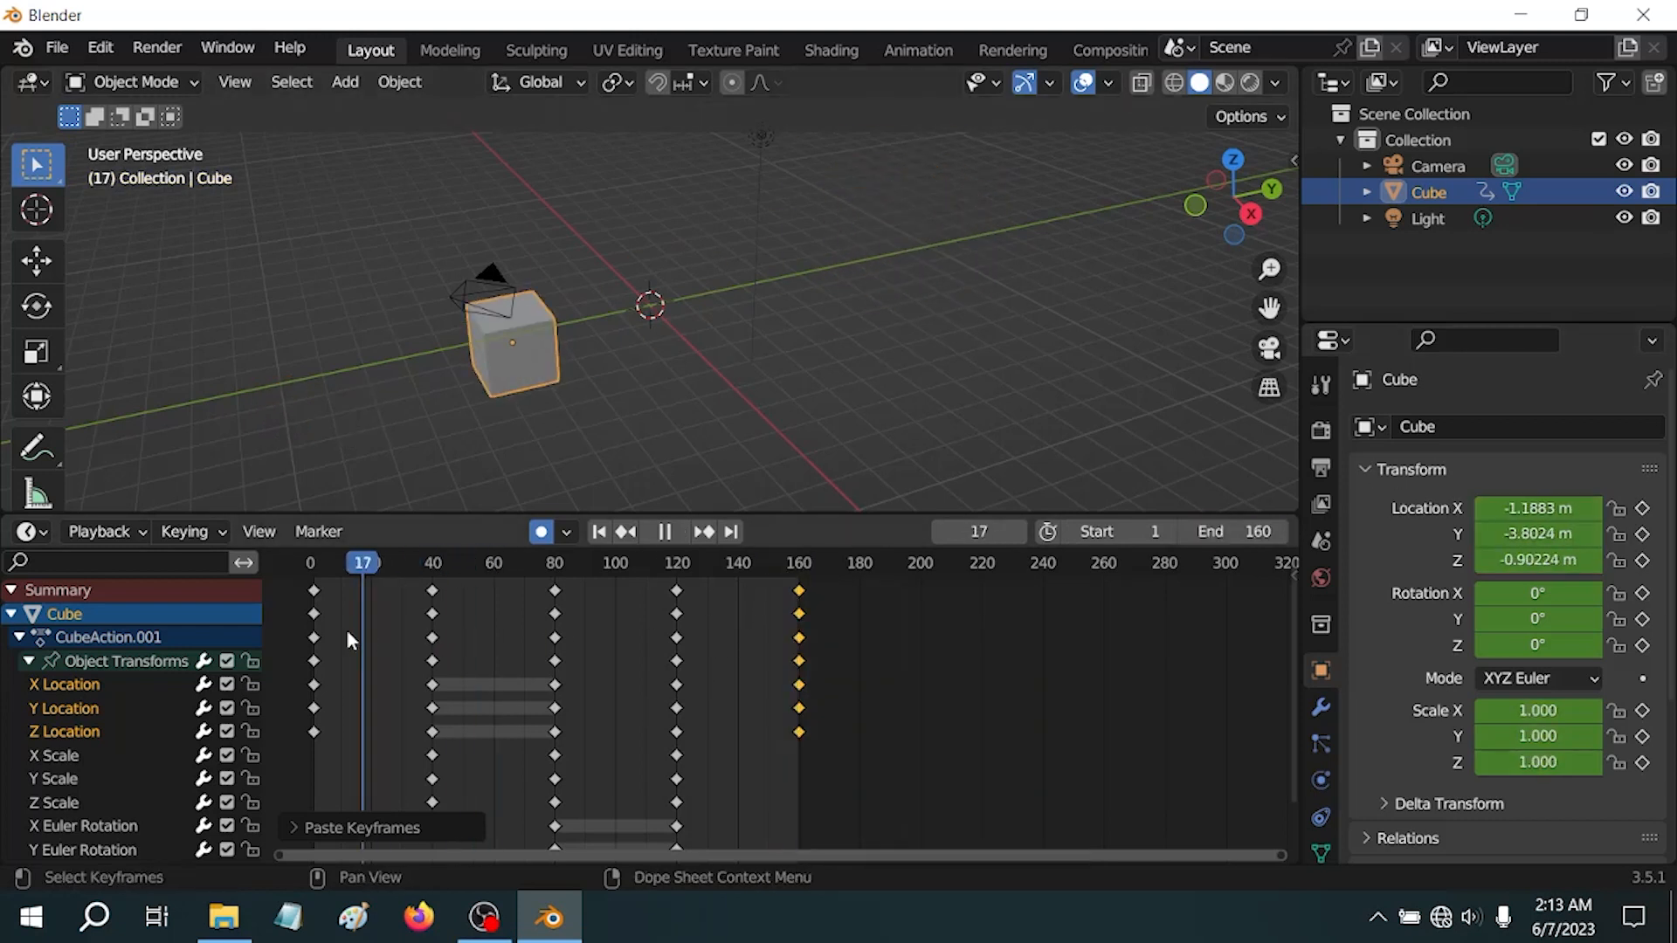
pyautogui.moveTo(364, 631); pyautogui.dragTo(316, 637)
pyautogui.click(676, 532)
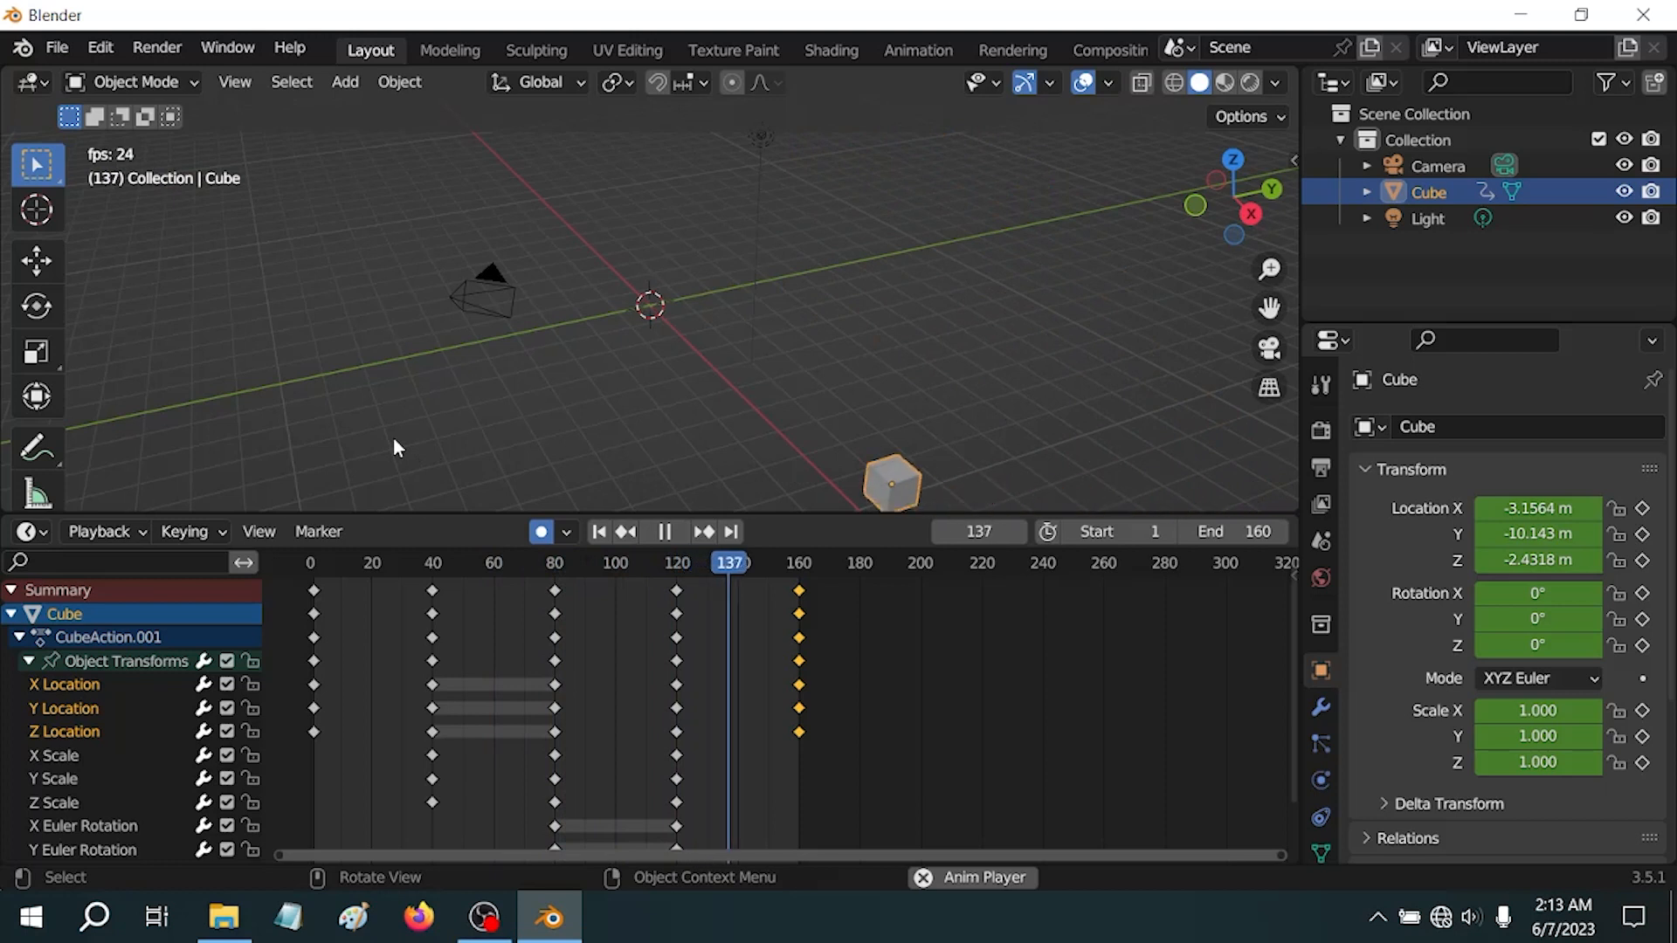
pyautogui.click(666, 533)
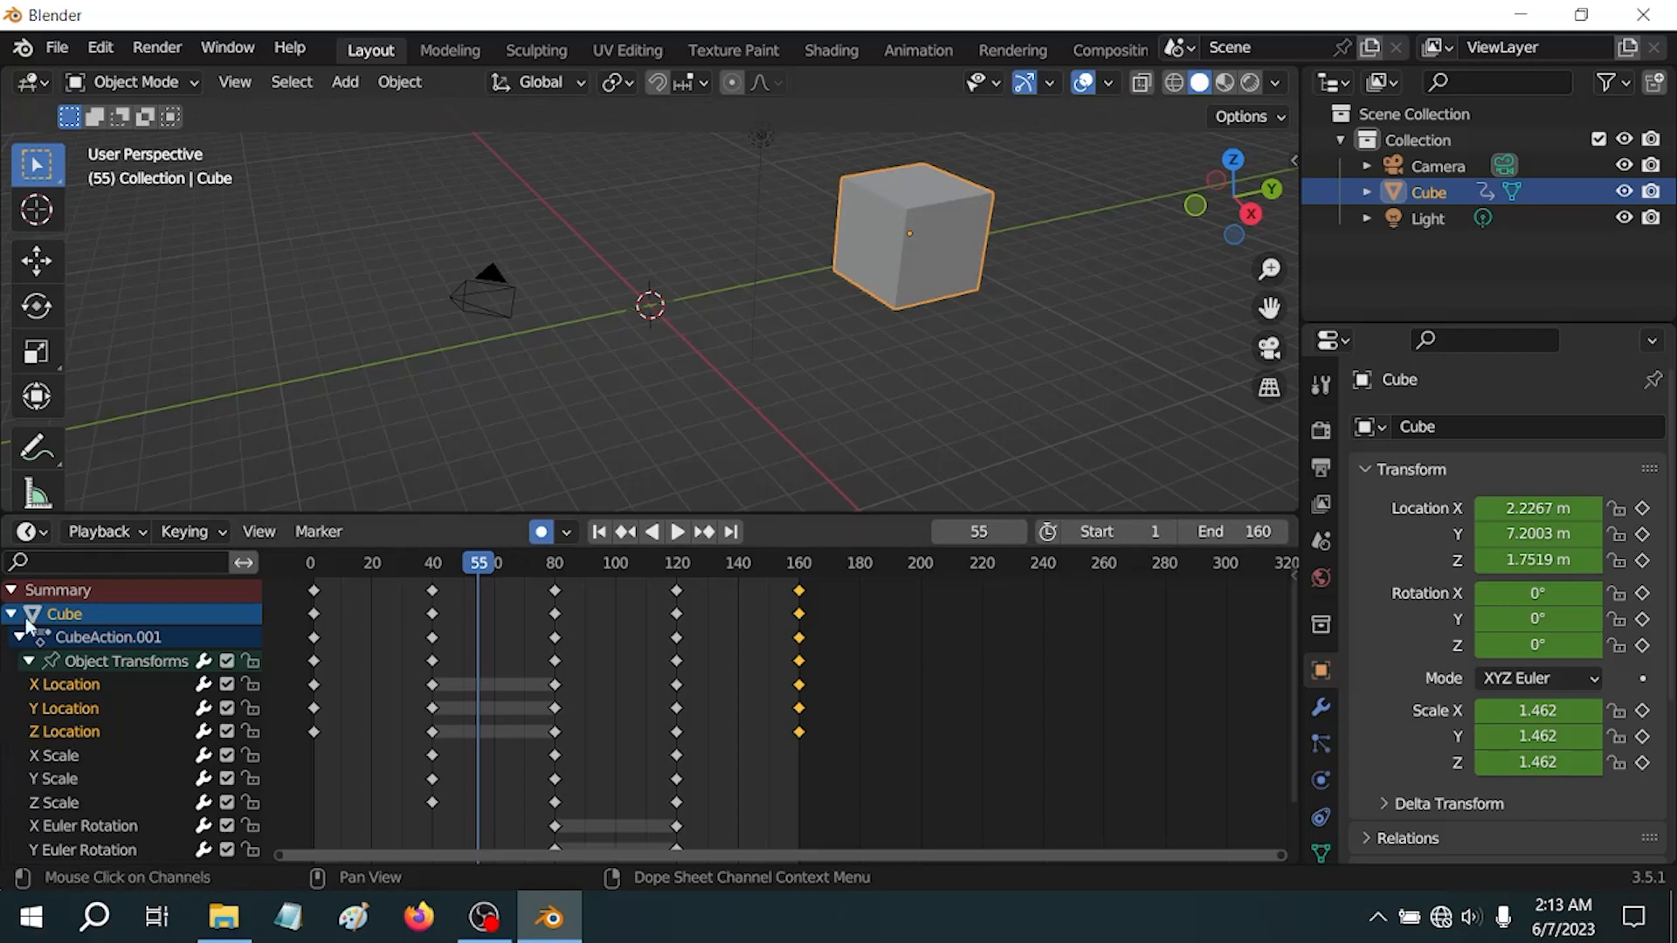
# Change the timeline area to the Dope Sheet editor
pyautogui.click(35, 531)
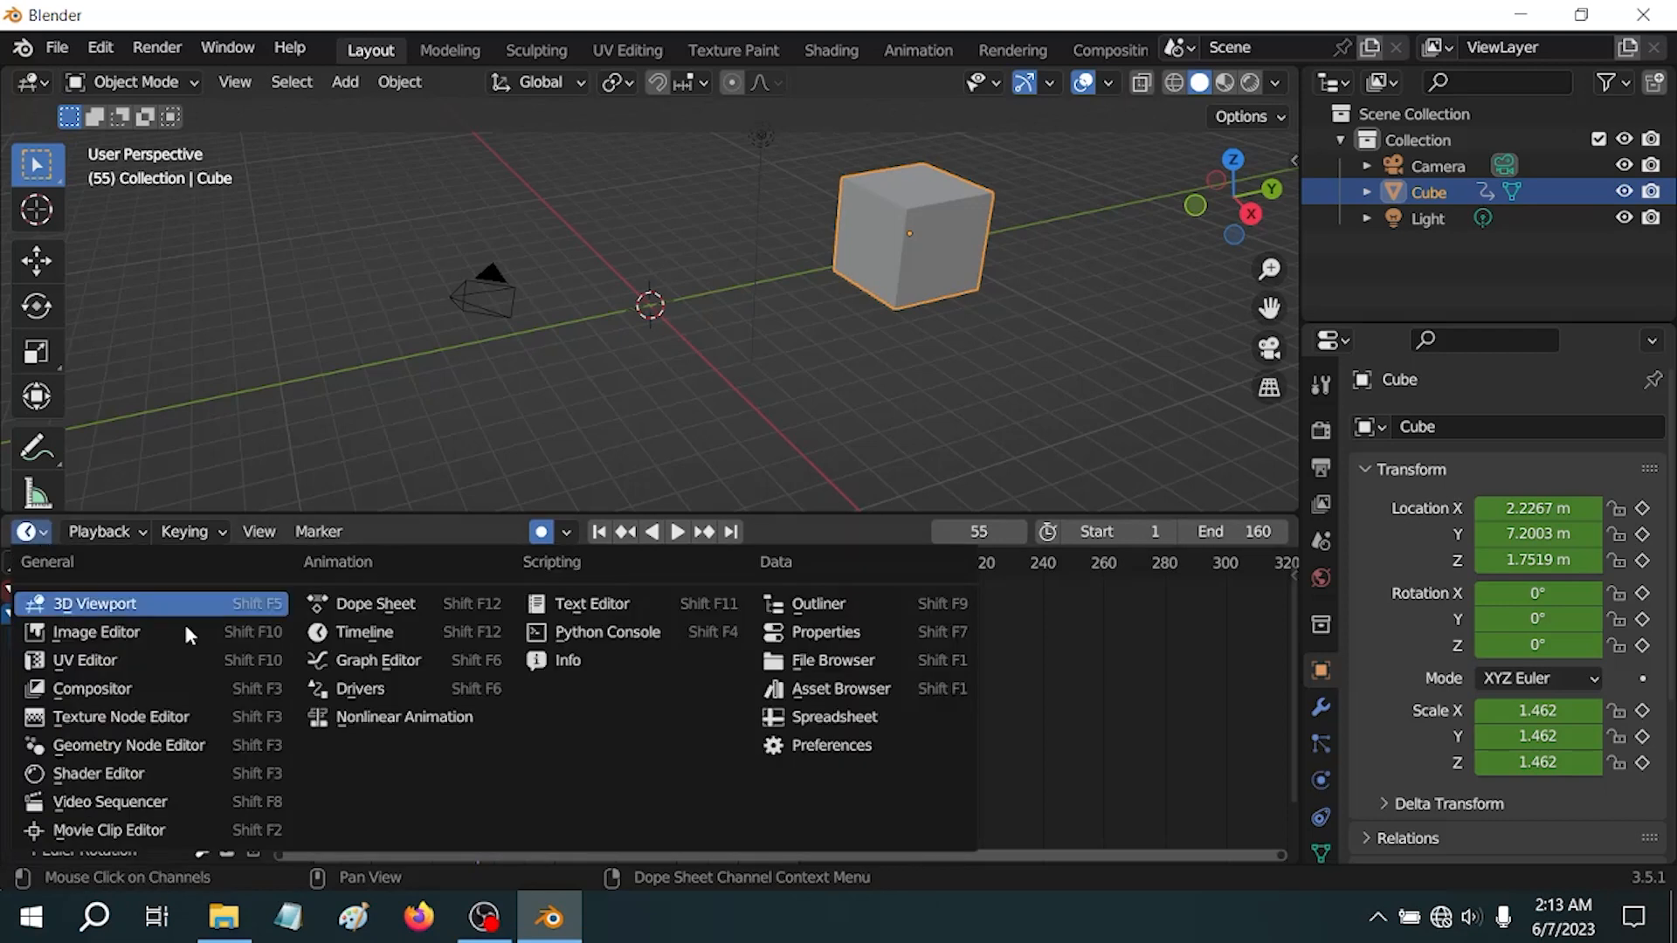
pyautogui.click(390, 604)
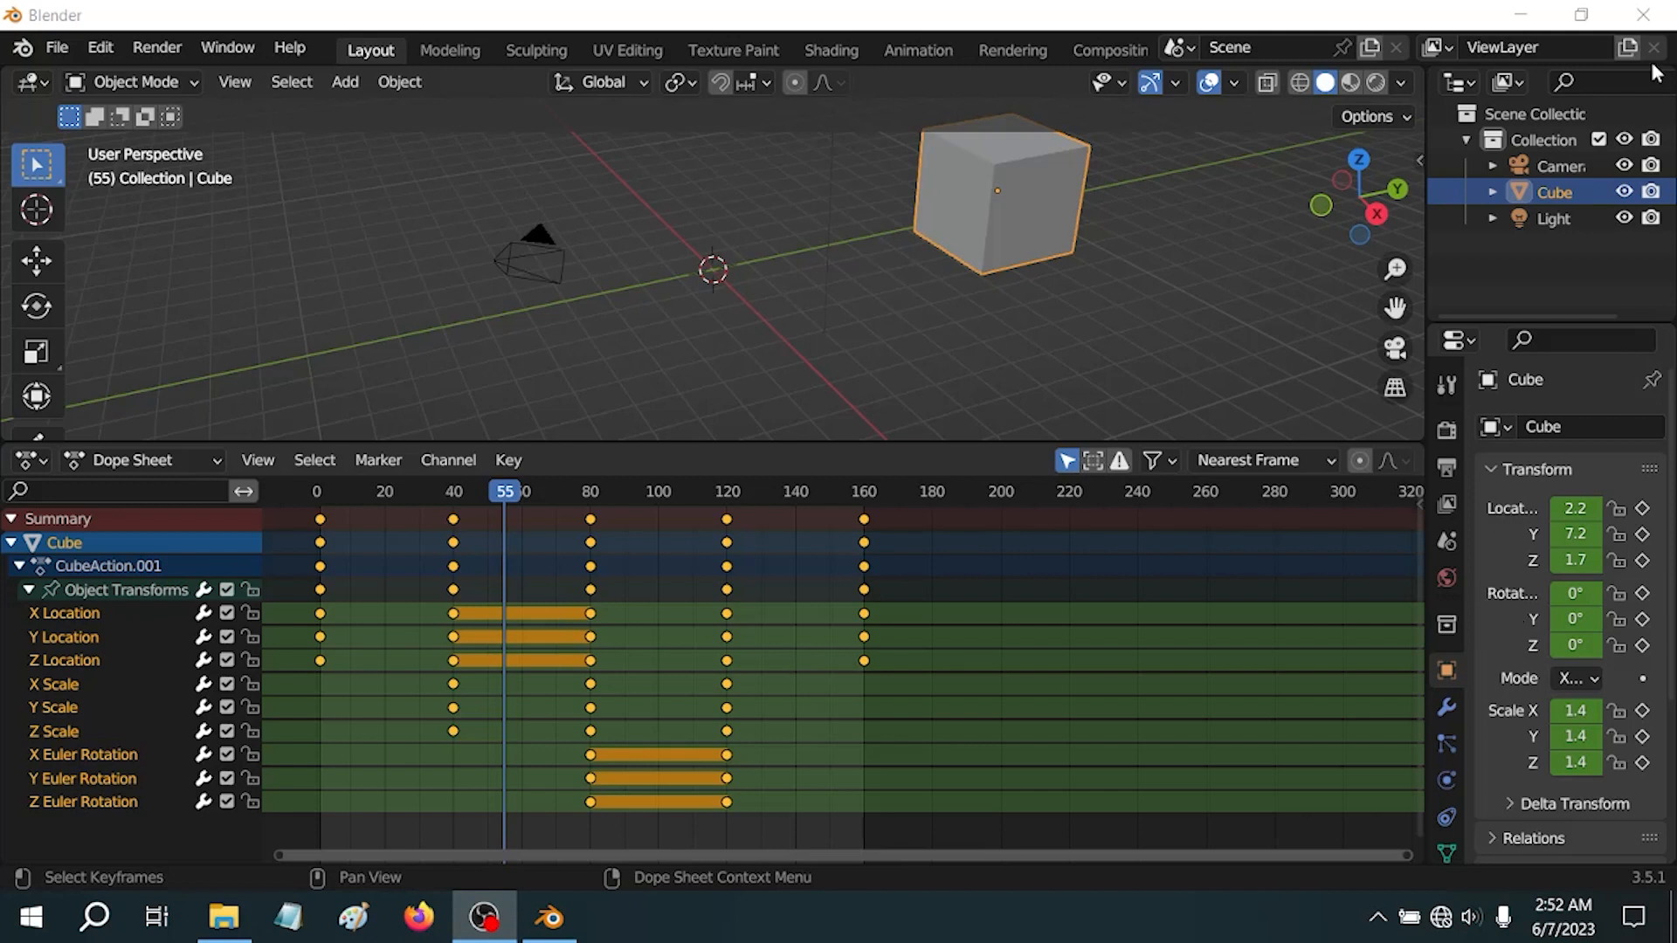
pyautogui.click(1508, 14)
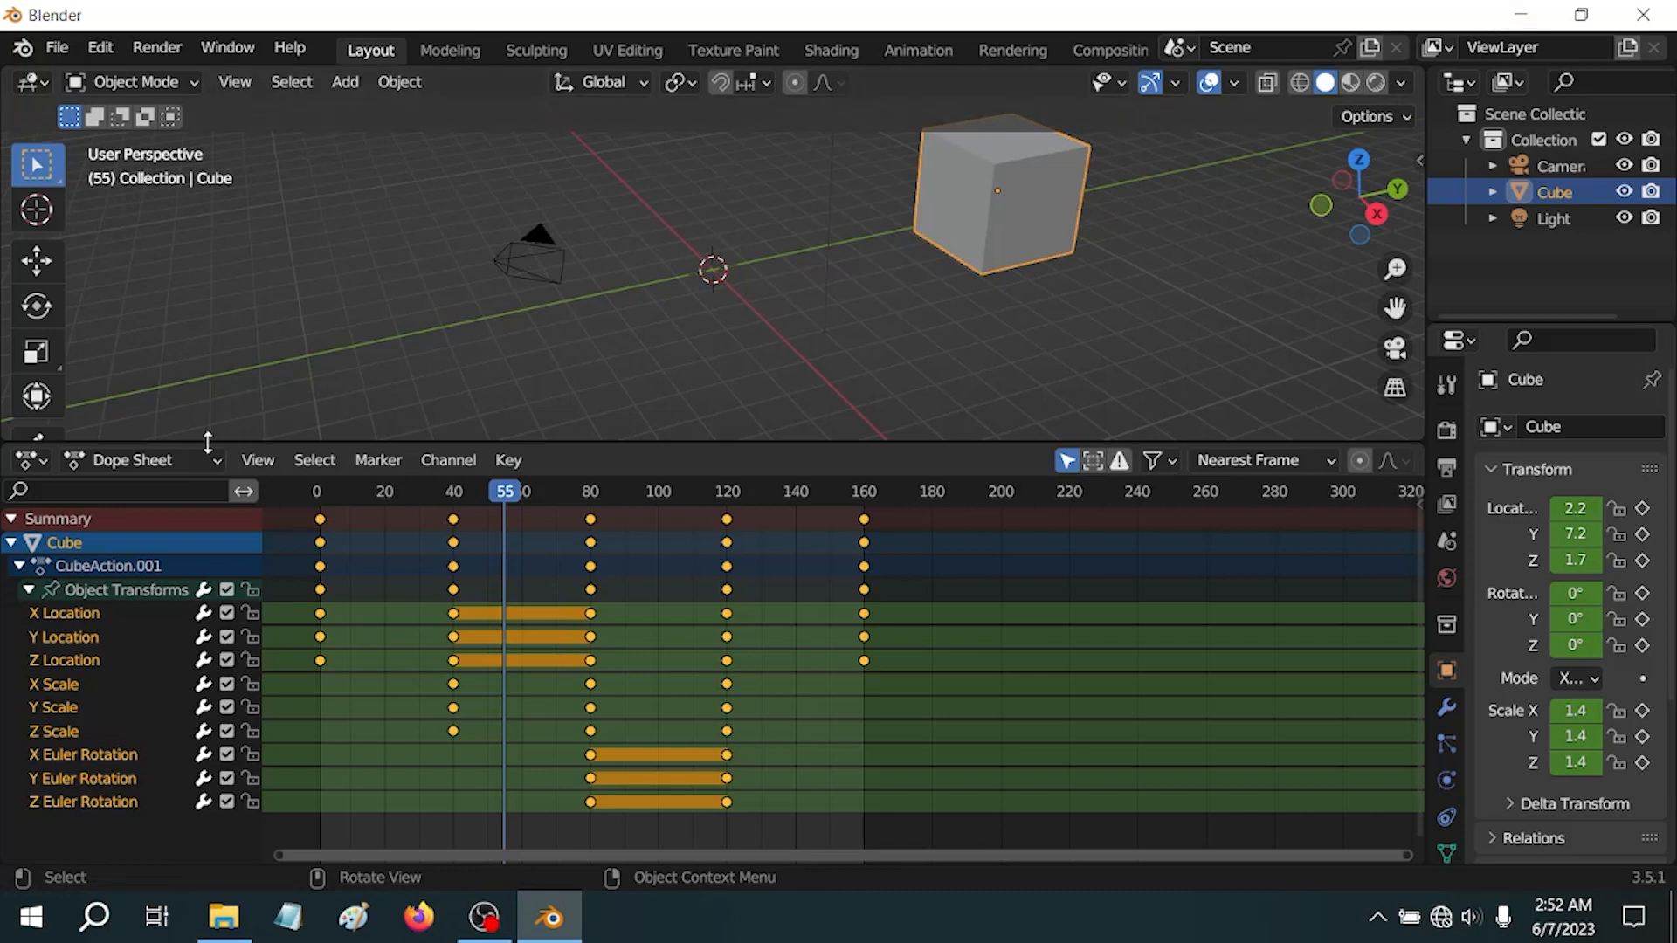
# Change the Dope Sheet area to the Graph Editor and enable Normalize for the curves
pyautogui.click(44, 461)
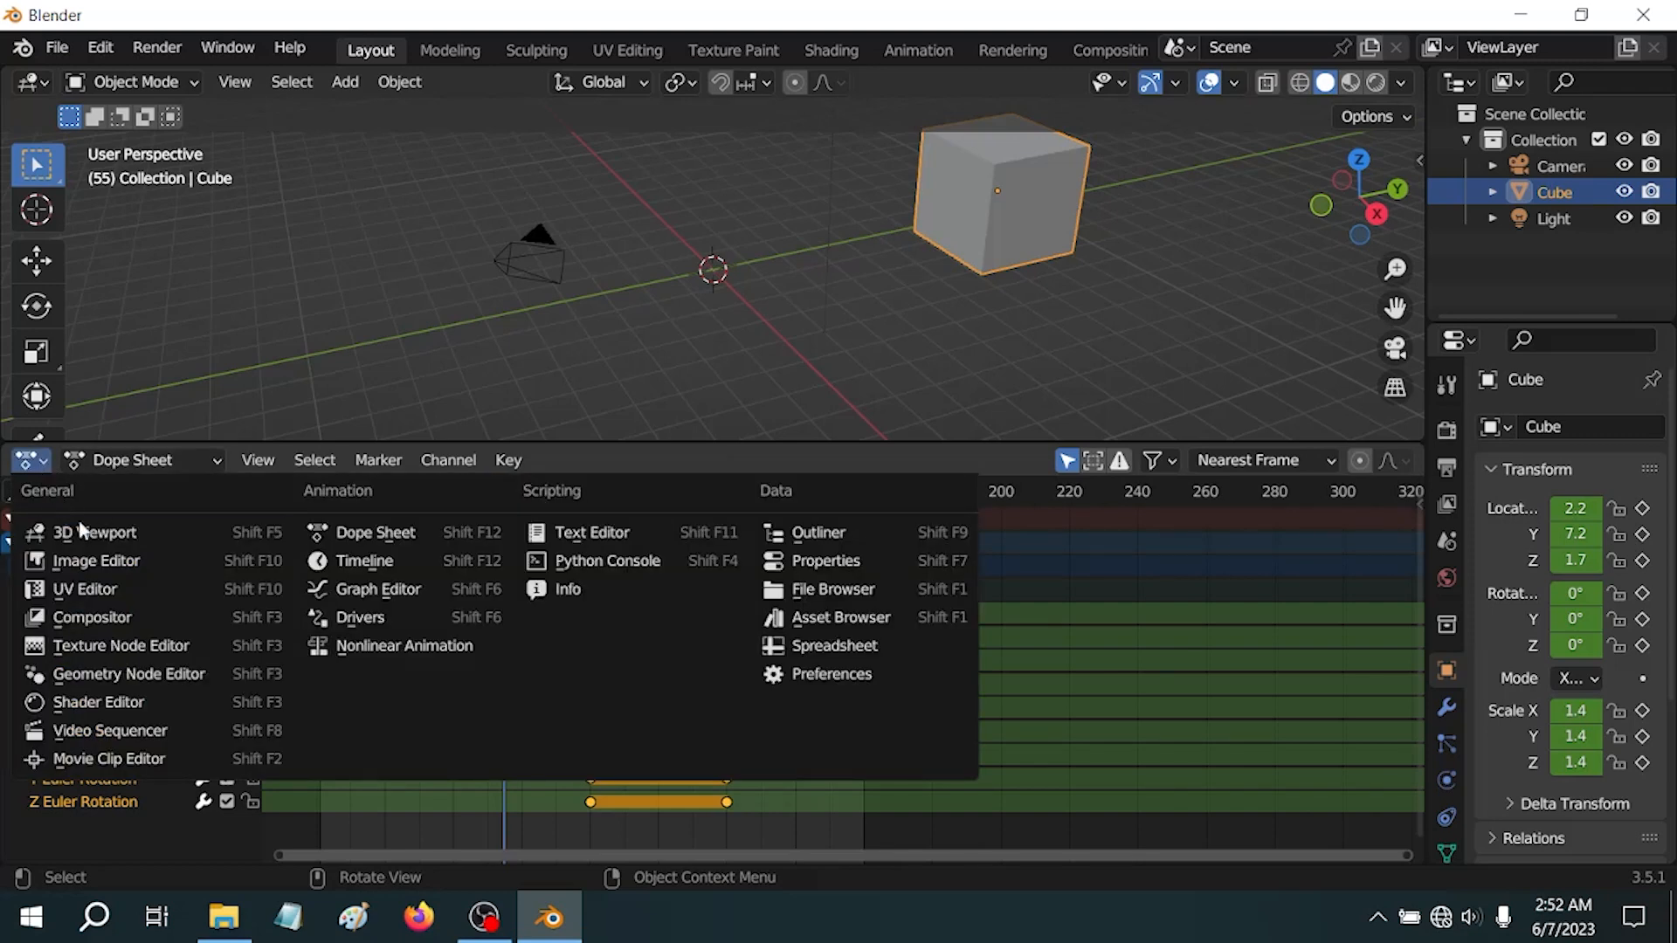
pyautogui.click(373, 594)
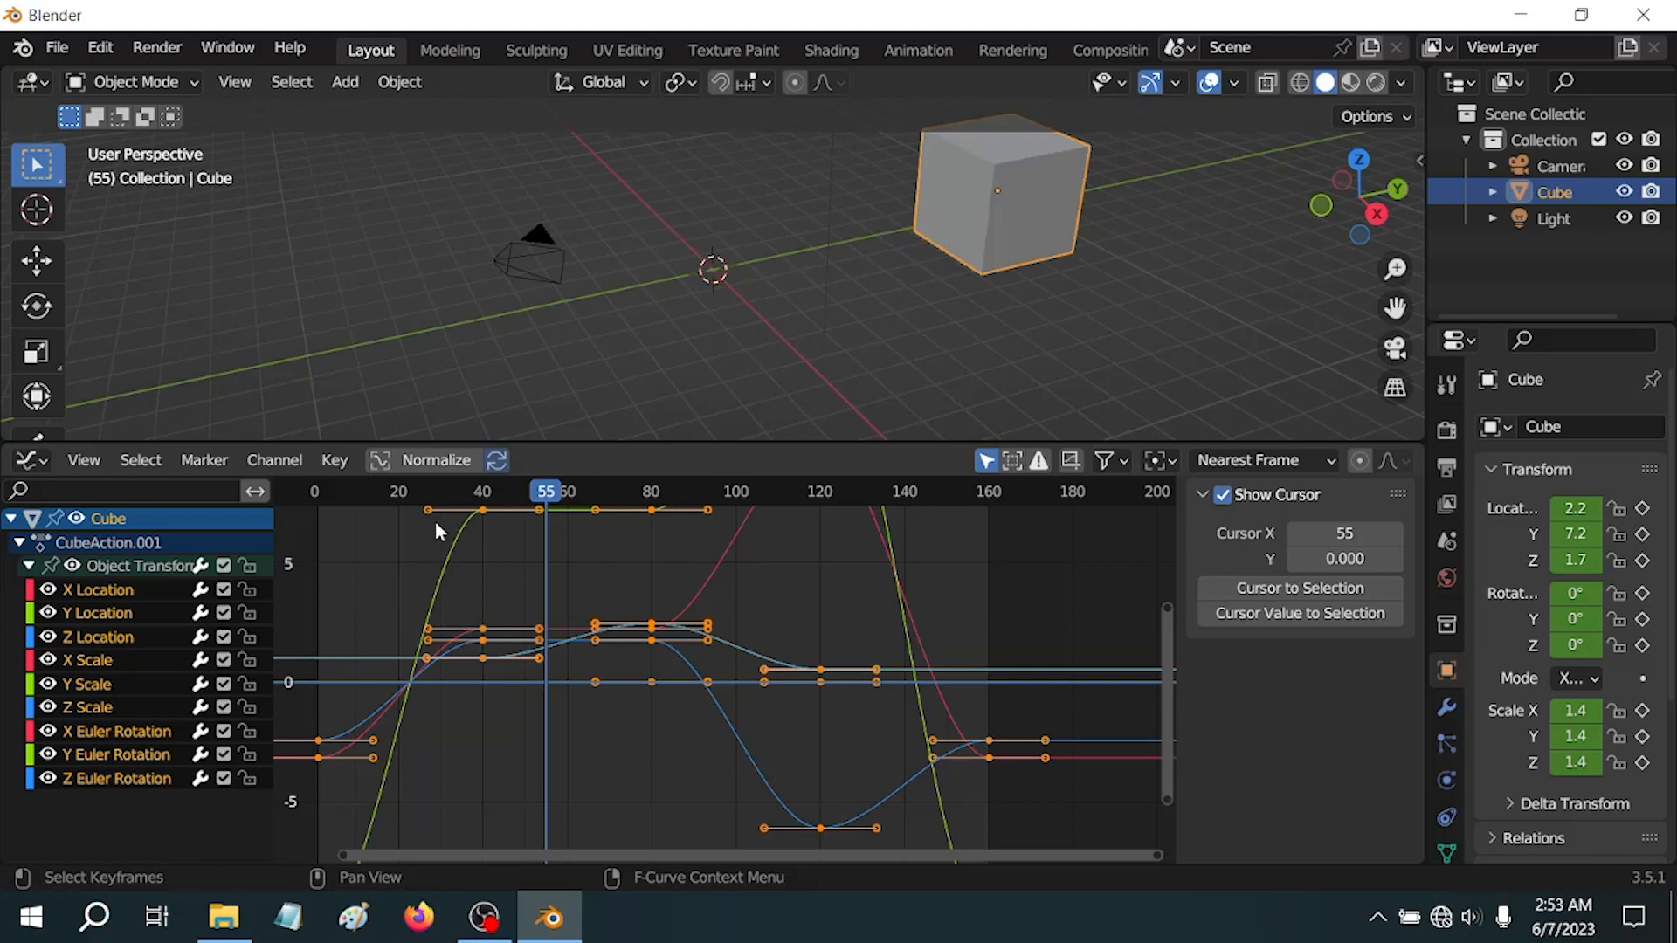
pyautogui.click(426, 461)
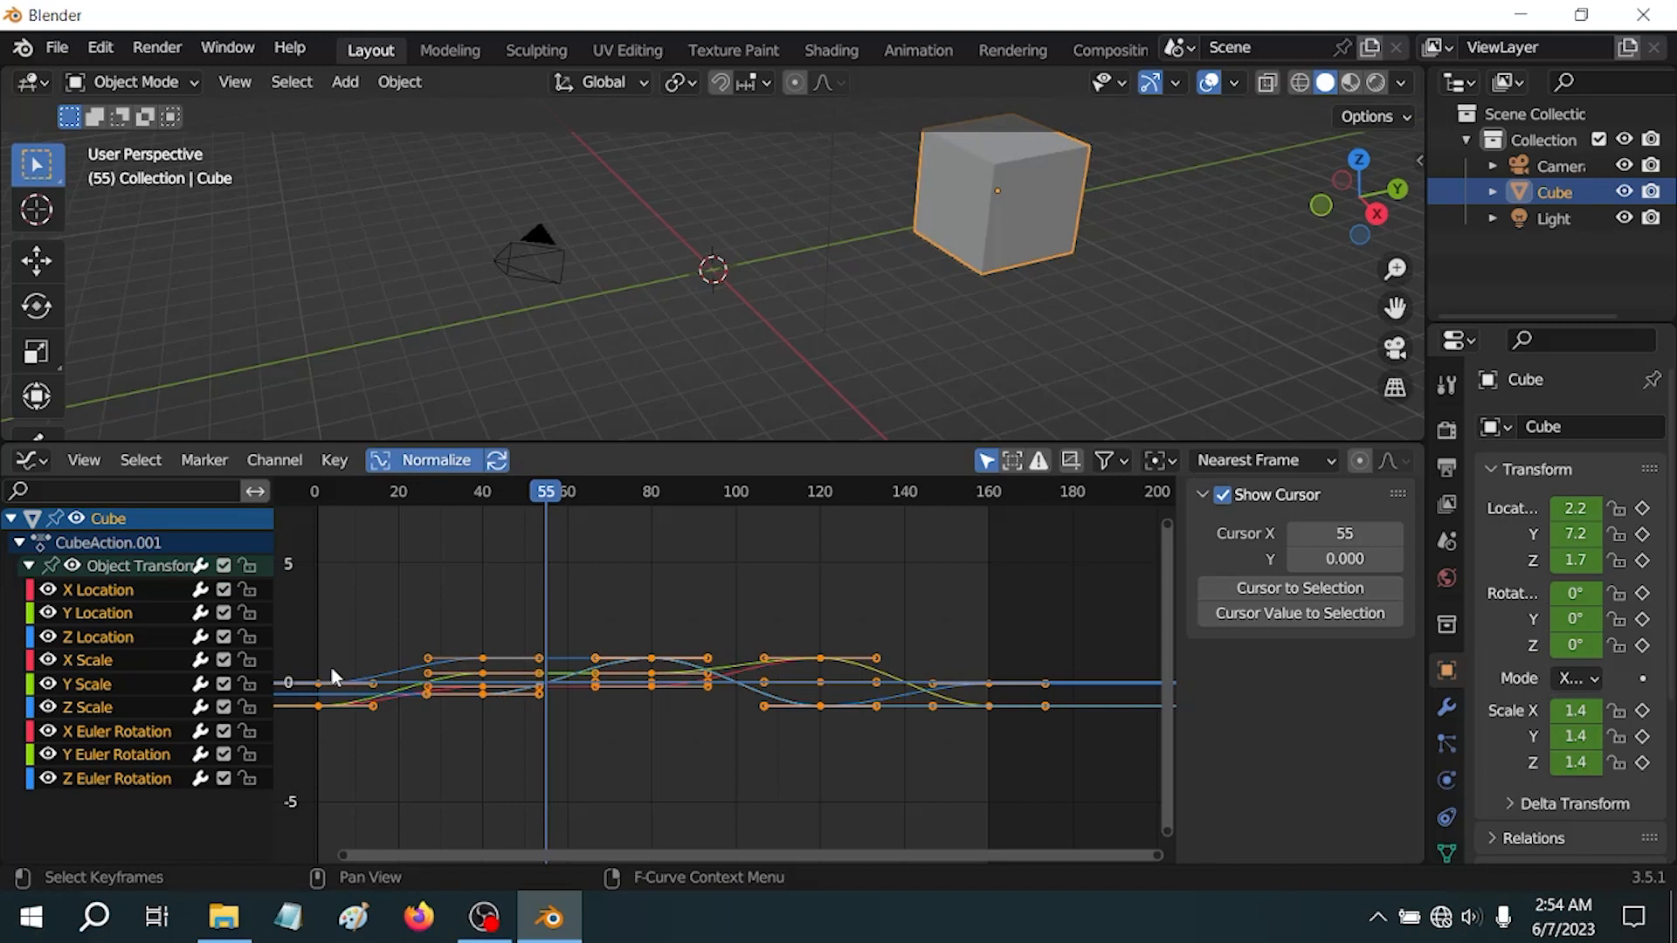
# Hide every location, scale and rotation channel except Y Location in the Graph Editor
pyautogui.click(49, 591)
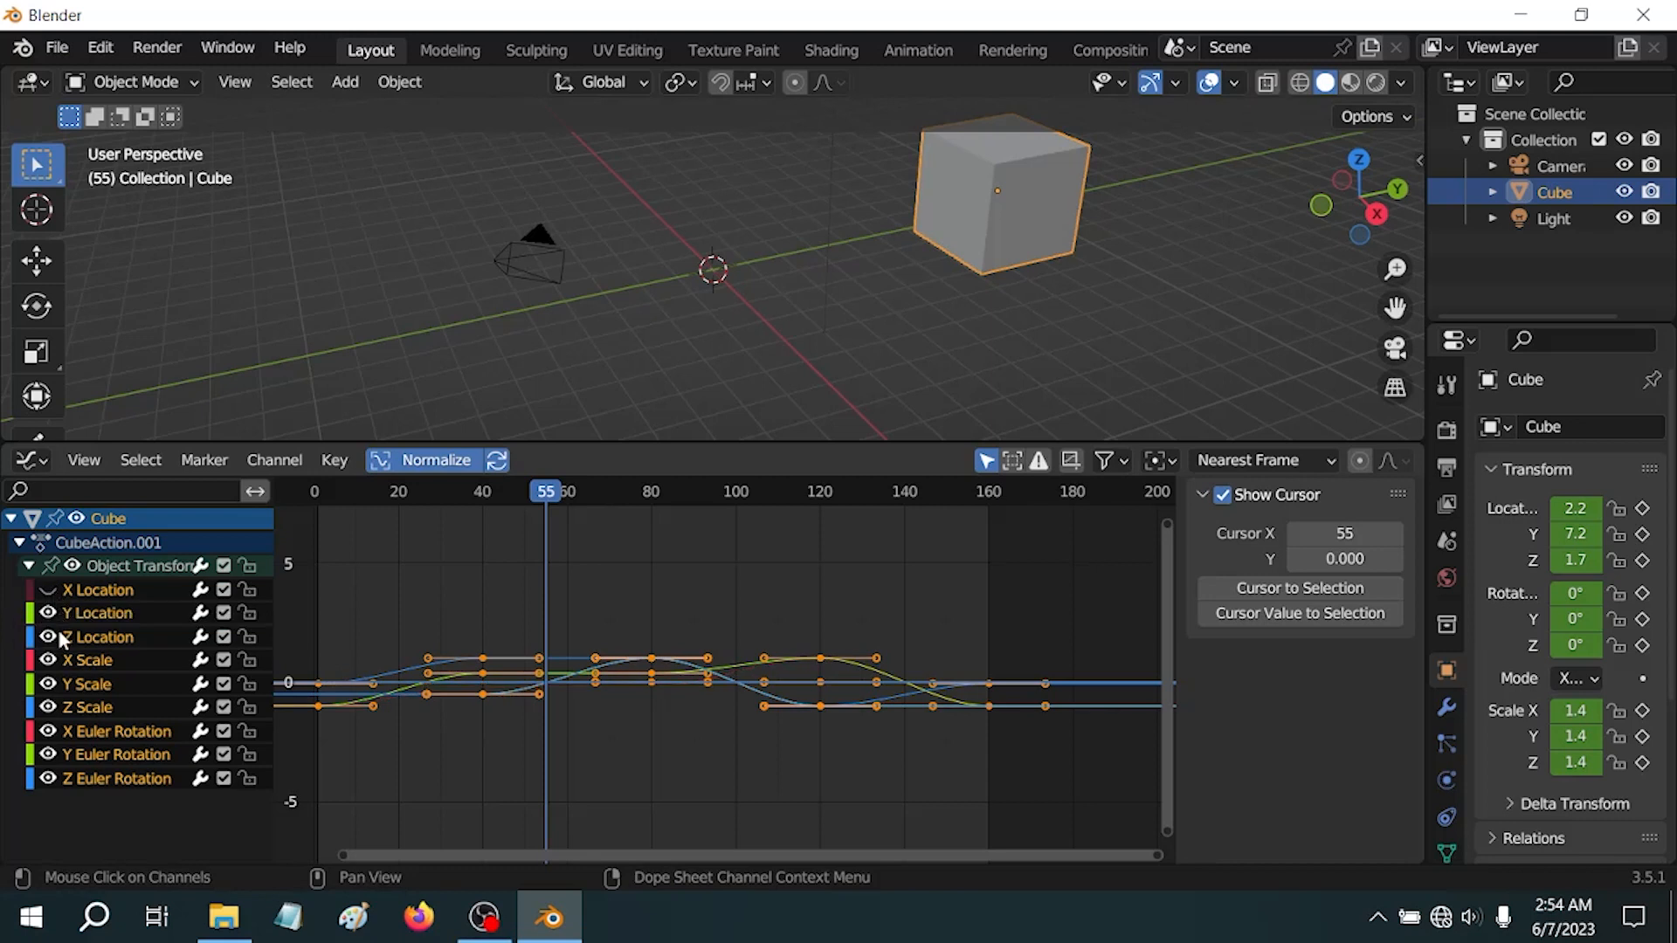
pyautogui.moveTo(47, 632); pyautogui.dragTo(48, 795)
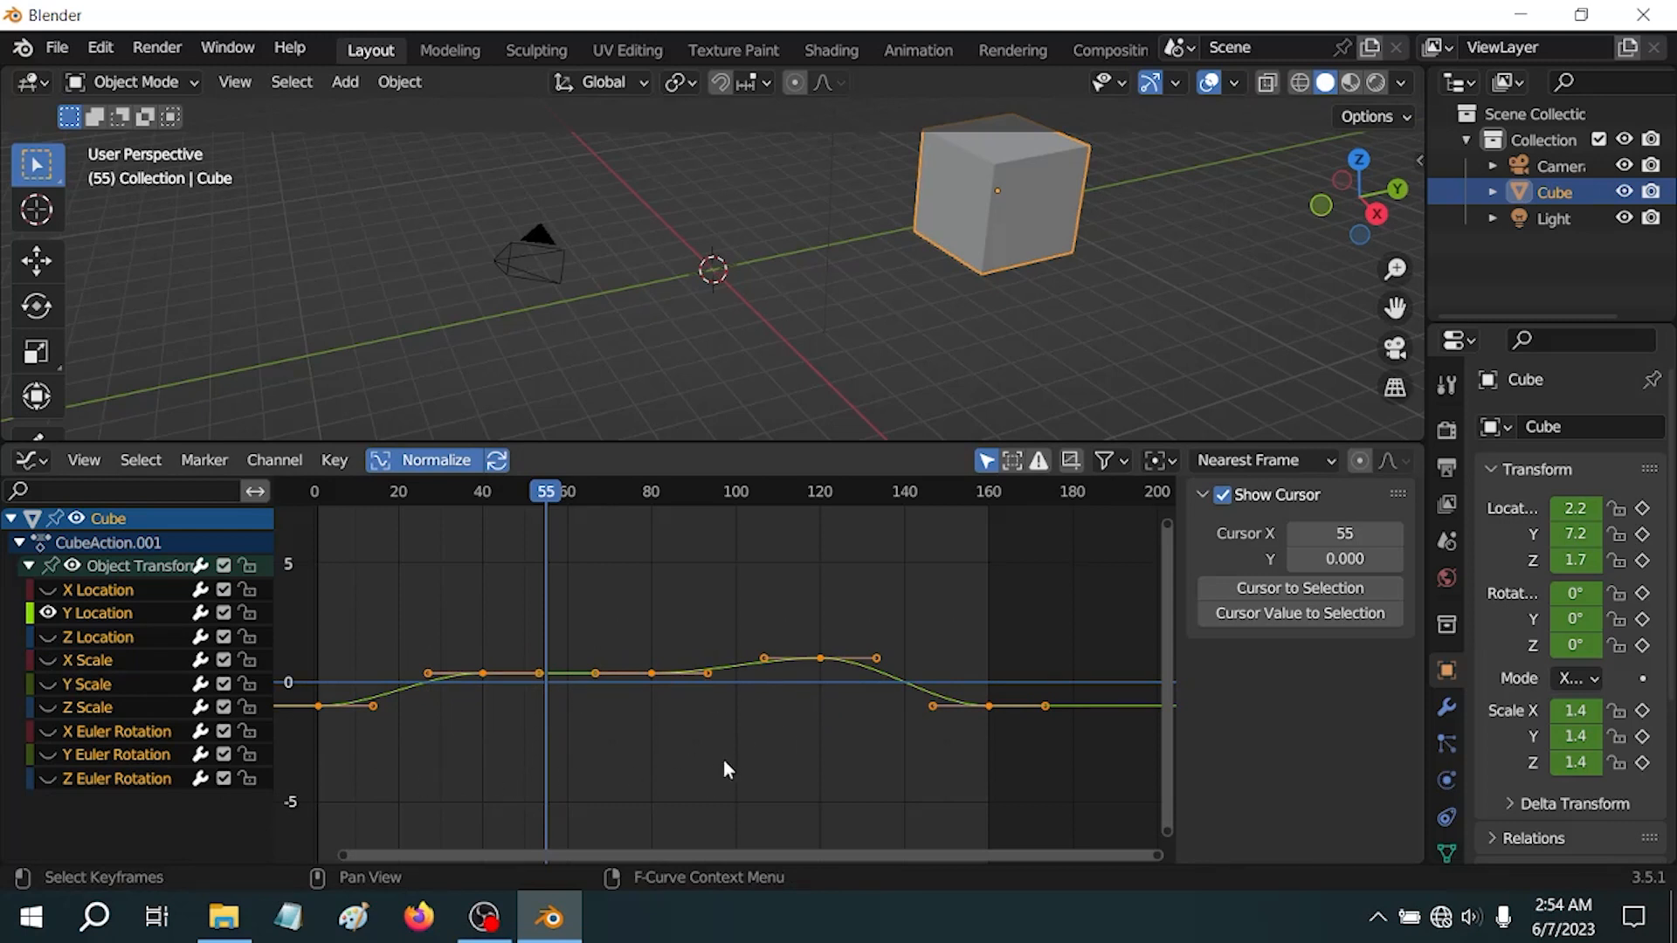
# Try tilting the handles of all Y Location keyframes together, and undo the move
pyautogui.moveTo(374, 708)
pyautogui.mouseDown()
pyautogui.moveTo(402, 749)
pyautogui.moveTo(393, 732)
pyautogui.moveTo(452, 749)
pyautogui.moveTo(422, 783)
pyautogui.moveTo(398, 723)
pyautogui.mouseUp()
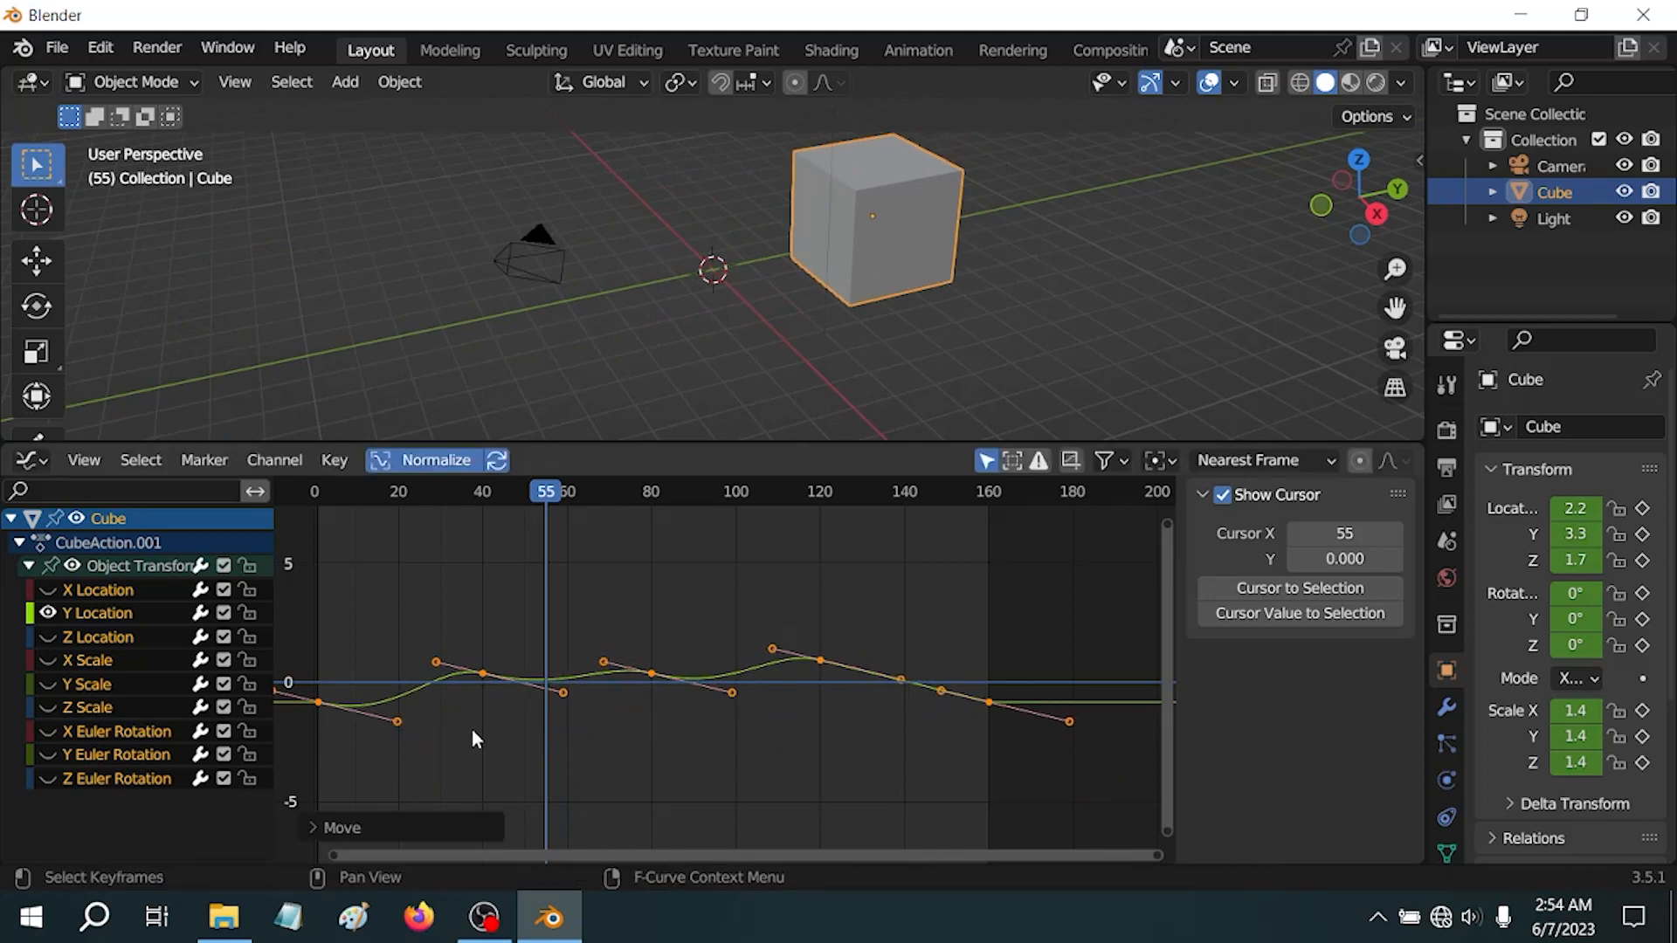
pyautogui.hotkey('ctrl', 'z')
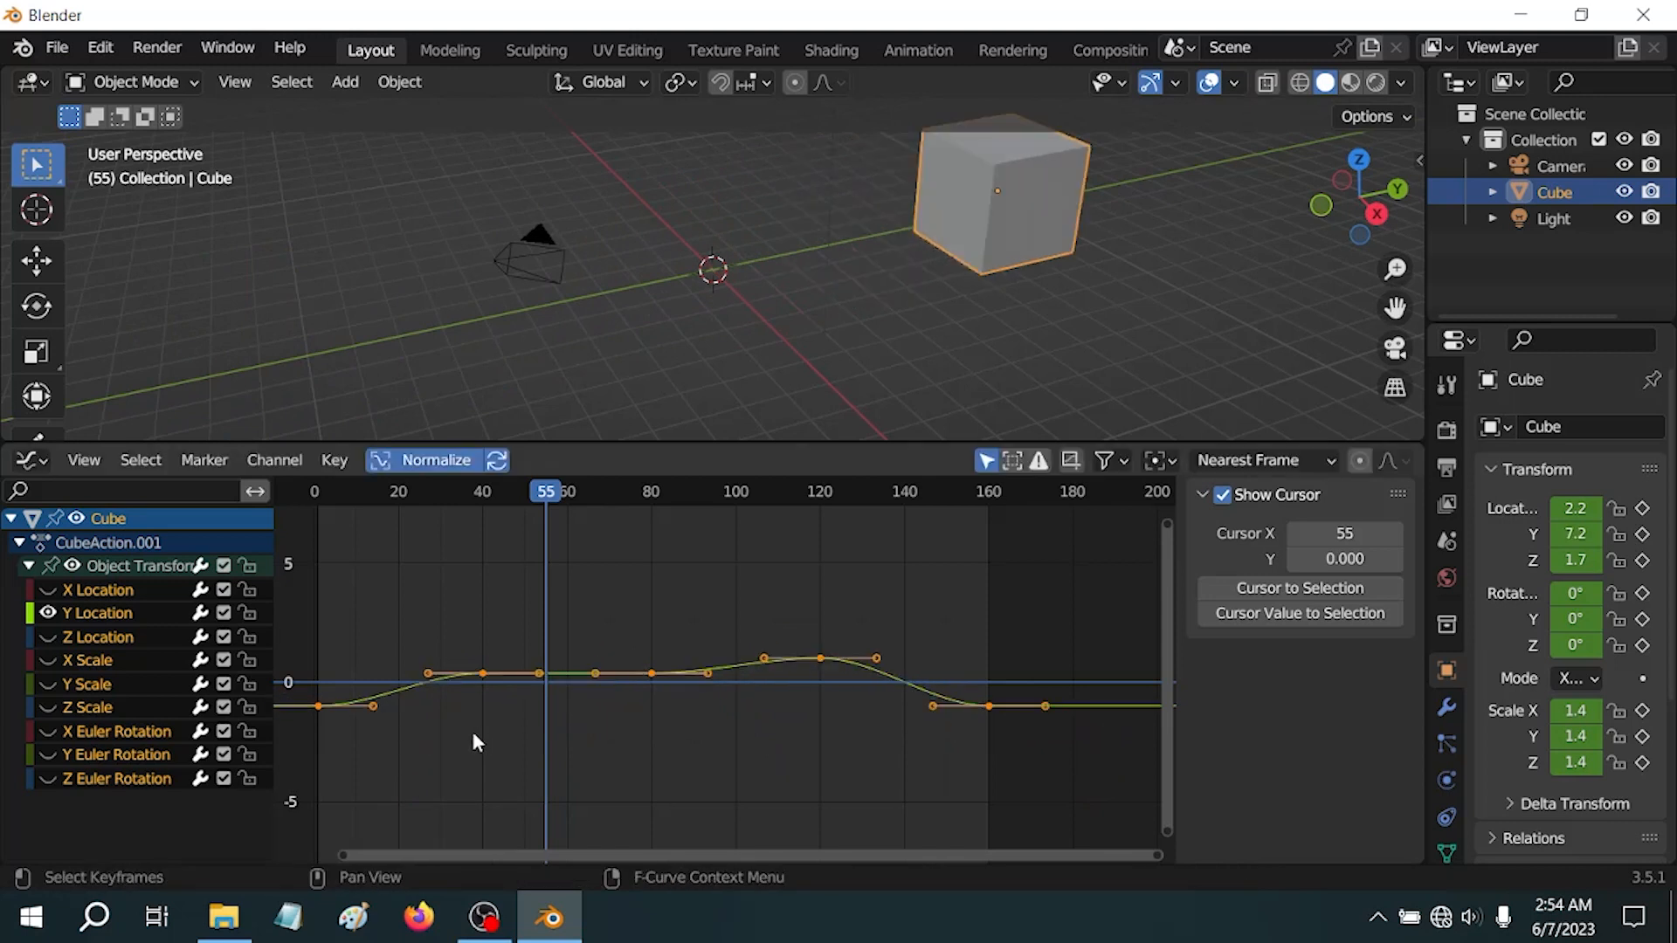
# Select only the Y Location keyframe at frame 80 and tilt its handles, placing the left one at about frame 63.5 and 54.8 m
pyautogui.click(454, 739)
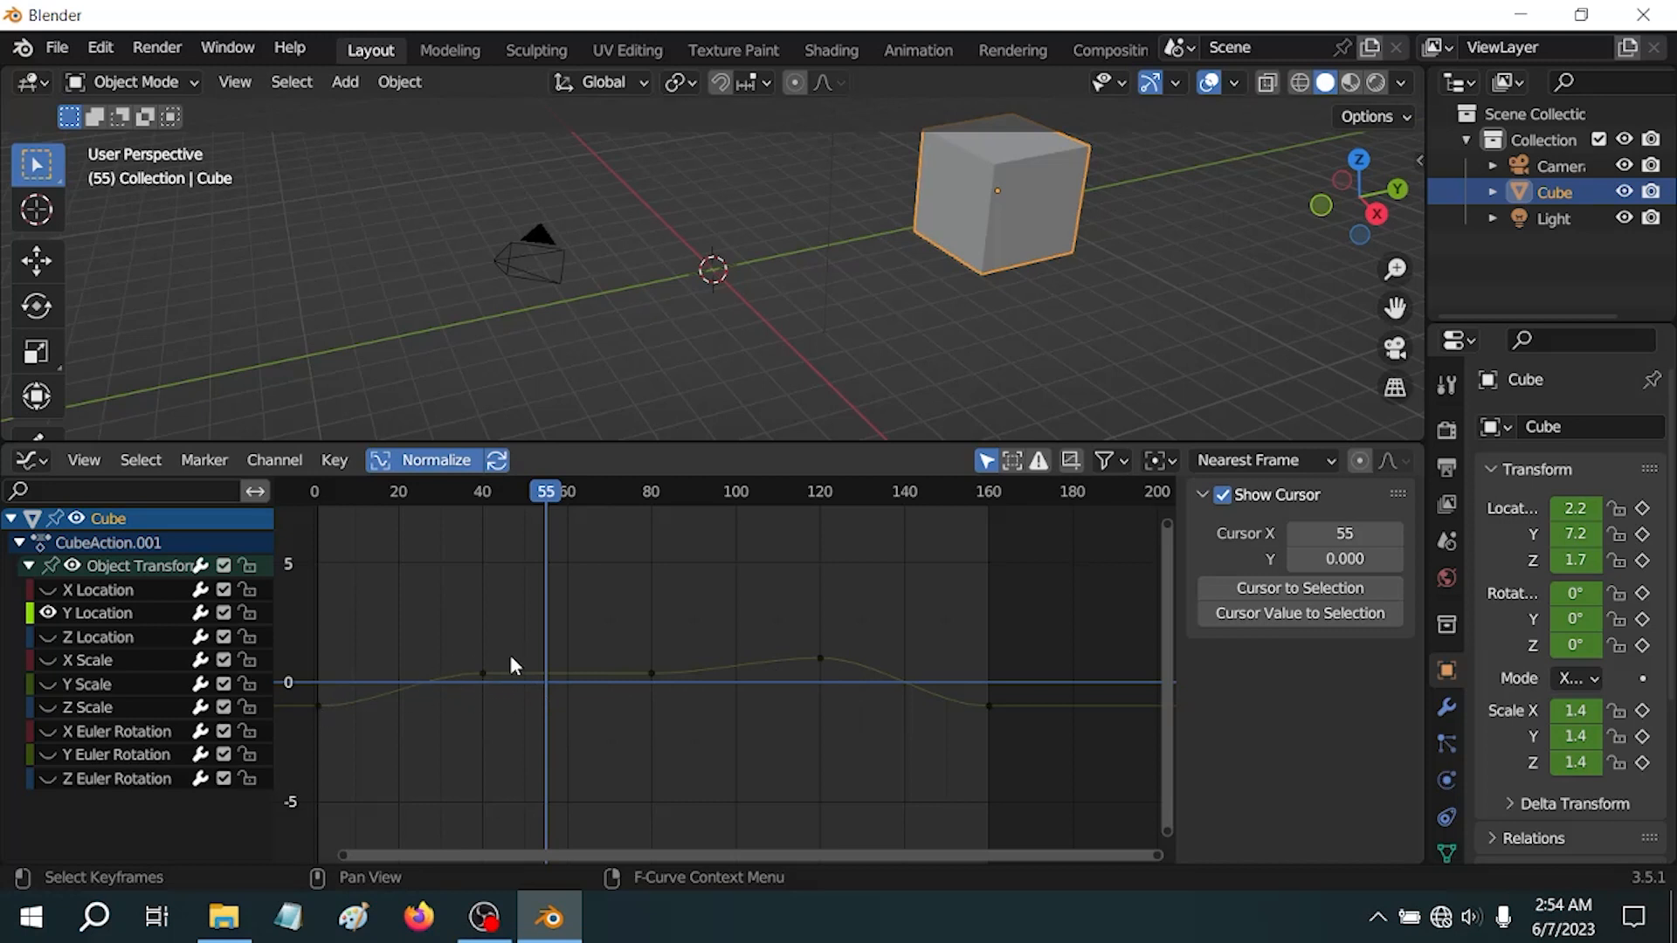
pyautogui.click(652, 674)
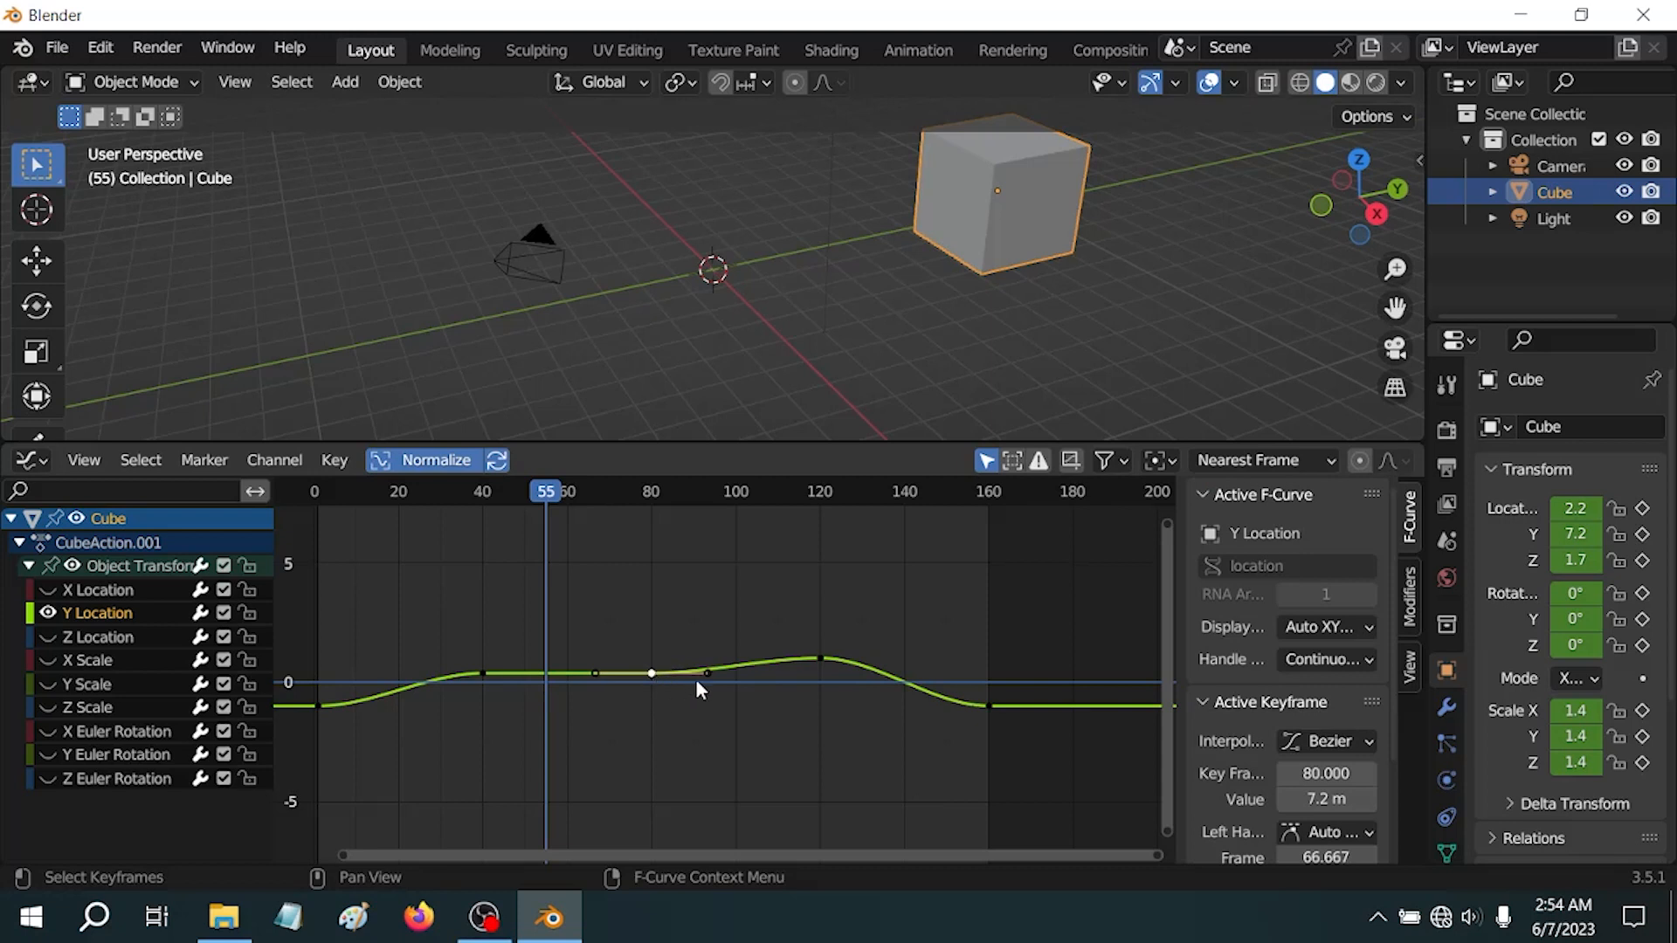
pyautogui.moveTo(710, 671); pyautogui.dragTo(718, 755)
pyautogui.moveTo(632, 652); pyautogui.dragTo(582, 625)
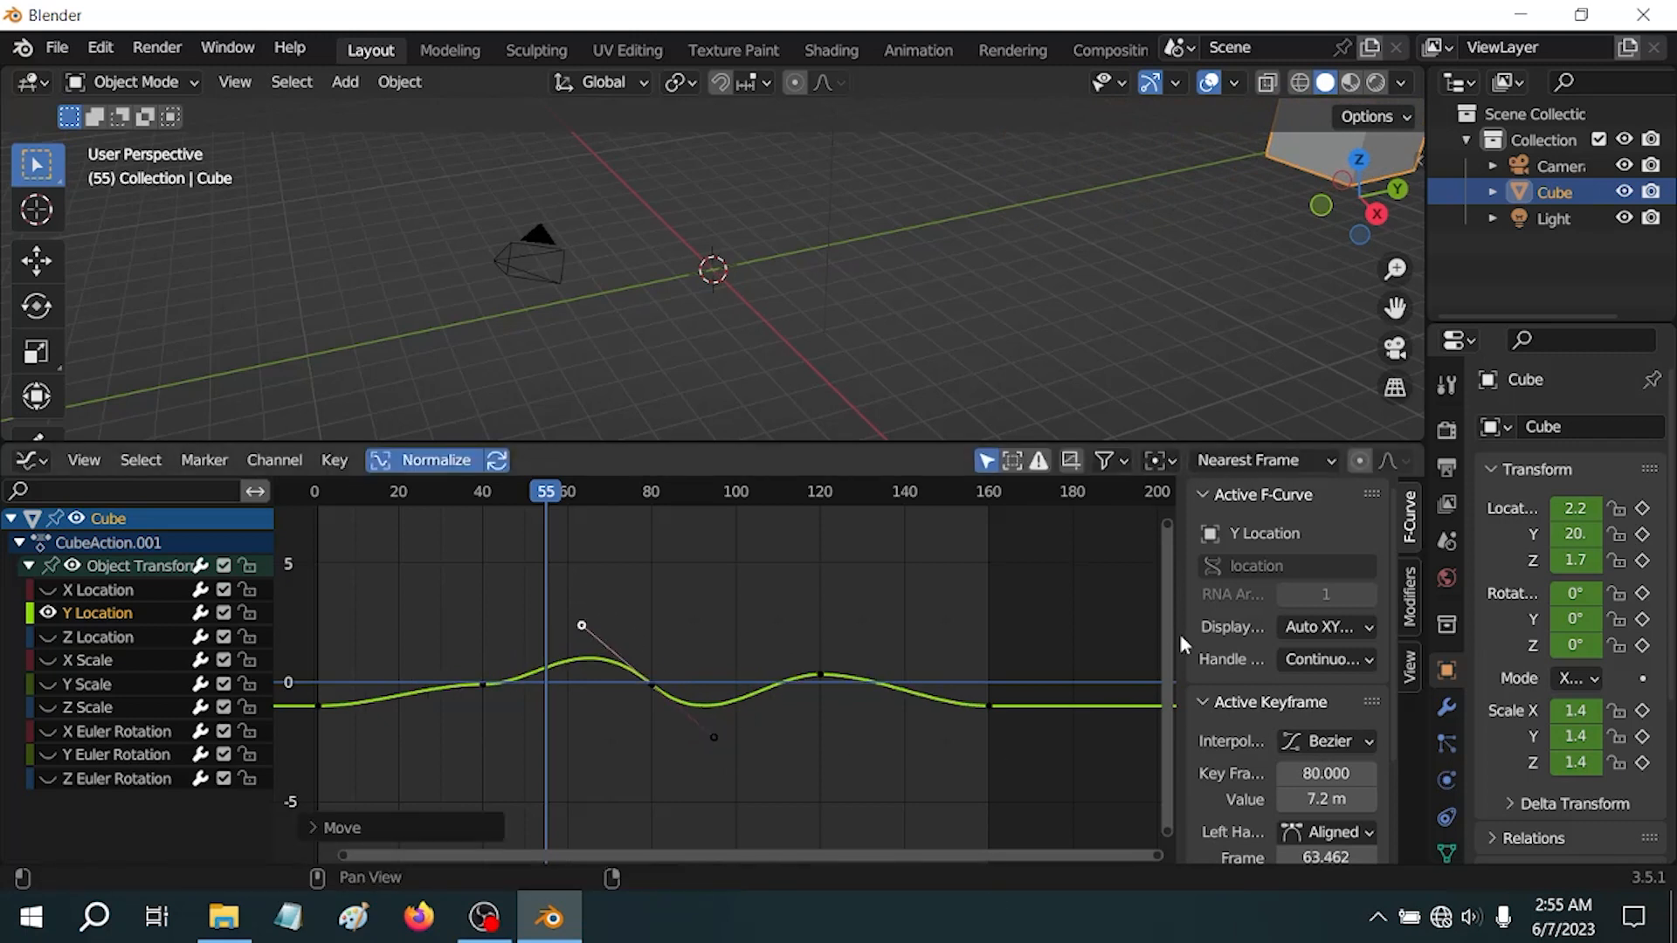
# Widen the Graph Editor sidebar and examine the active keyframe's interpolation, handle types and handle values
pyautogui.moveTo(1173, 642); pyautogui.dragTo(1083, 644)
pyautogui.click(1289, 745)
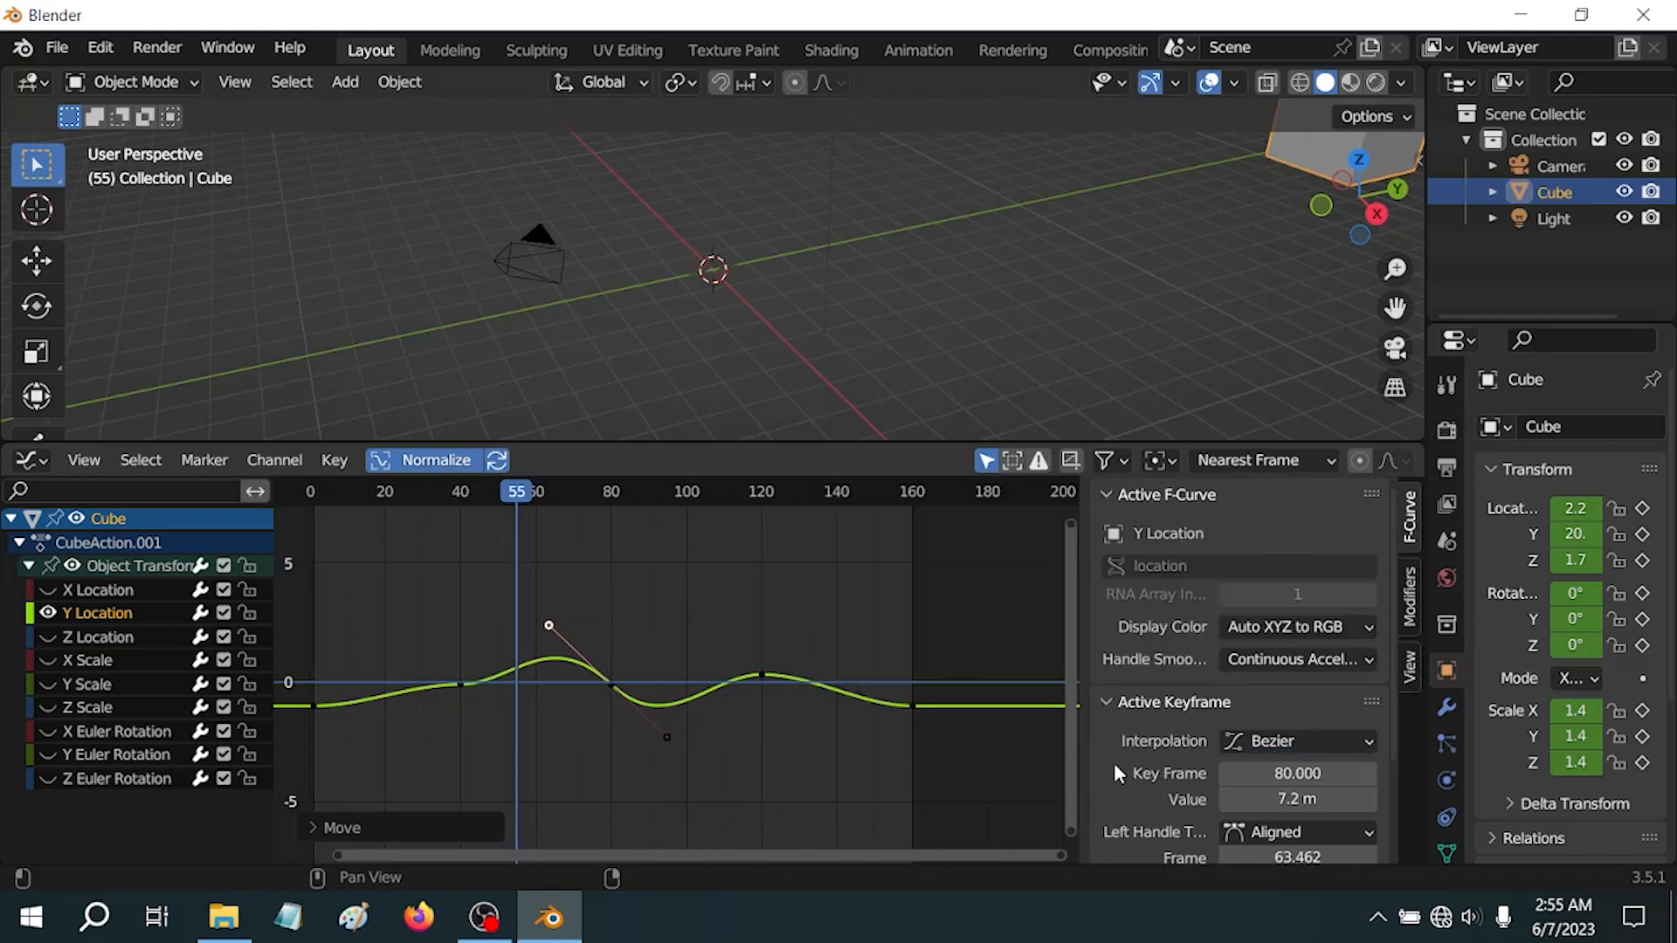
pyautogui.scroll(-2, 1215, 777)
pyautogui.scroll(-4, 1219, 787)
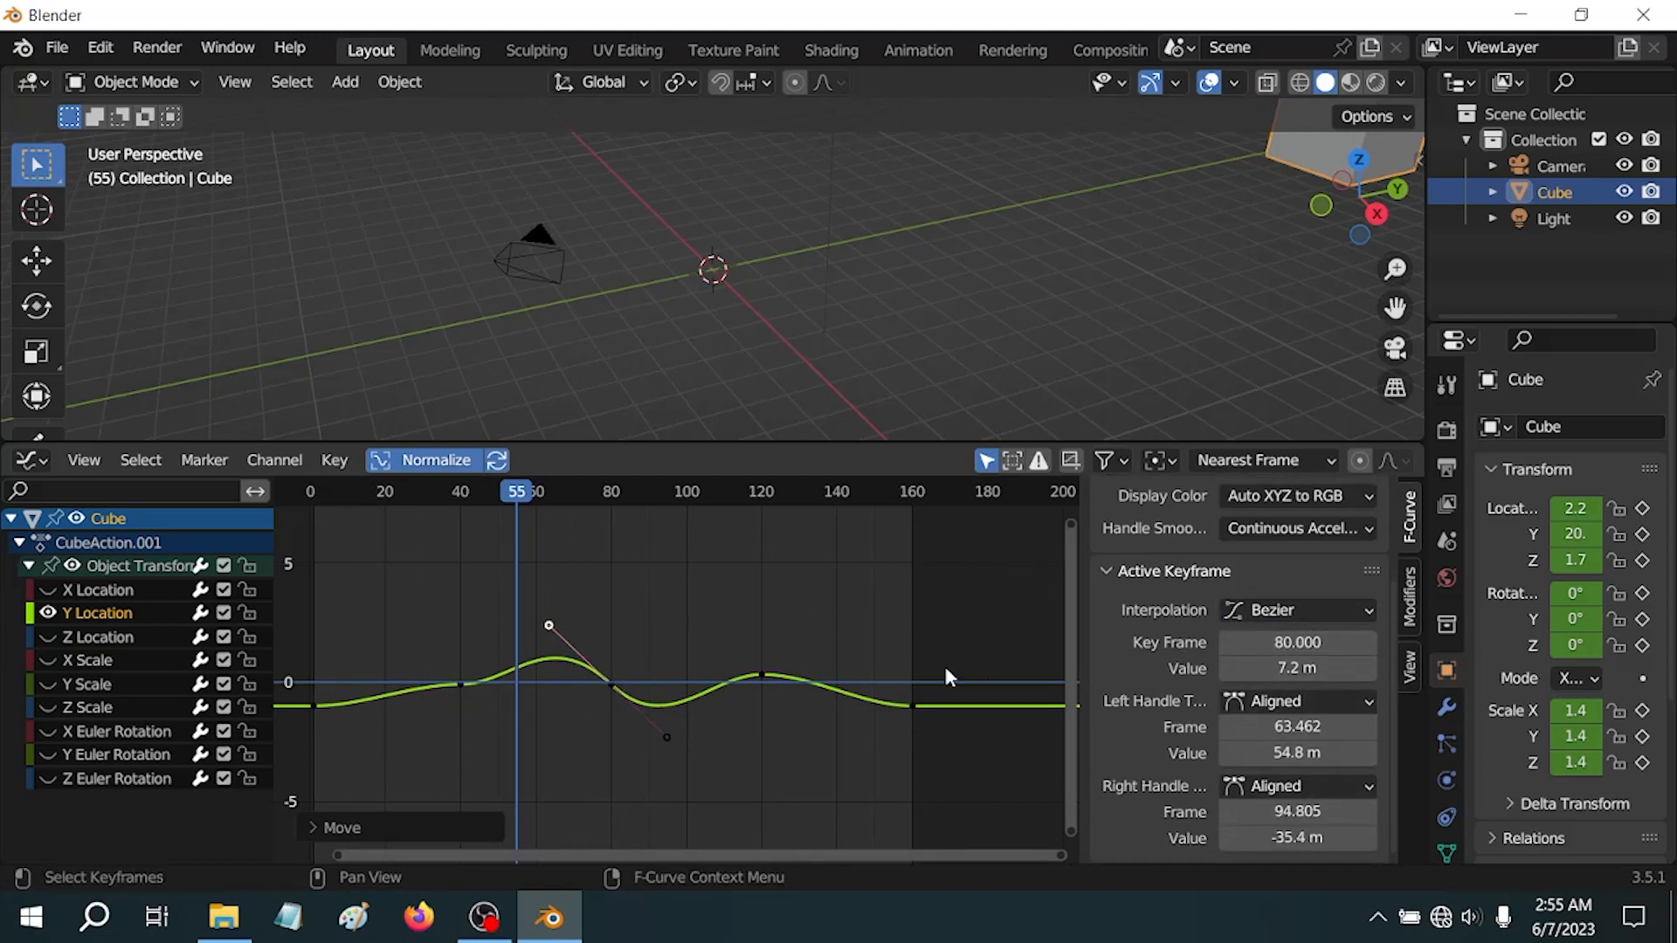
# Move the Y Location keyframe at frame 80 freely and reshape the curve by repositioning its right handle
pyautogui.click(611, 685)
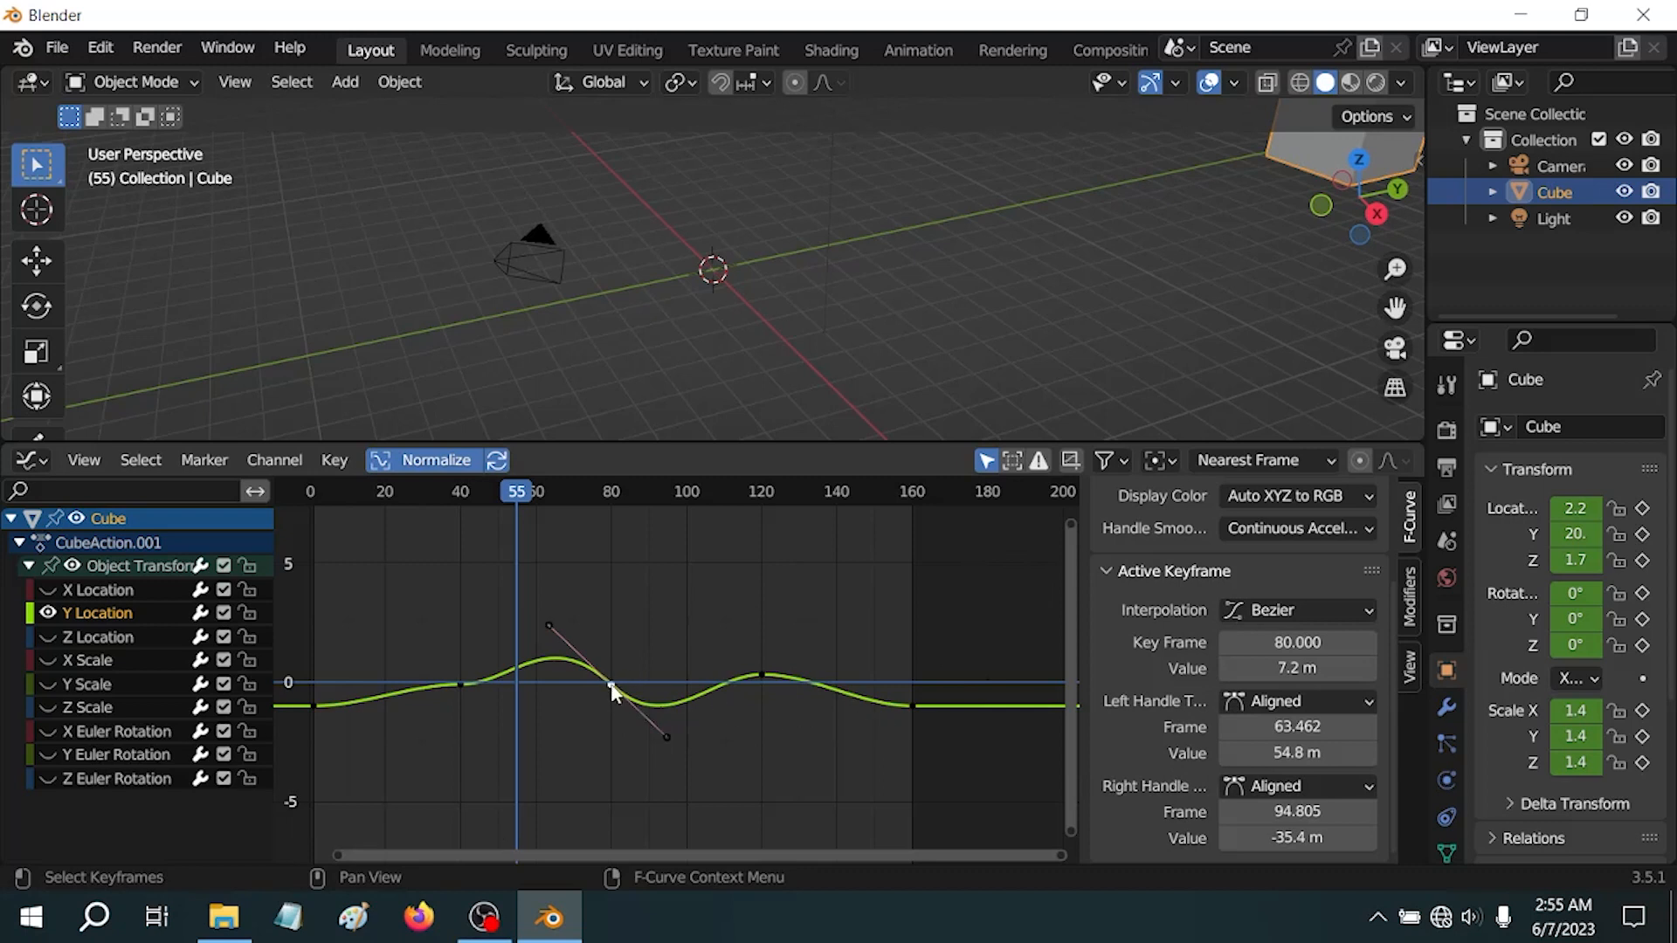
pyautogui.press('g')
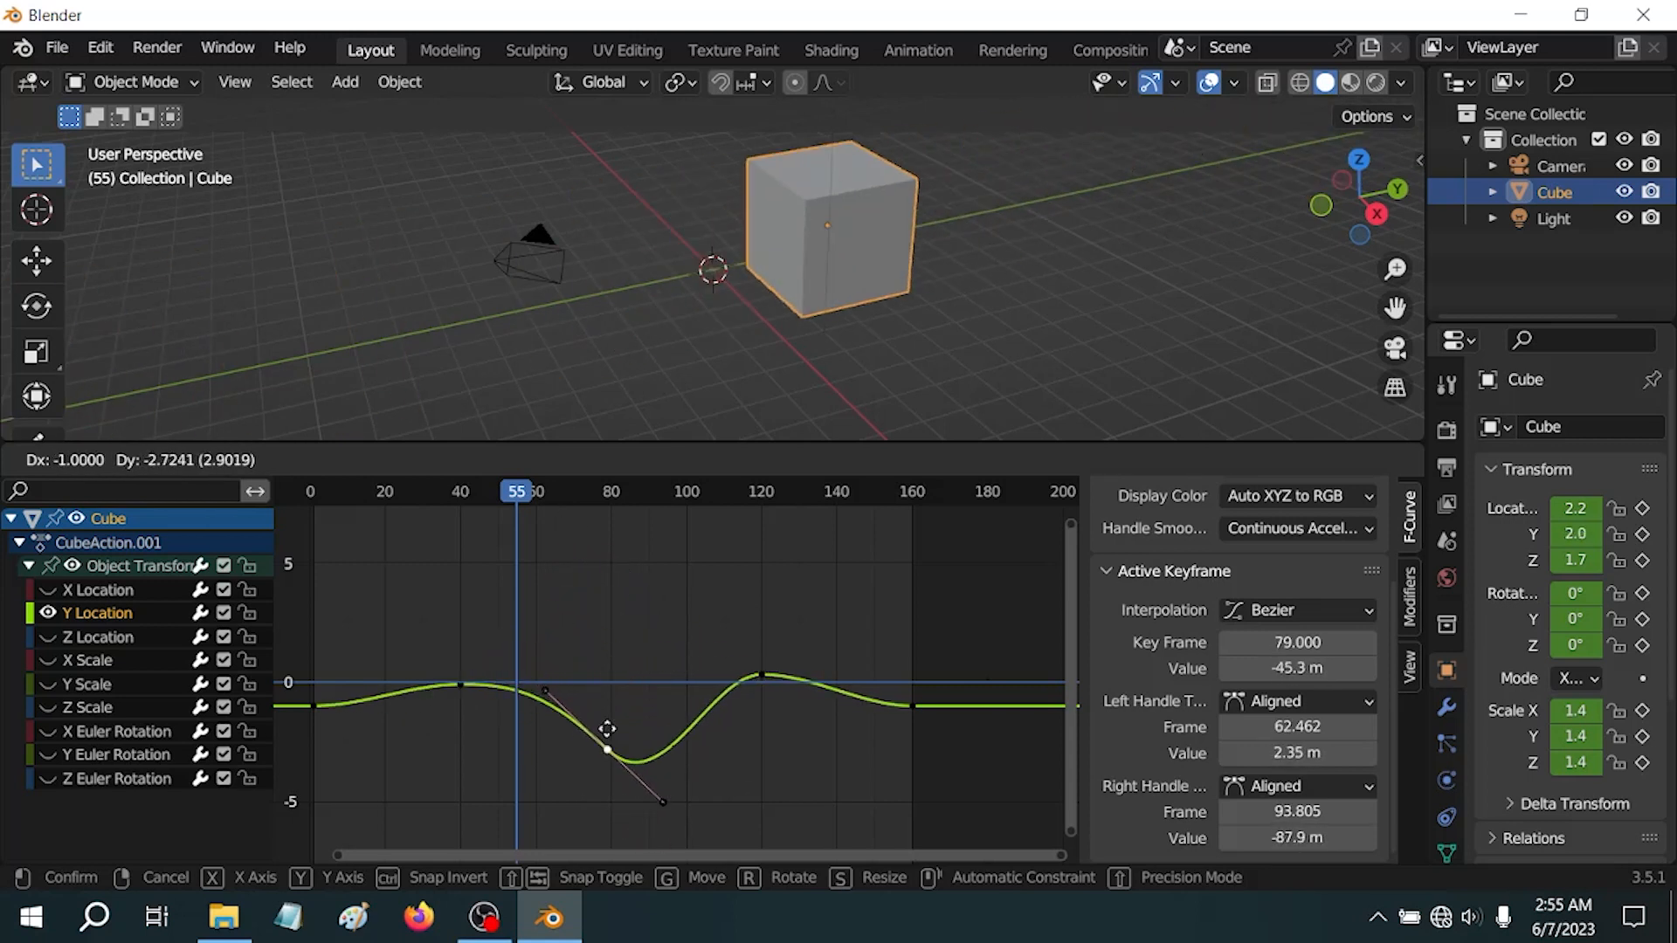
pyautogui.click(584, 572)
pyautogui.click(670, 679)
pyautogui.press('g')
pyautogui.click(733, 652)
# Raise the Y Location peak keyframe in successive moves to about 820 m at frame 79
pyautogui.click(615, 664)
pyautogui.press('g')
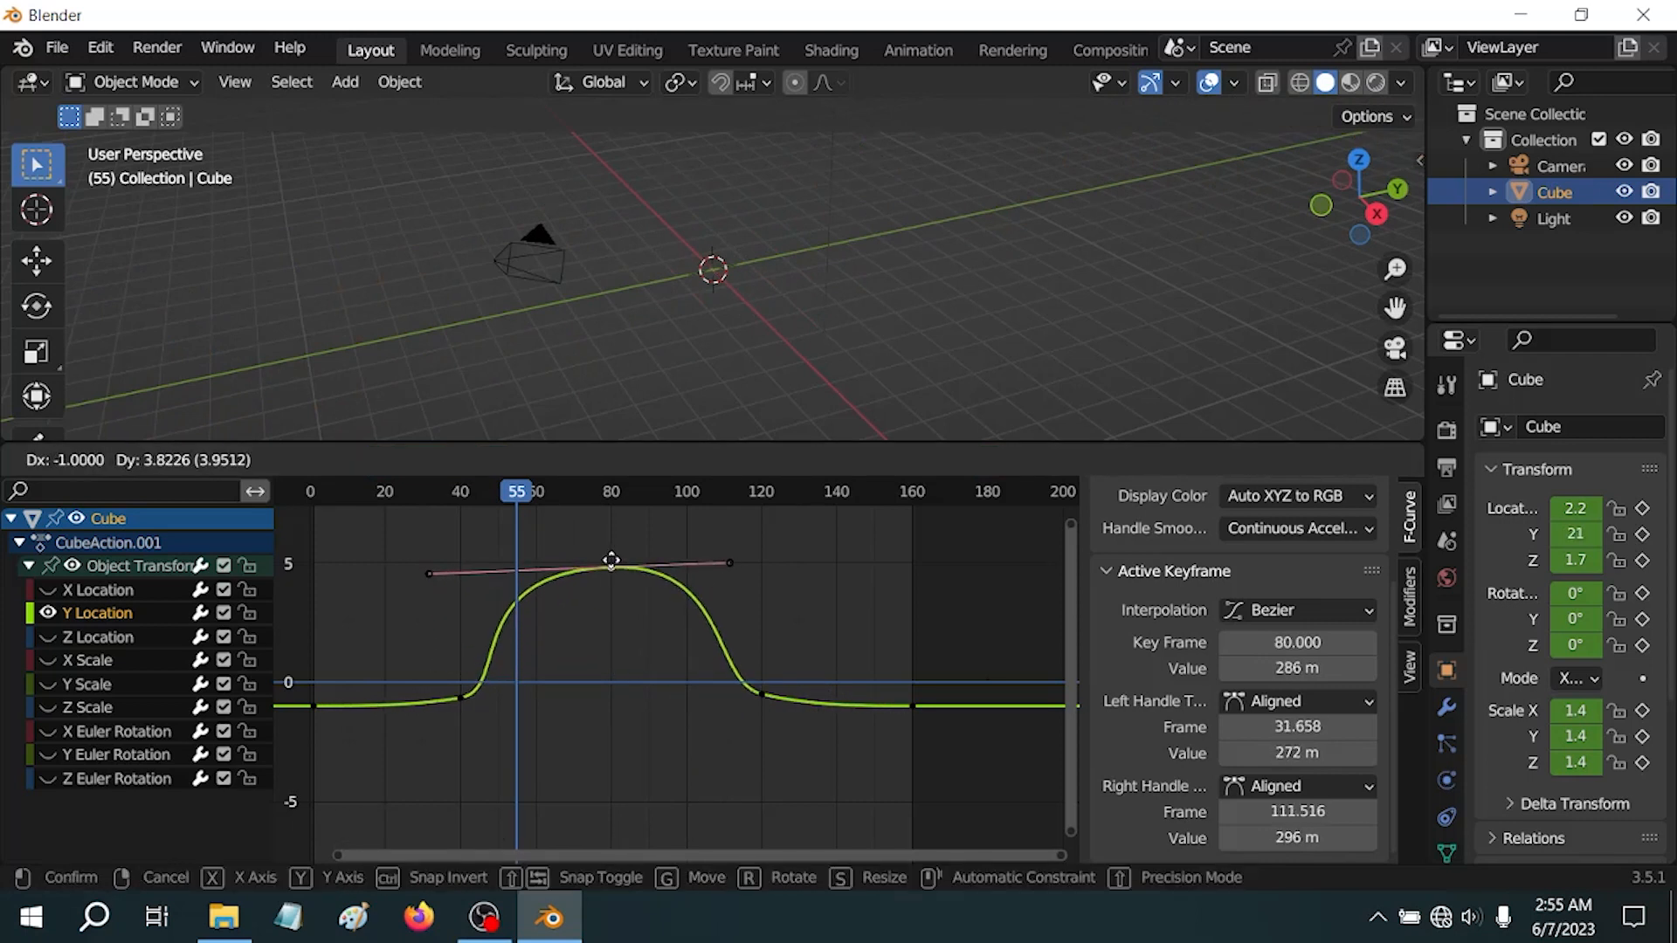
pyautogui.rightClick(615, 564)
pyautogui.click(616, 574)
pyautogui.click(613, 658)
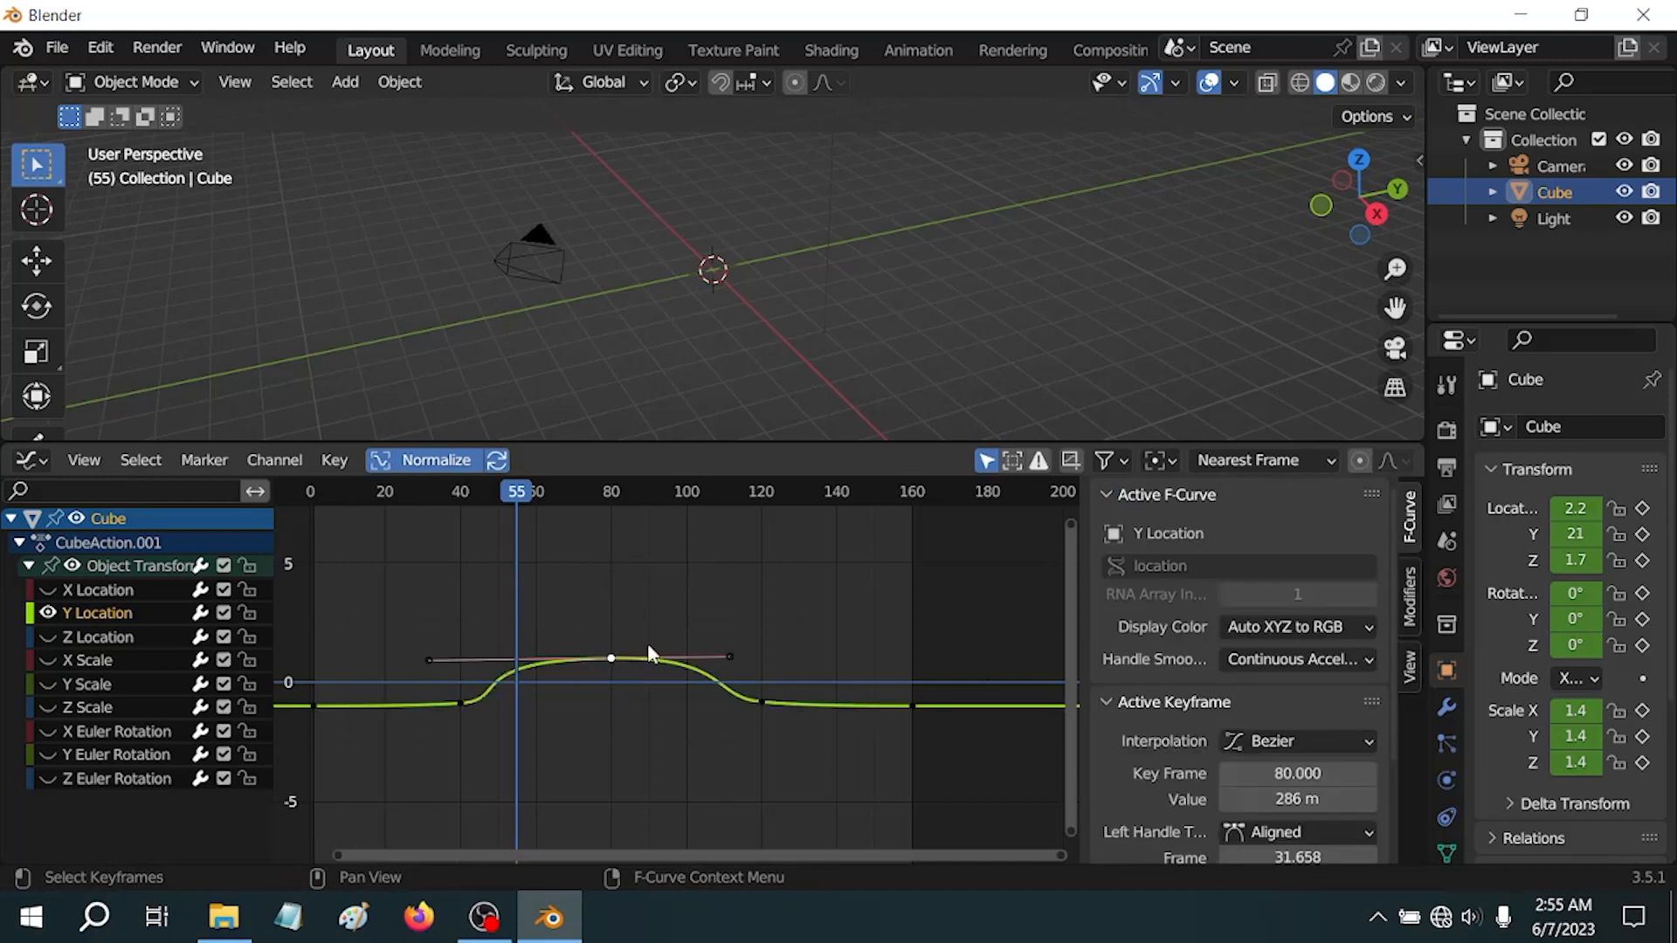
pyautogui.press('g')
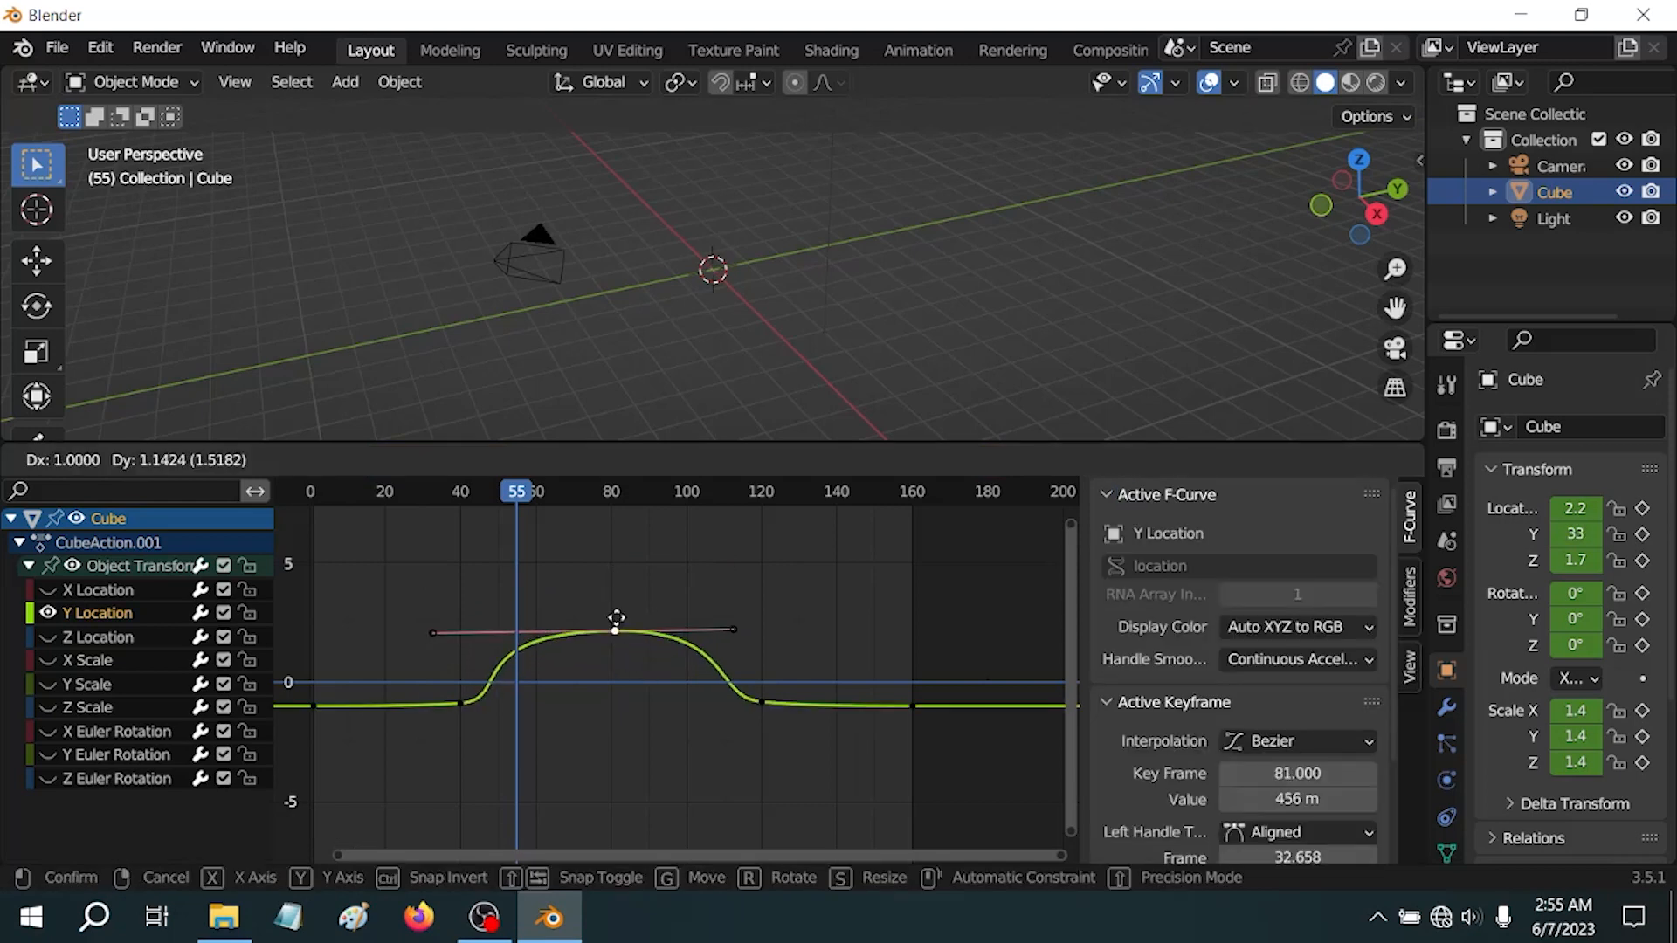
pyautogui.click(651, 597)
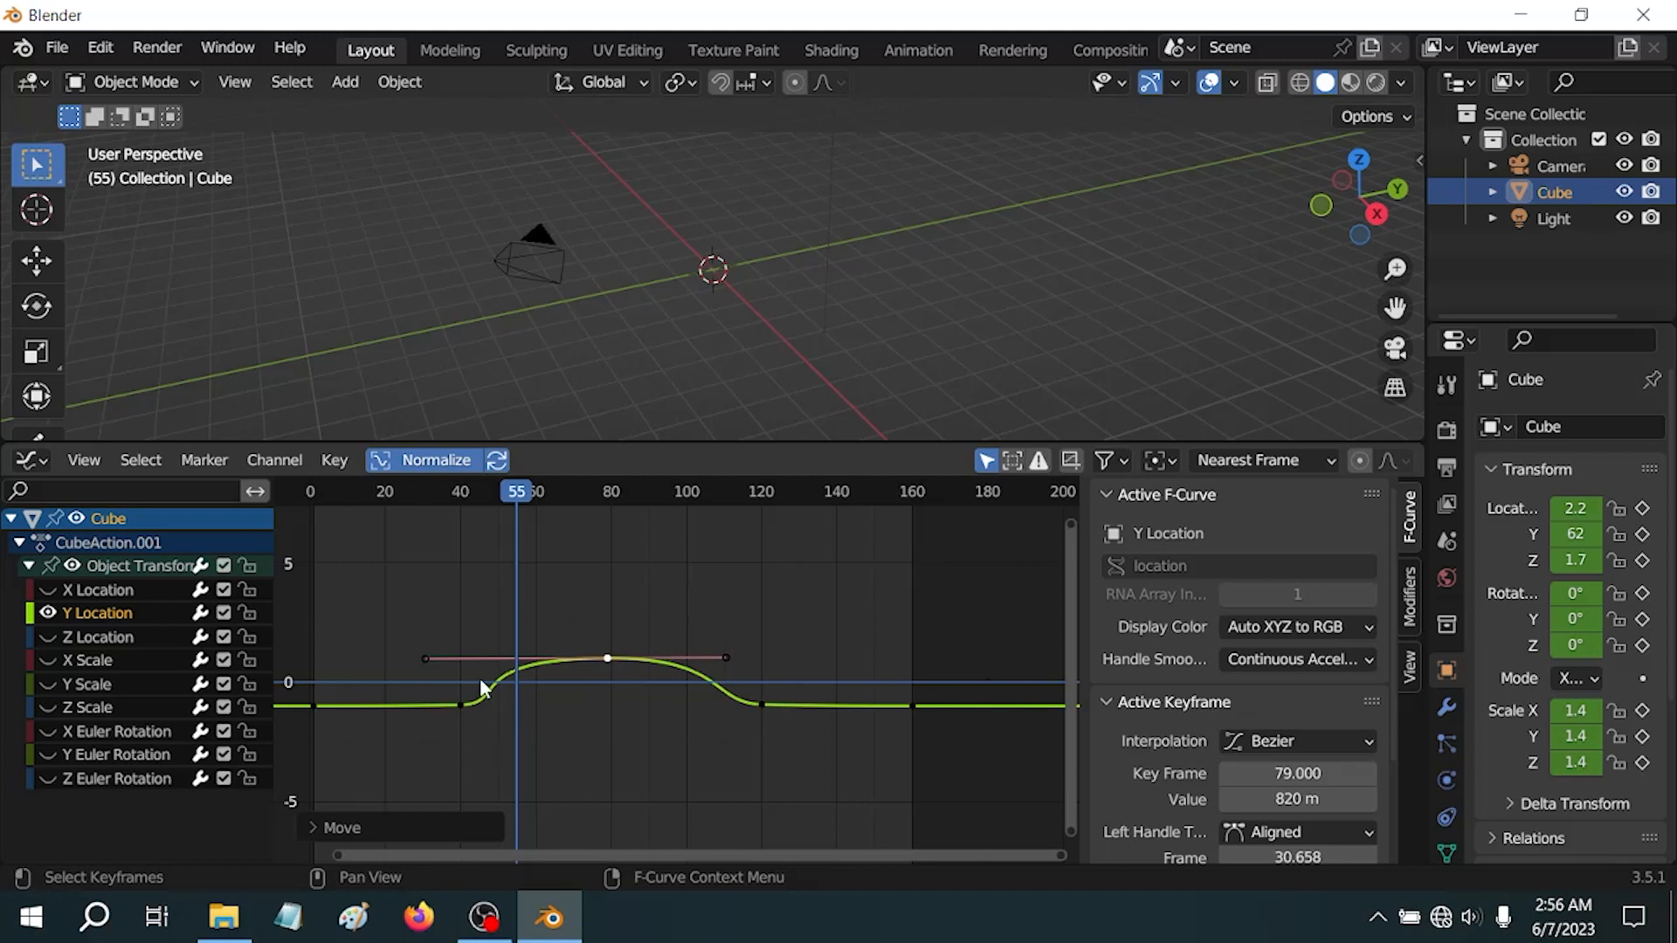
# Shorten the peak keyframe's left handle to about frame 50 and move the keyframe to about 2503 m at frame 78
pyautogui.moveTo(729, 657)
pyautogui.mouseDown()
pyautogui.moveTo(711, 655)
pyautogui.moveTo(745, 644)
pyautogui.moveTo(753, 667)
pyautogui.moveTo(721, 655)
pyautogui.mouseUp()
pyautogui.moveTo(605, 658); pyautogui.dragTo(609, 568)
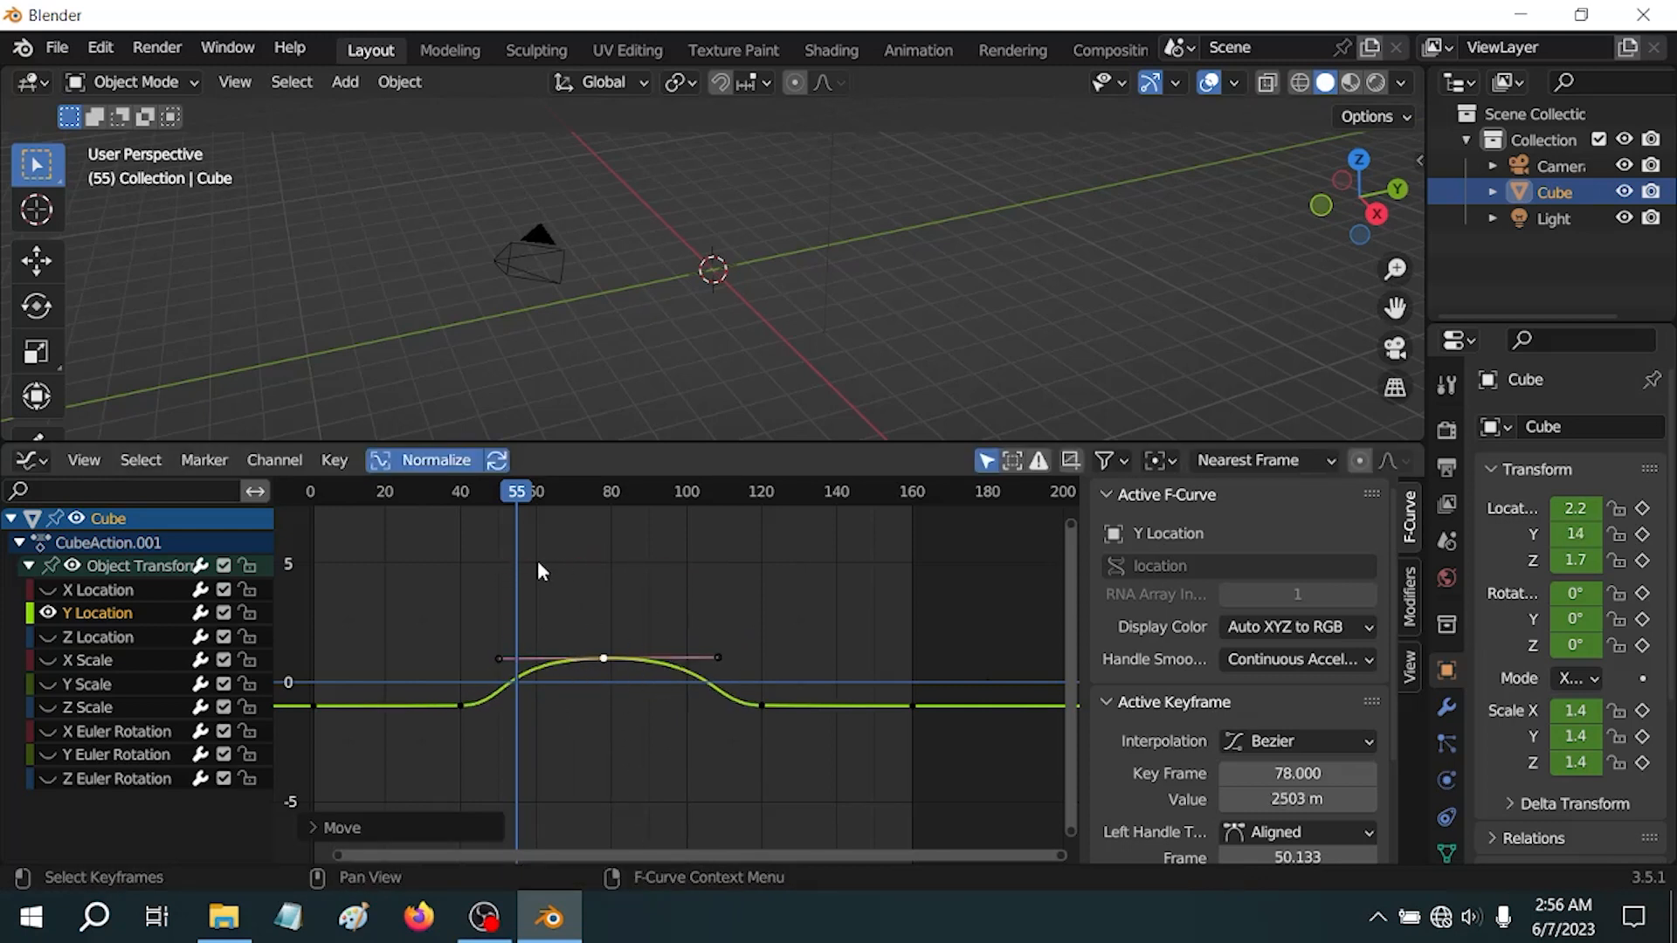
# Insert a Y Location keyframe at frame 134 and tilt its handles to nearly vertical
pyautogui.moveTo(529, 504); pyautogui.dragTo(812, 507)
pyautogui.rightClick(812, 542)
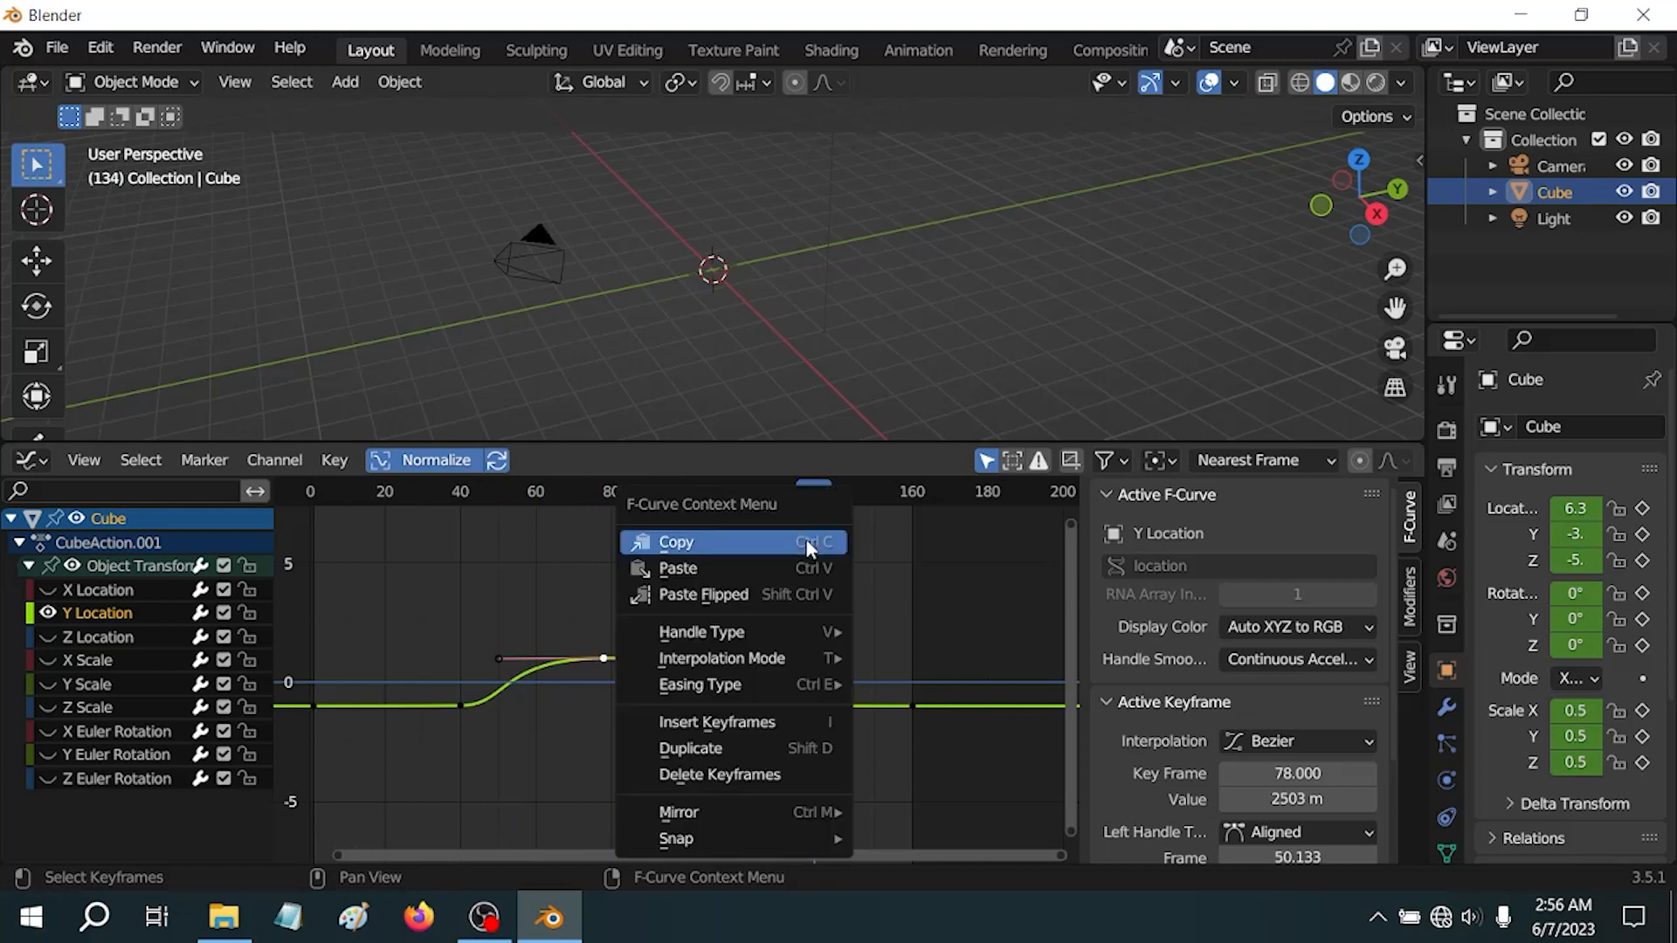
pyautogui.click(756, 724)
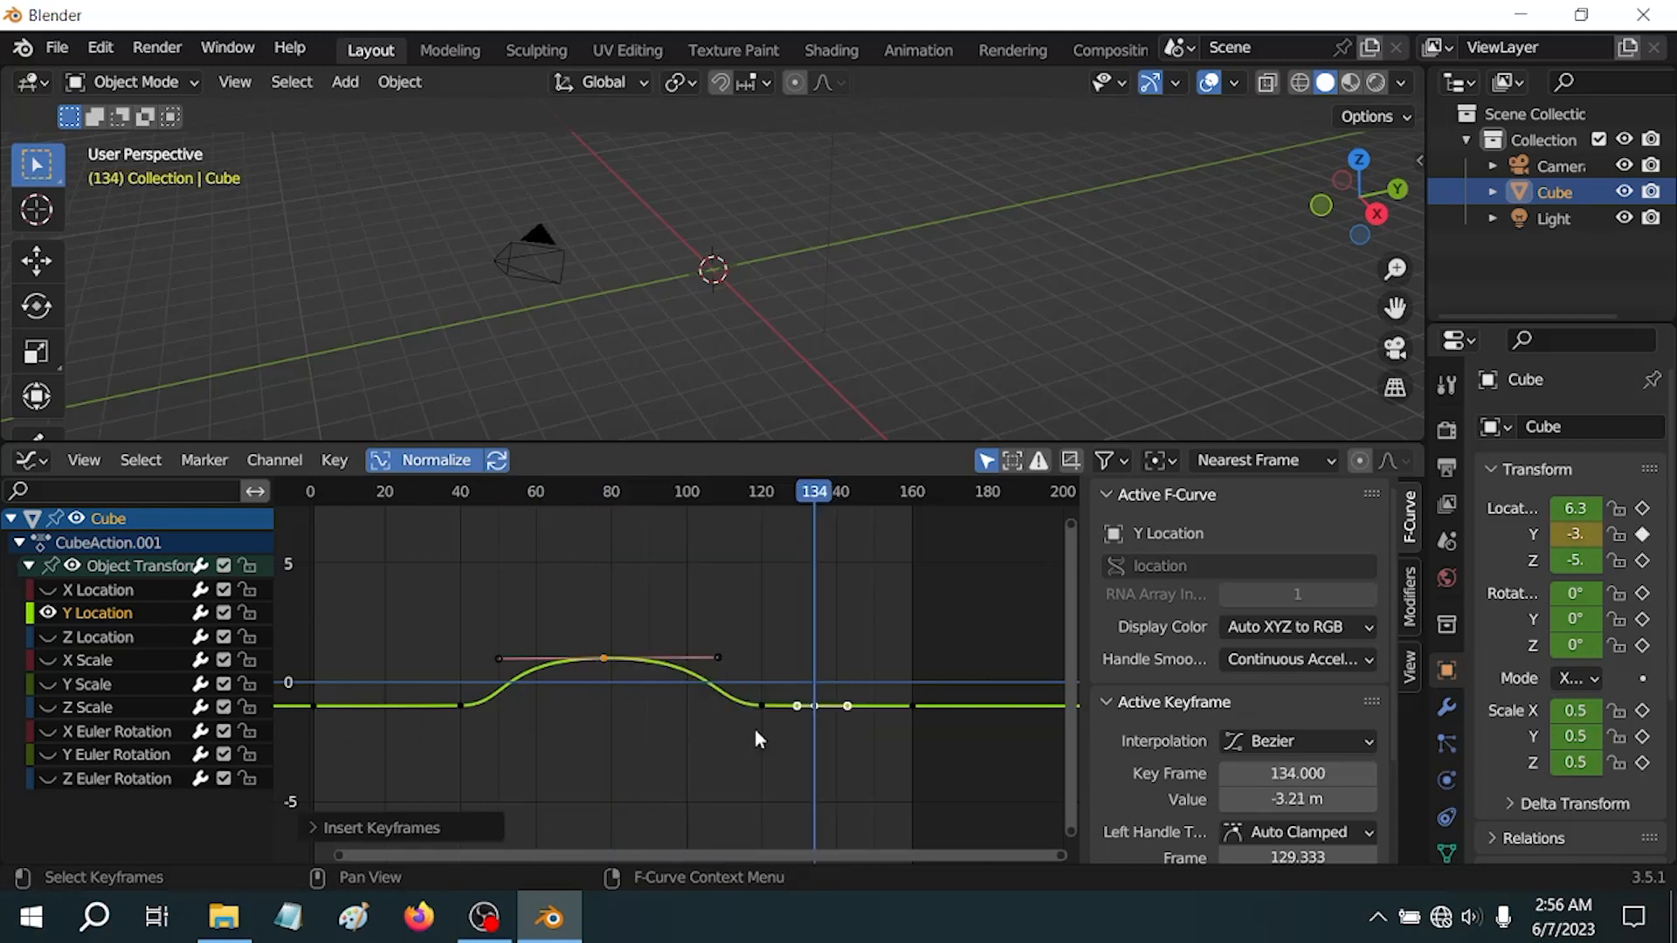
pyautogui.moveTo(852, 709); pyautogui.dragTo(836, 760)
pyautogui.moveTo(807, 695); pyautogui.dragTo(811, 750)
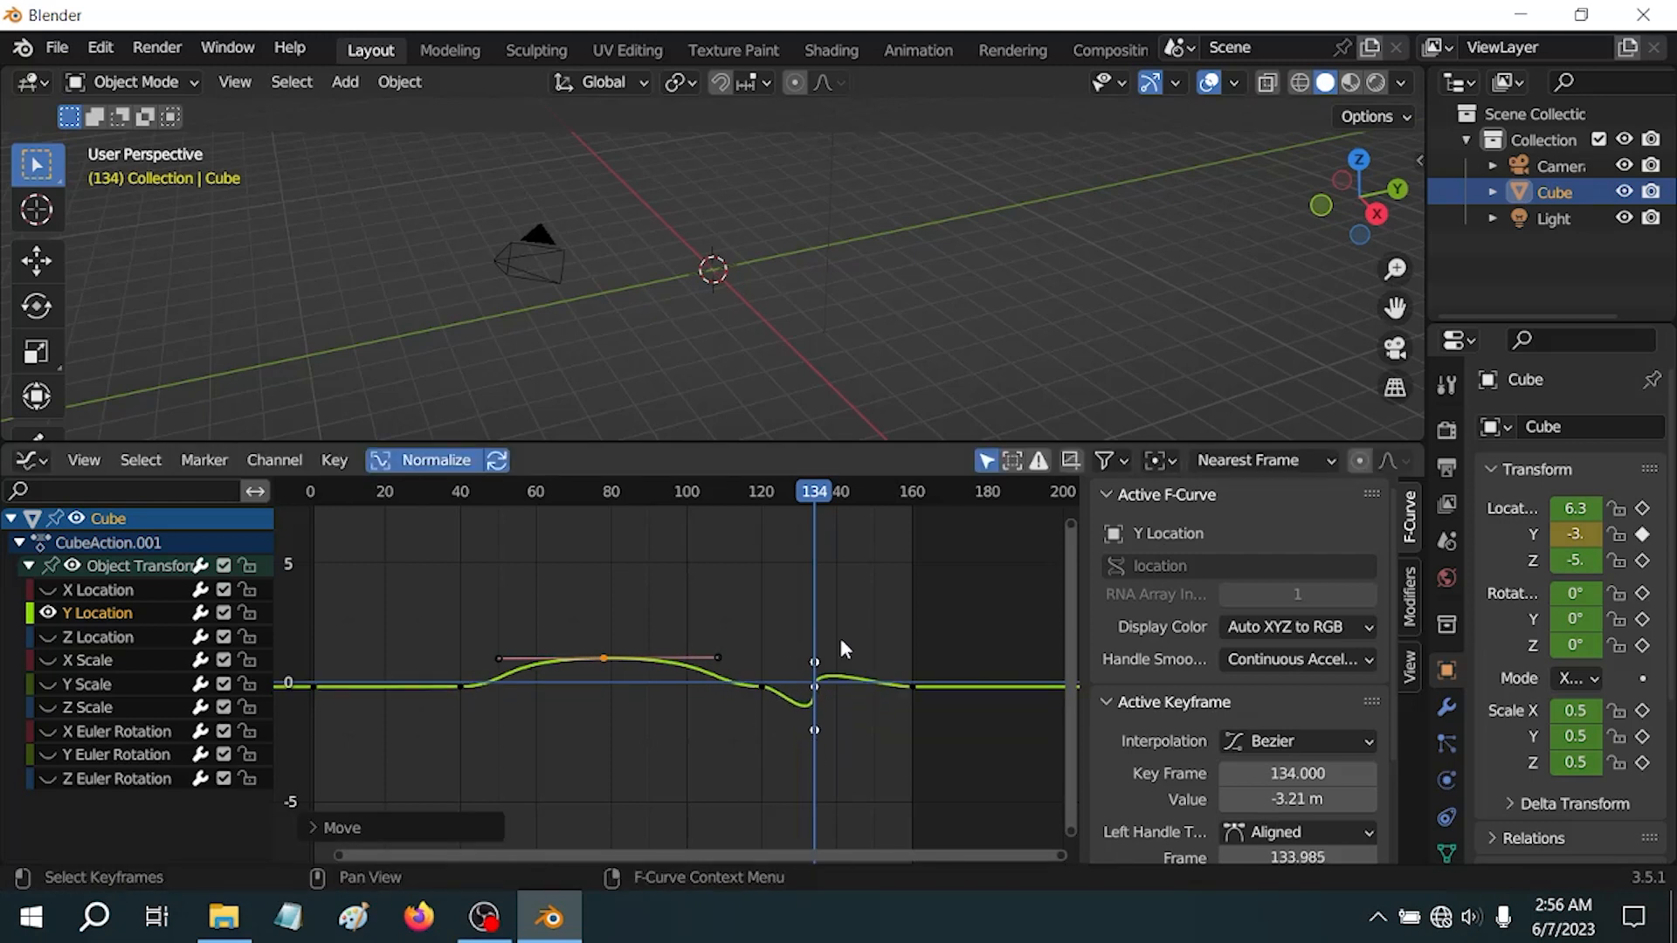
# Show the hidden location, scale and rotation channels in the Graph Editor again
pyautogui.moveTo(49, 591); pyautogui.dragTo(56, 760)
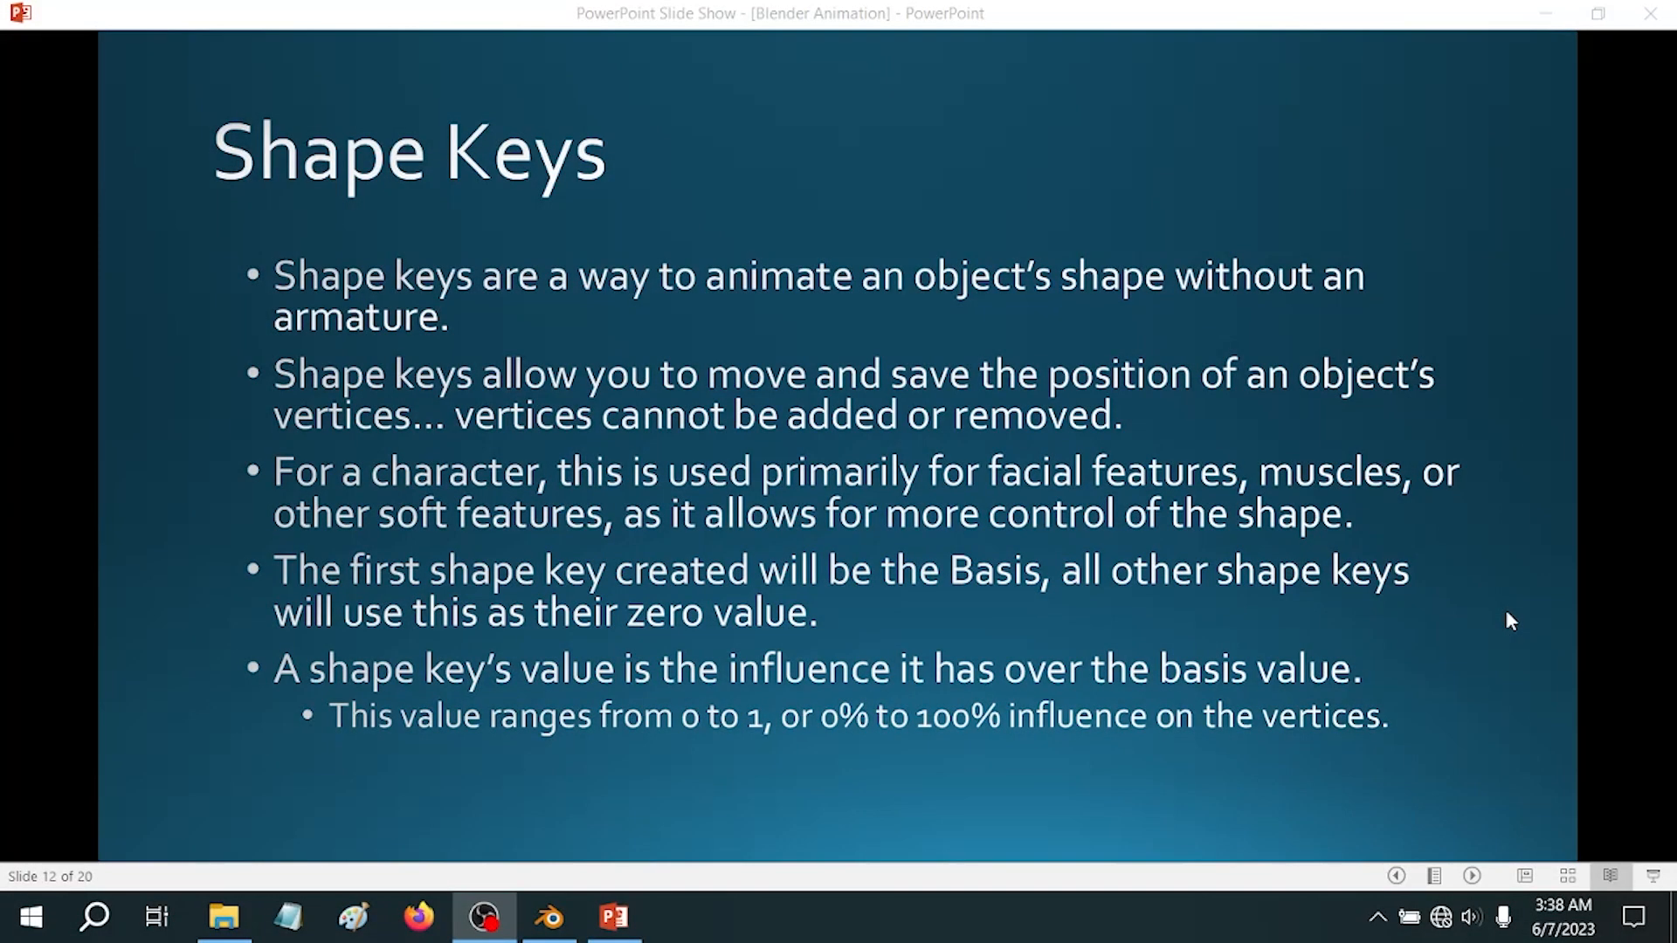
pyautogui.click(1504, 16)
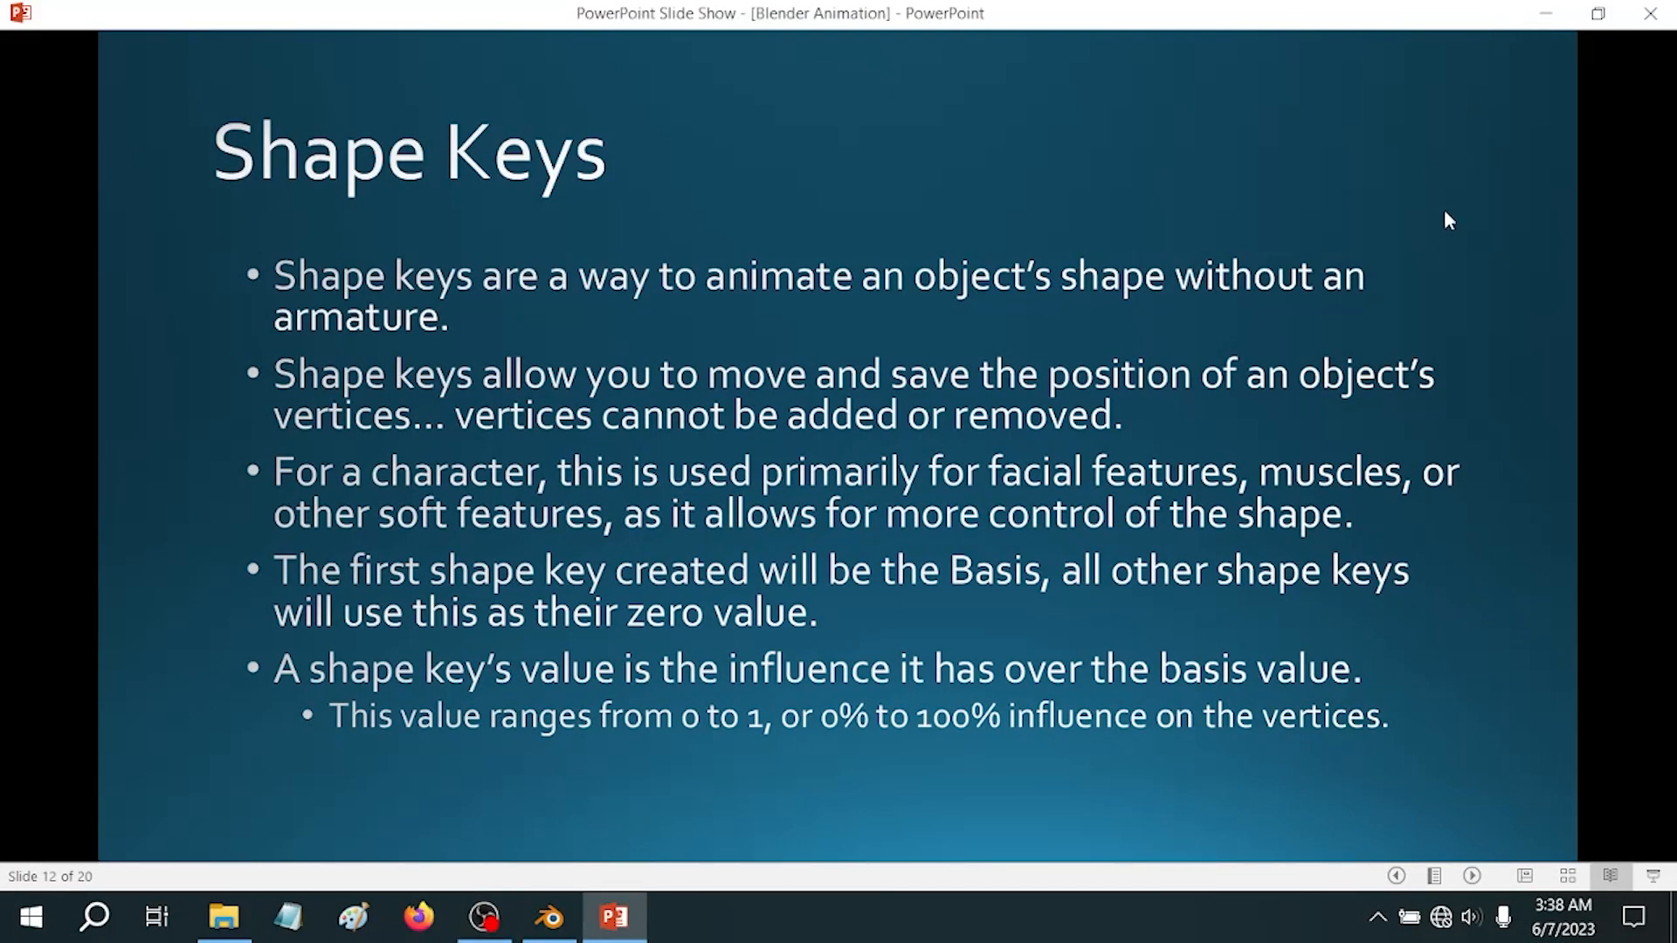
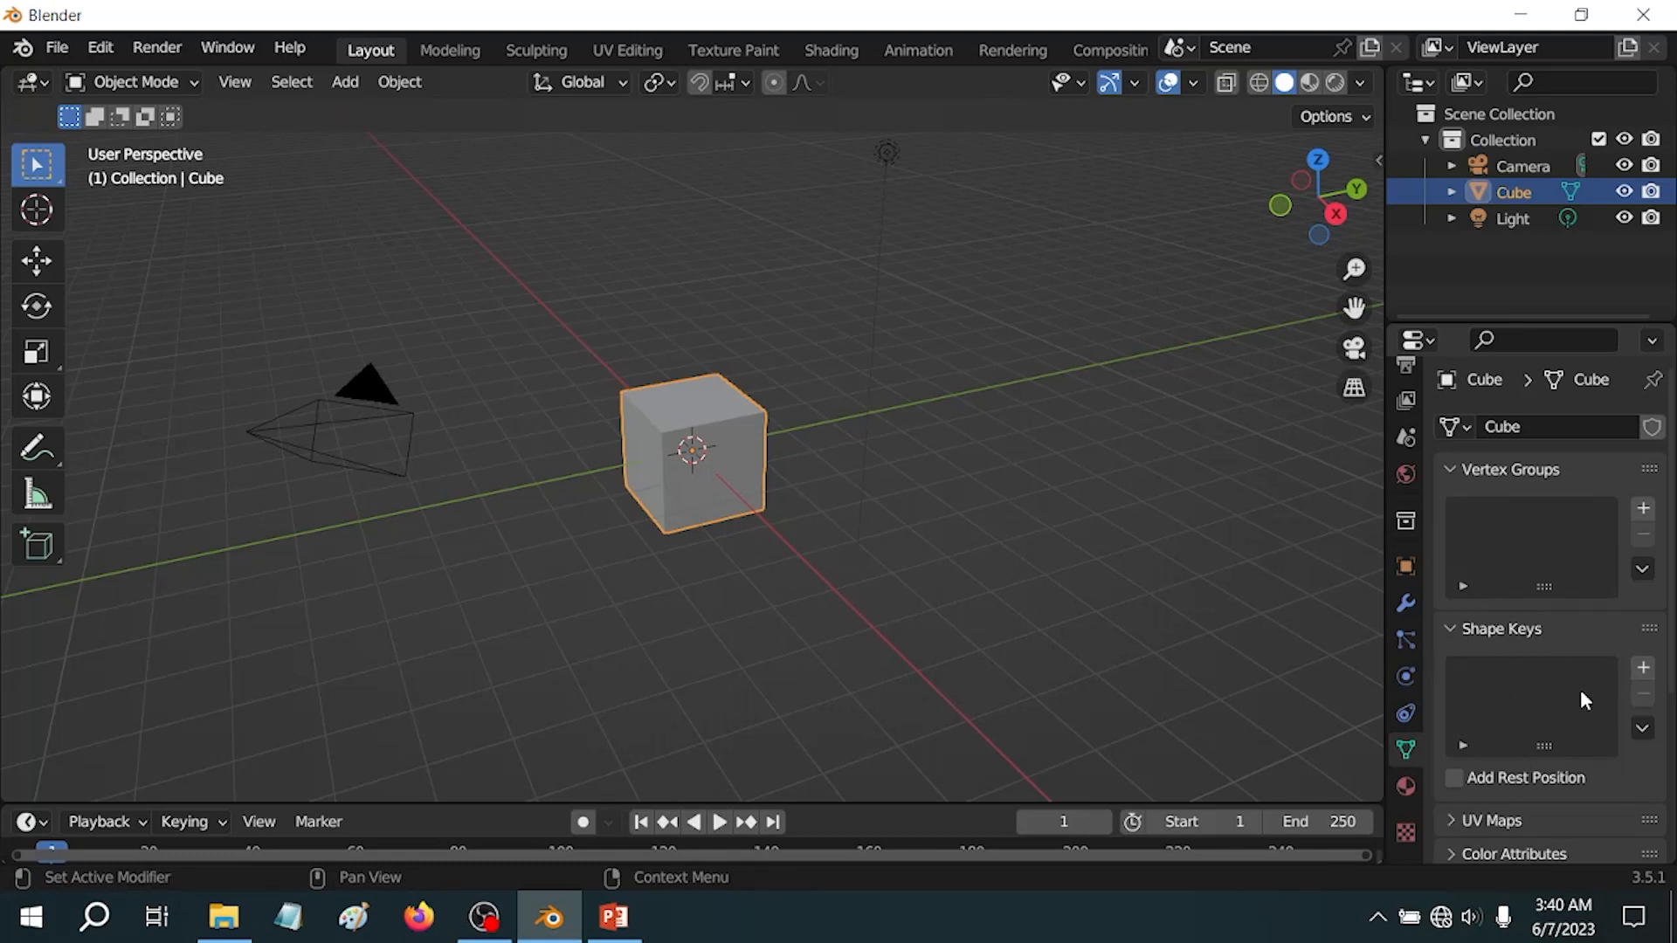
# Add a basis shape key to the default cube's mesh
pyautogui.click(1644, 671)
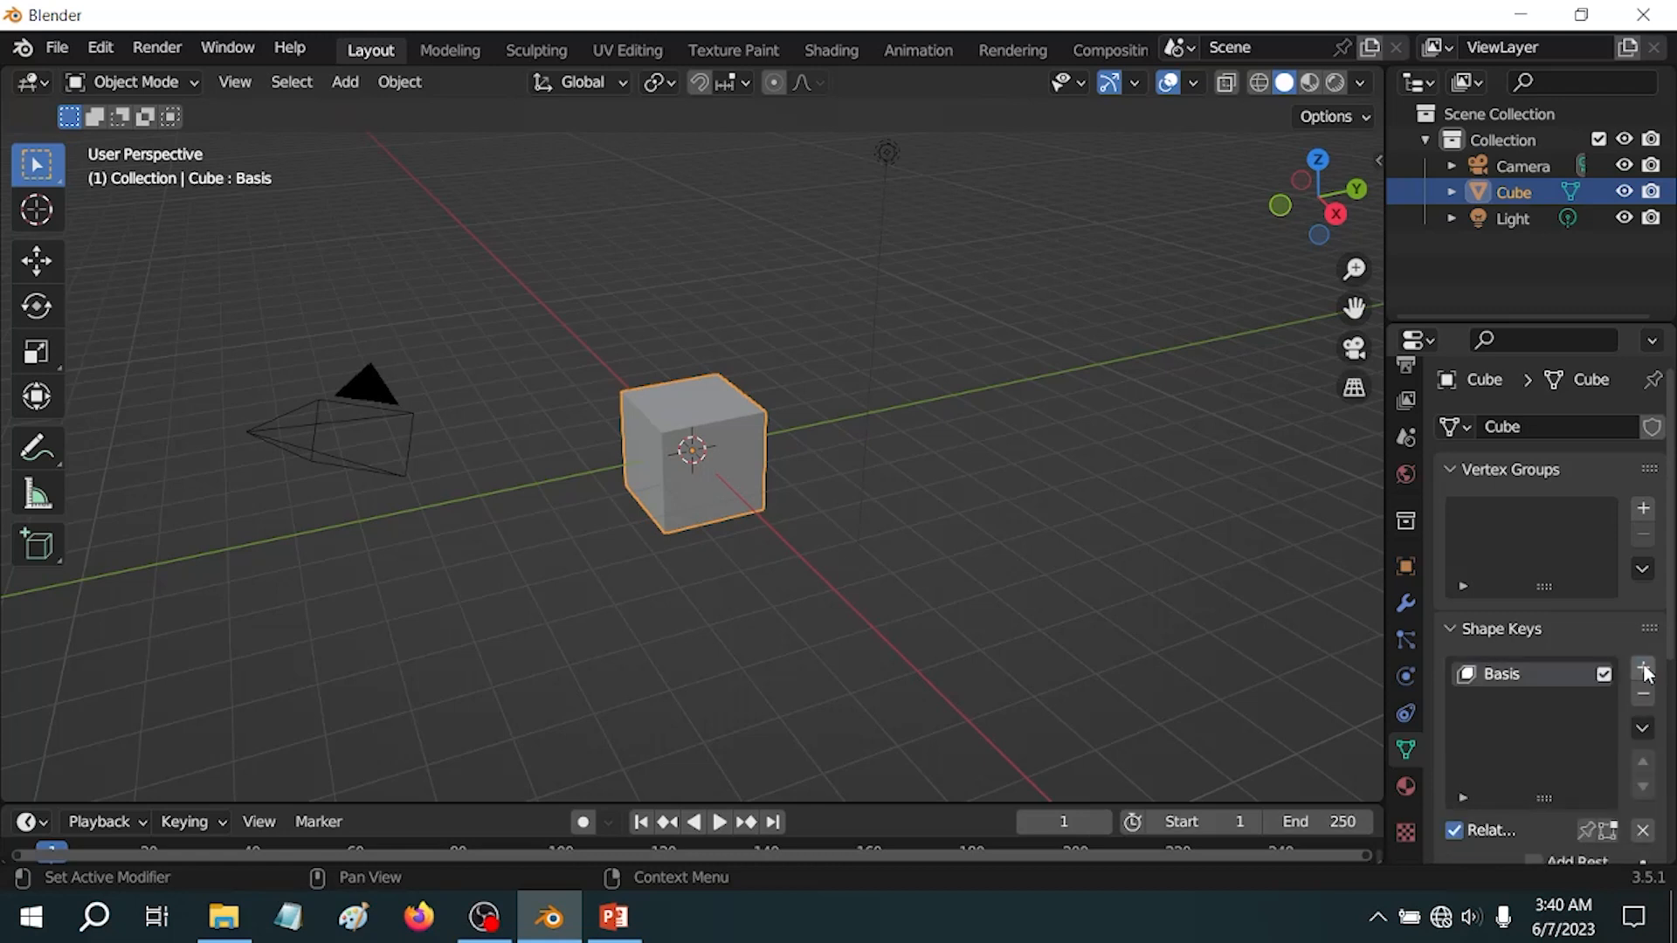
# Add two more shape keys to the cube and rename them top and bottom
pyautogui.click(1644, 671)
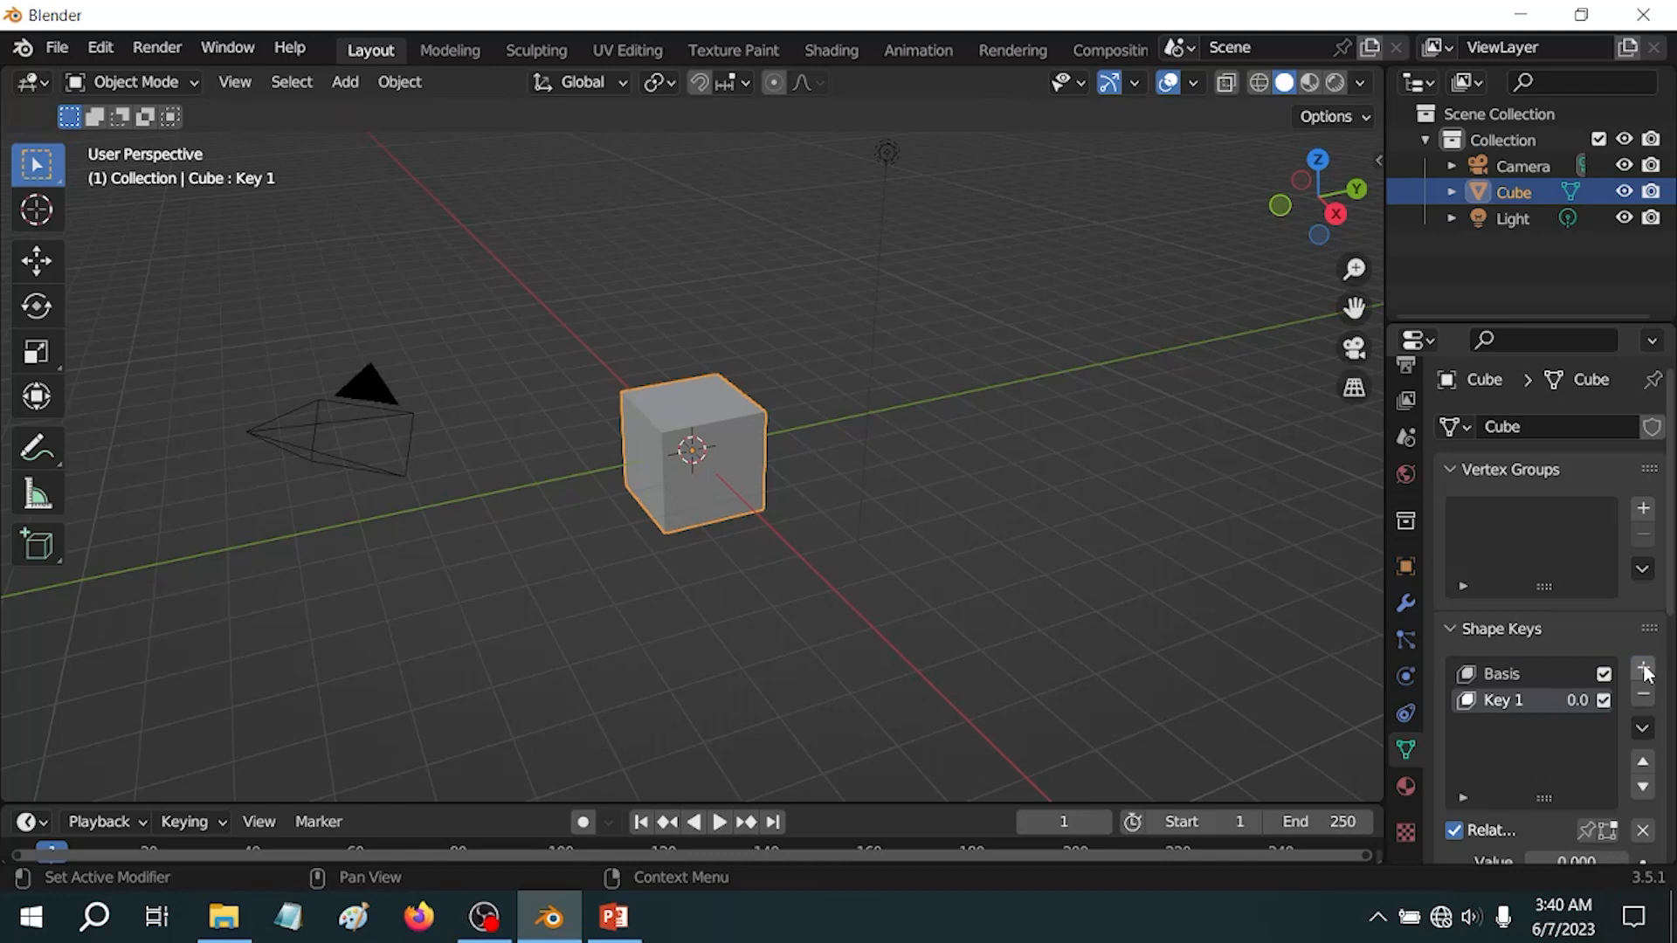
pyautogui.click(1644, 671)
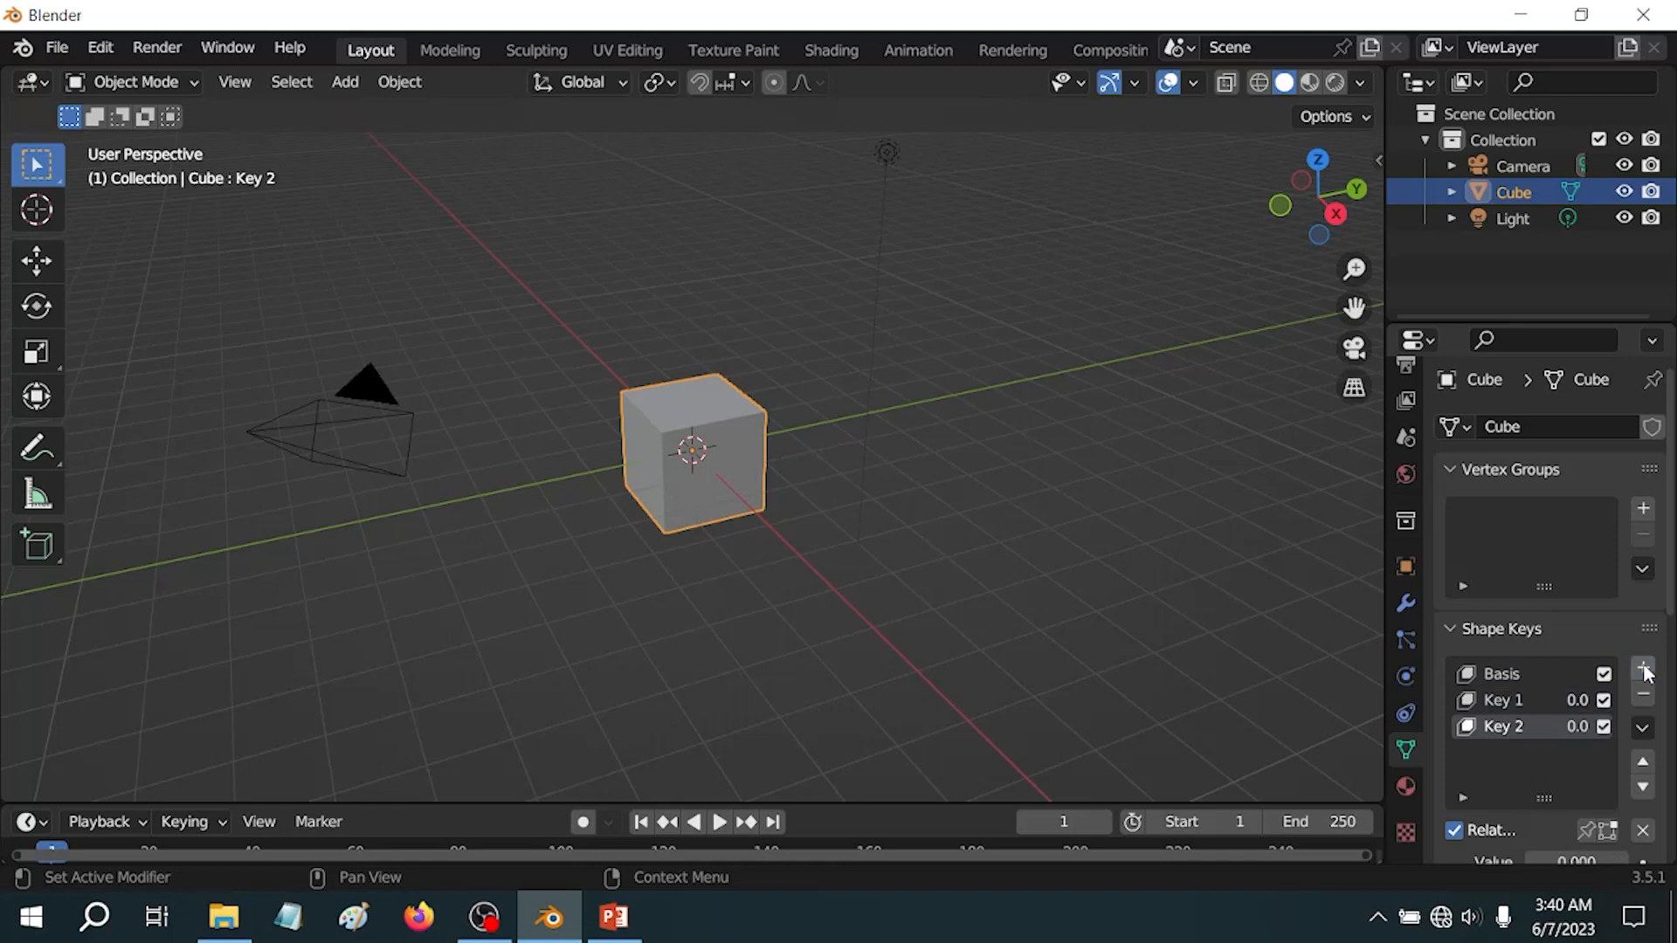
pyautogui.doubleClick(1526, 703)
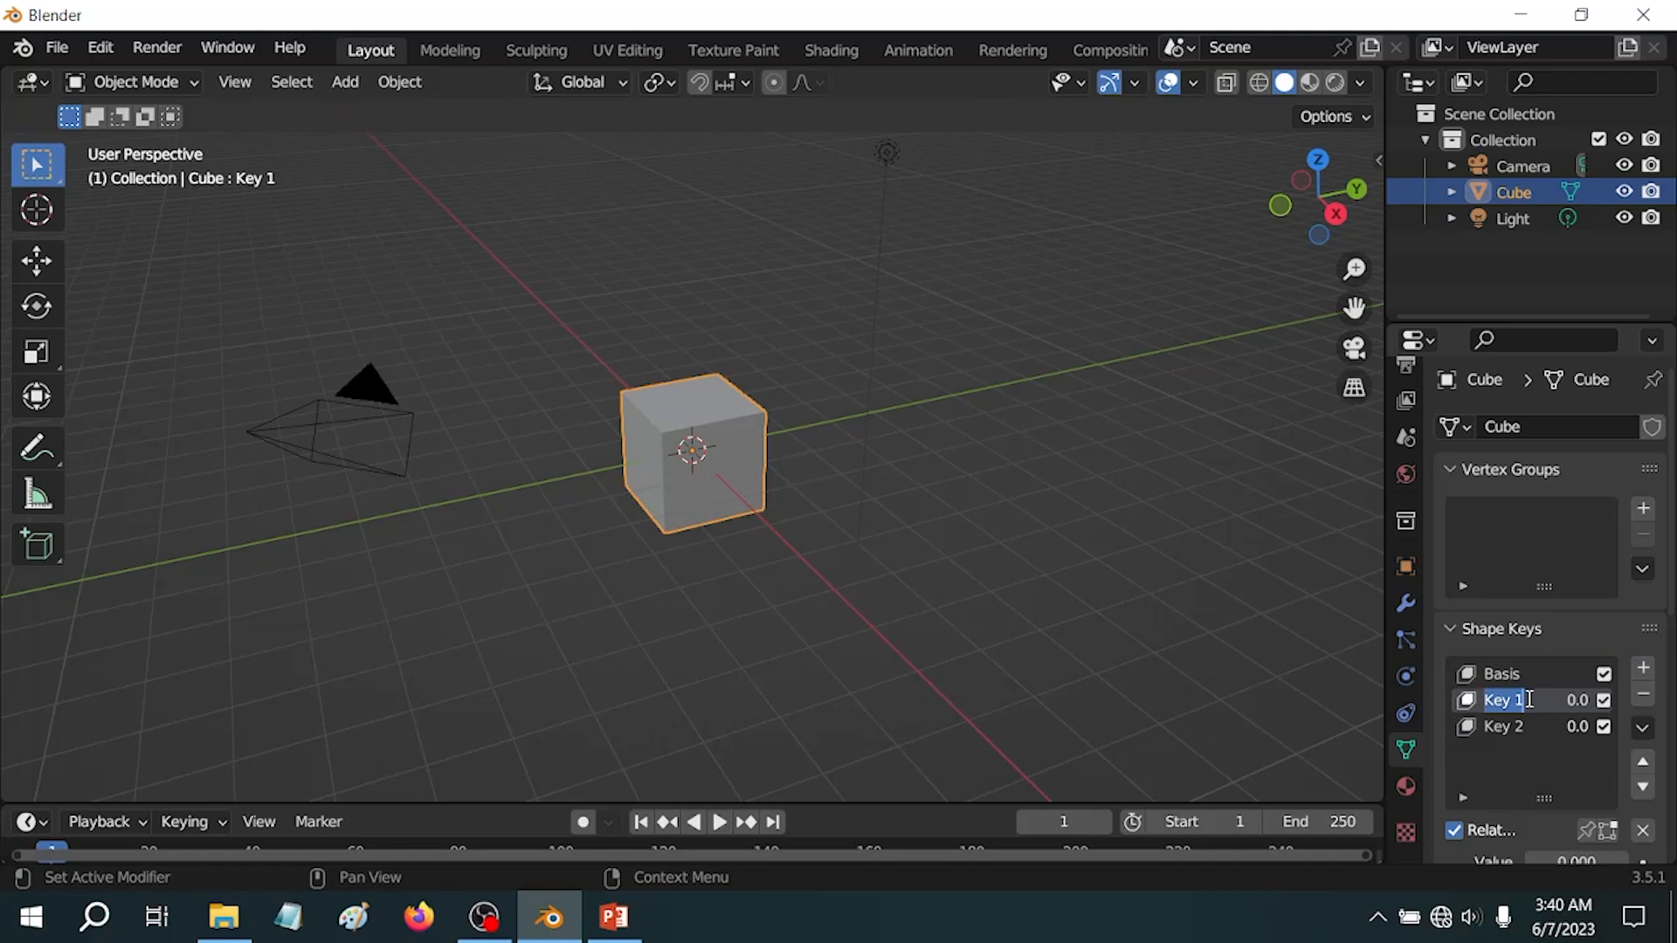
pyautogui.write('top')
pyautogui.press('Return')
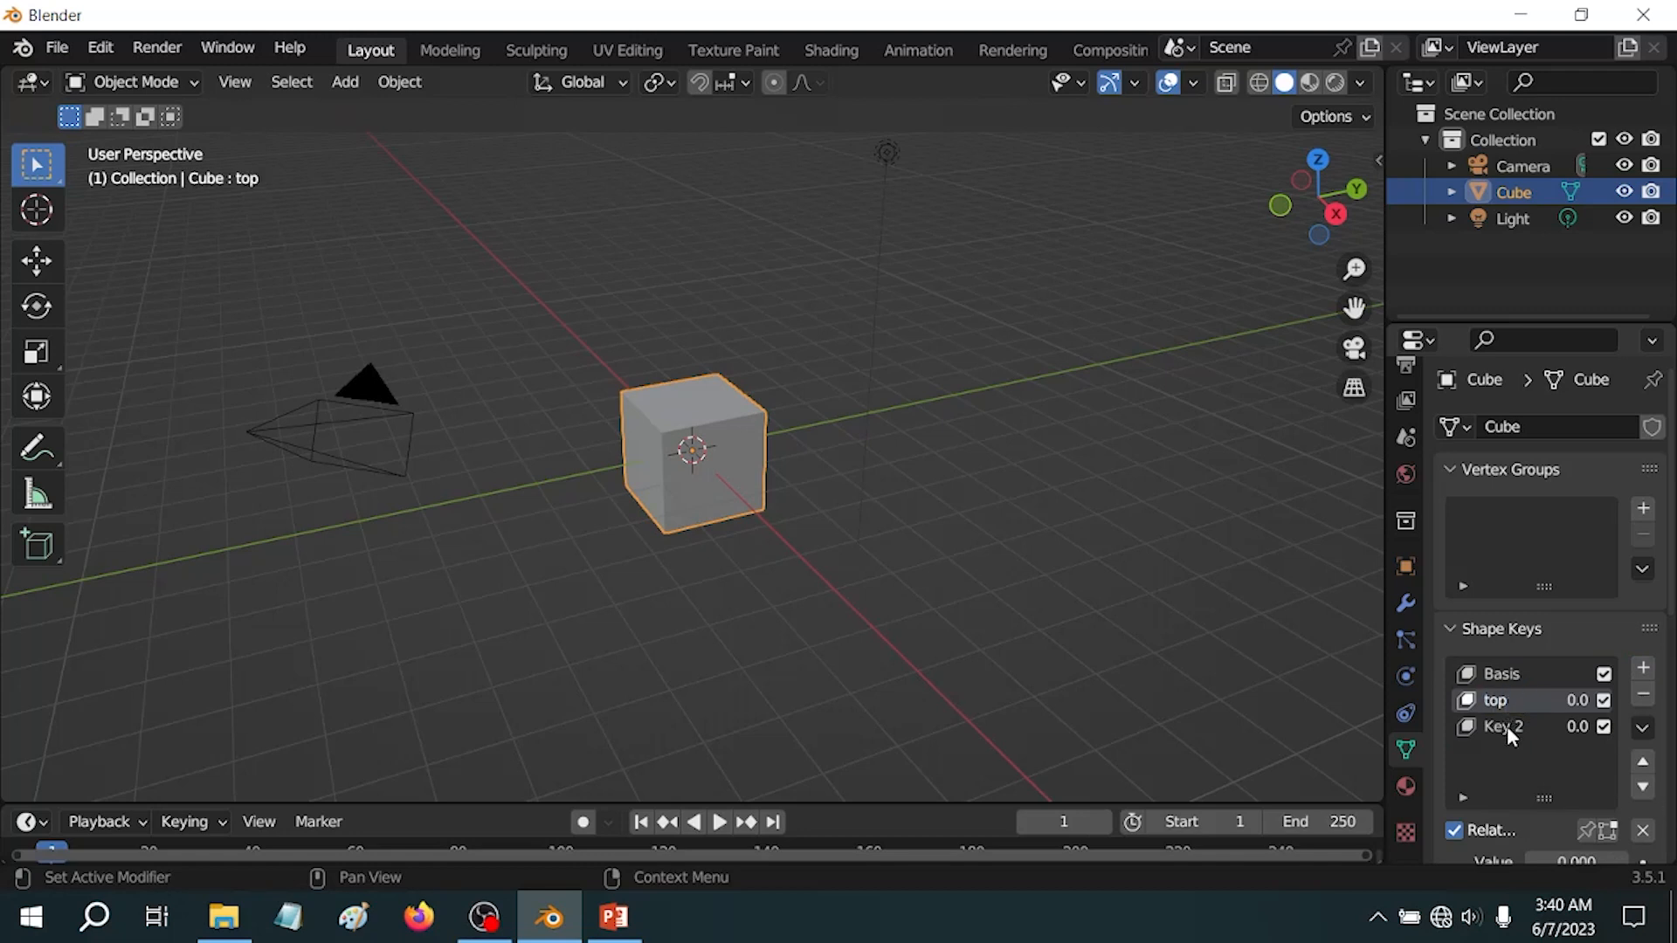
pyautogui.doubleClick(1503, 726)
pyautogui.write('bottom')
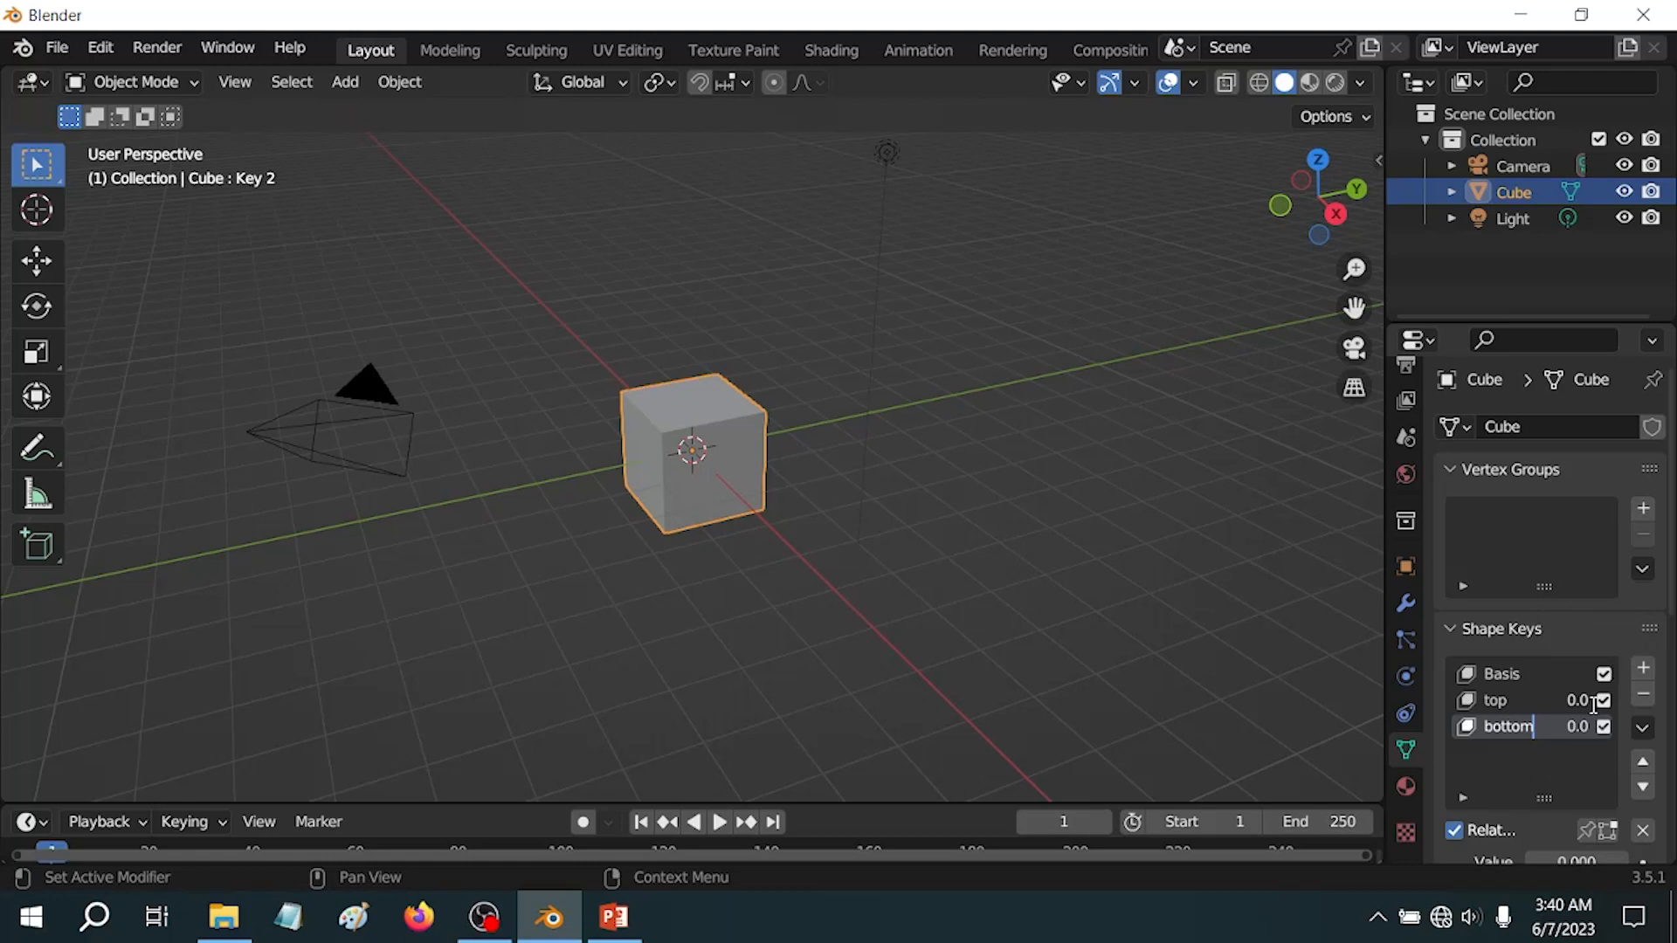
pyautogui.press('Return')
# In Edit Mode, scale the cube's upper face by 3 within the top shape key
pyautogui.click(164, 82)
pyautogui.click(150, 141)
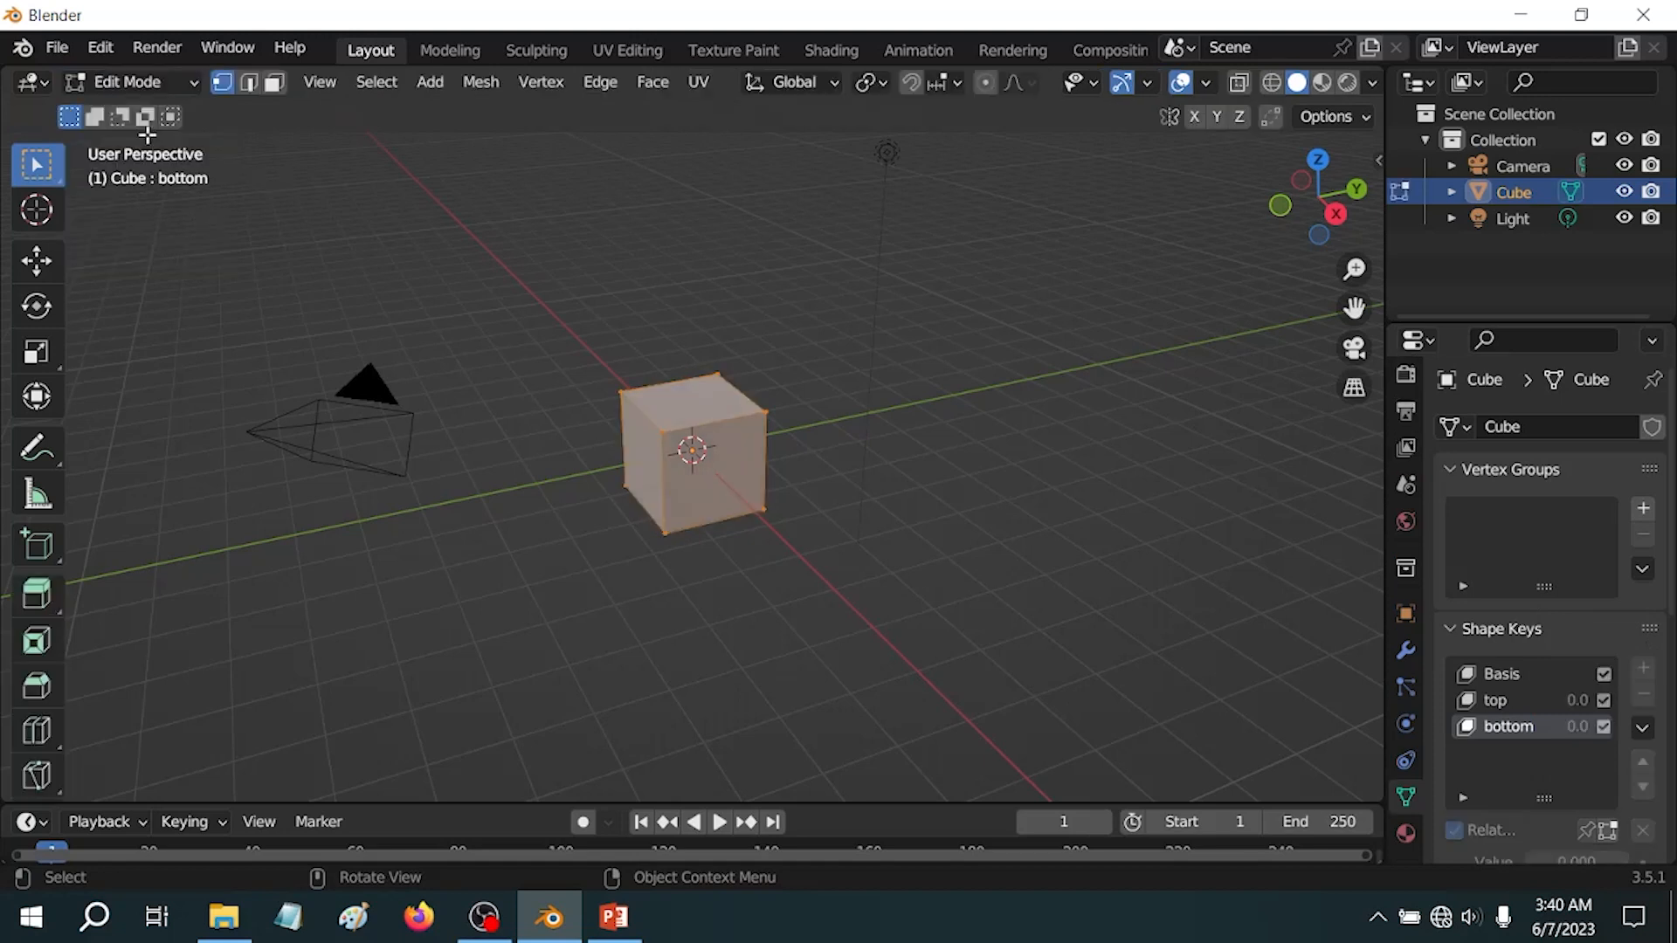
pyautogui.click(1497, 704)
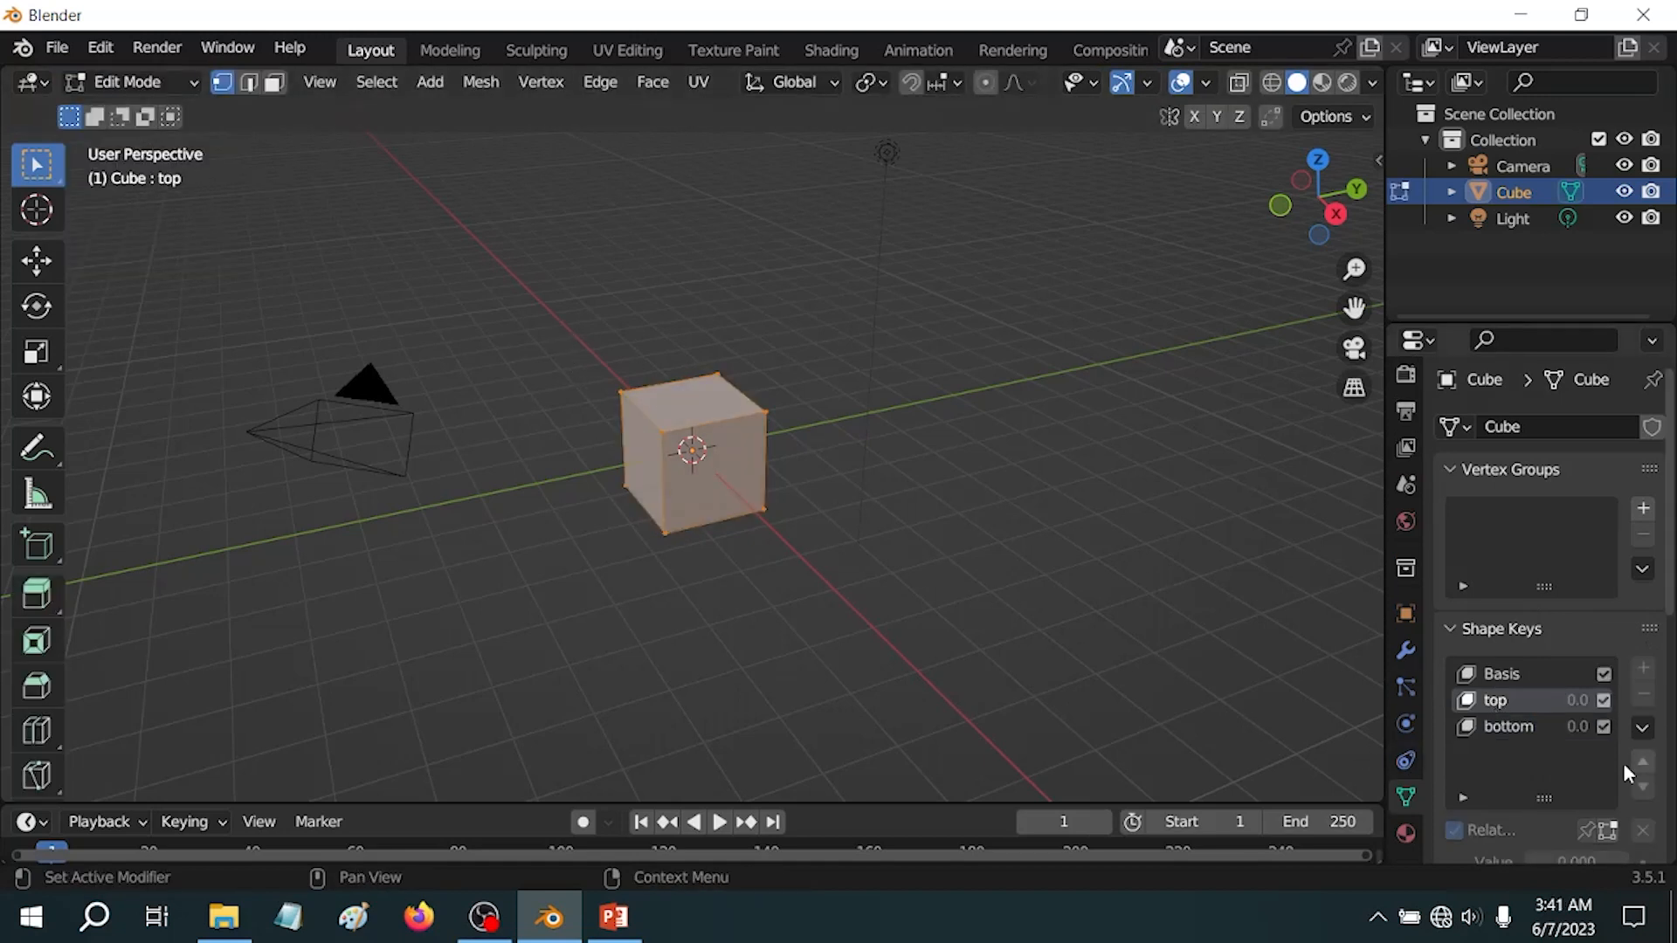
pyautogui.scroll(-5, 1632, 771)
pyautogui.scroll(-2, 1632, 770)
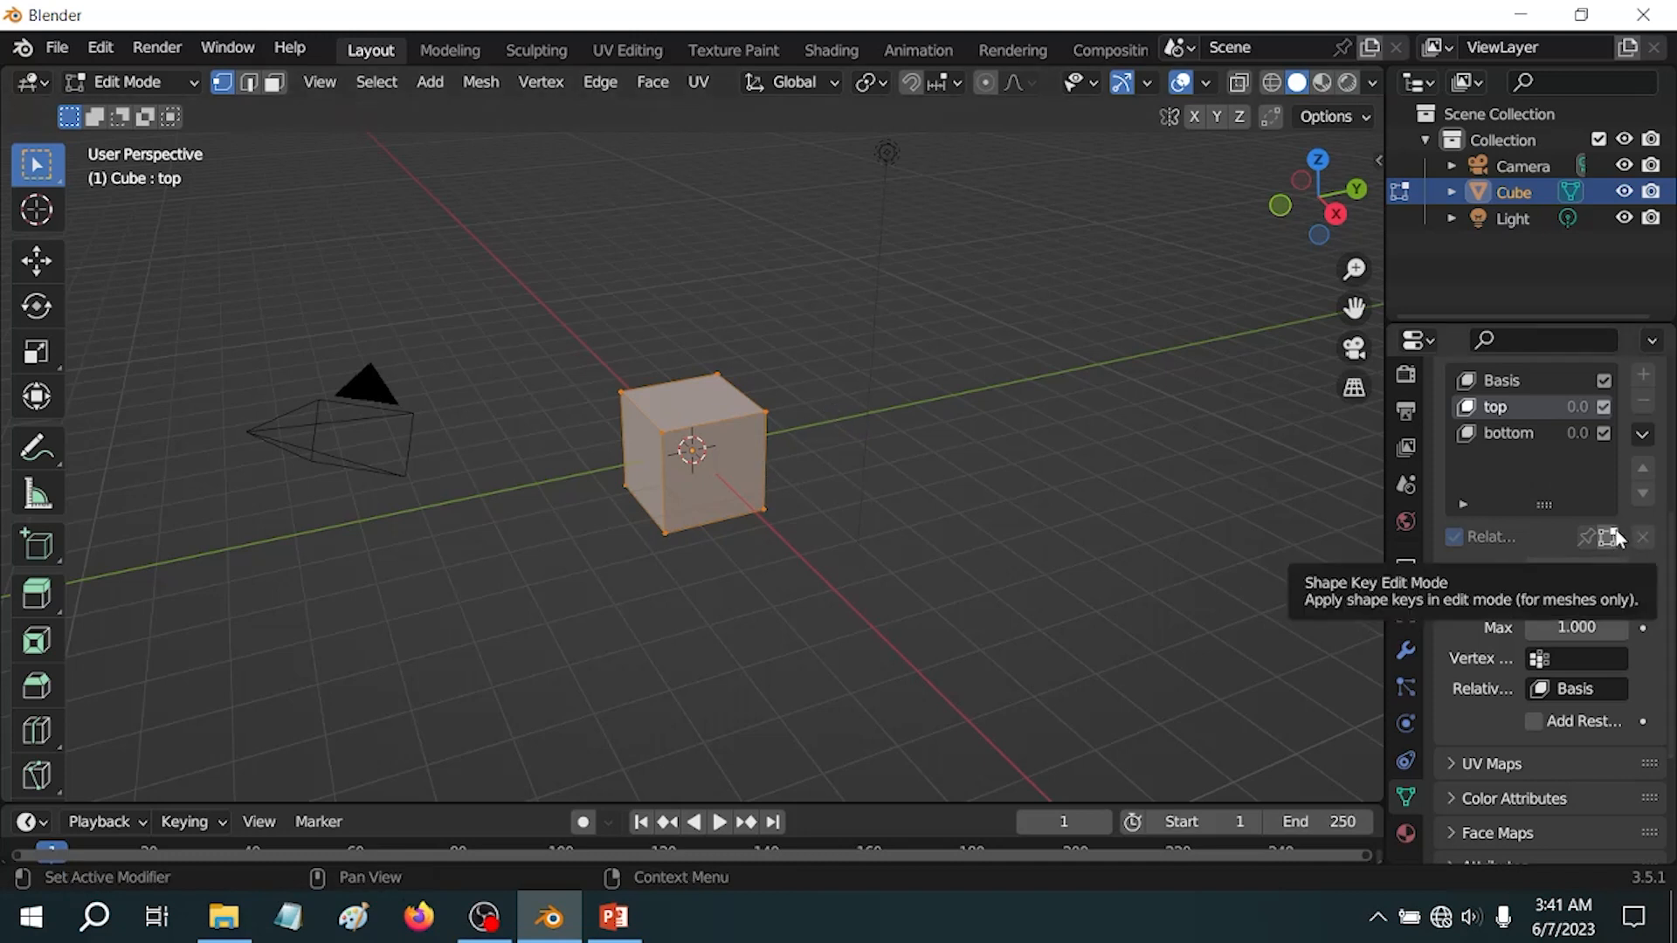
pyautogui.click(1188, 507)
pyautogui.moveTo(536, 280); pyautogui.dragTo(867, 450)
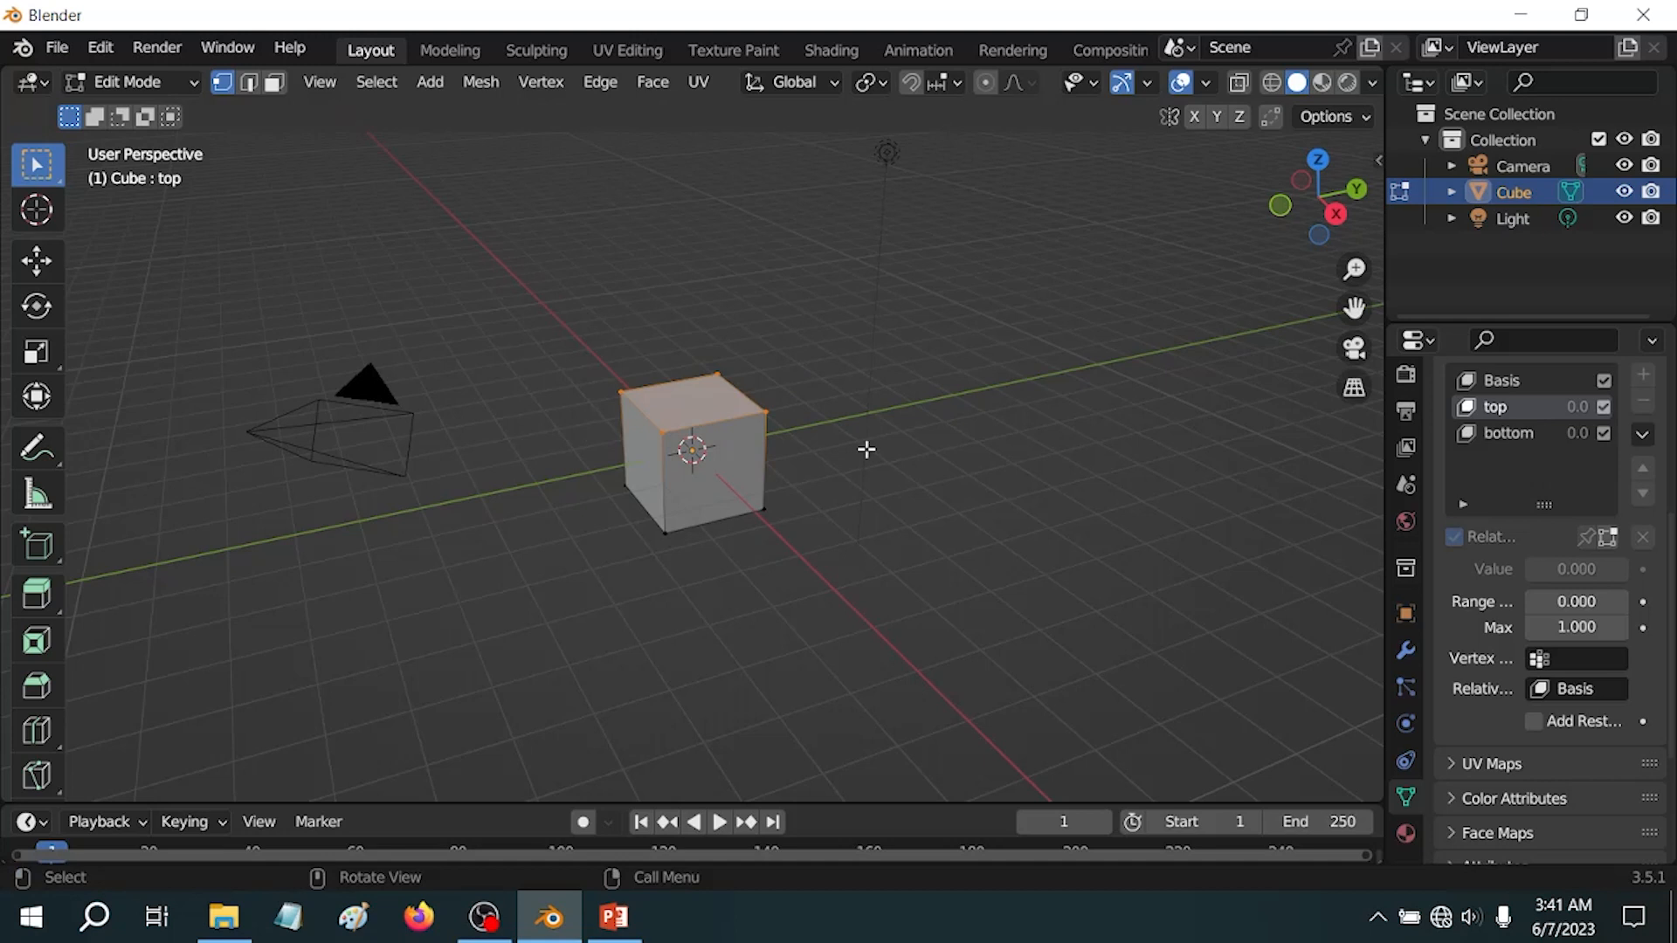
pyautogui.press('s')
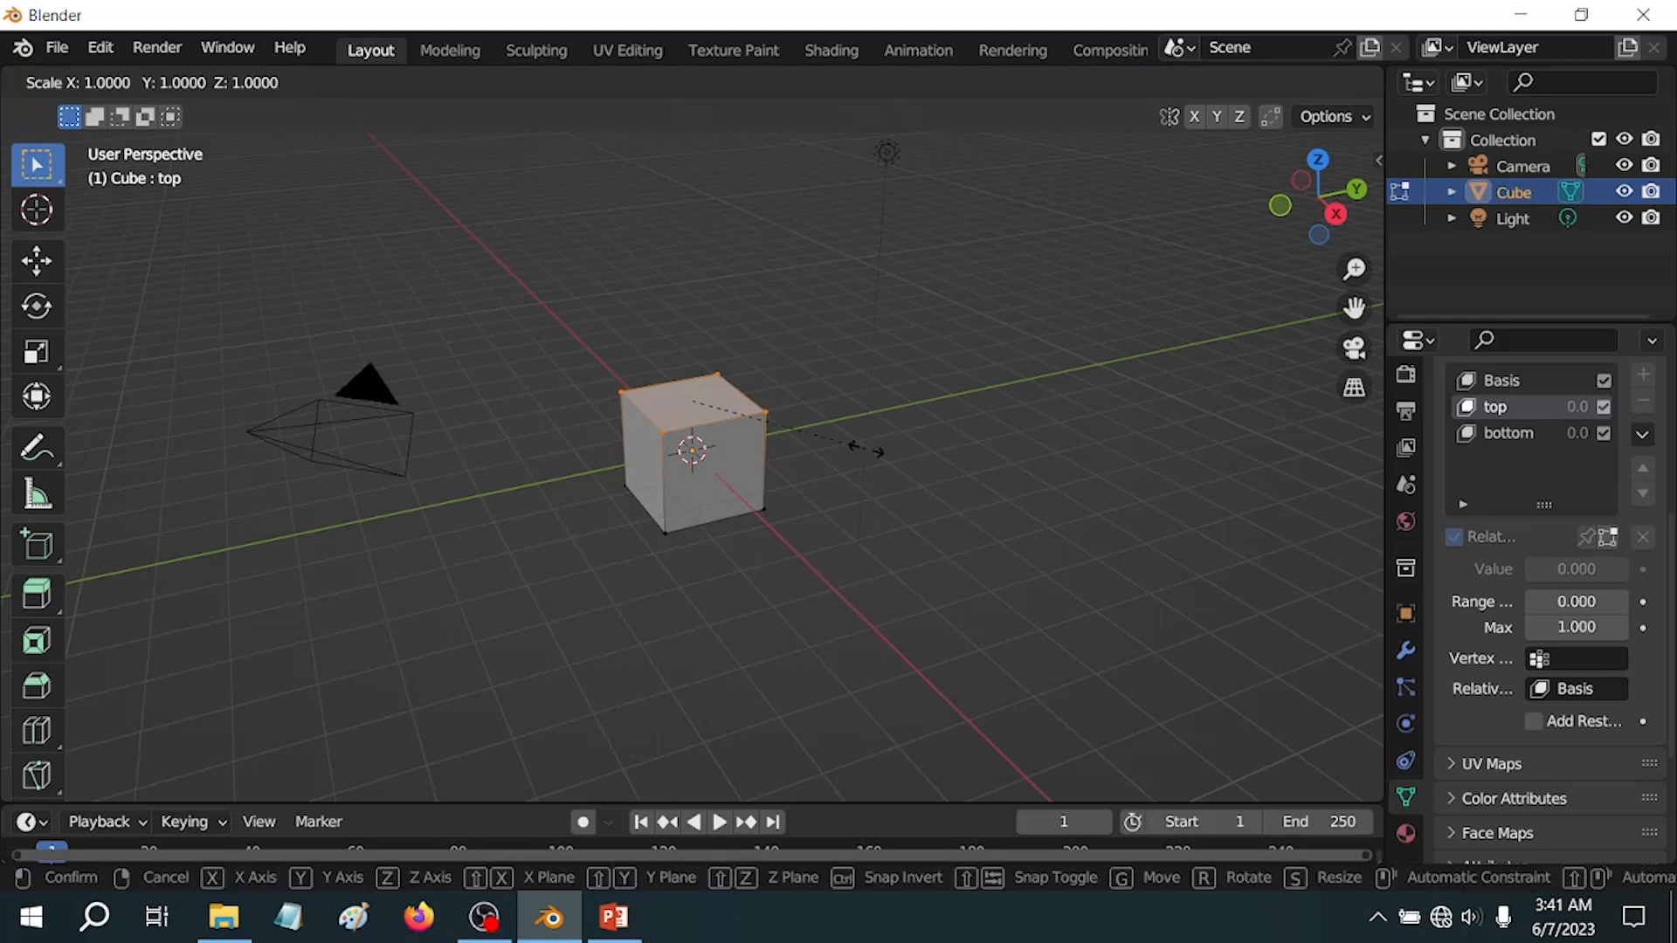
pyautogui.press('3')
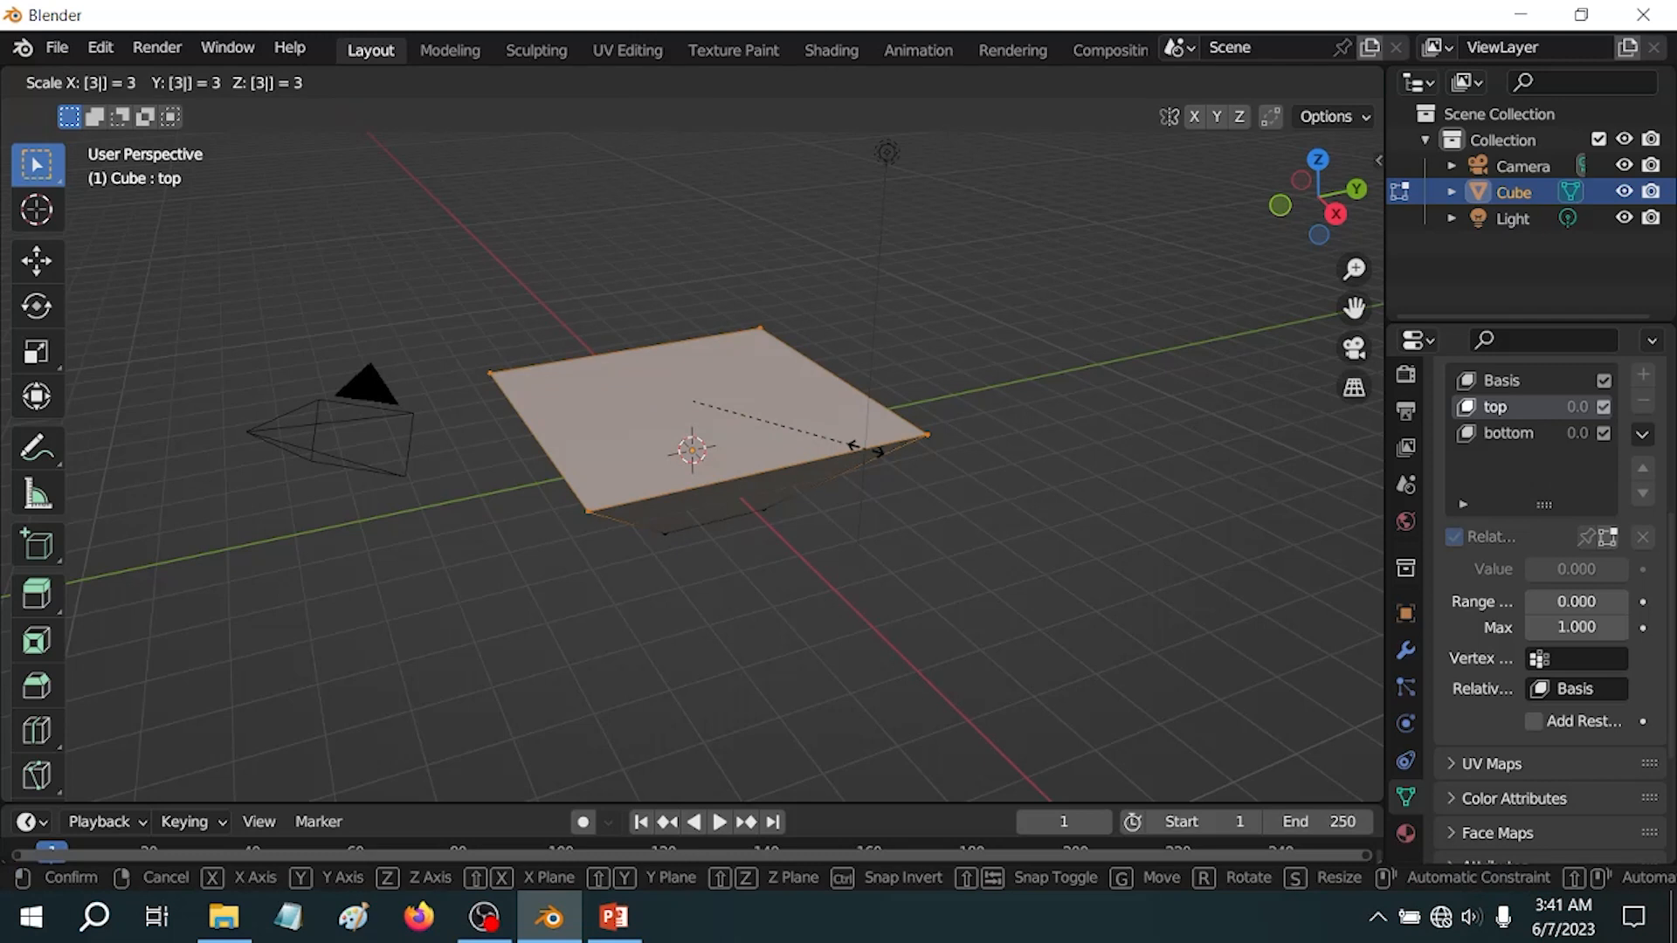
pyautogui.press('Return')
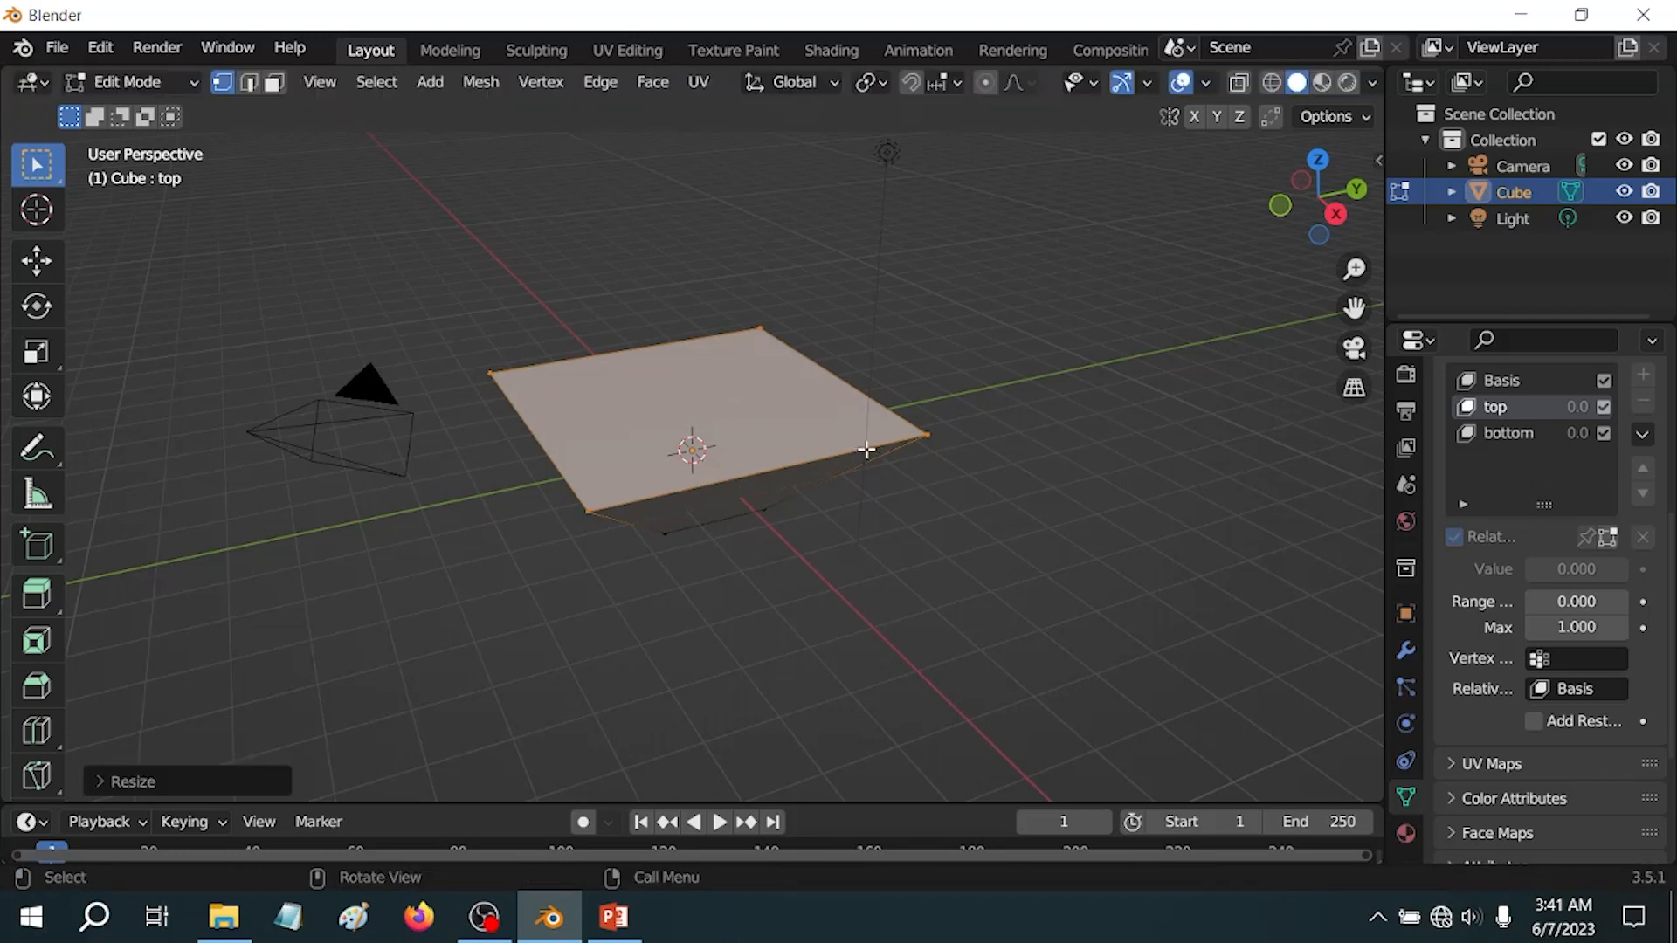
# Scale the cube's underside face by 3 within the bottom shape key
pyautogui.click(1501, 385)
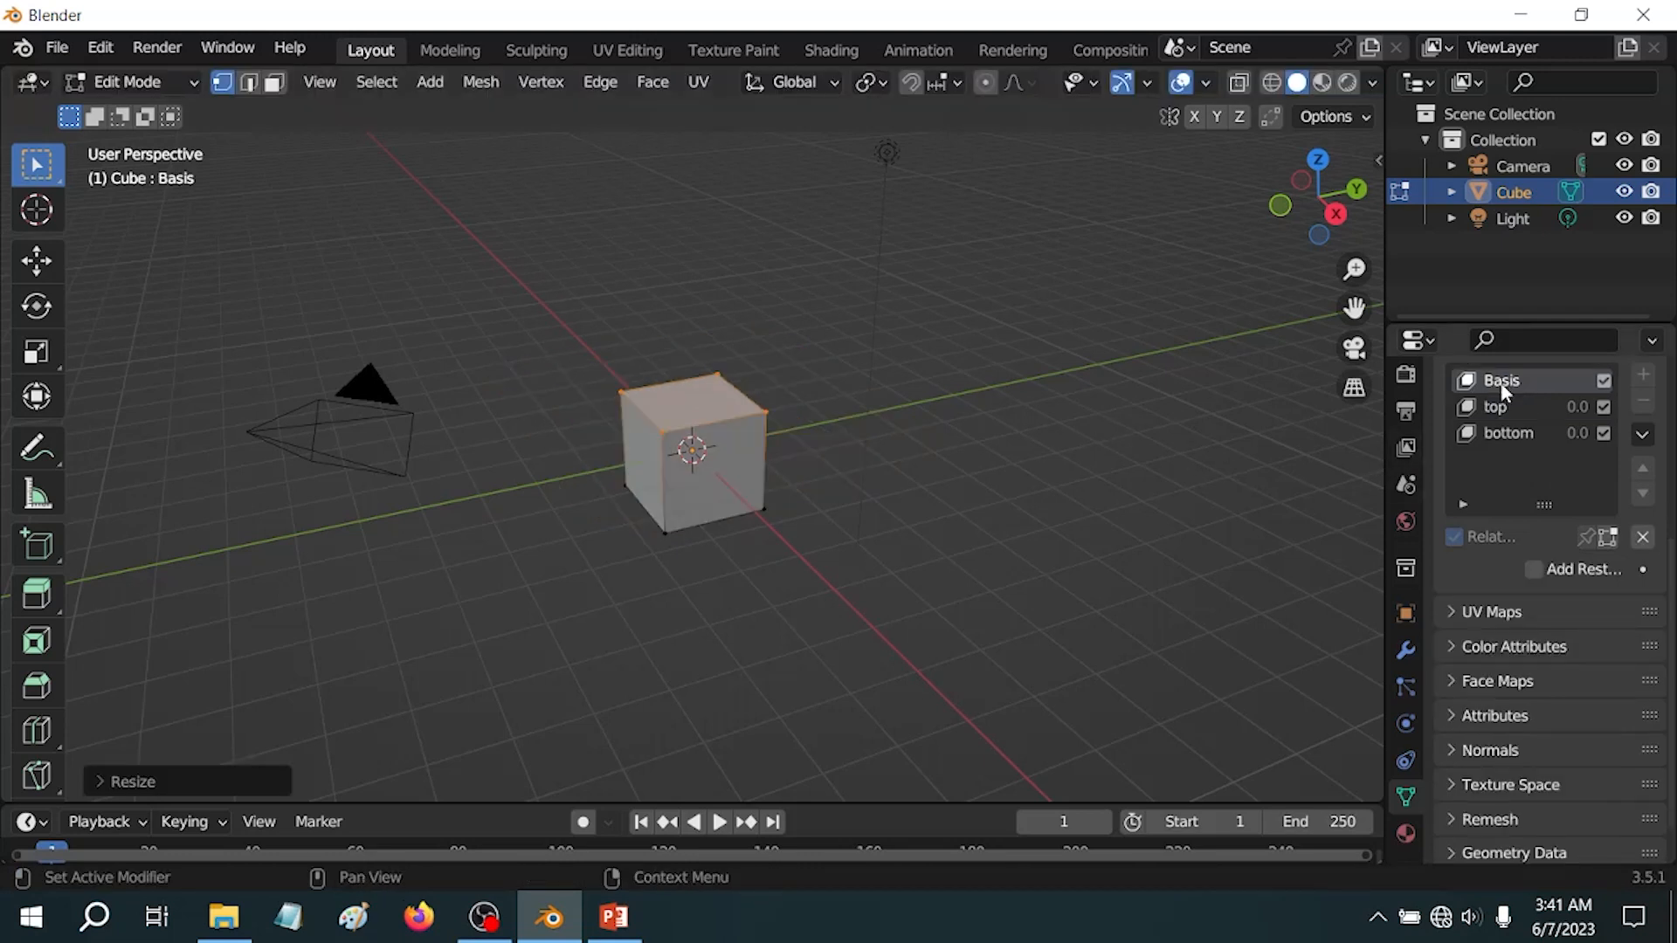
pyautogui.click(1502, 409)
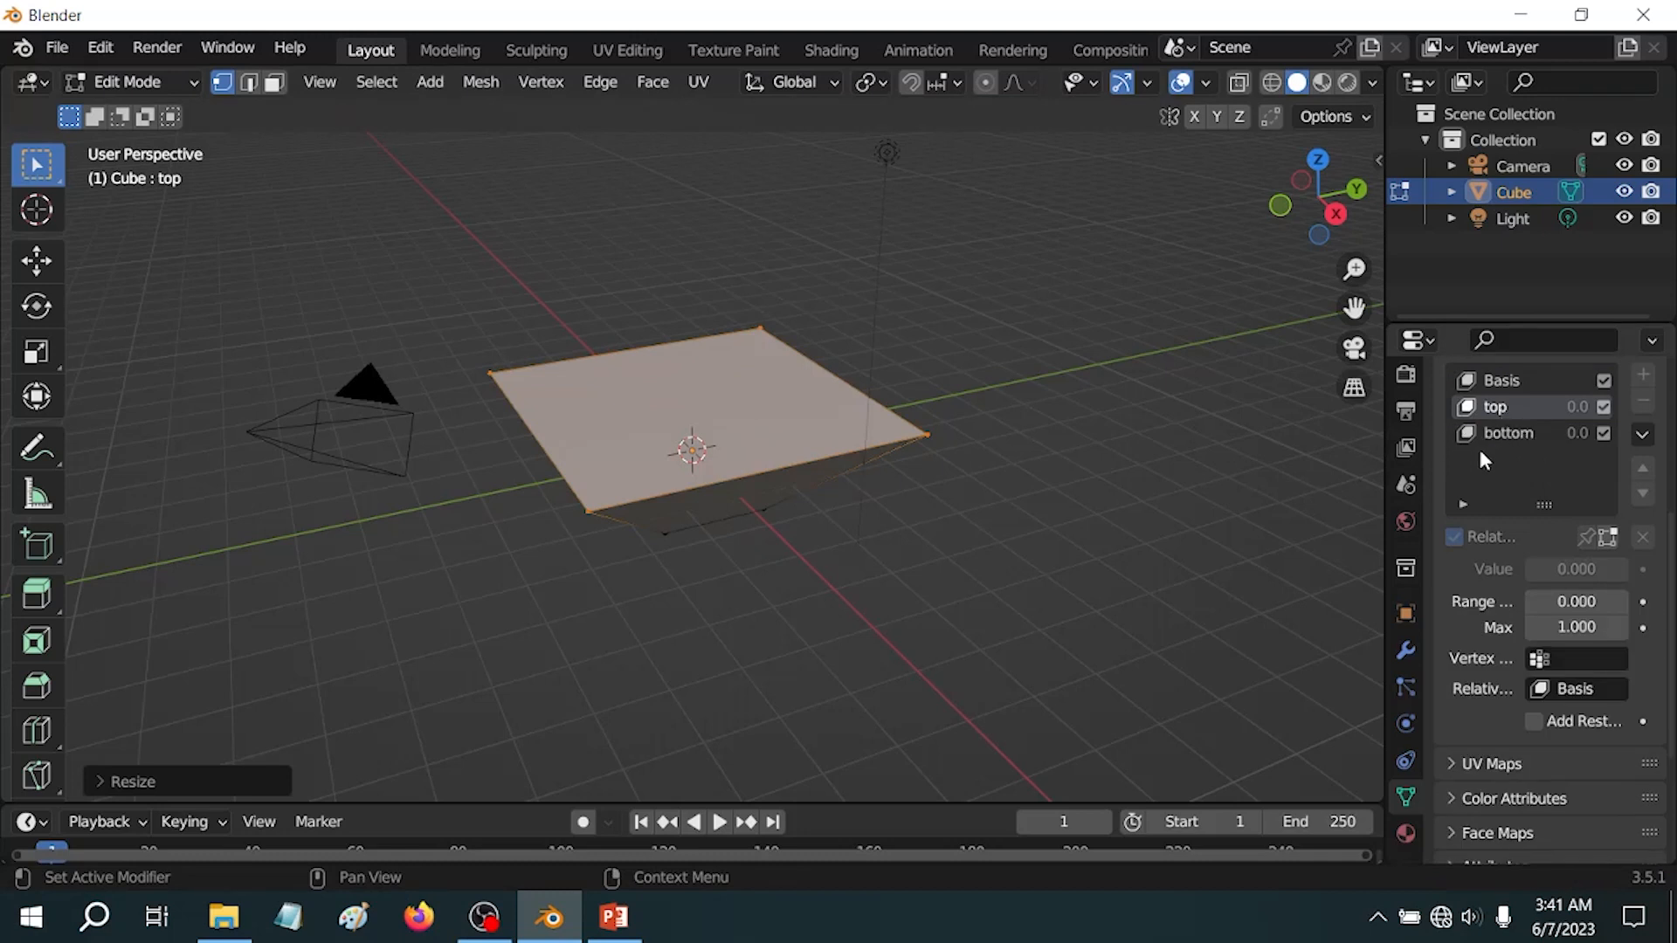
pyautogui.click(1510, 437)
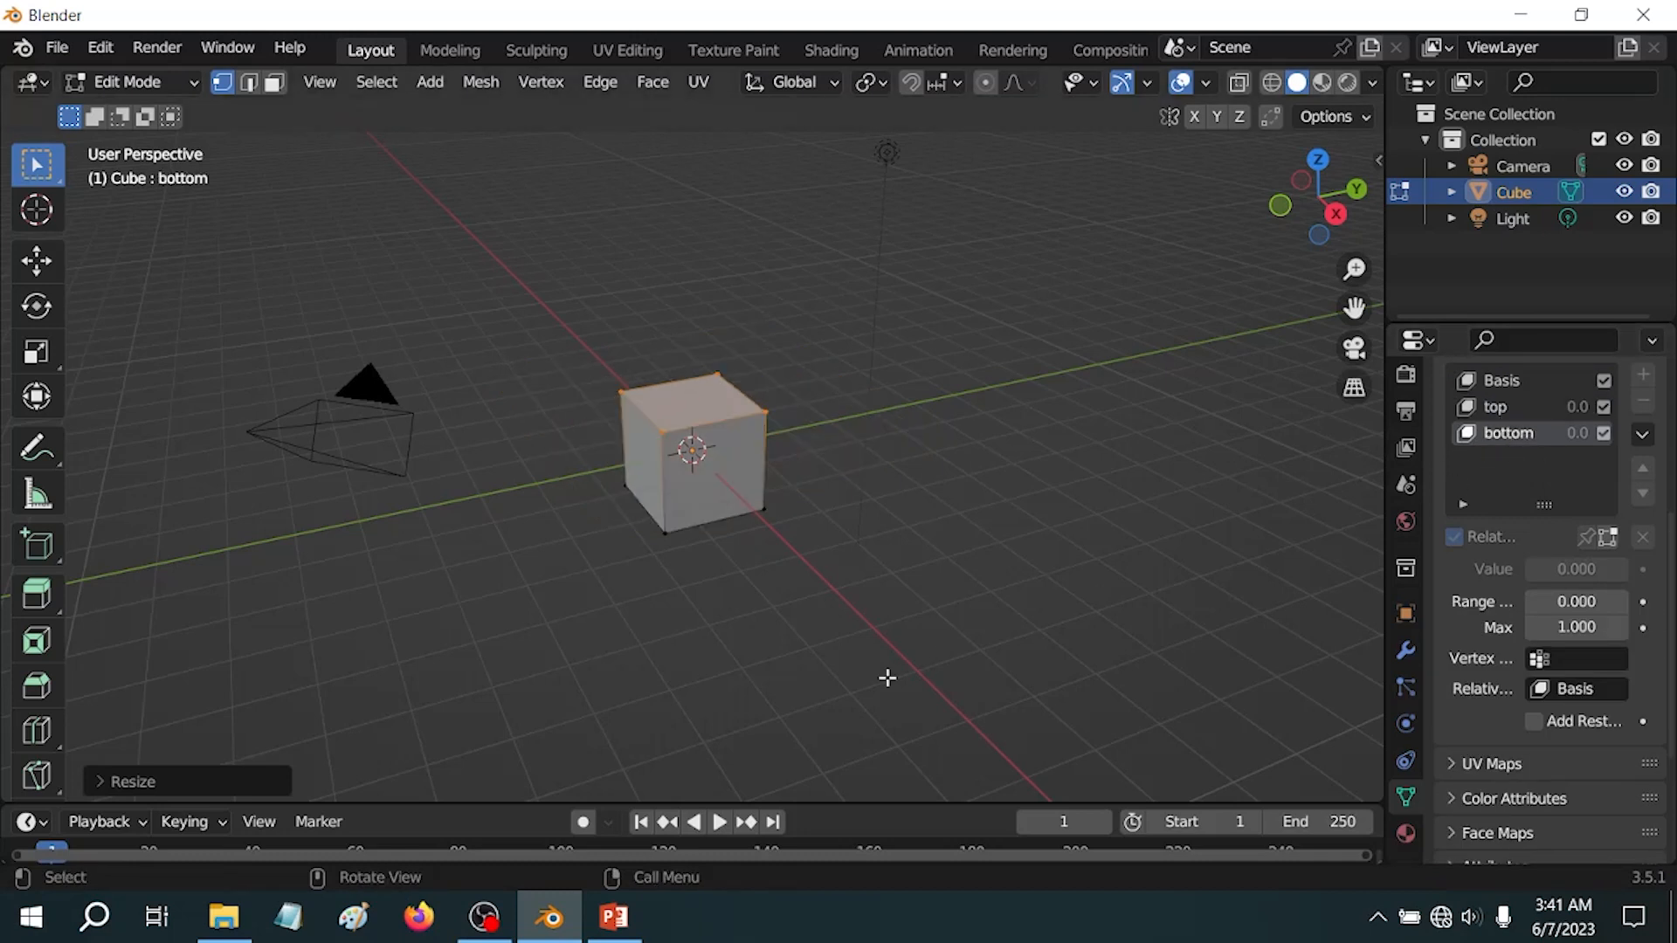
pyautogui.rightClick(966, 560)
pyautogui.moveTo(1171, 516); pyautogui.dragTo(531, 465, button='middle')
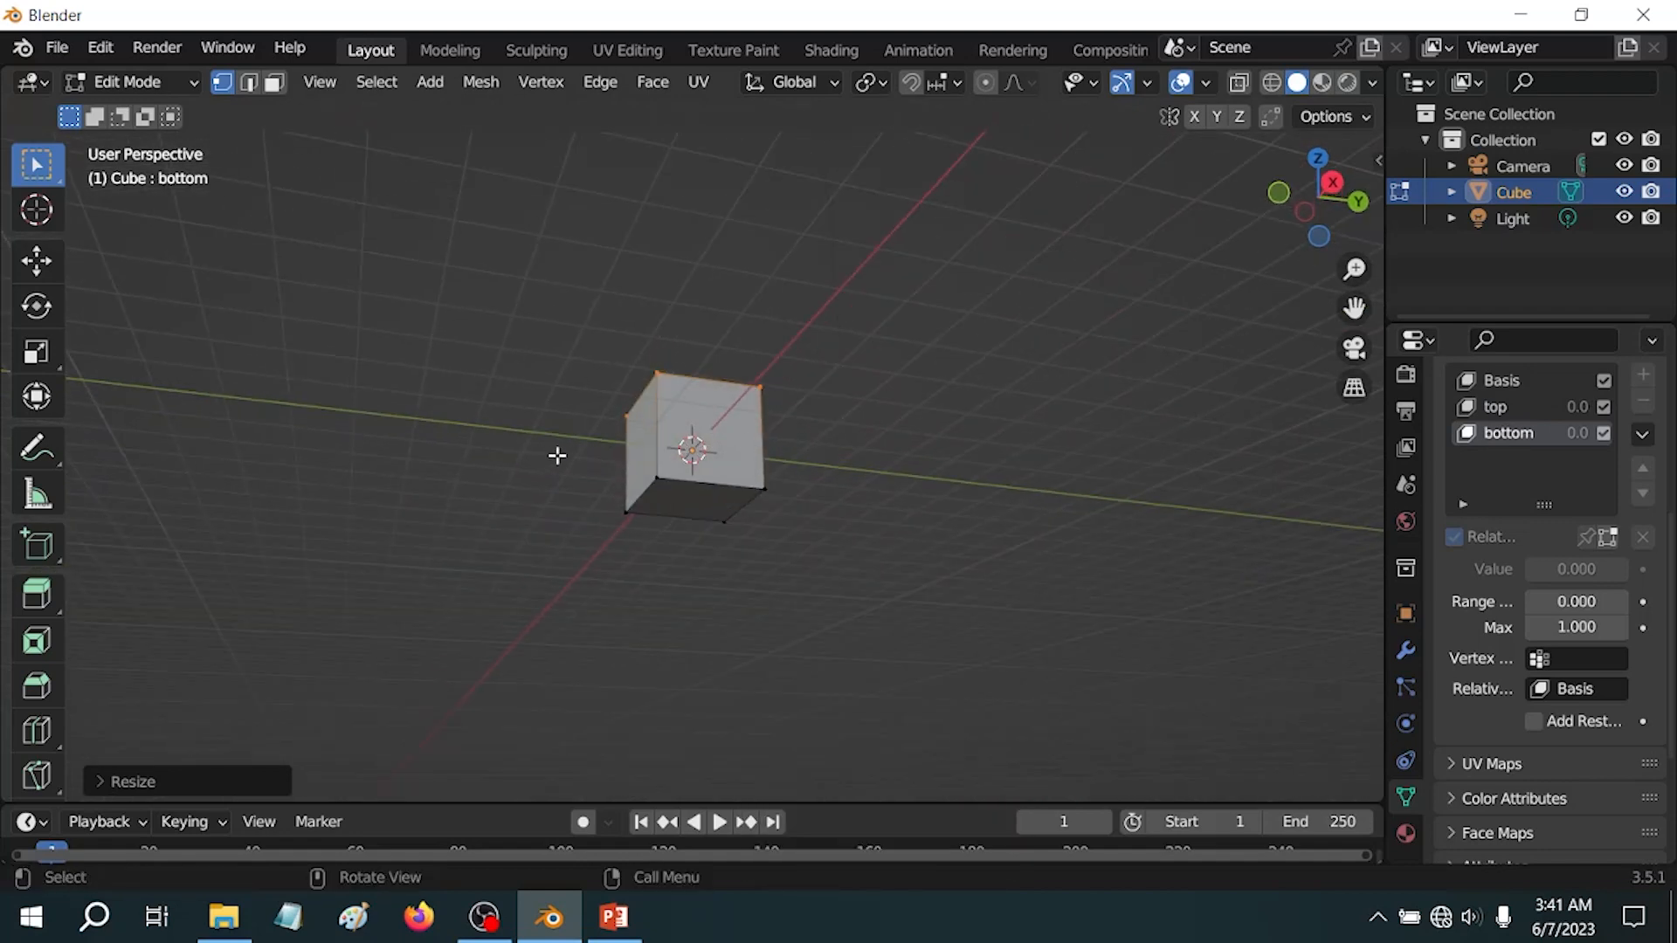
pyautogui.moveTo(558, 458); pyautogui.dragTo(867, 609)
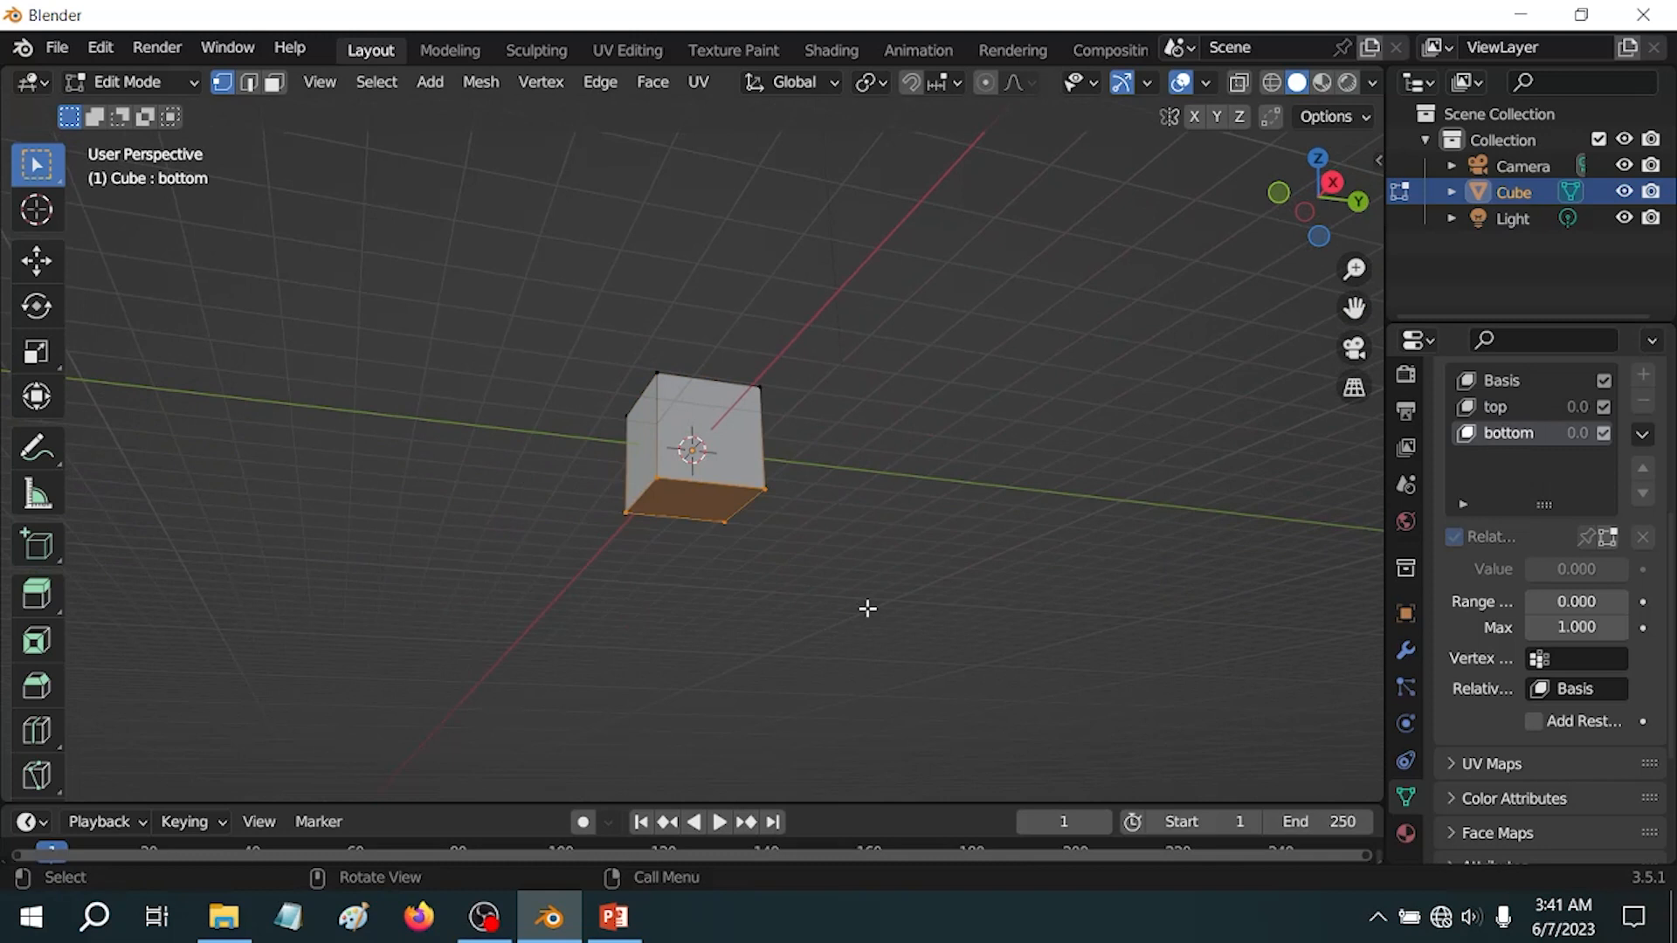
pyautogui.press('s')
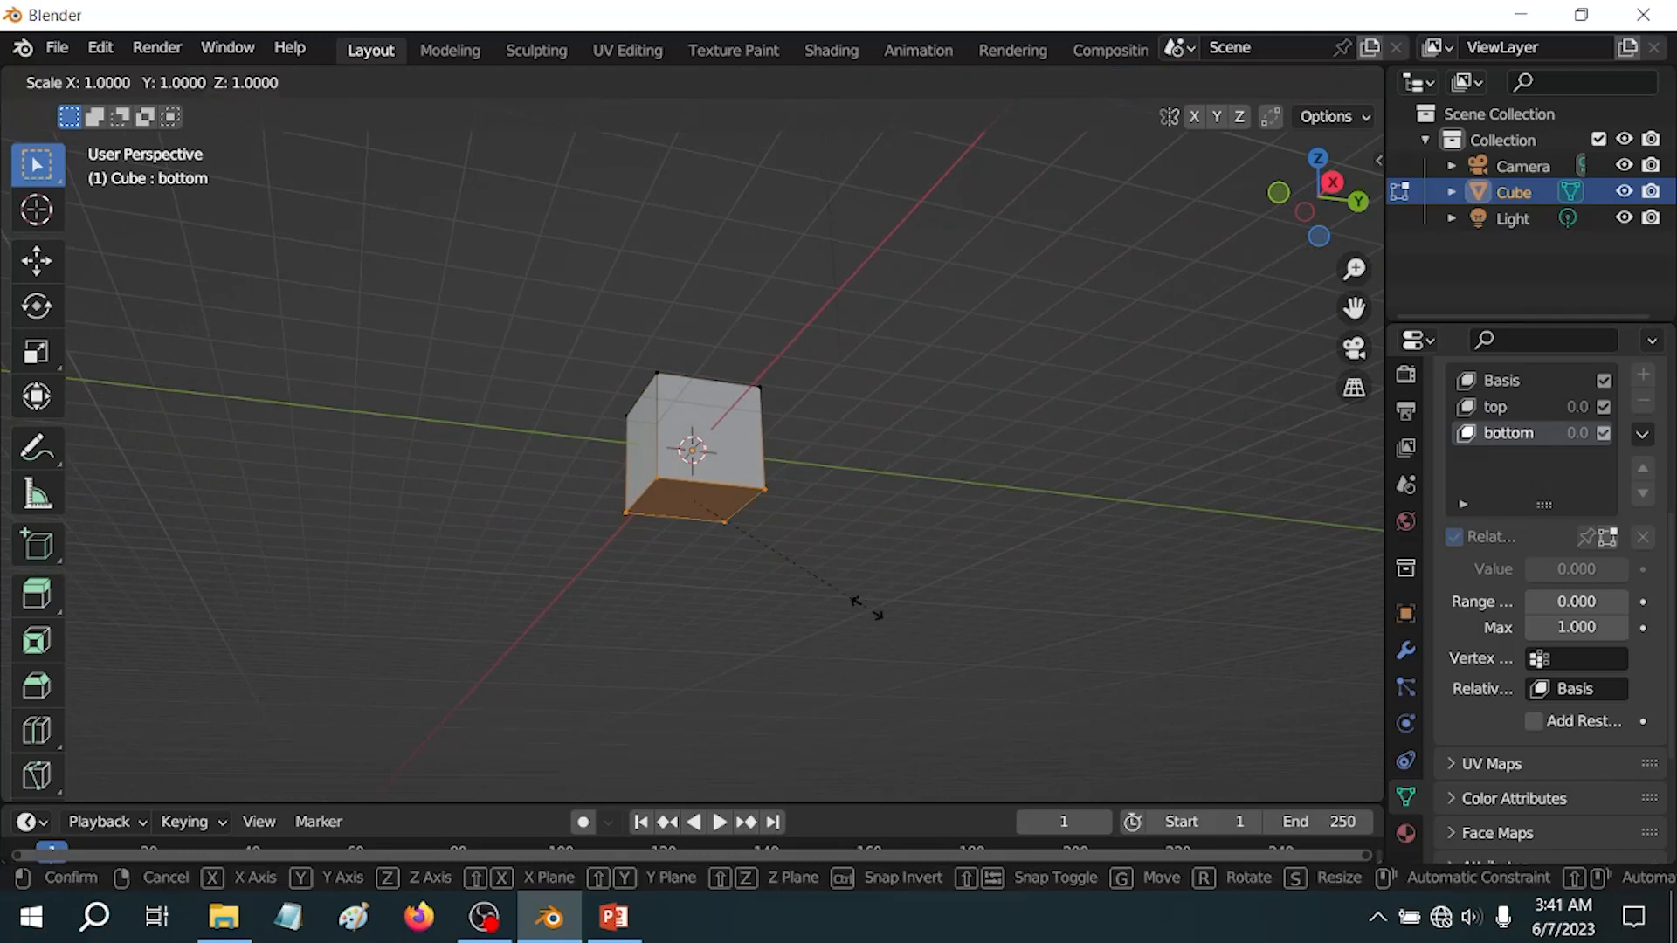
pyautogui.press('3')
pyautogui.press('Return')
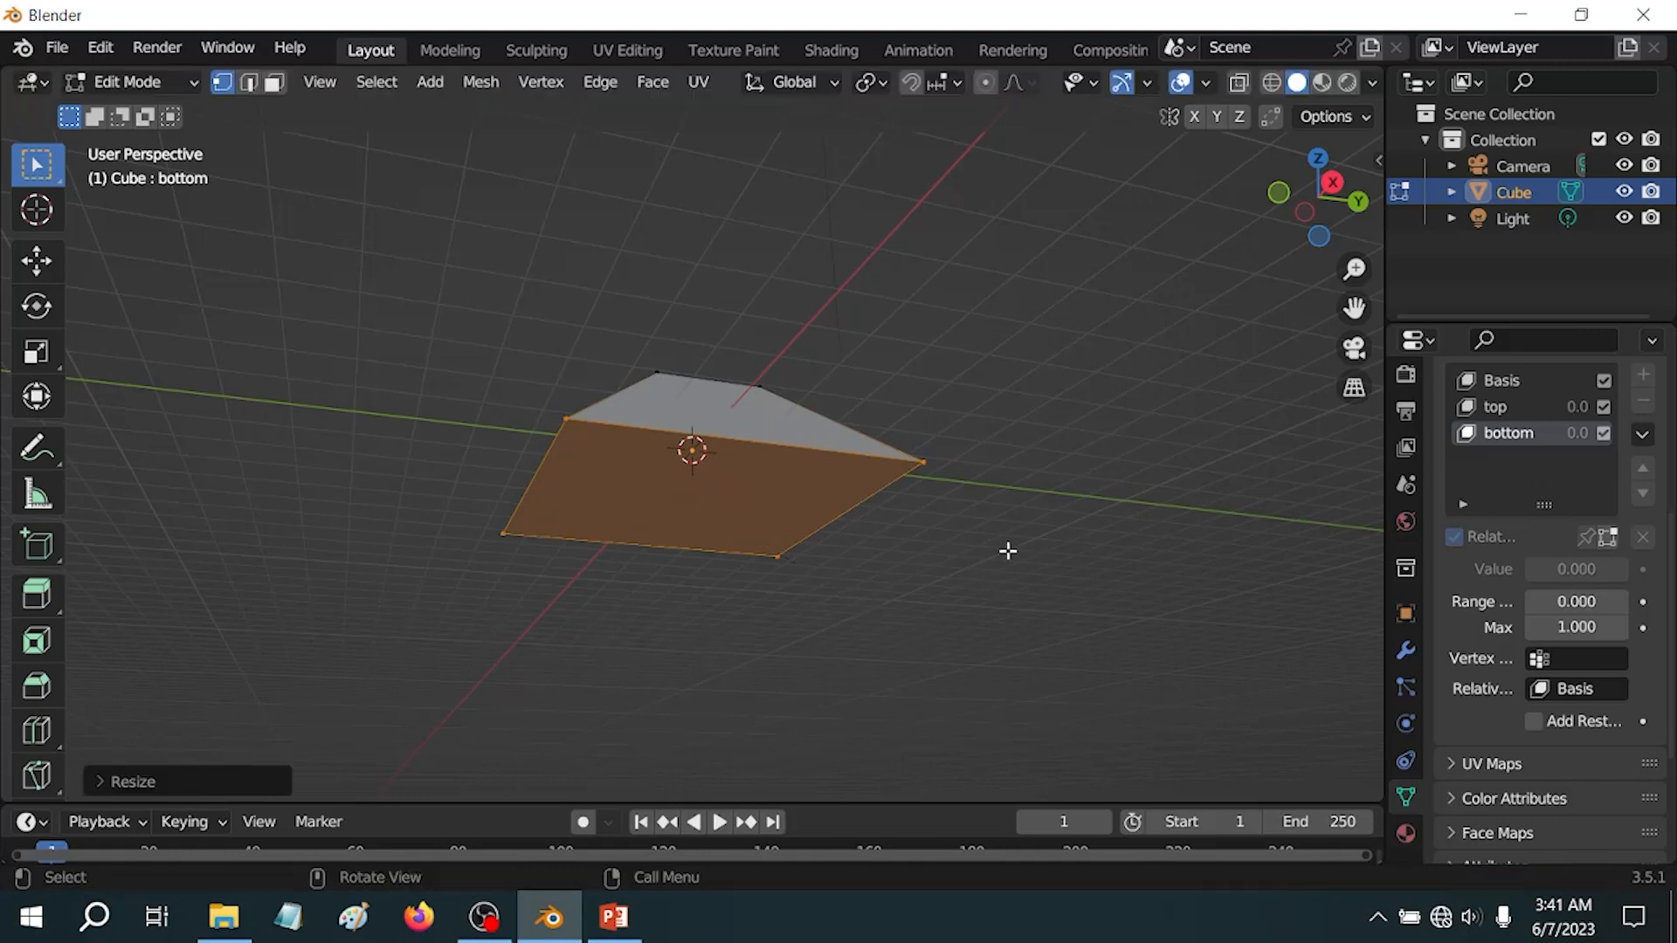
# Compare the cube's form in the Basis, top and bottom shape keys
pyautogui.moveTo(1113, 461); pyautogui.dragTo(1290, 565, button='middle')
pyautogui.click(1496, 381)
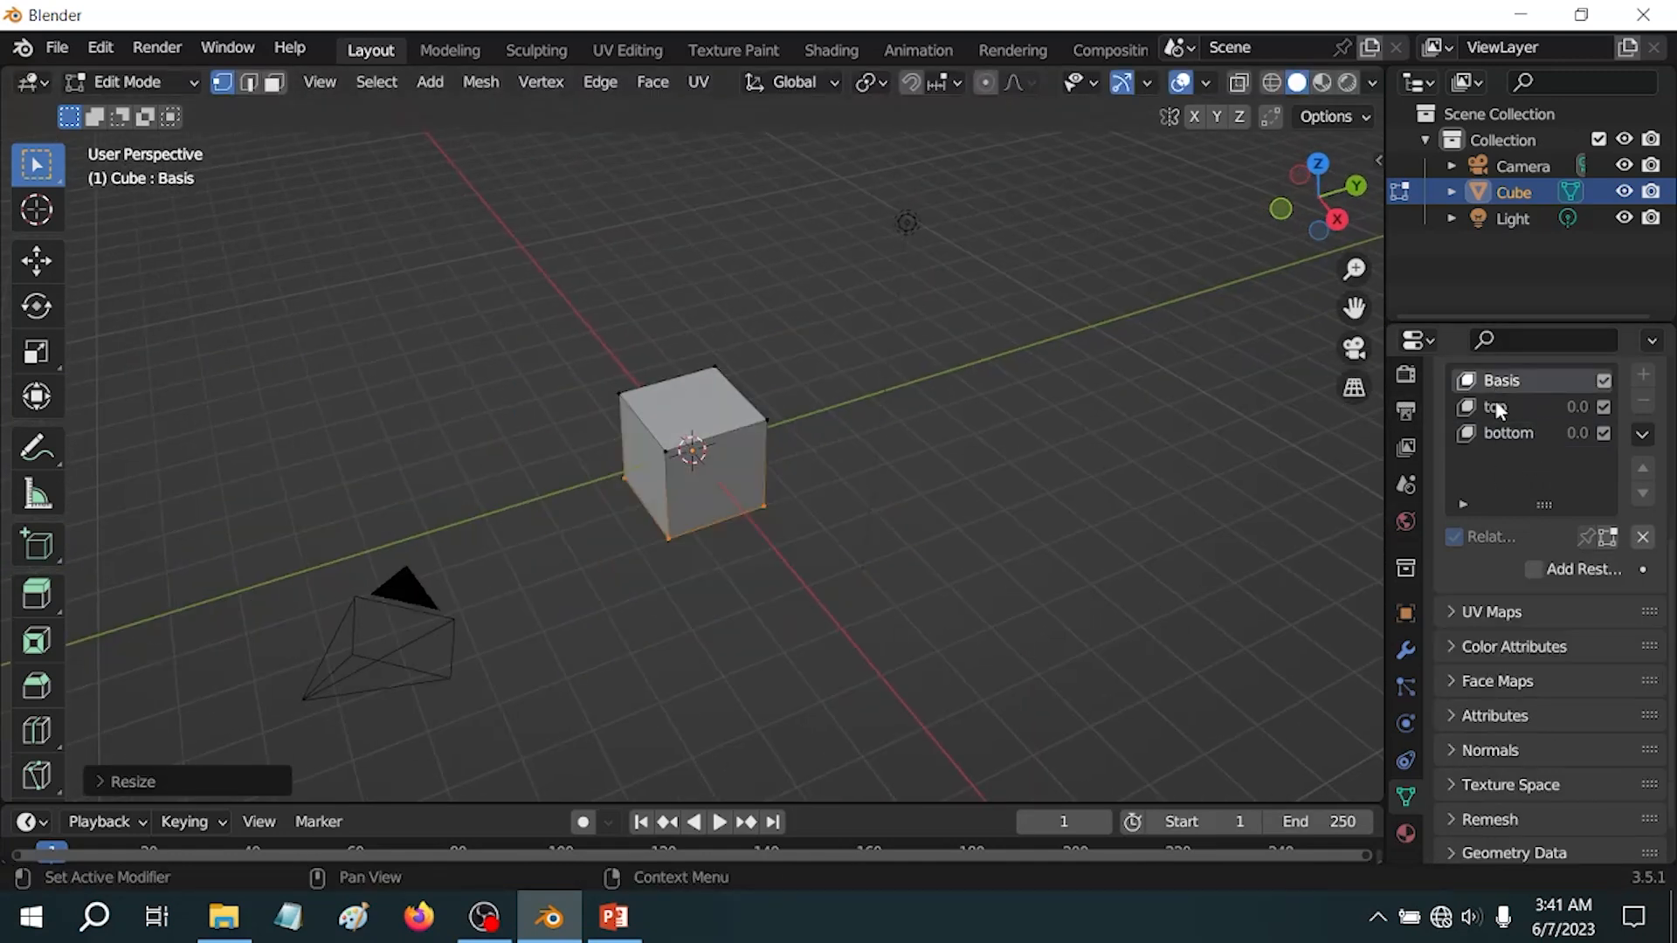
pyautogui.click(1493, 407)
pyautogui.click(1508, 436)
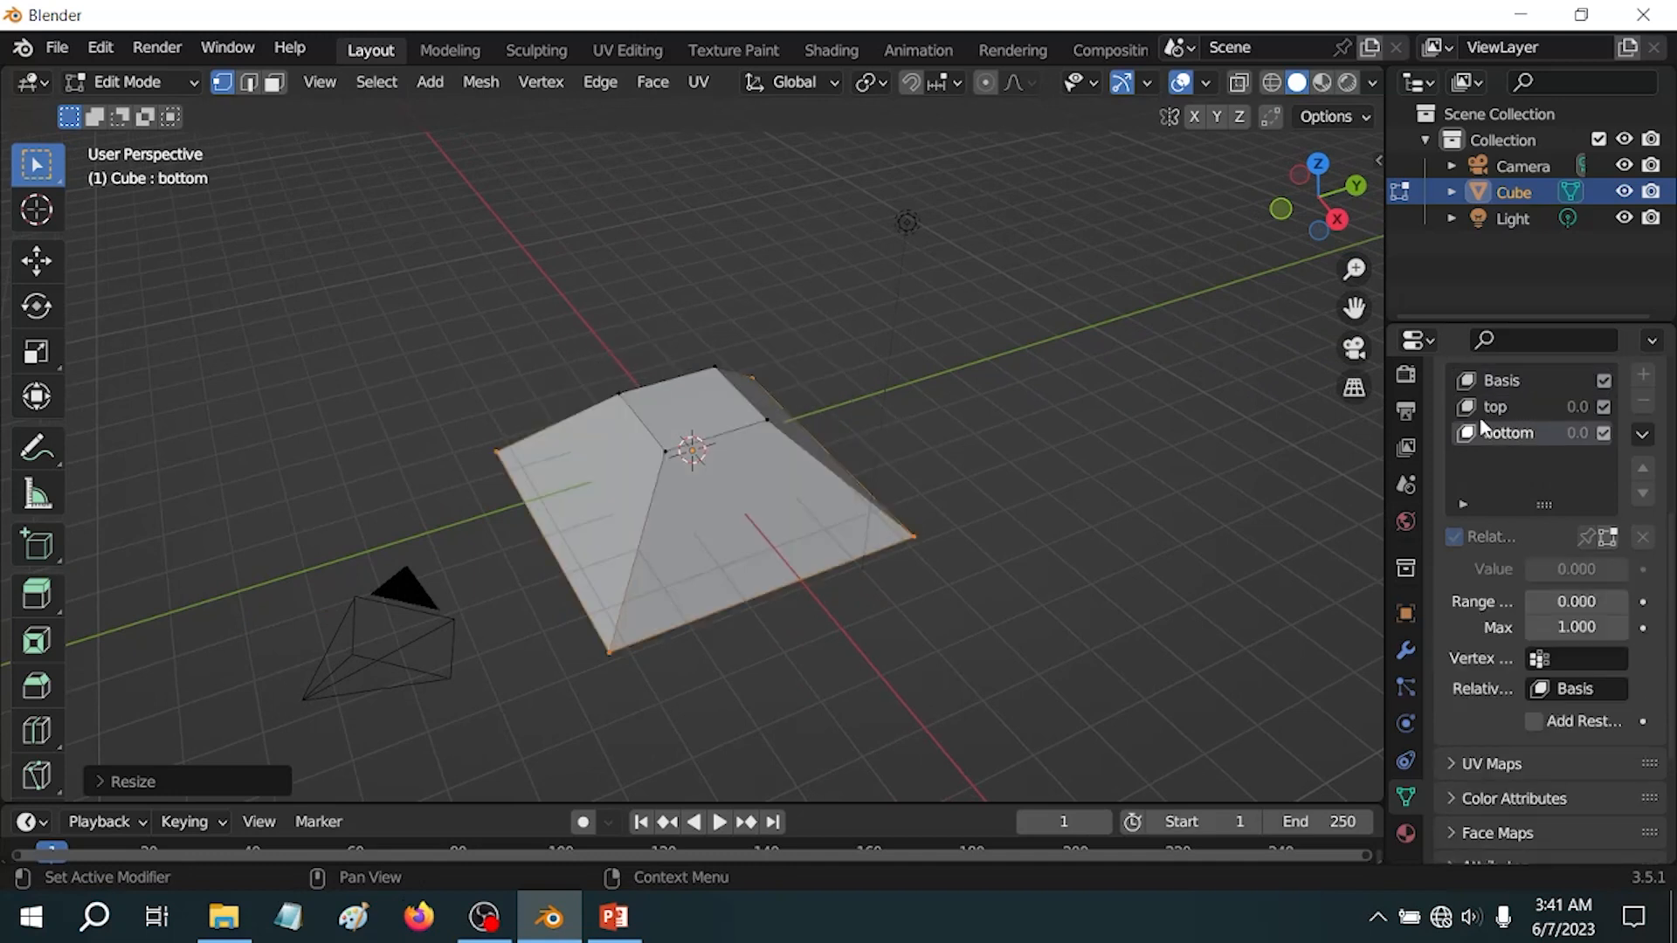
pyautogui.click(1498, 385)
# Enlarge the timeline area and return the cube to Object Mode
pyautogui.moveTo(935, 804); pyautogui.dragTo(961, 722)
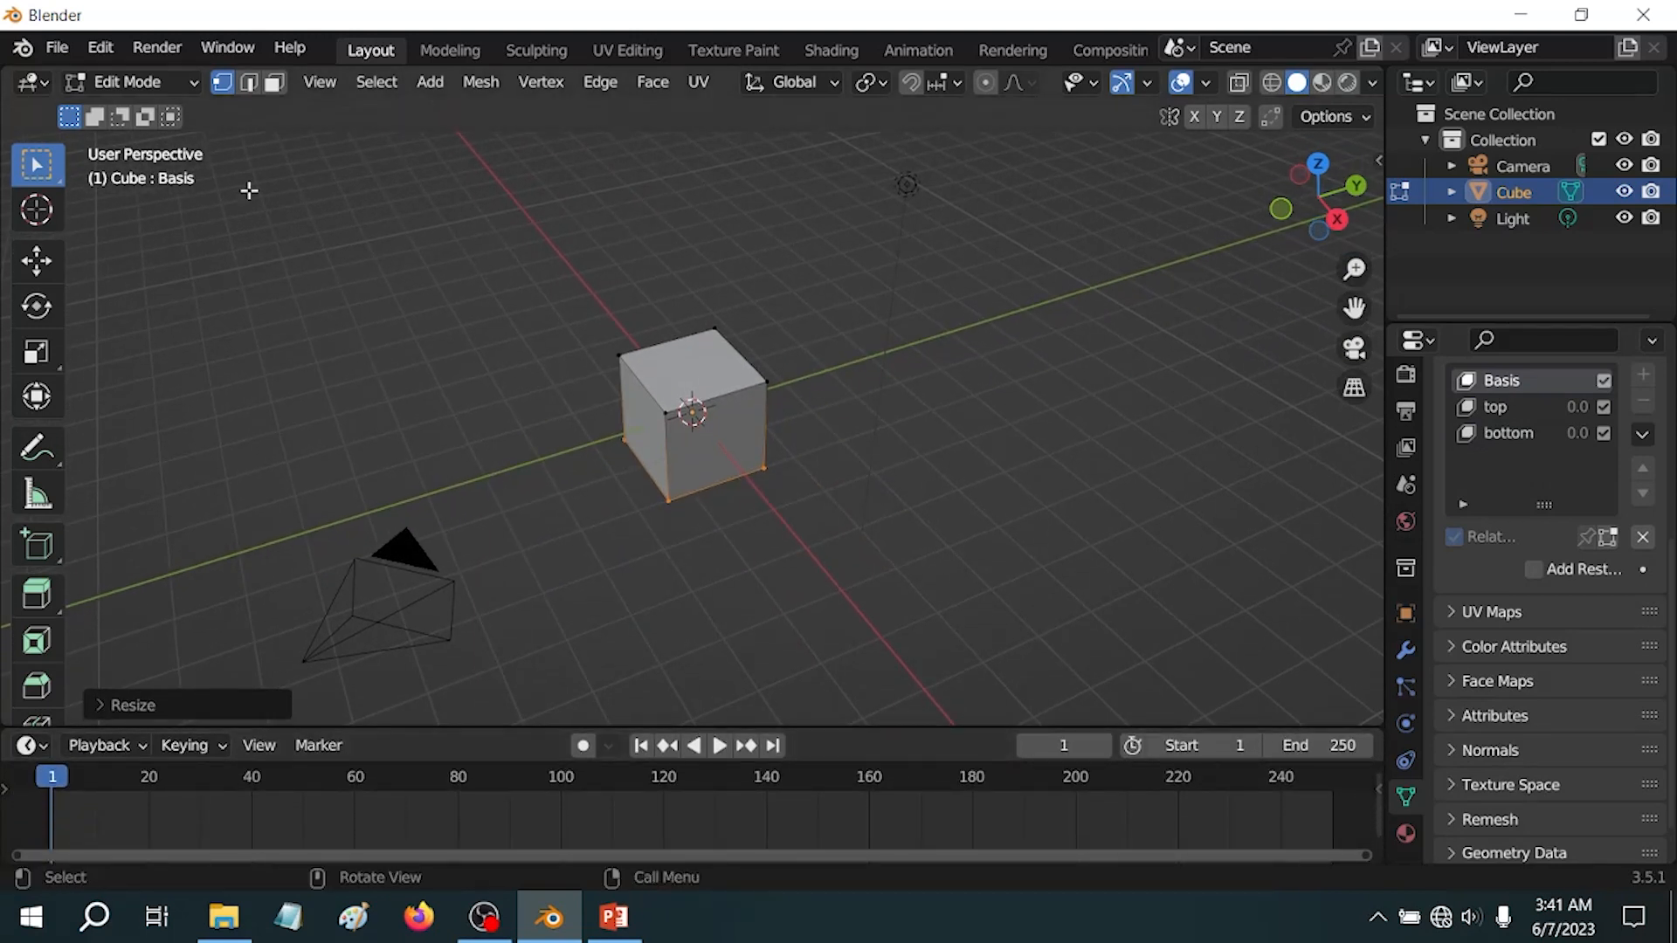
pyautogui.click(162, 81)
pyautogui.click(144, 112)
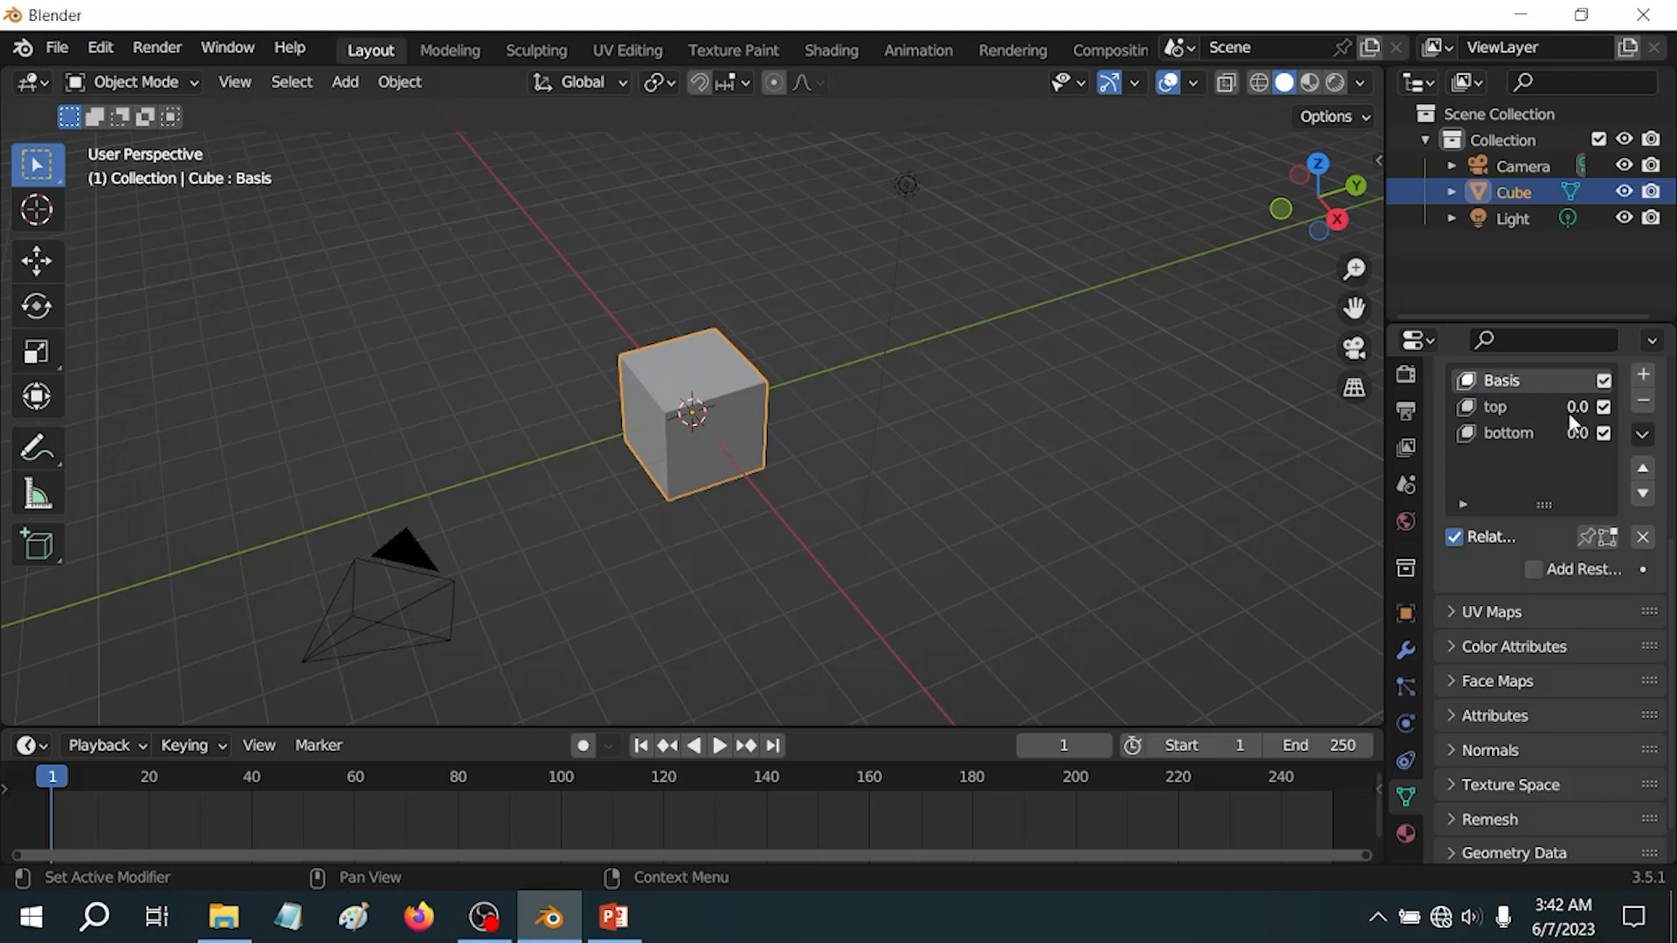
# Keyframe the values of the top and bottom shape keys at 0.000 on frame 1
pyautogui.click(1494, 408)
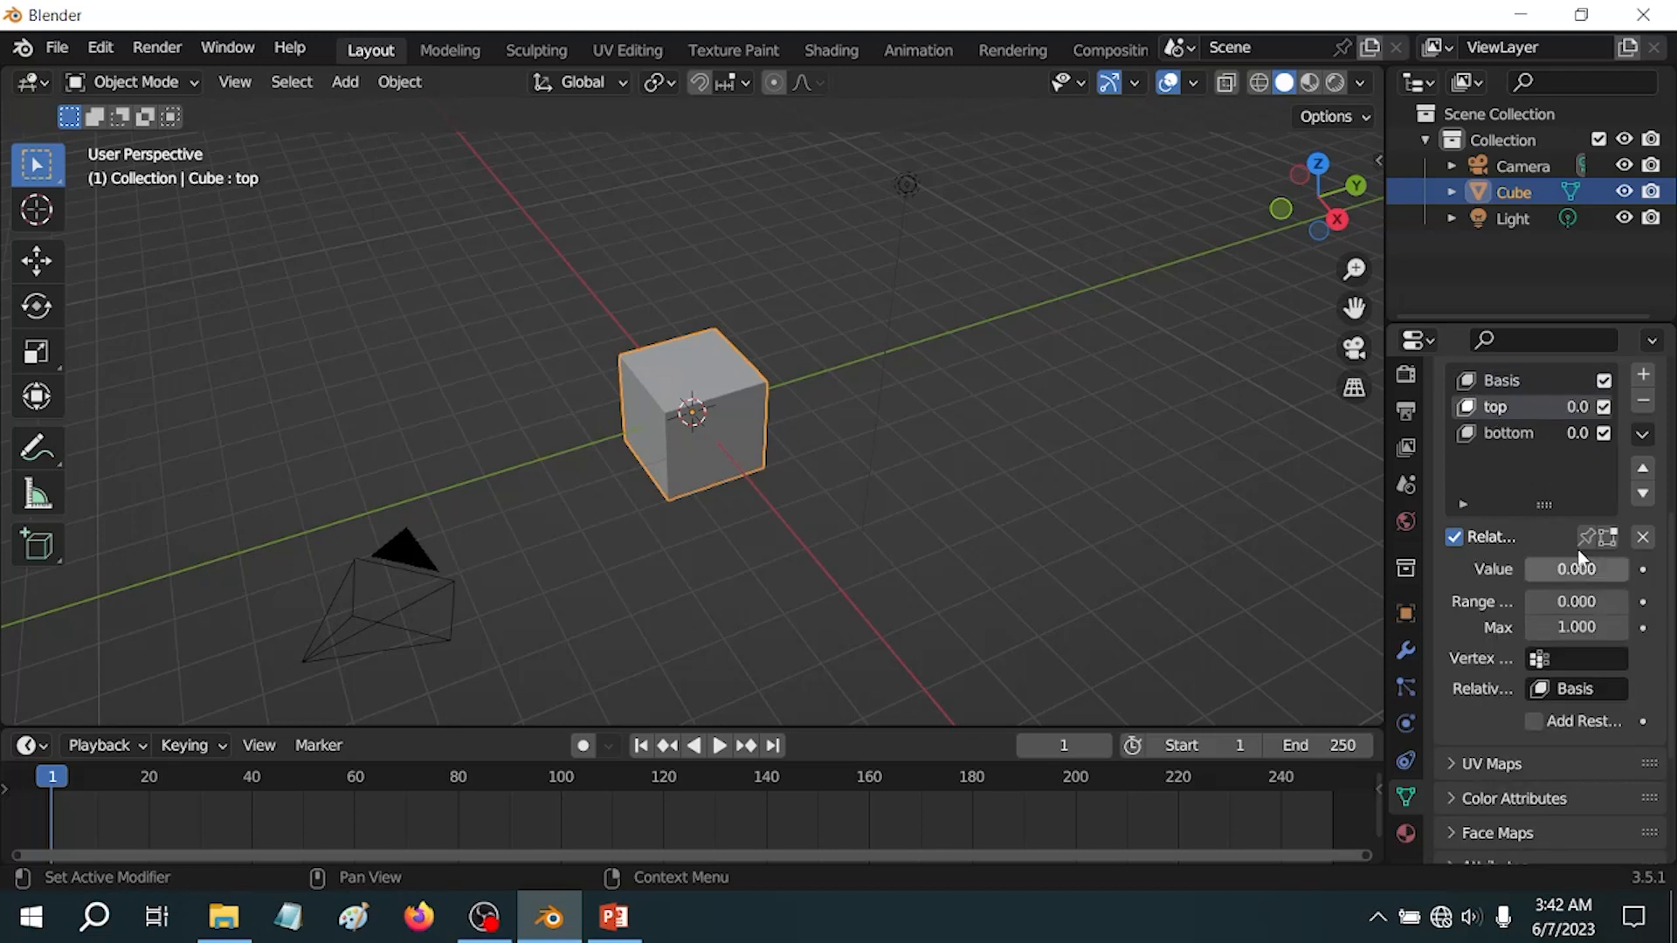
pyautogui.click(1644, 573)
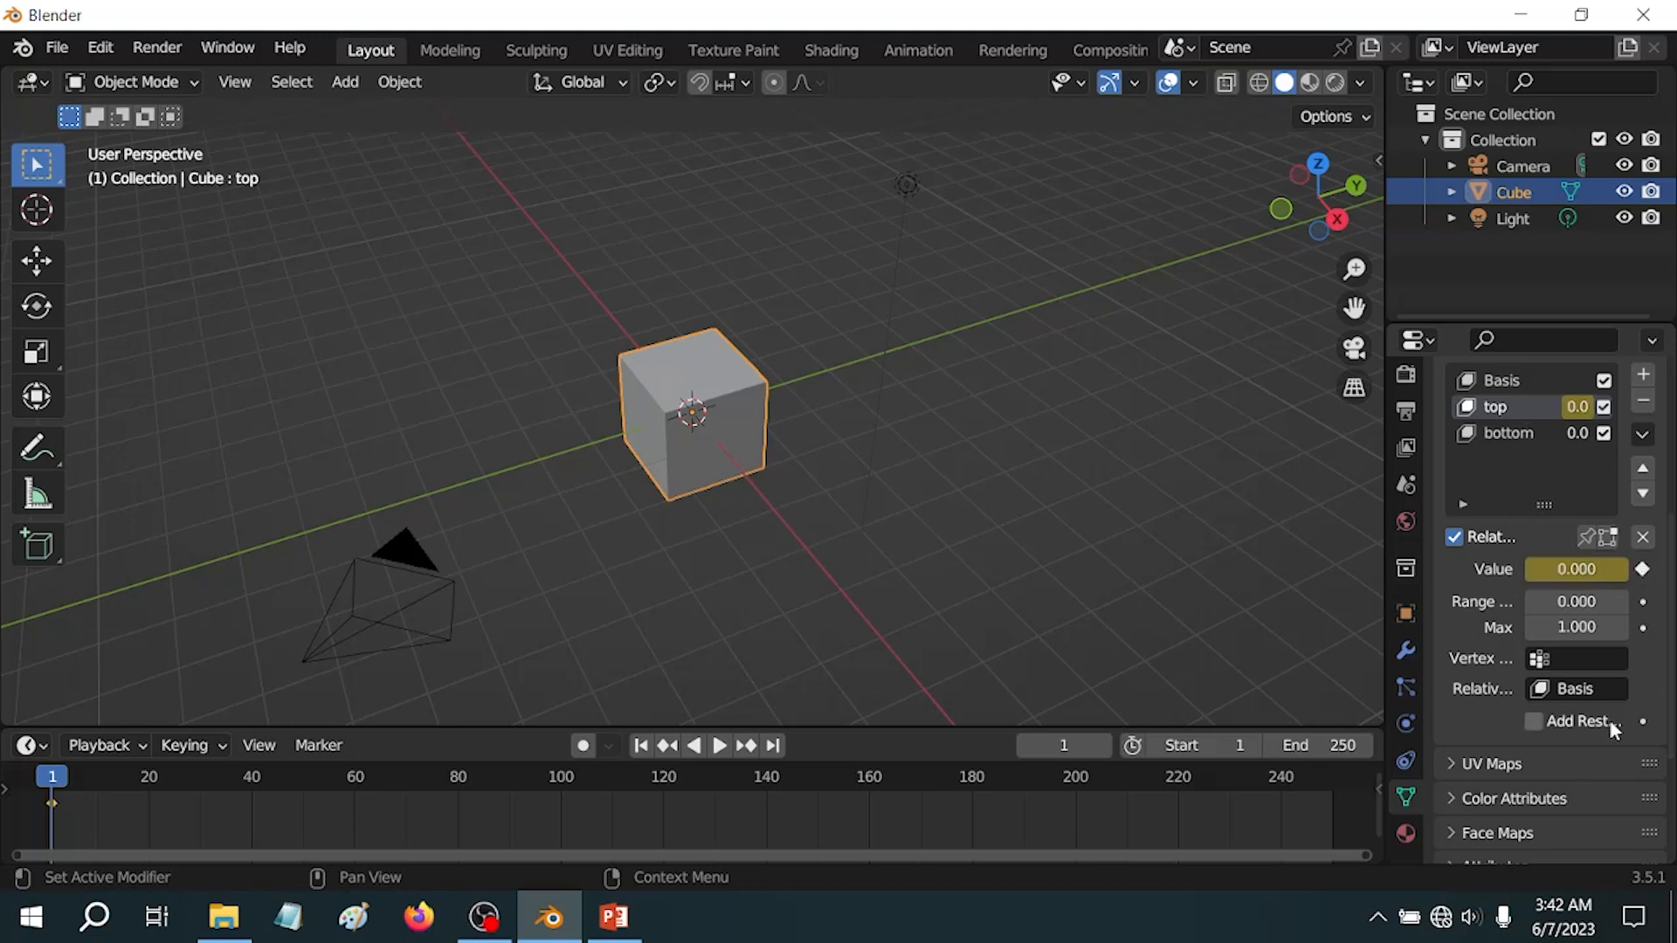
pyautogui.click(1504, 435)
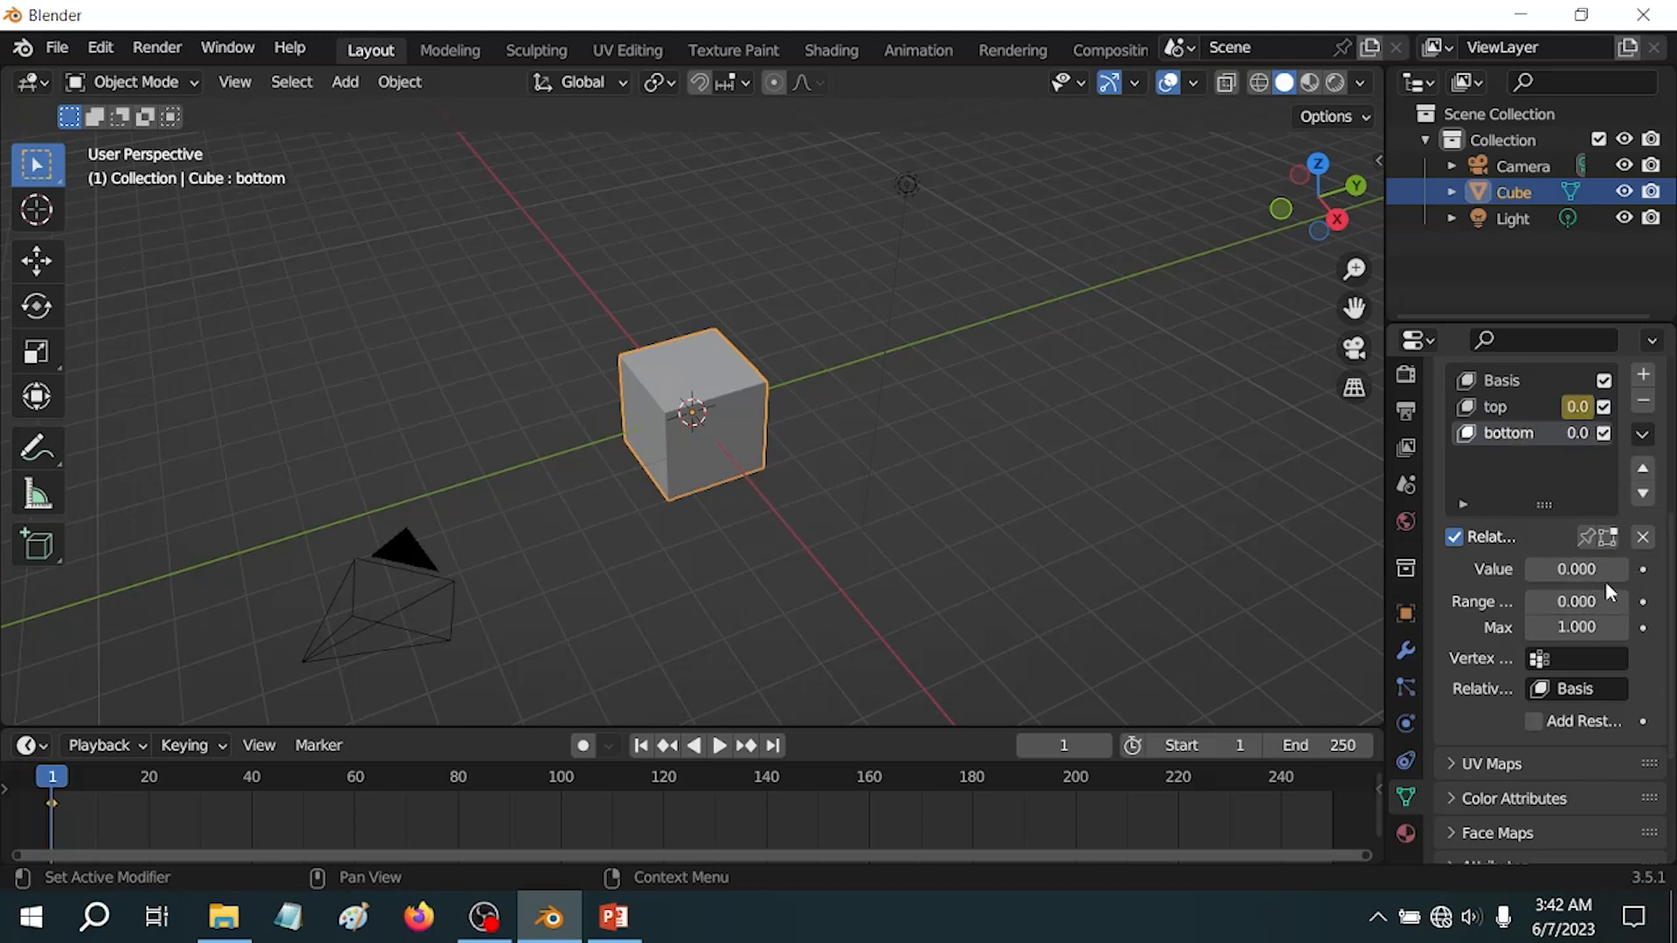
pyautogui.click(1642, 570)
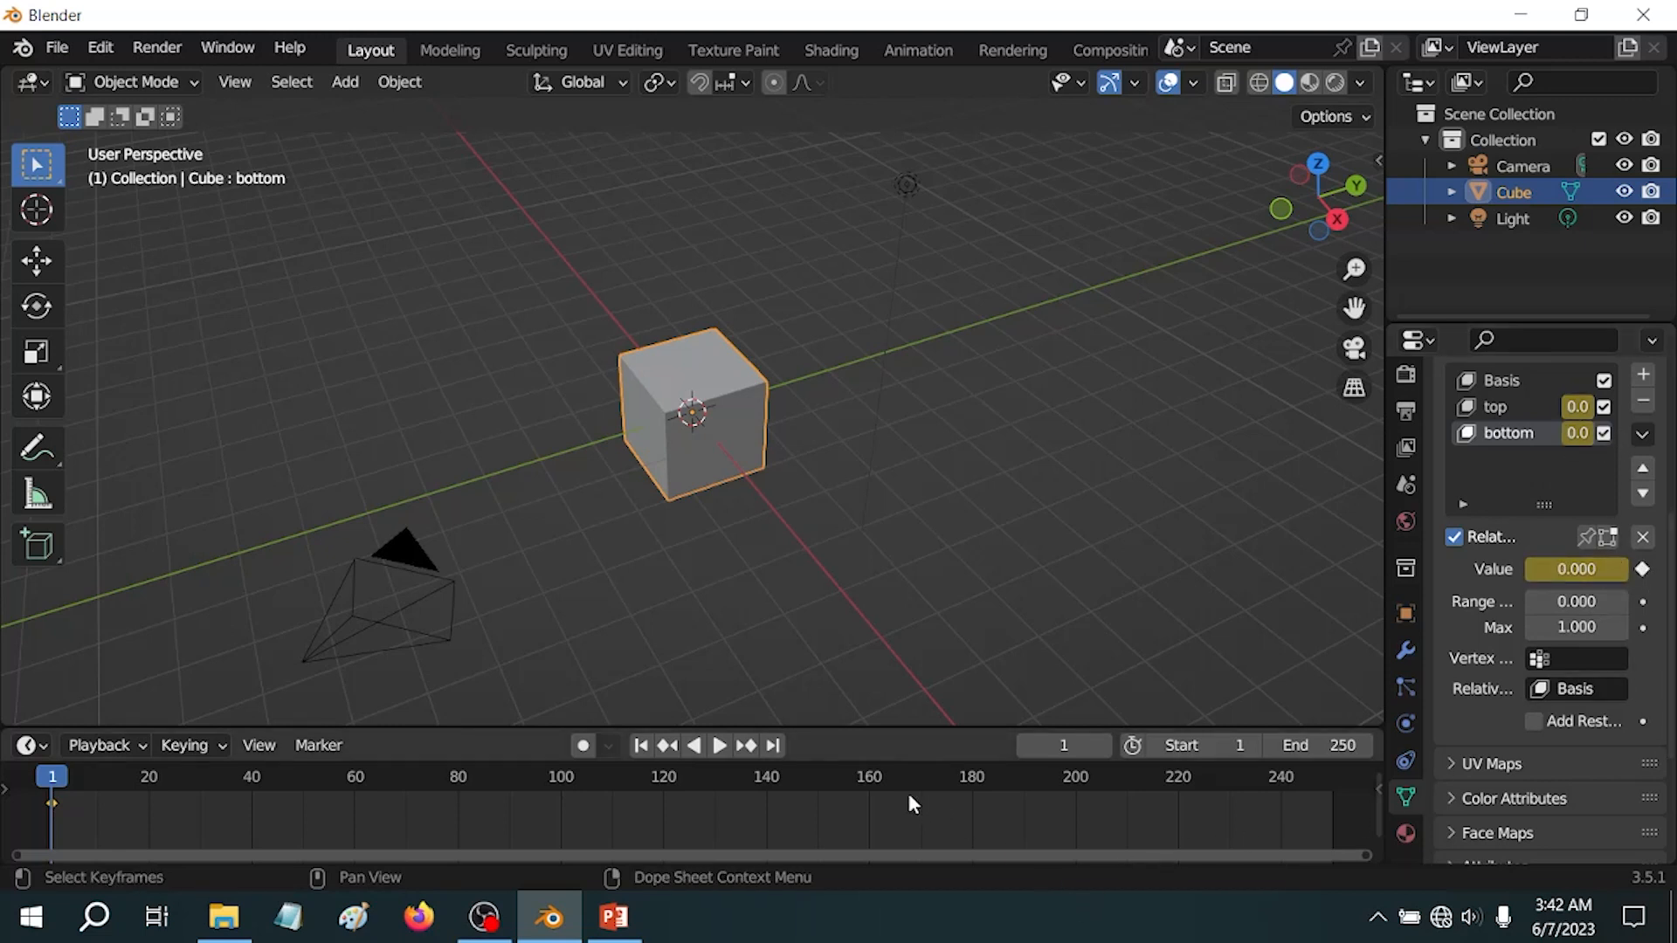
# Enable auto keying and keyframe the top shape key's value at 1.000 on frame 20
pyautogui.click(585, 747)
pyautogui.press('space')
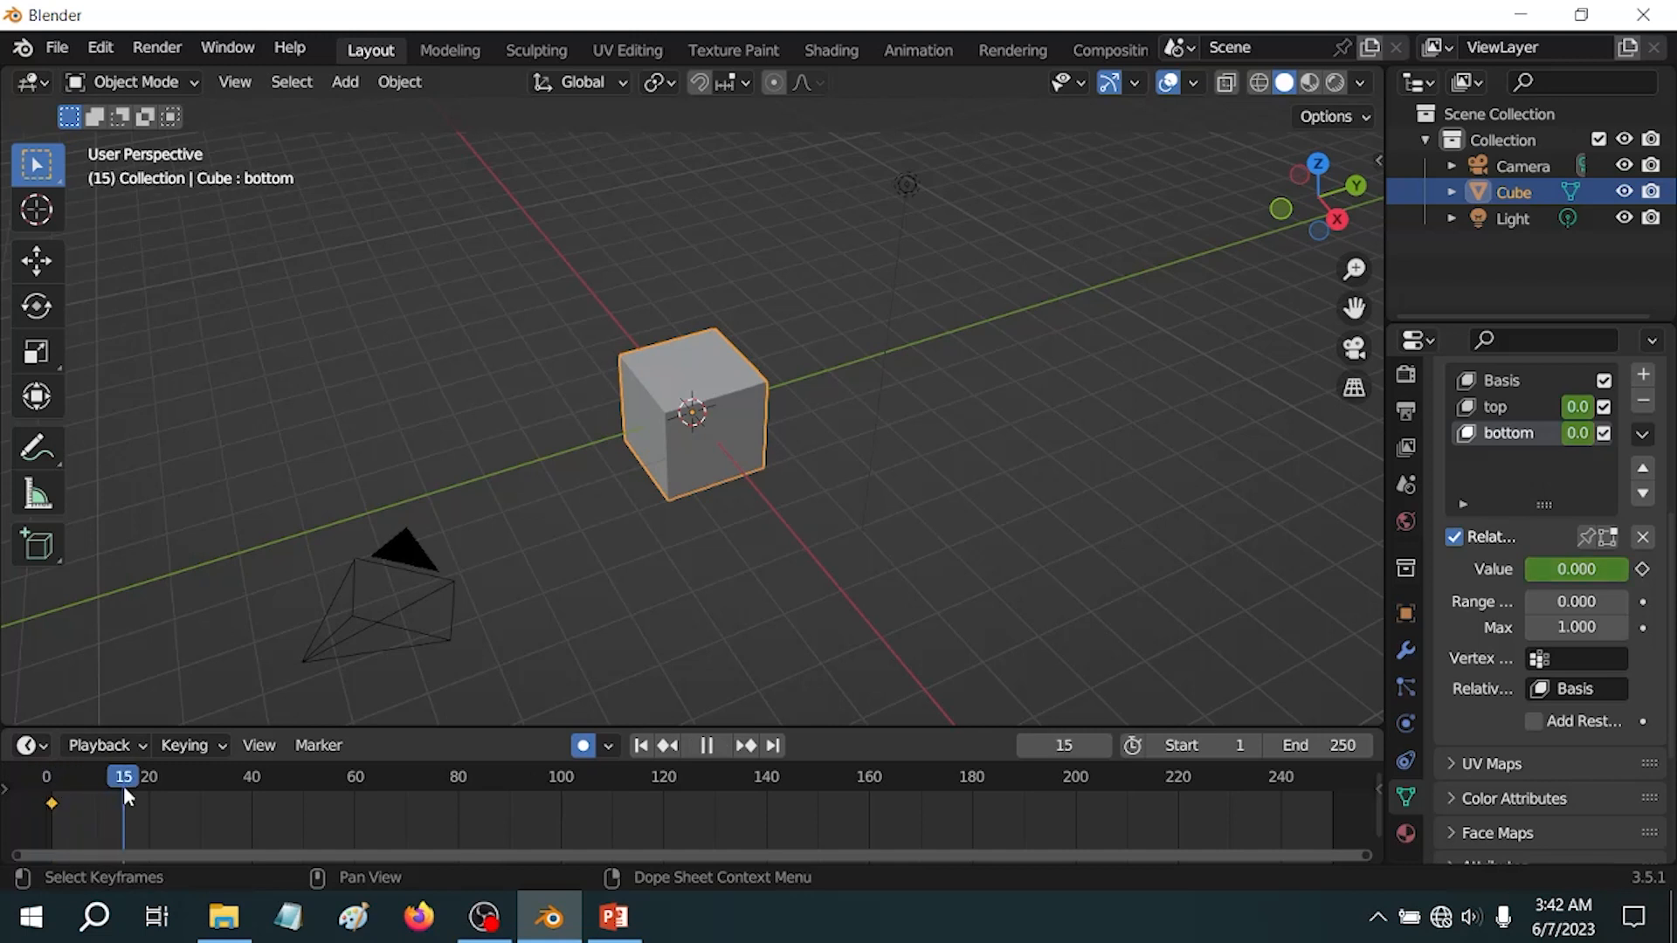
pyautogui.press('space')
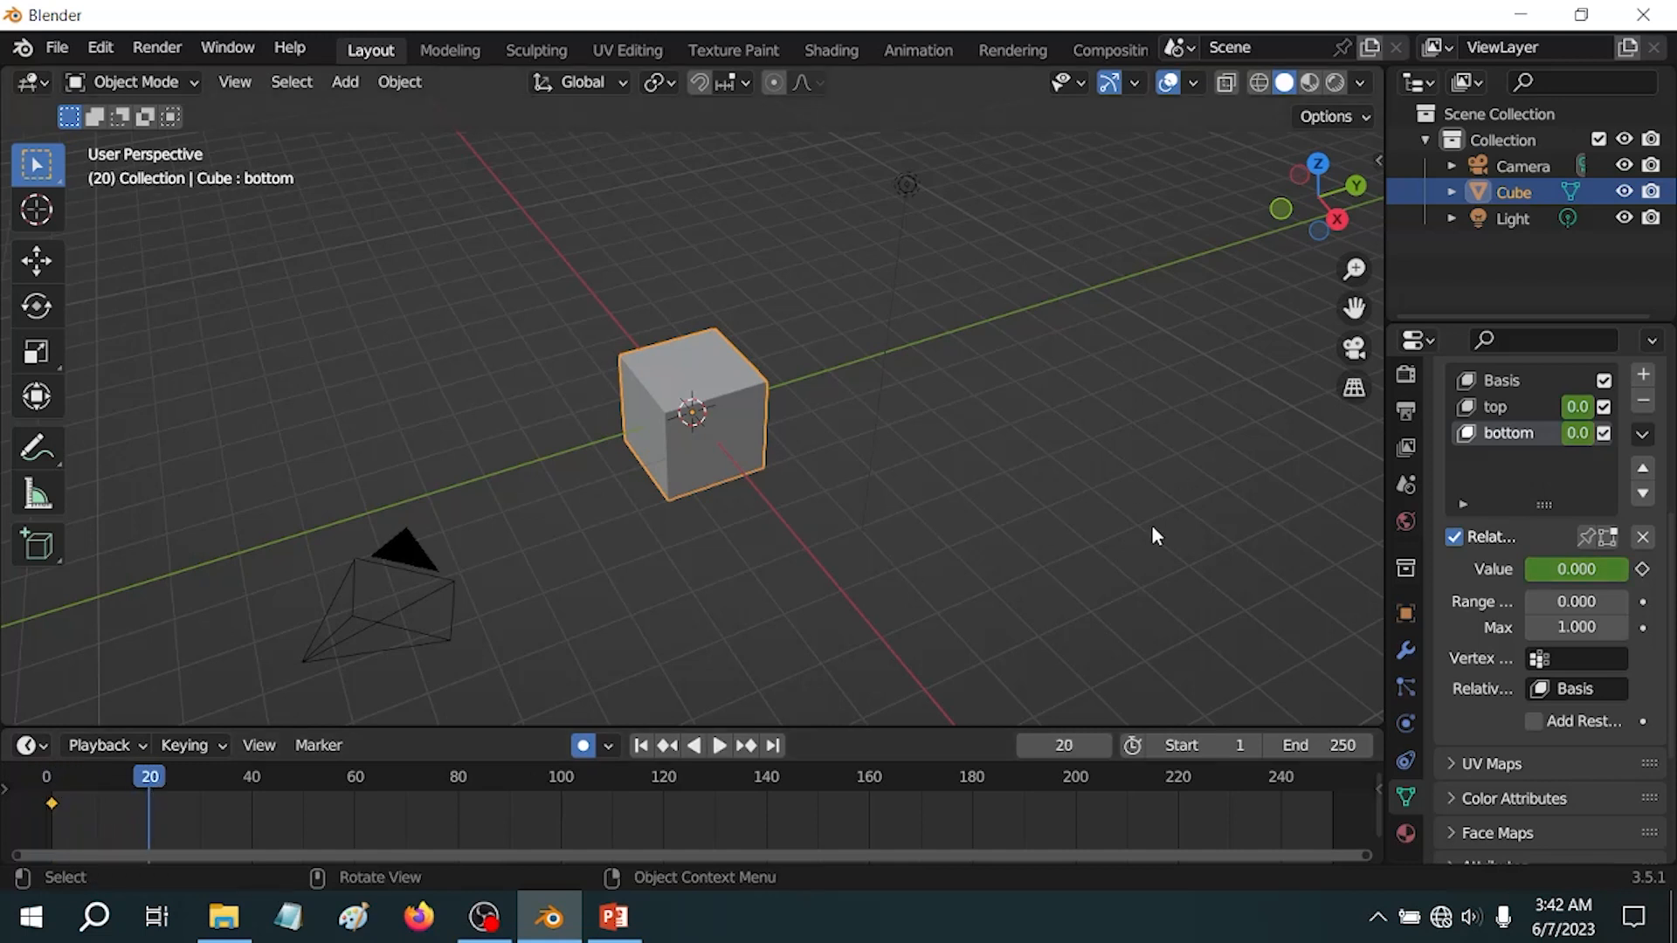
pyautogui.click(1494, 408)
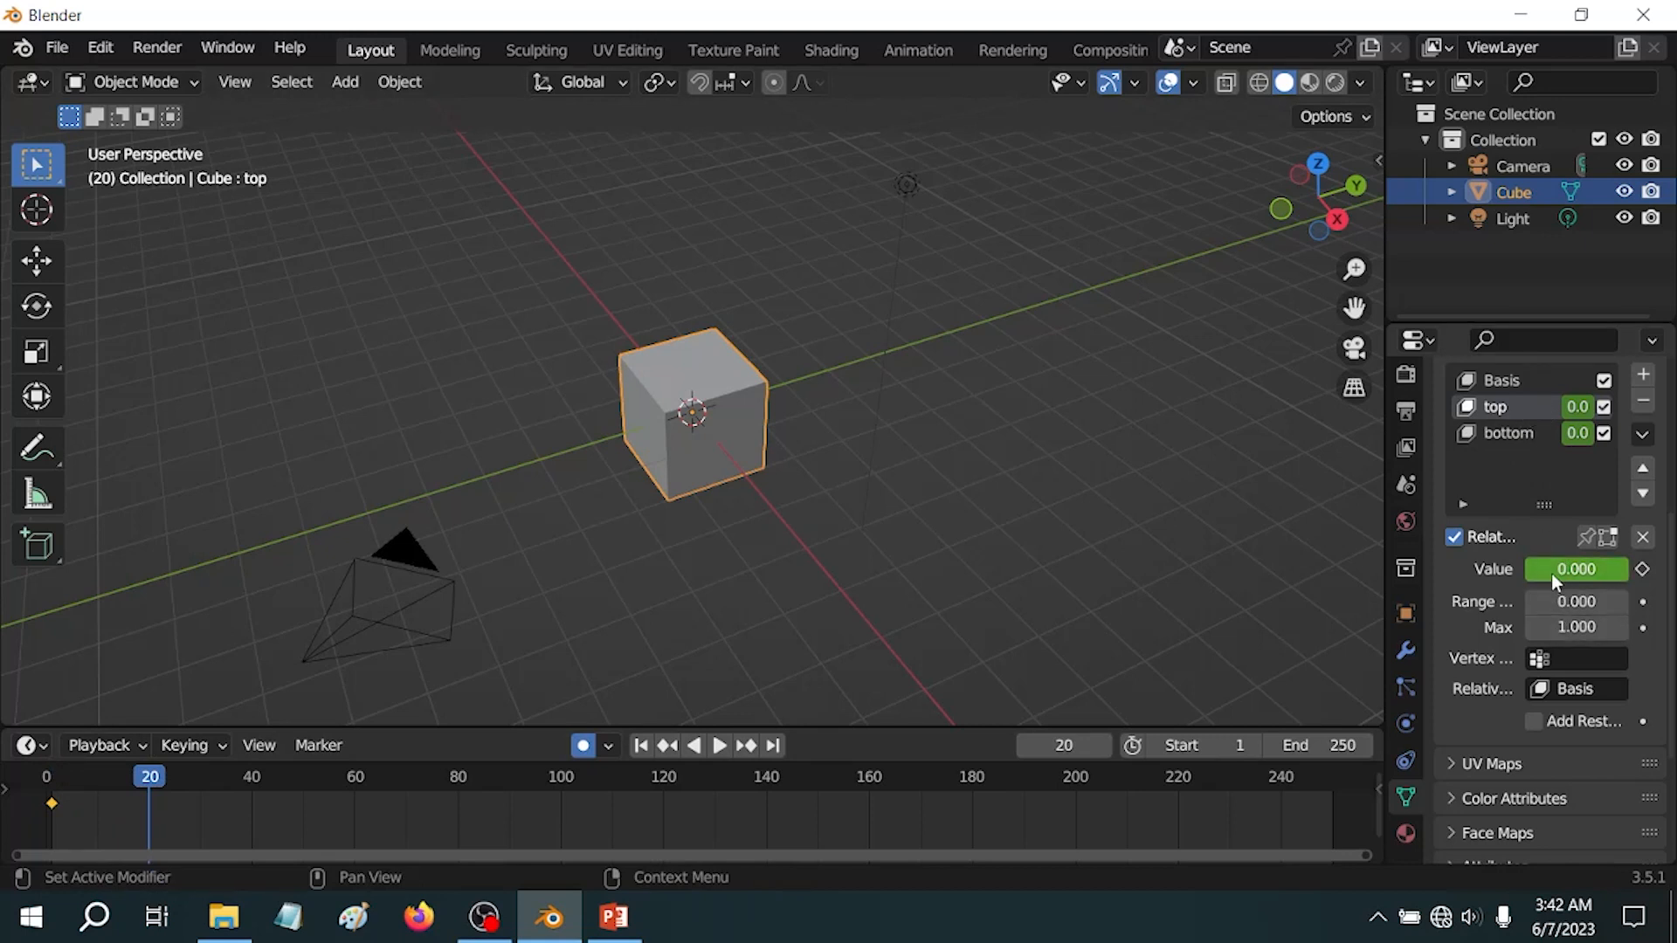
pyautogui.moveTo(1552, 569); pyautogui.dragTo(1658, 569)
pyautogui.click(1643, 569)
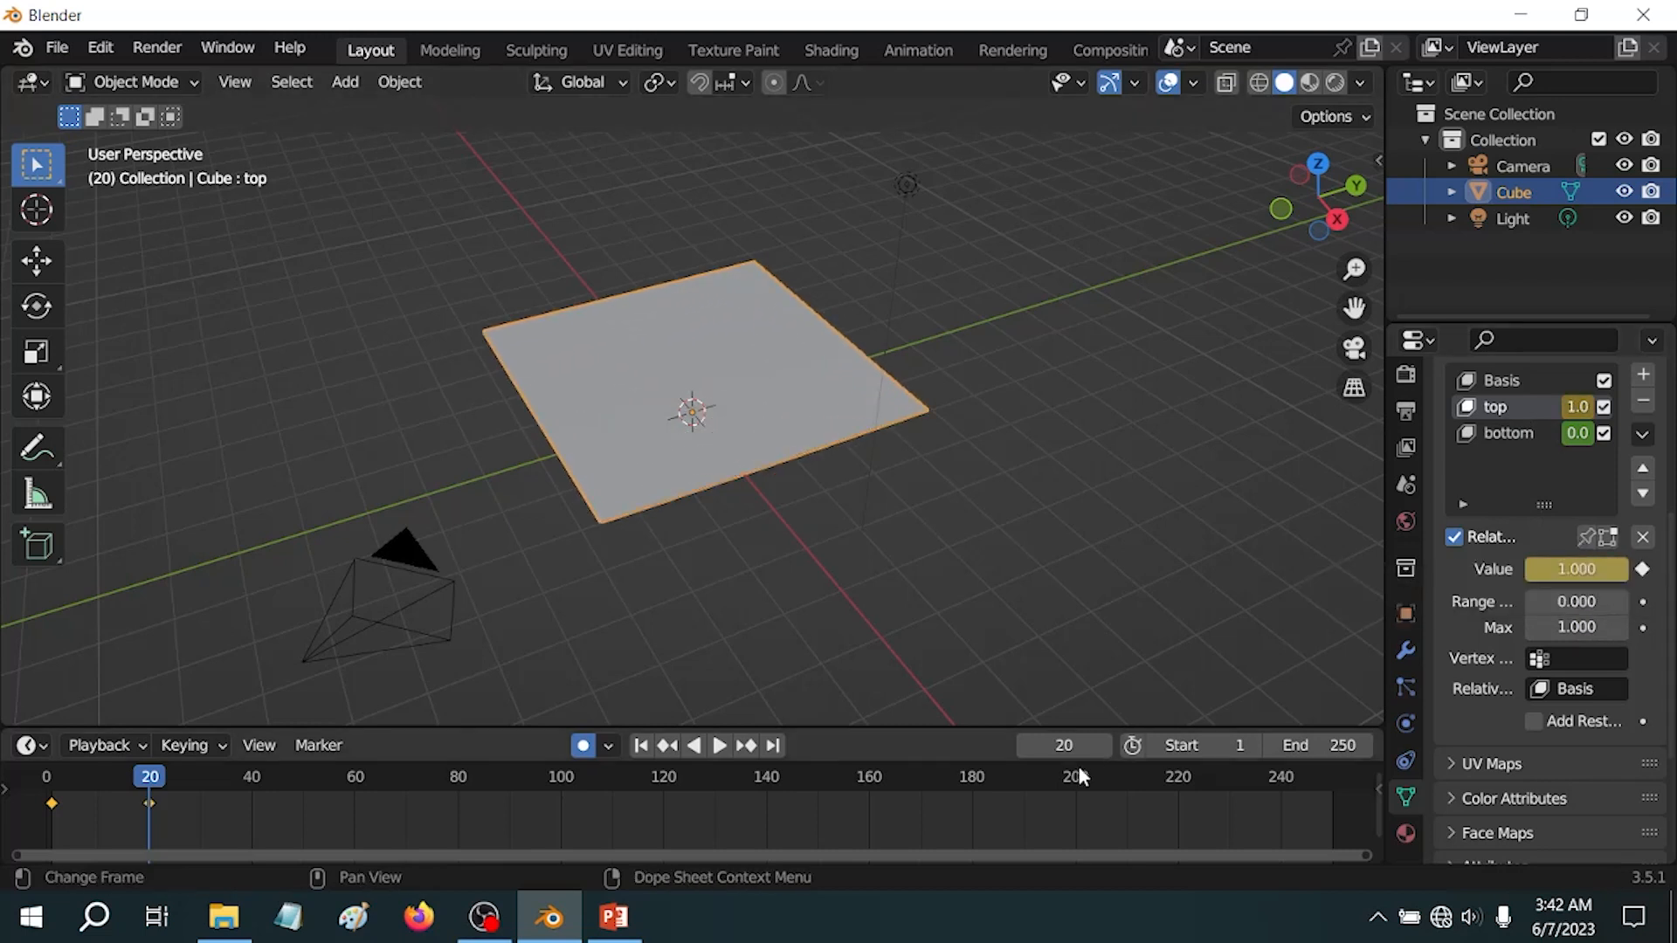
# Keyframe the bottom shape key's value at 1.000 on frame 40
pyautogui.moveTo(153, 782); pyautogui.dragTo(252, 782)
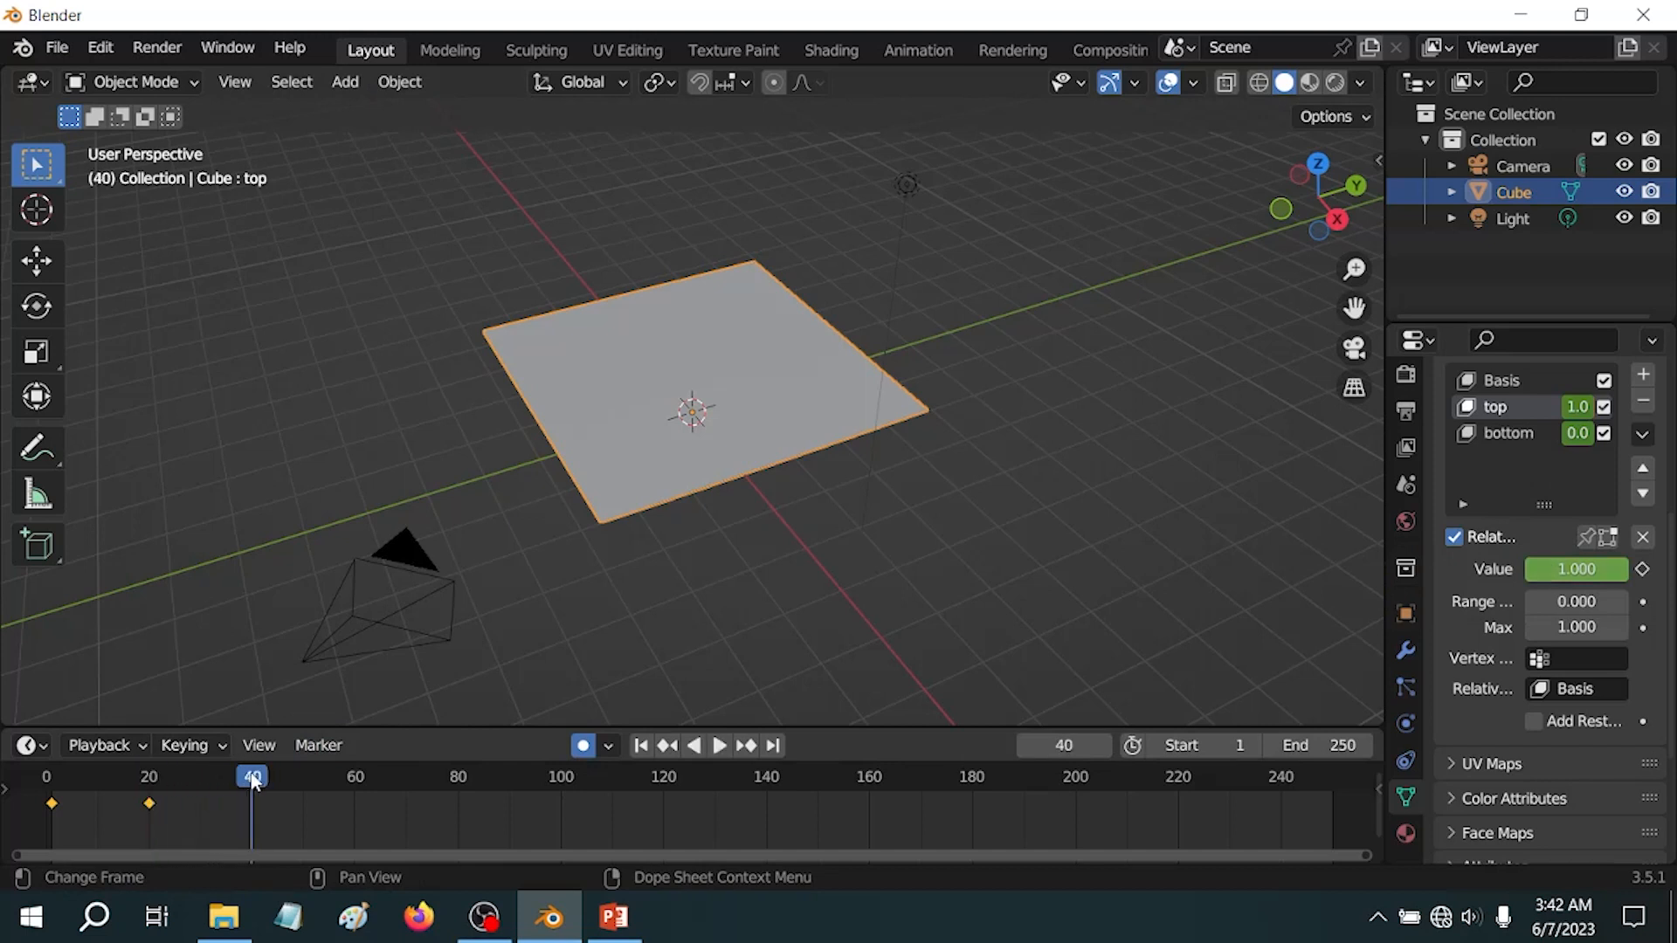
pyautogui.click(1511, 434)
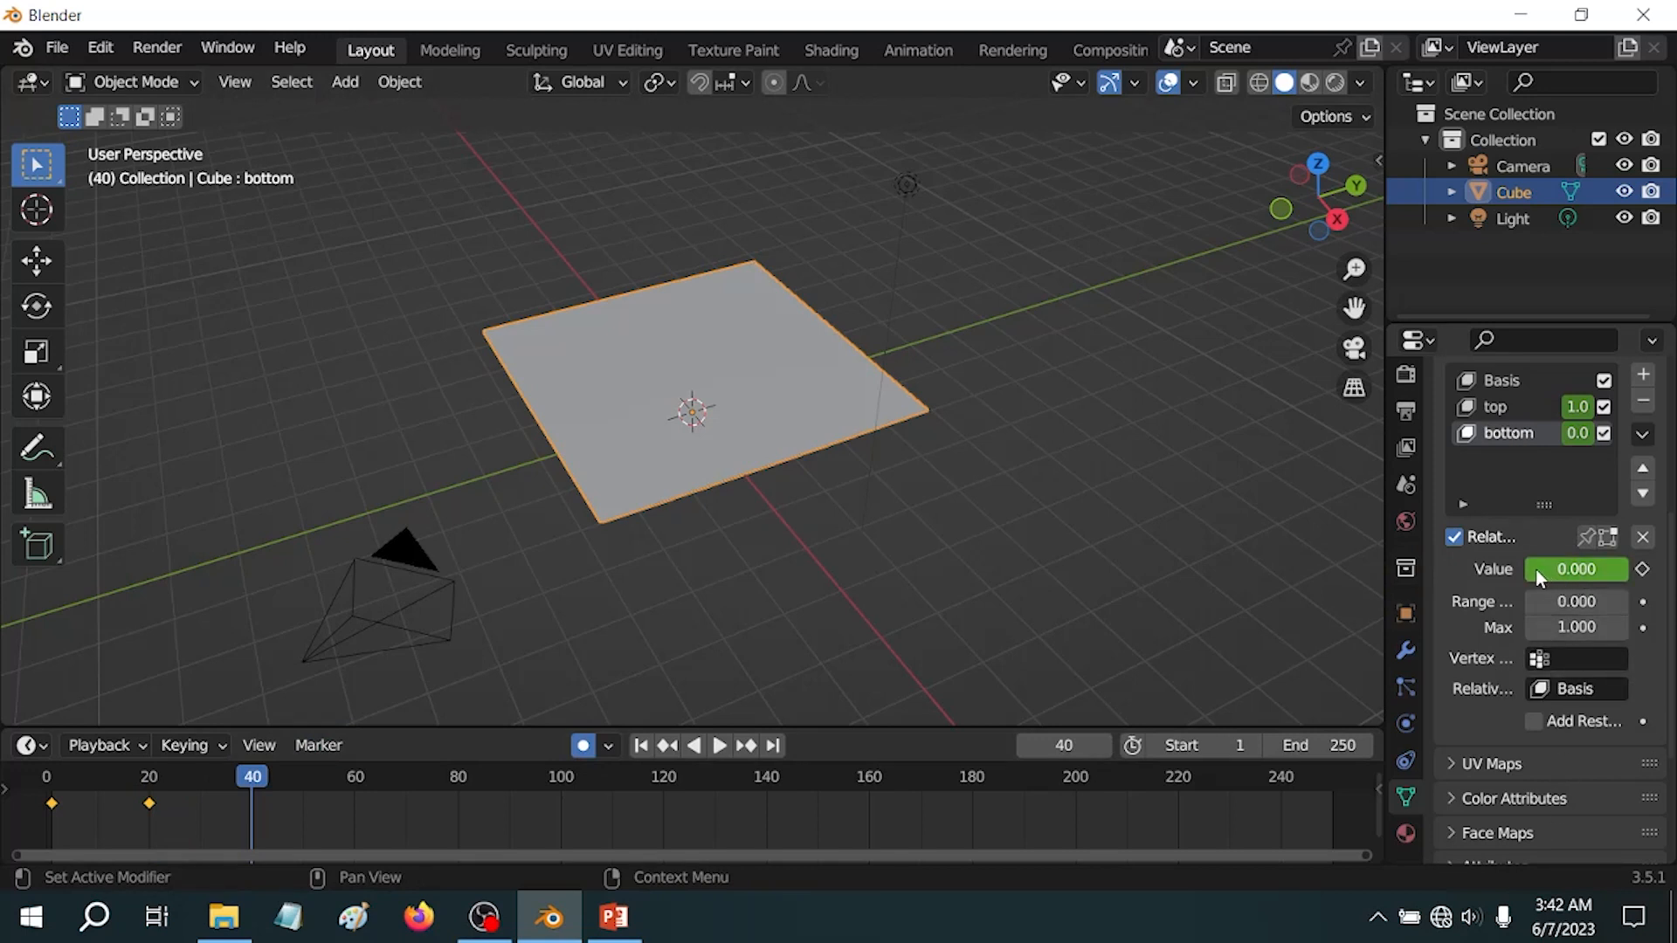
pyautogui.moveTo(1537, 571); pyautogui.dragTo(1594, 572)
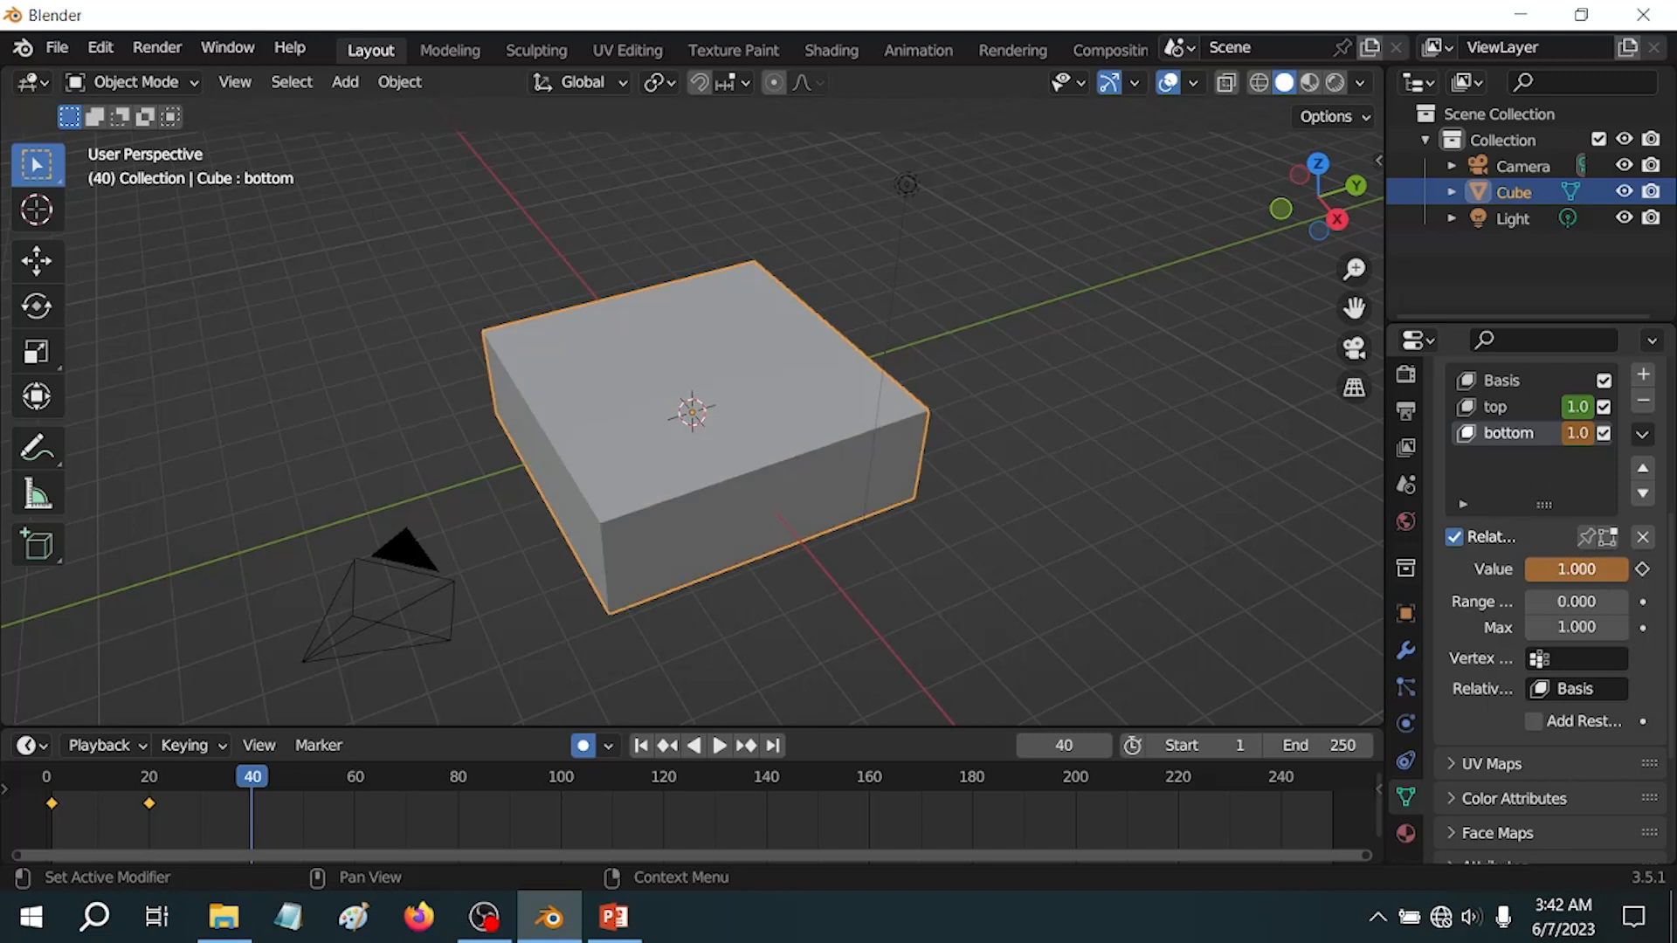
pyautogui.click(1635, 569)
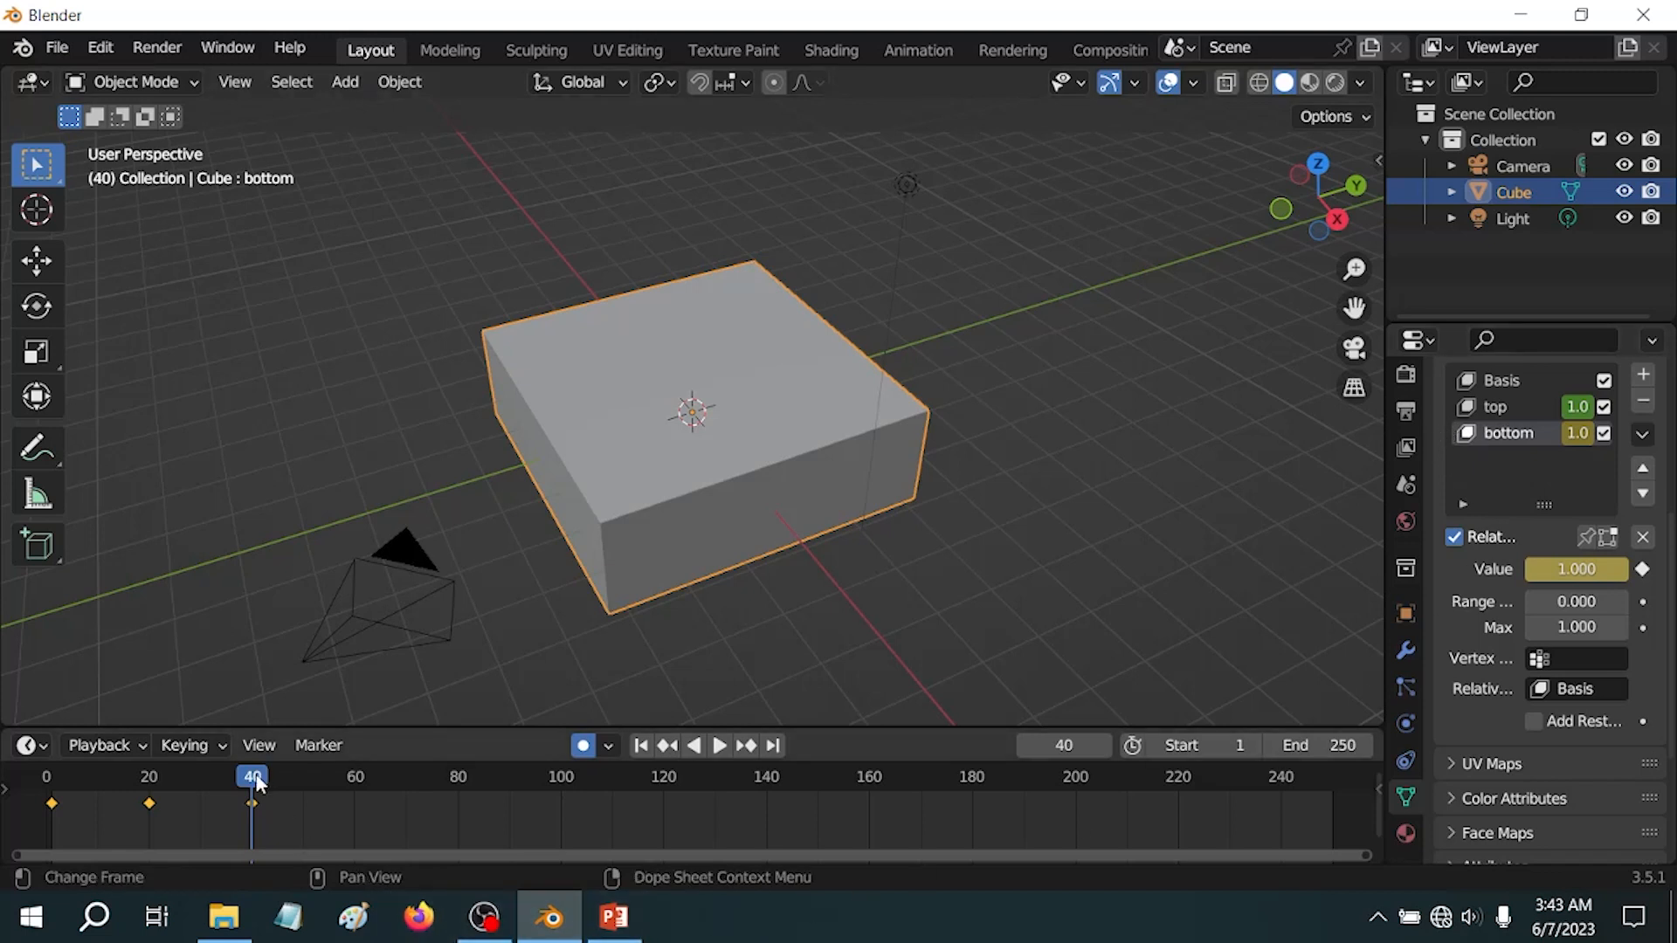
# Keyframe the top shape key's value at 0.000 on frame 60
pyautogui.moveTo(249, 783); pyautogui.dragTo(358, 784)
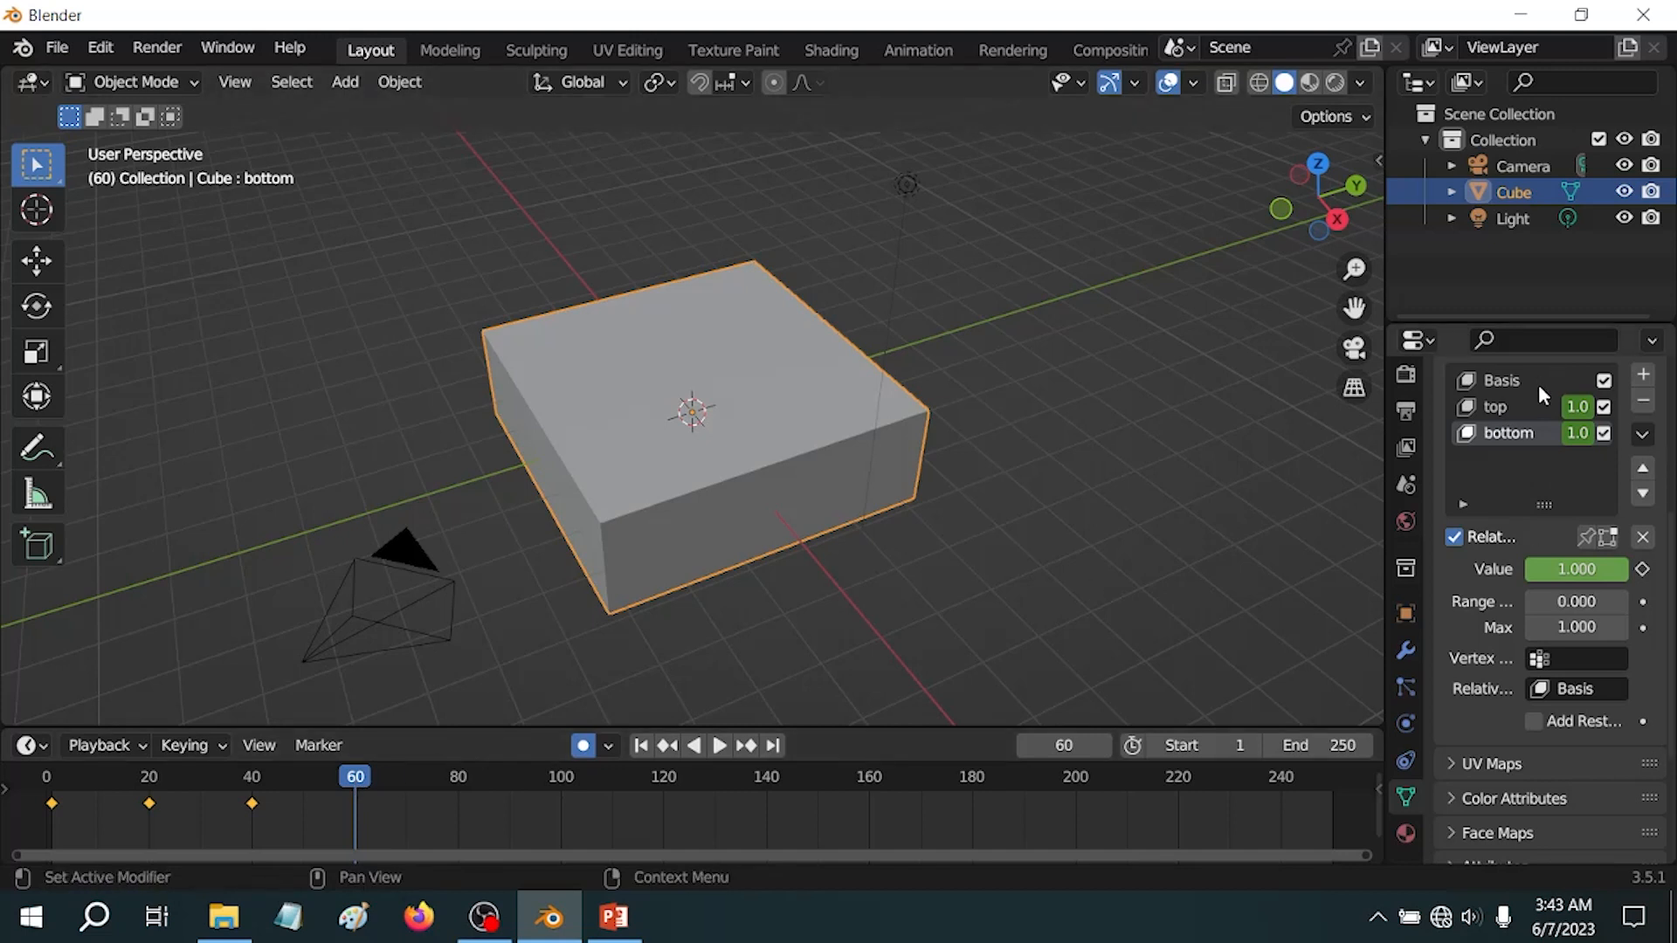
pyautogui.click(1498, 408)
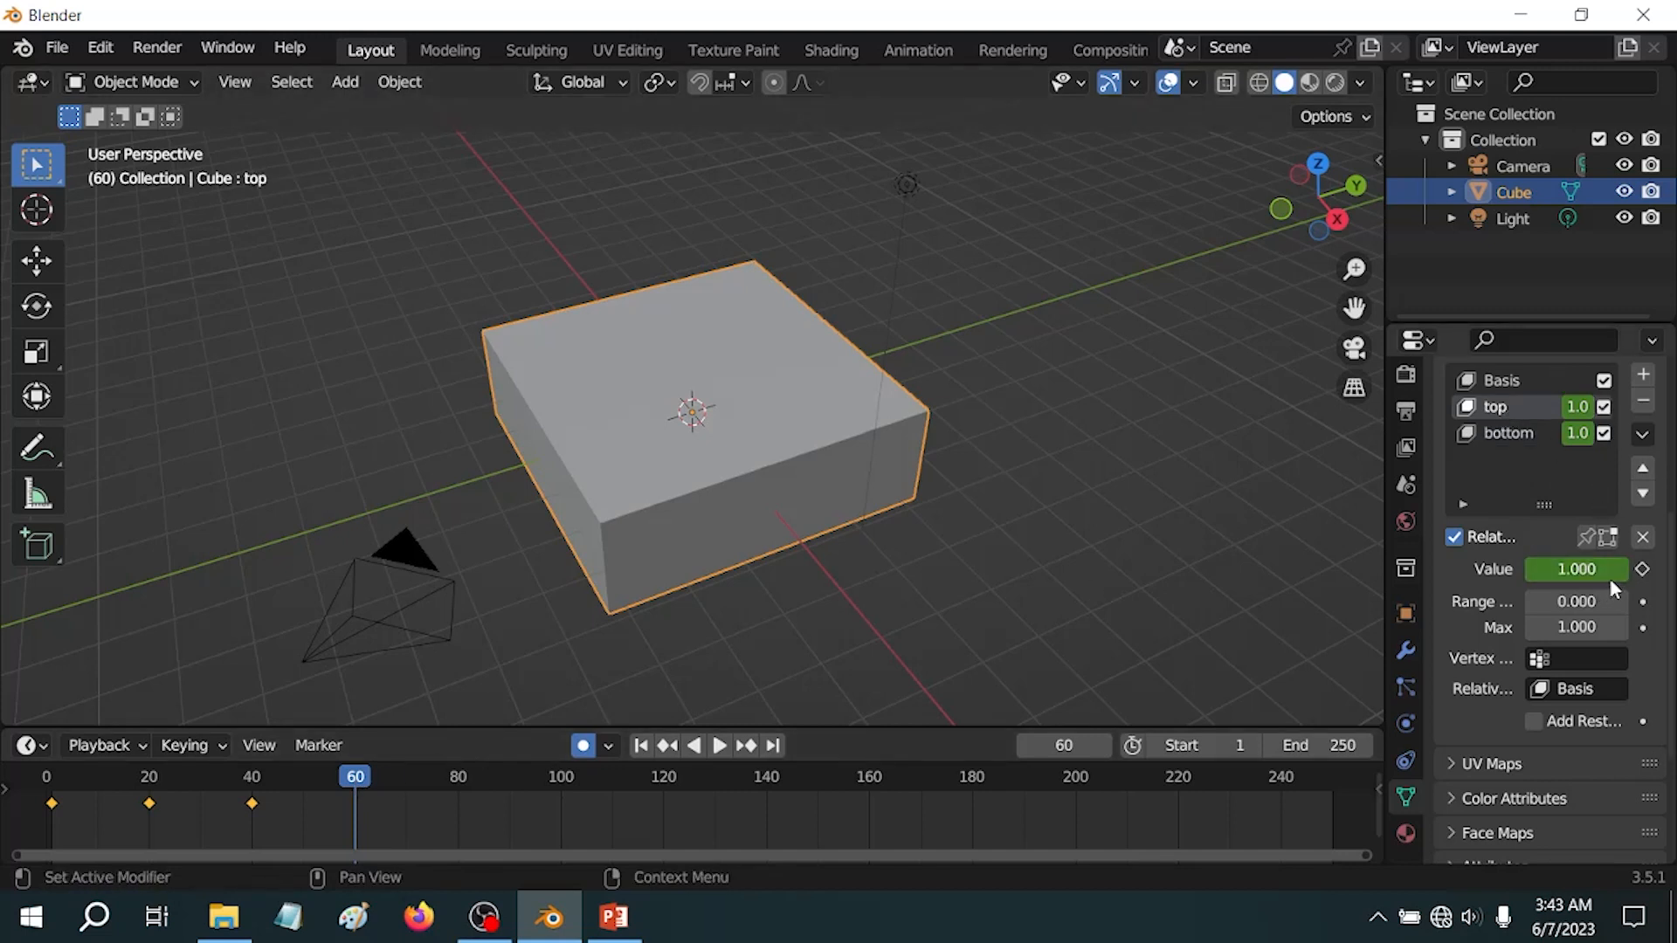
pyautogui.moveTo(1612, 574); pyautogui.dragTo(1520, 568)
pyautogui.press('i')
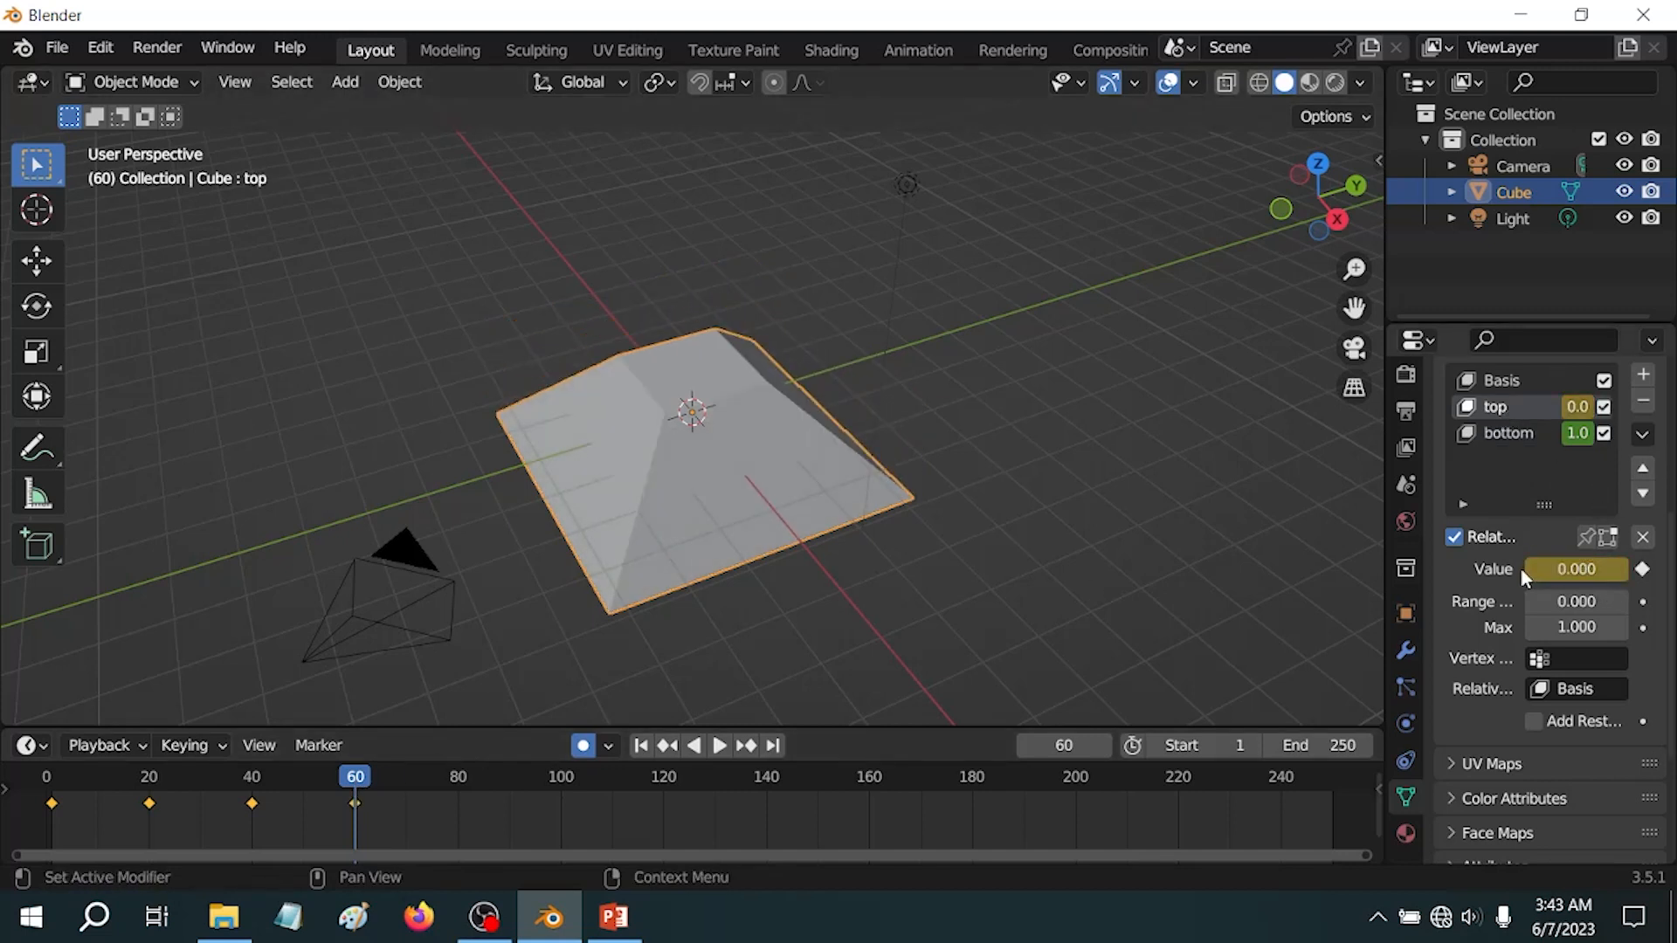
# Keyframe the bottom shape key's value at 0.000 on frame 80
pyautogui.moveTo(355, 784); pyautogui.dragTo(458, 784)
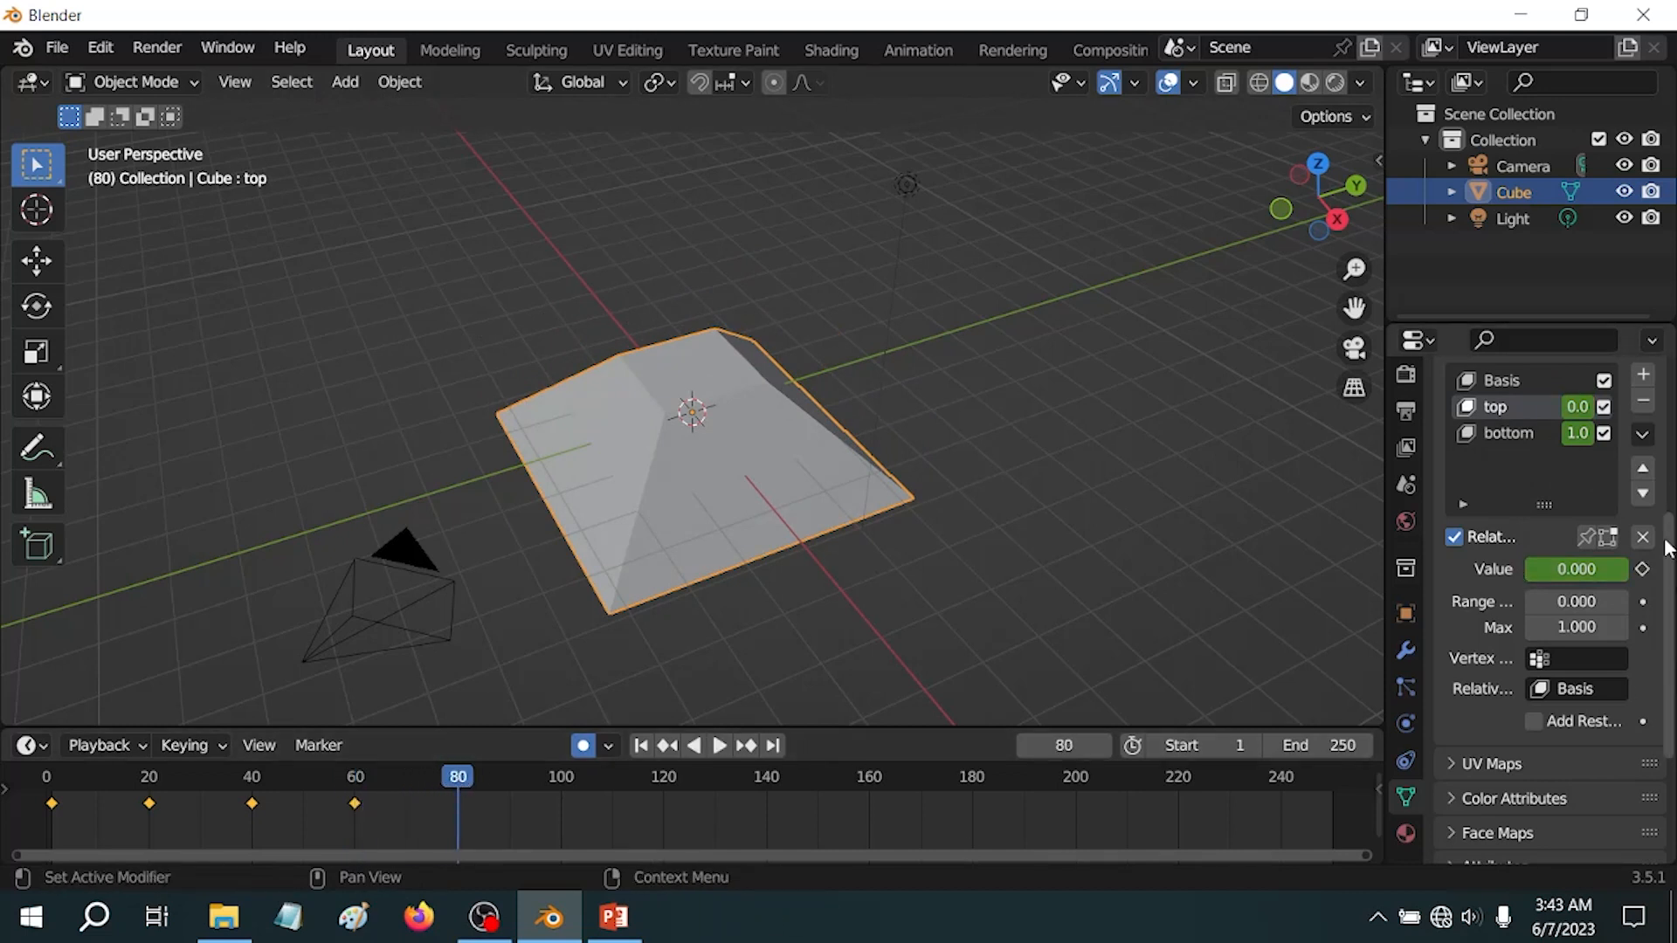
pyautogui.click(1529, 435)
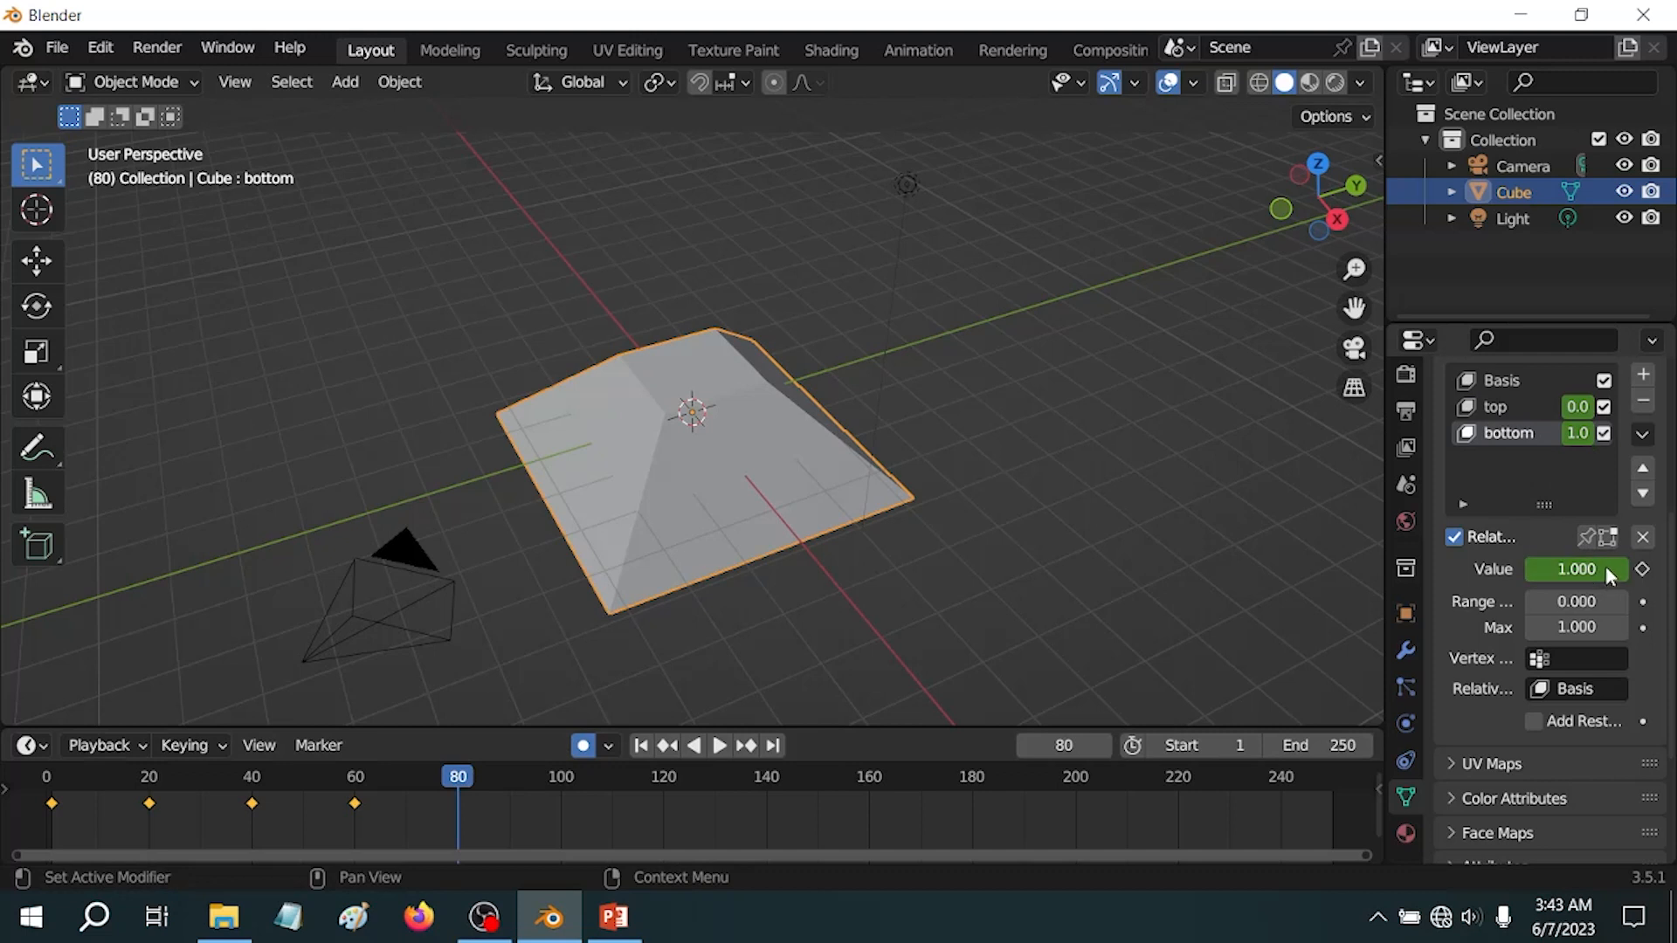
pyautogui.moveTo(1612, 568); pyautogui.dragTo(1537, 569)
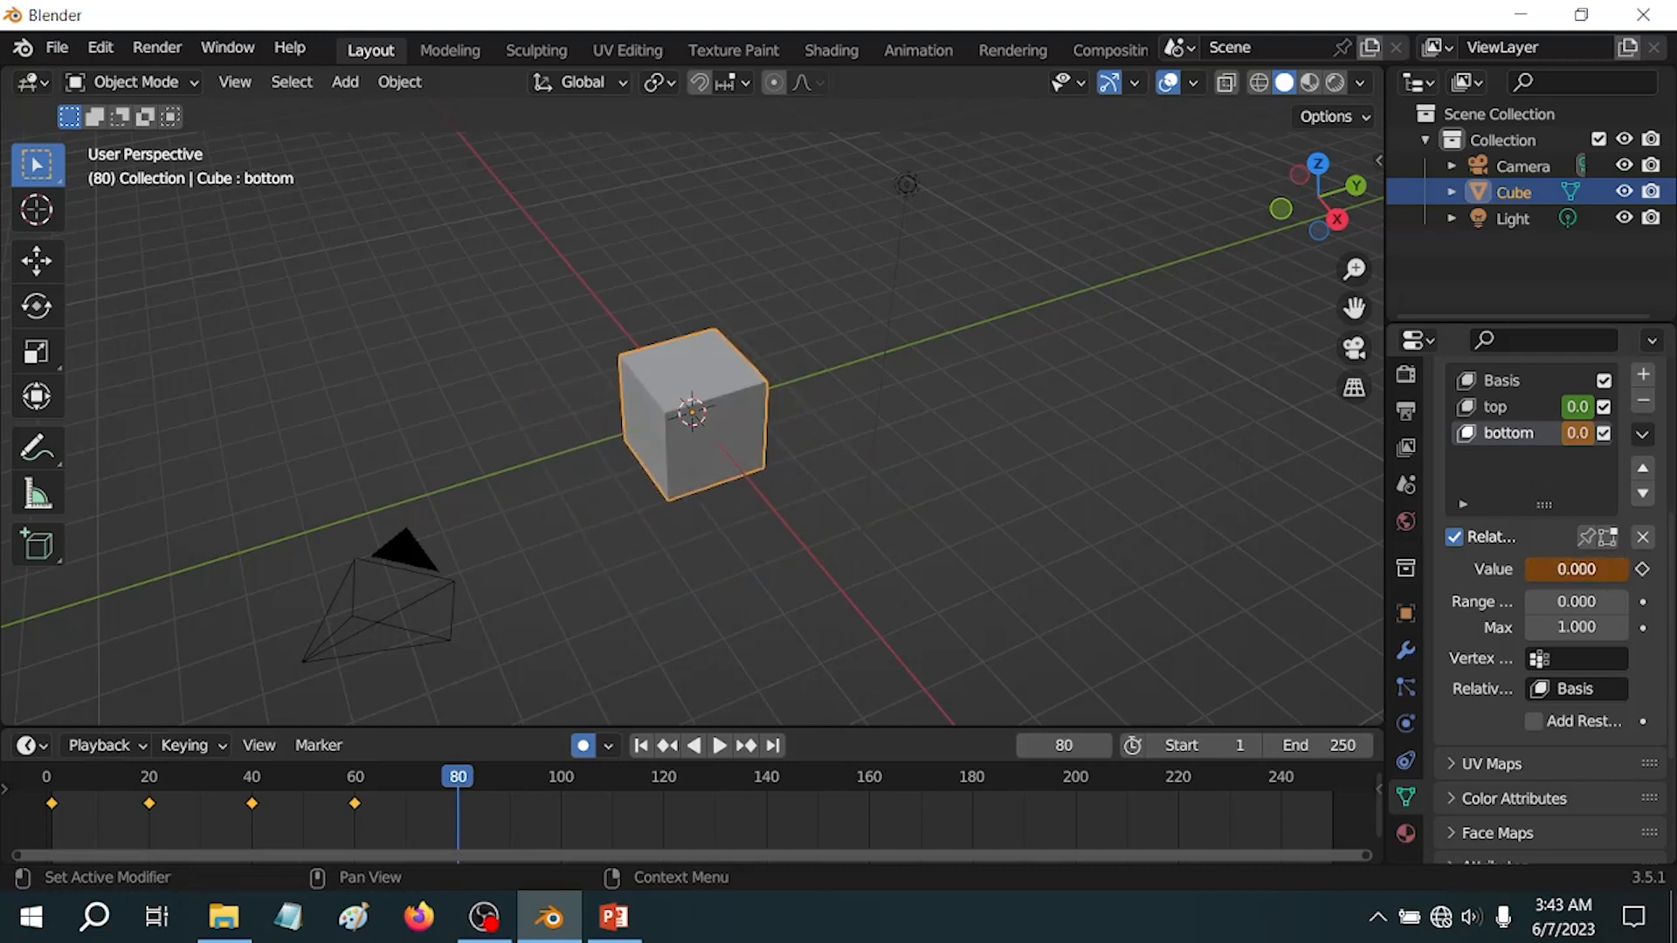
pyautogui.press('i')
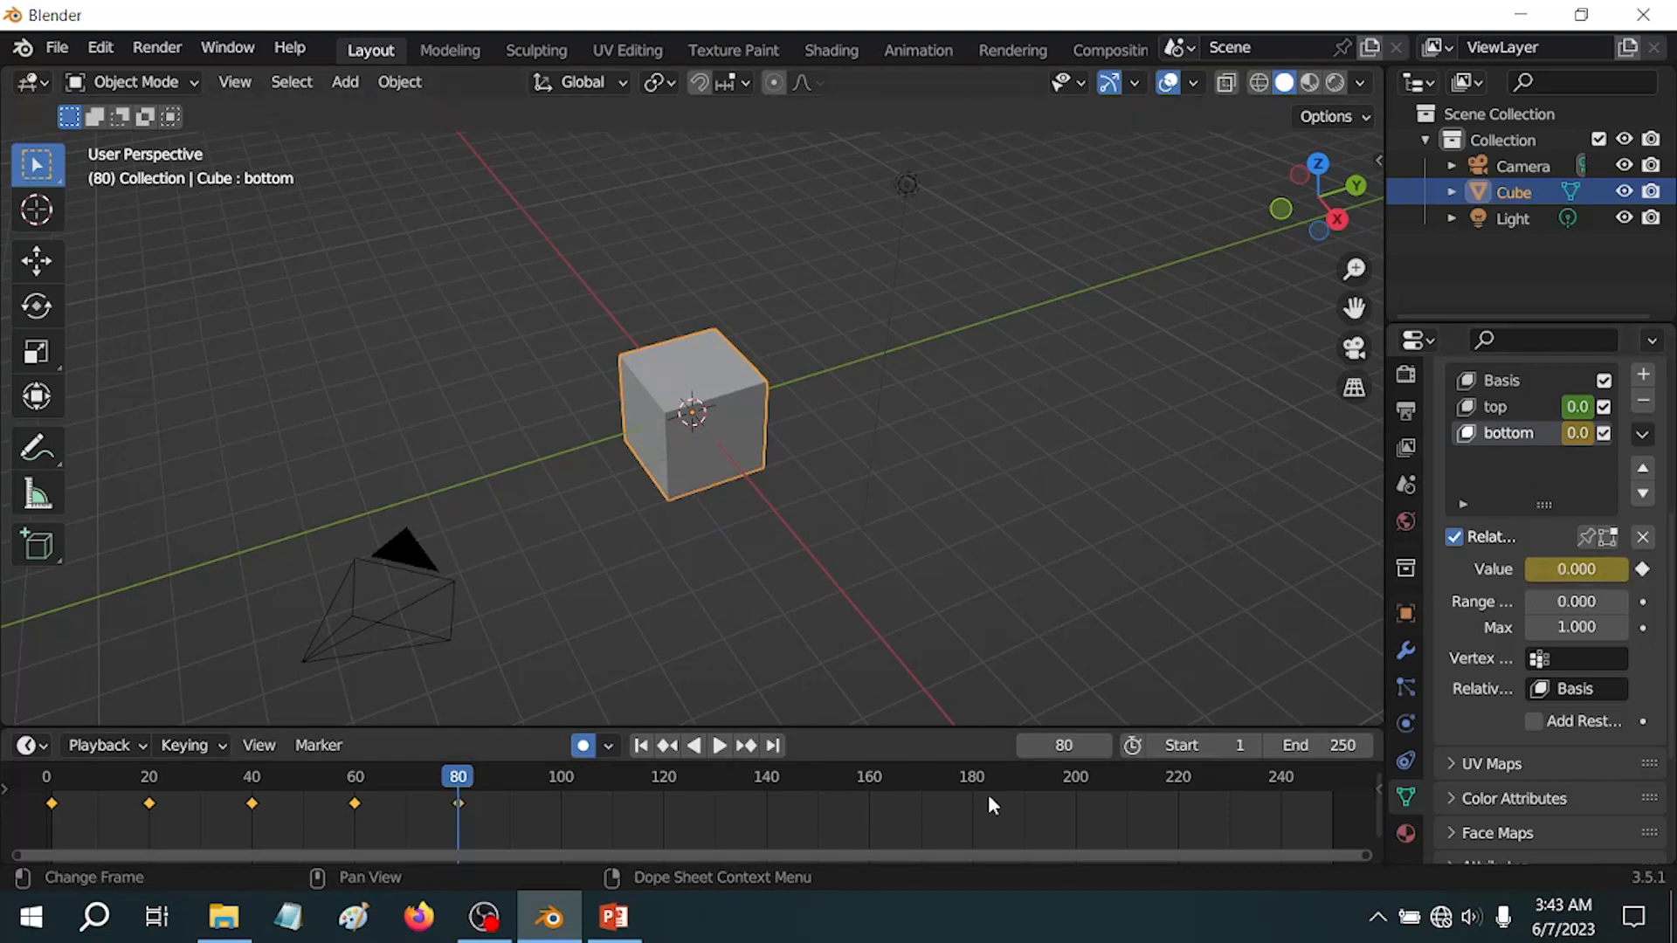
# Set the timeline's end frame to 80 and play the shape key animation
pyautogui.click(1346, 745)
pyautogui.write('80')
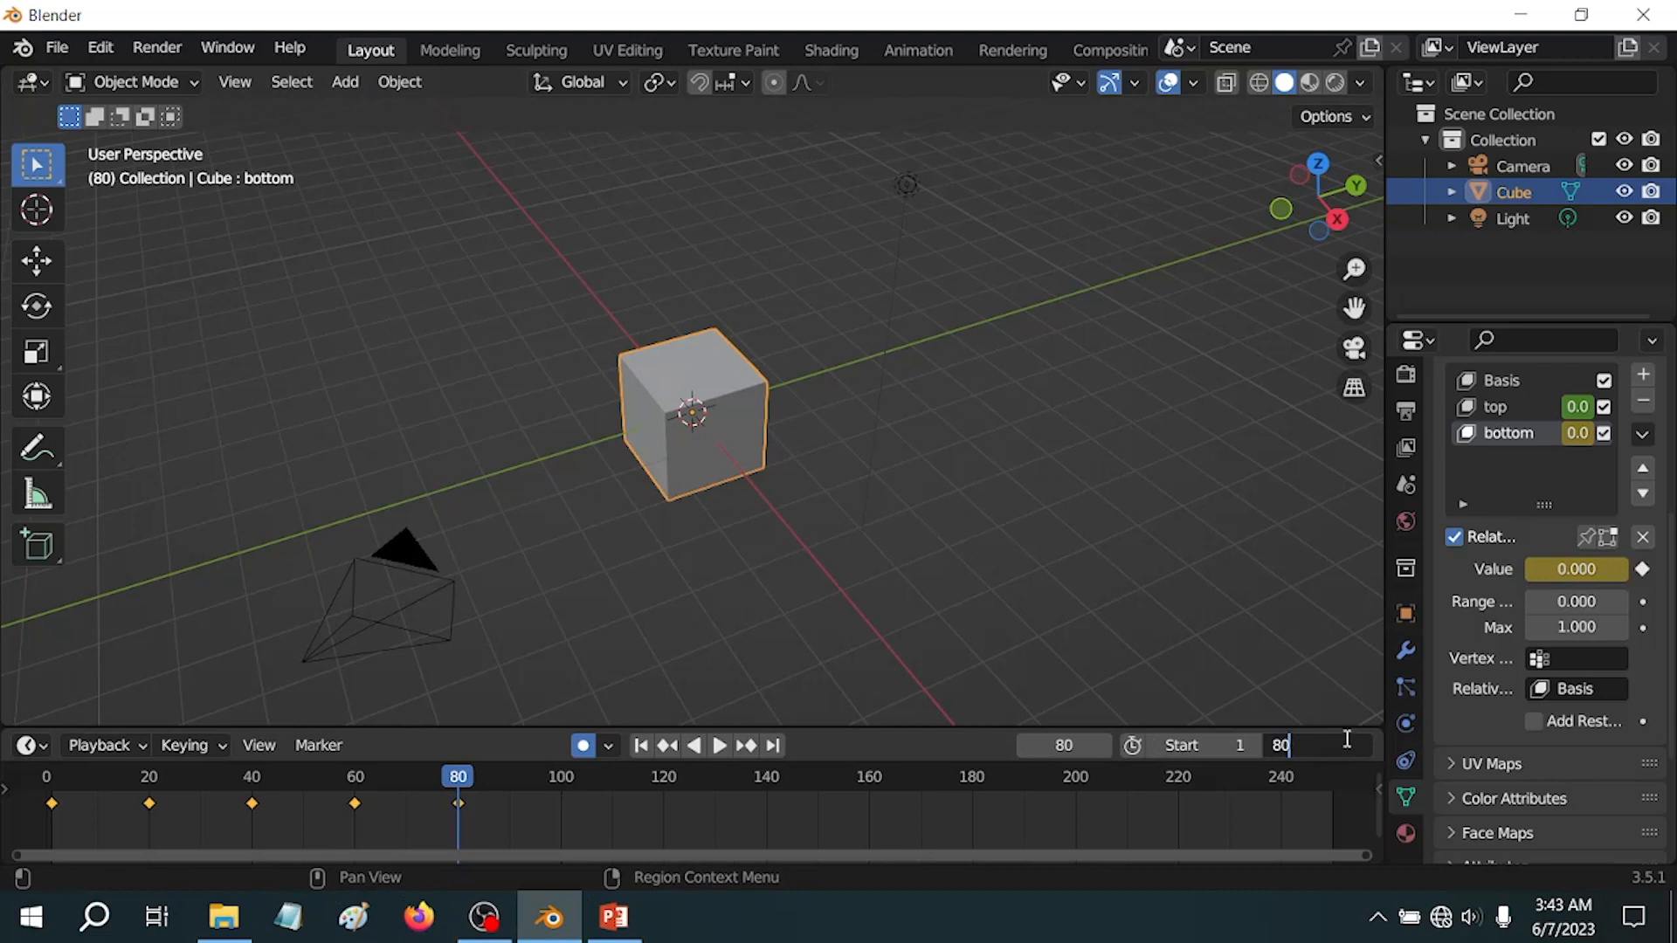
pyautogui.press('Return')
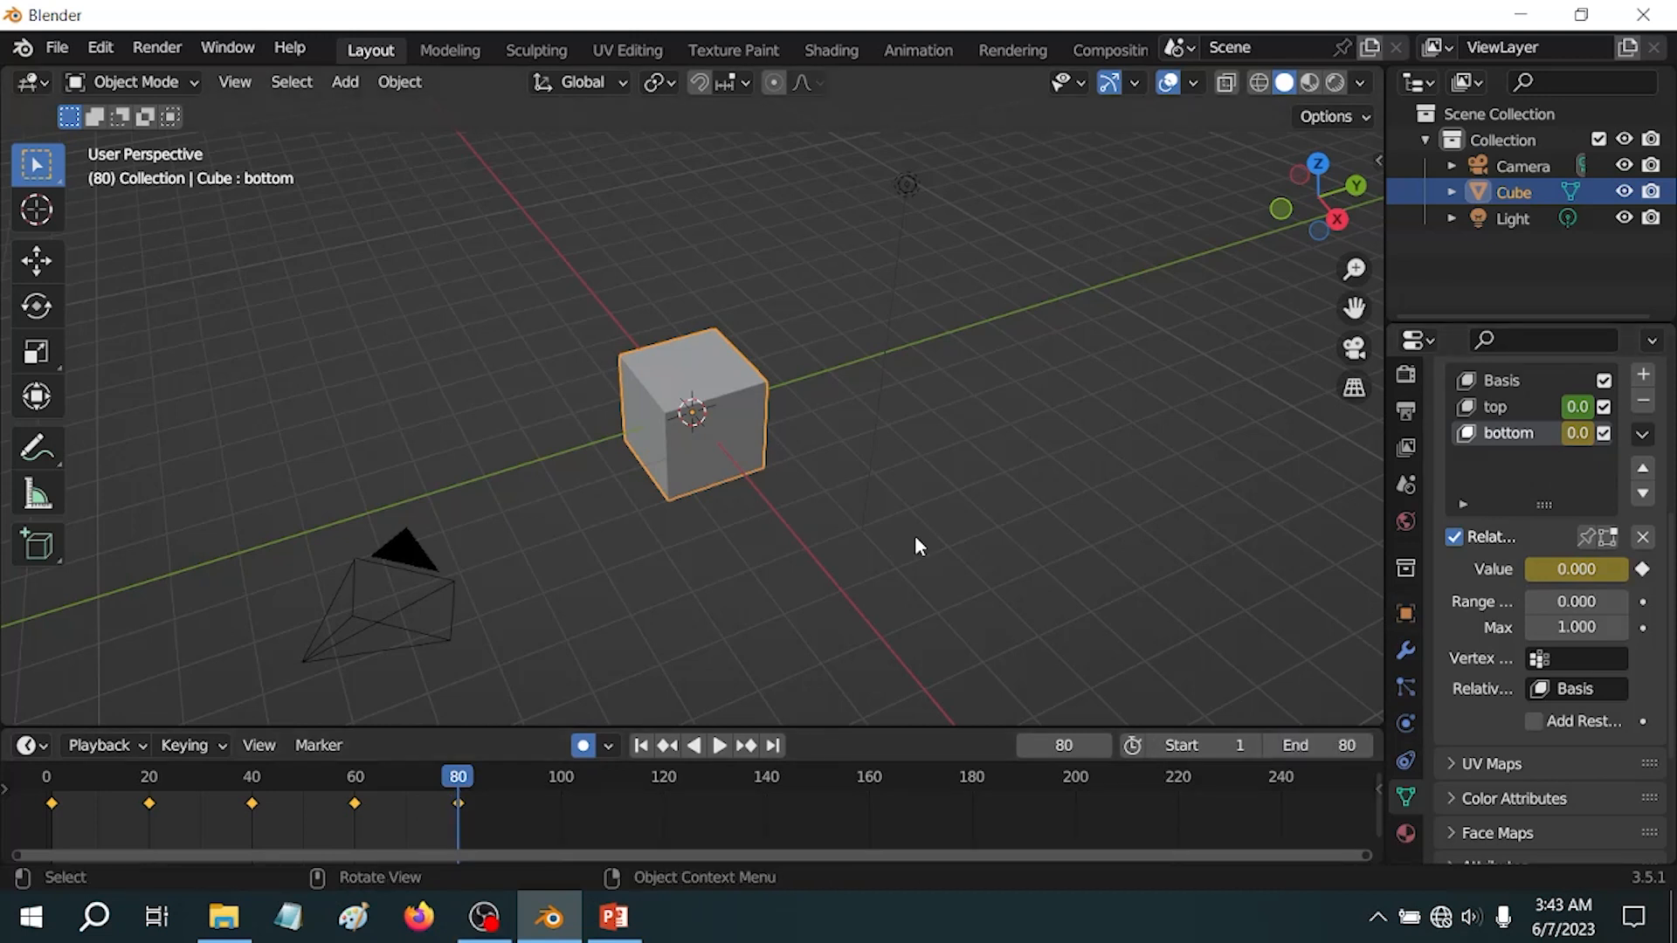
pyautogui.click(721, 746)
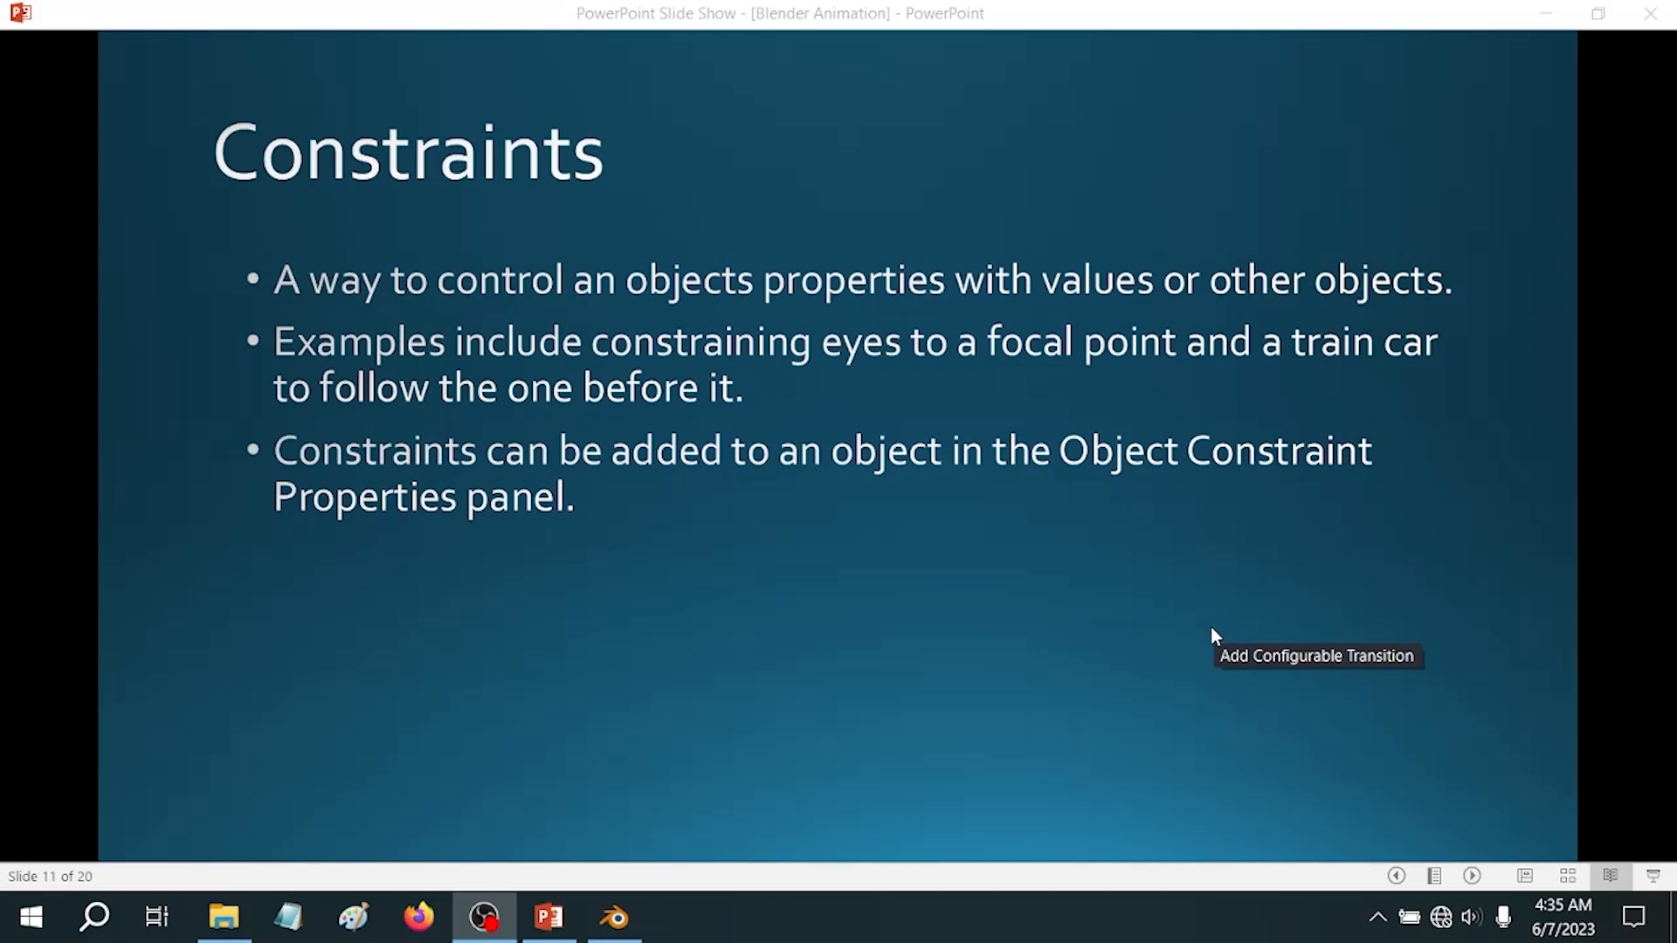
# Minimize the slide show to return to Blender and show the cube's object constraint properties
pyautogui.click(1529, 12)
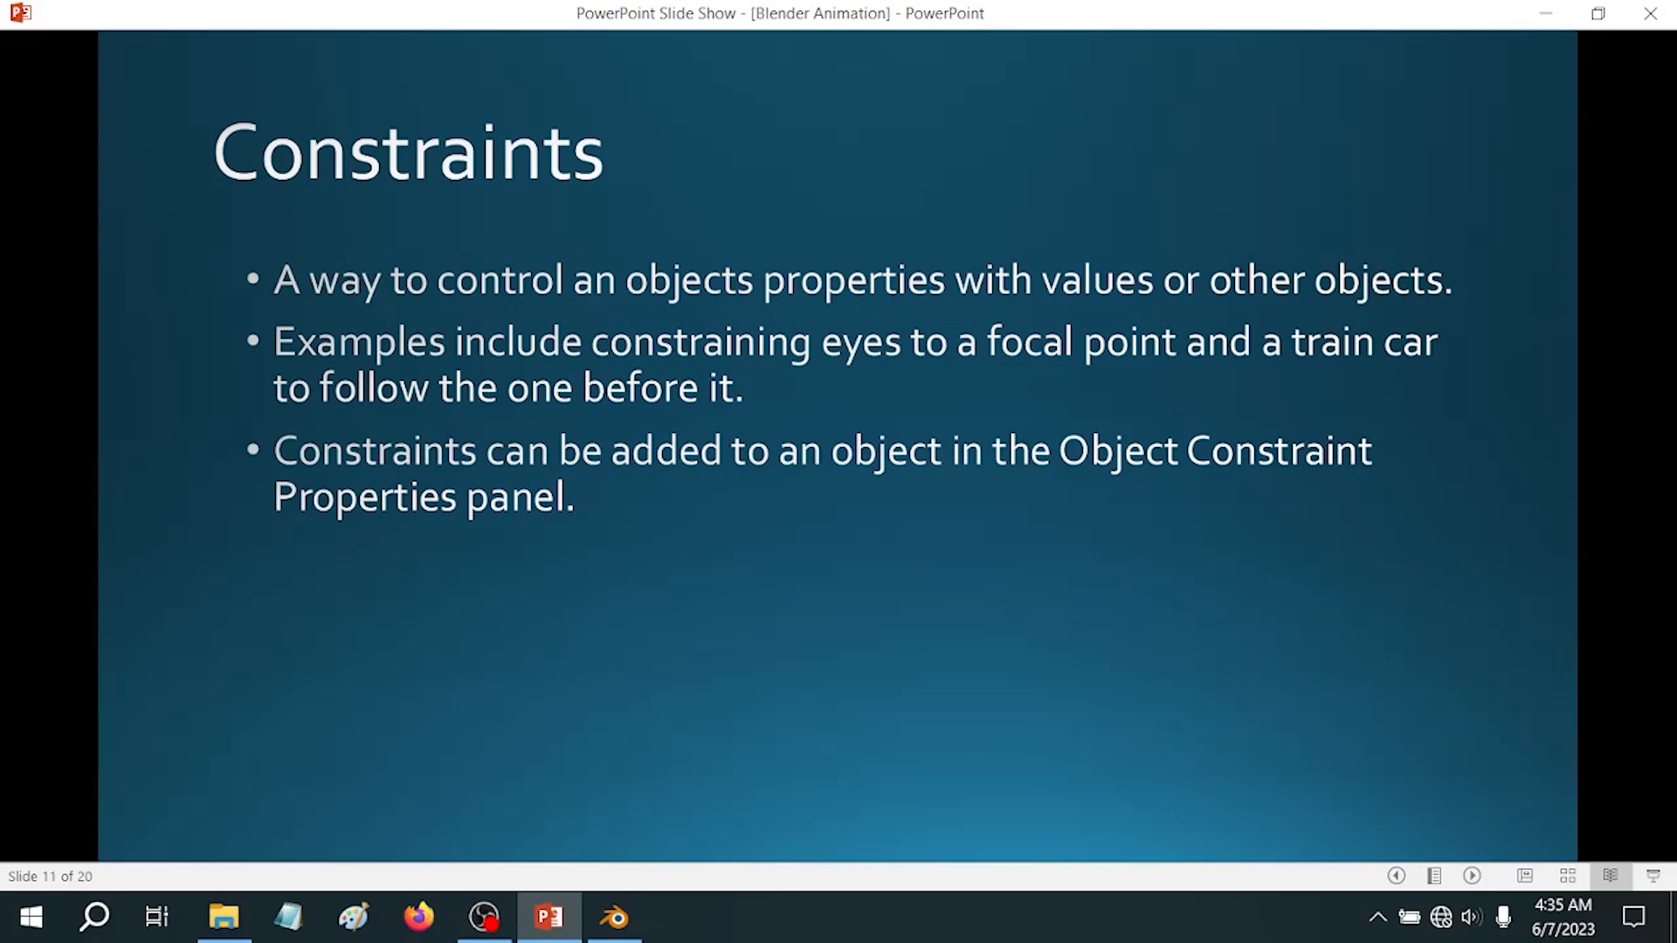
pyautogui.click(1546, 14)
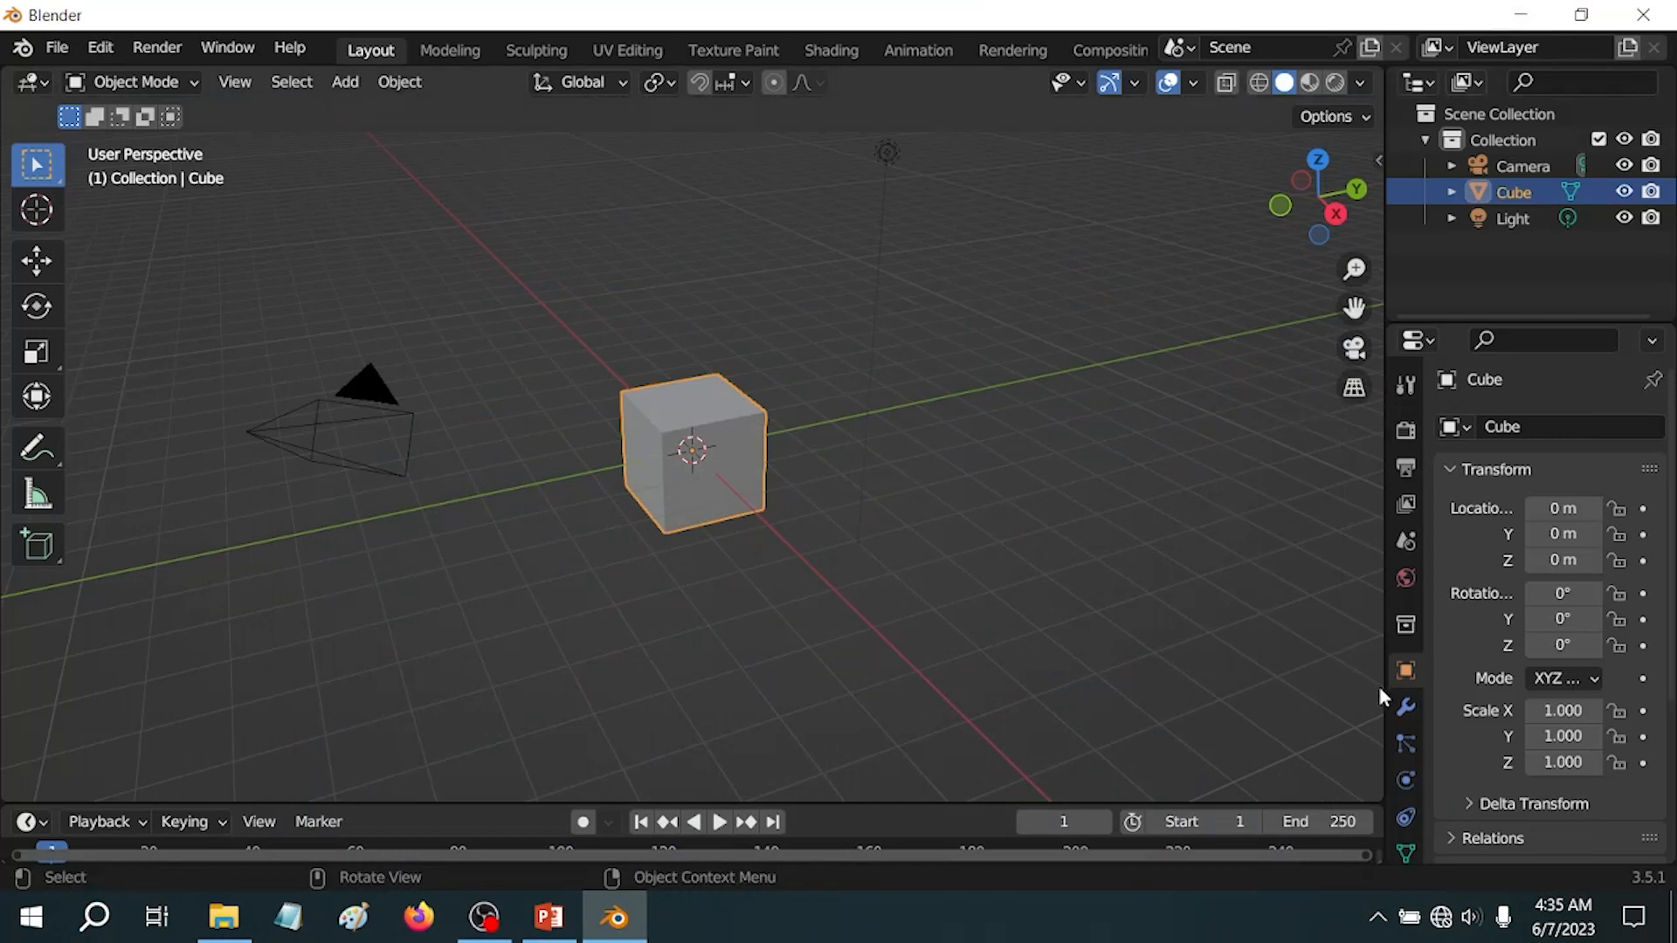
pyautogui.click(1407, 817)
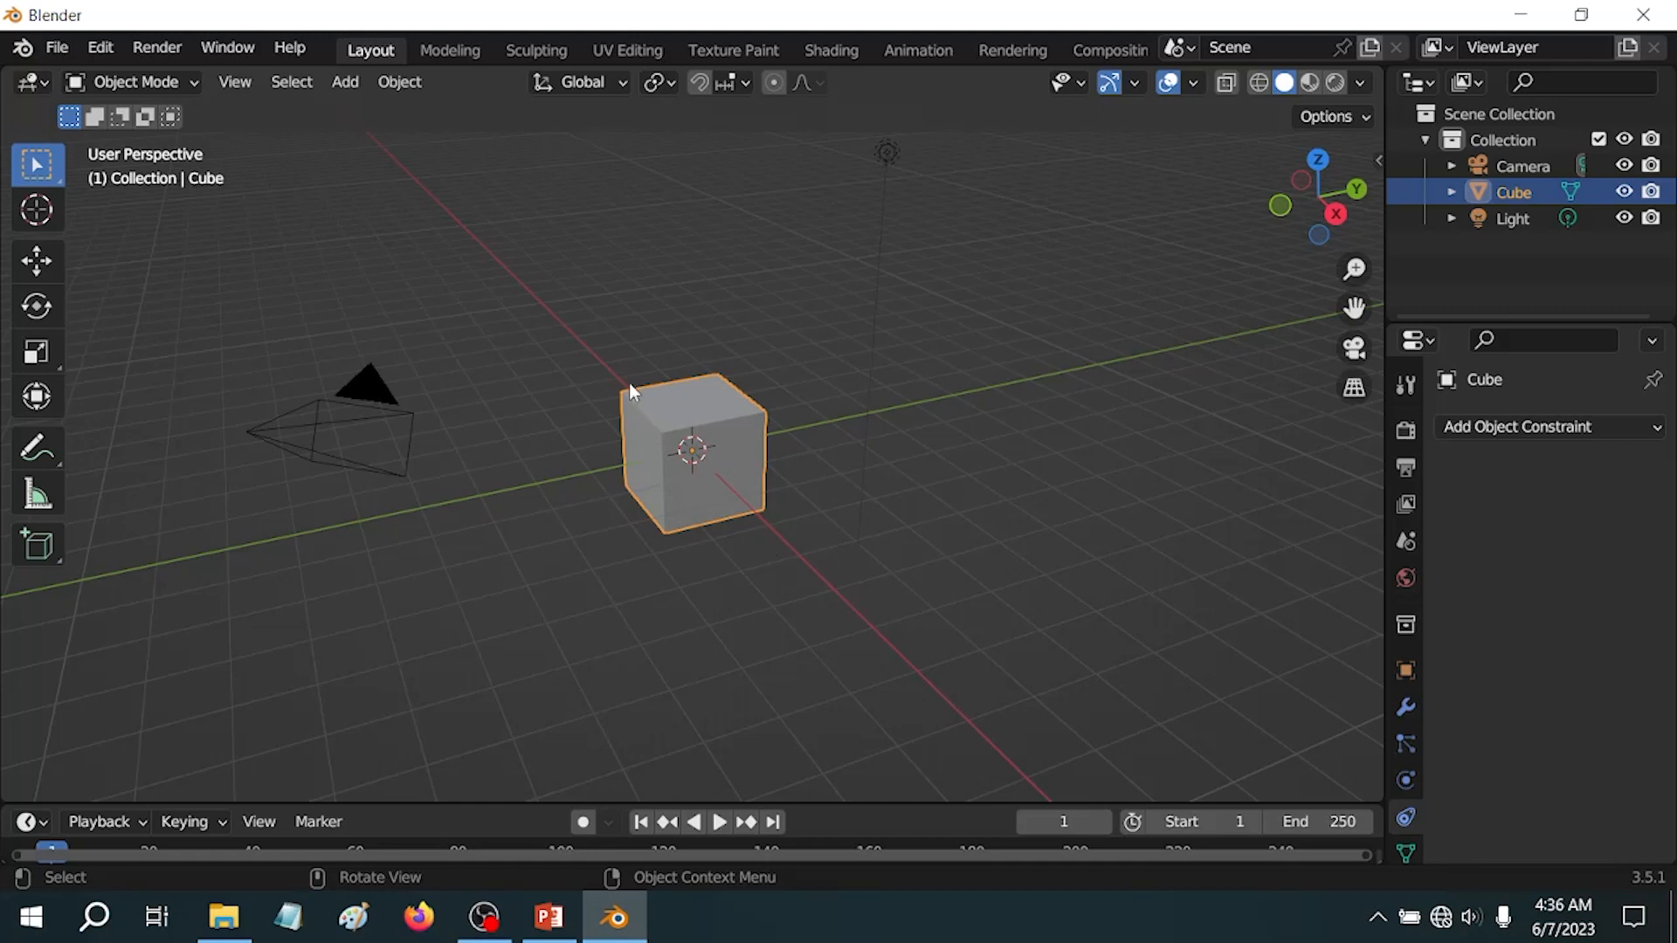
pyautogui.moveTo(634, 367); pyautogui.dragTo(672, 381, button='middle')
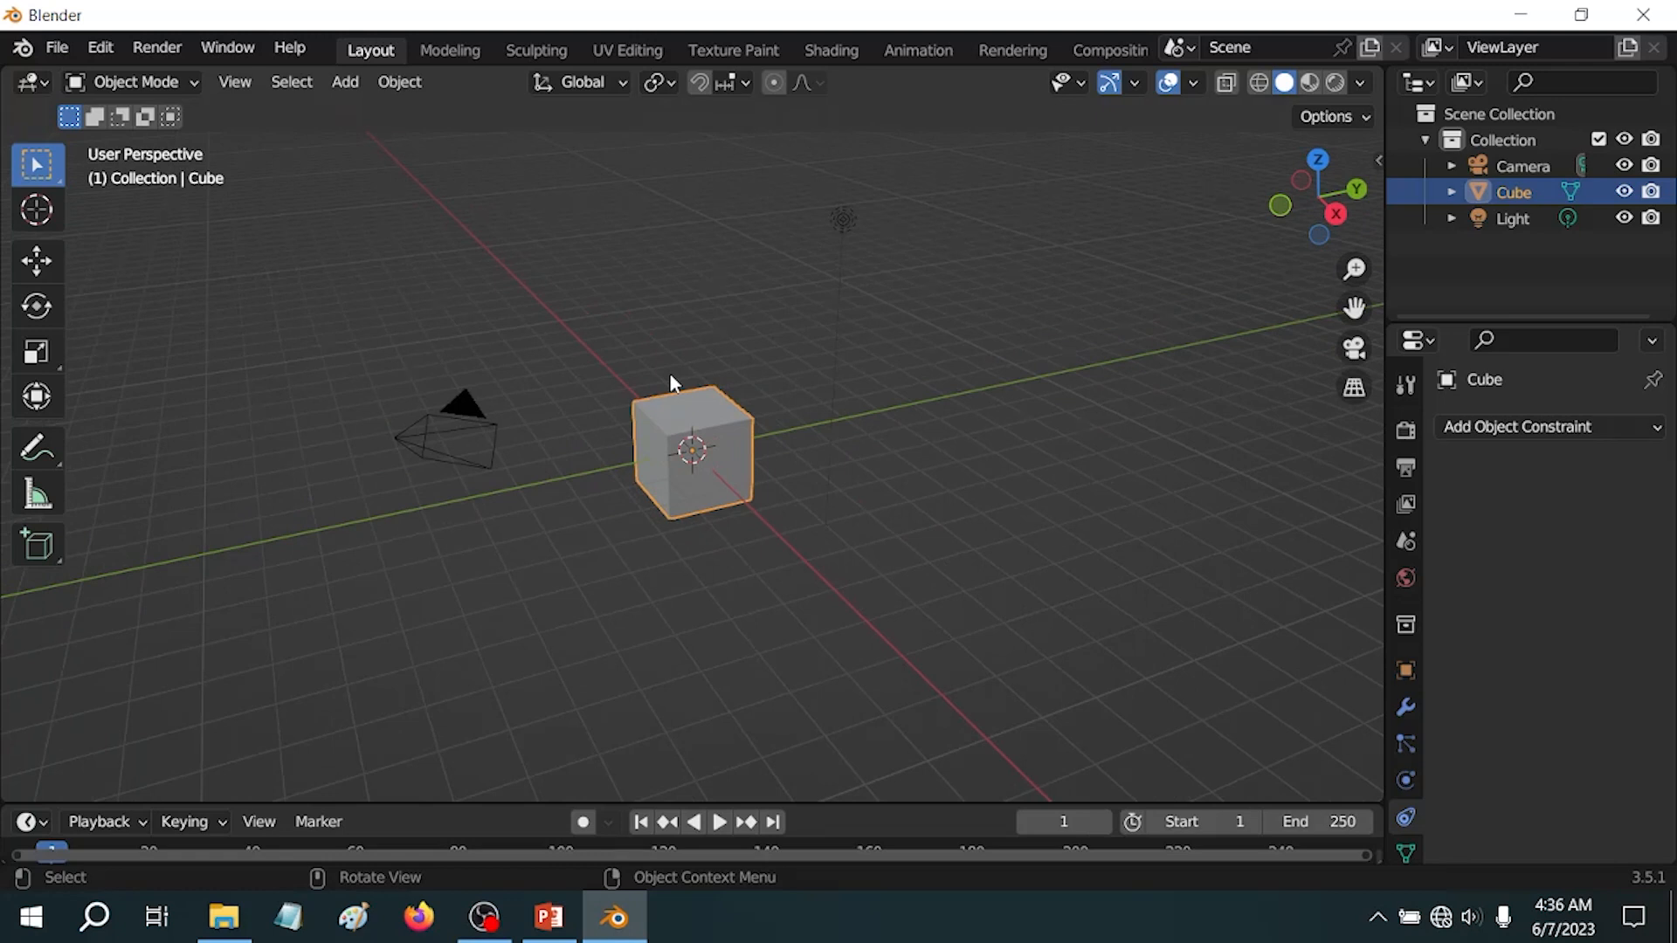
pyautogui.click(400, 82)
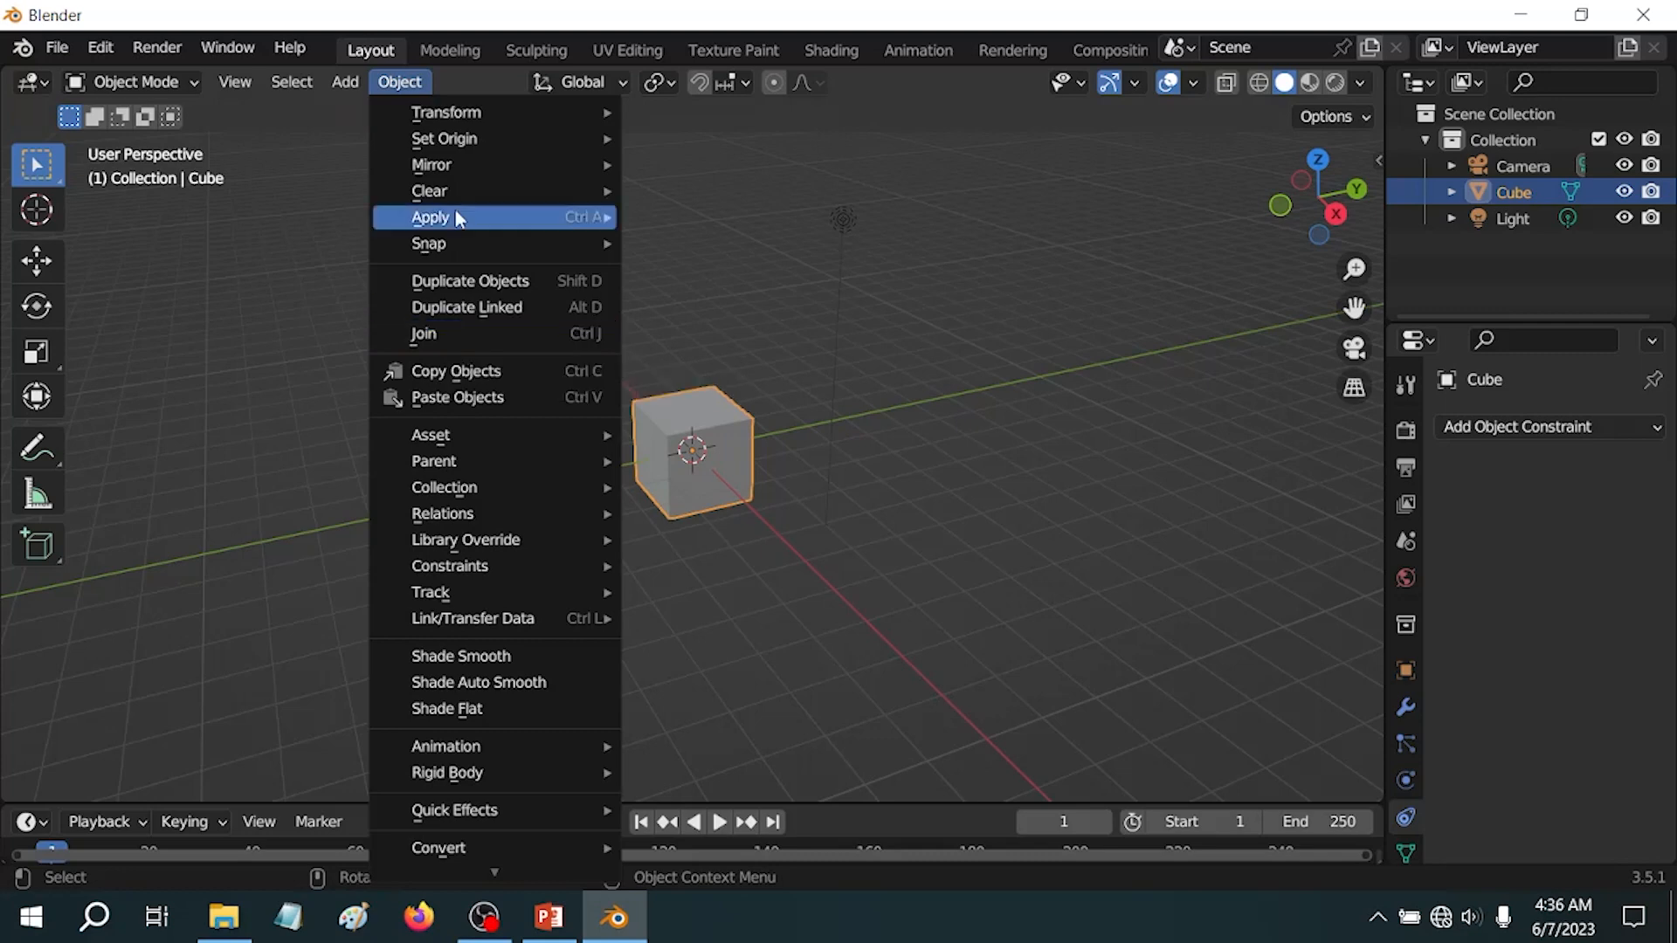
pyautogui.moveTo(568, 112)
pyautogui.click(714, 133)
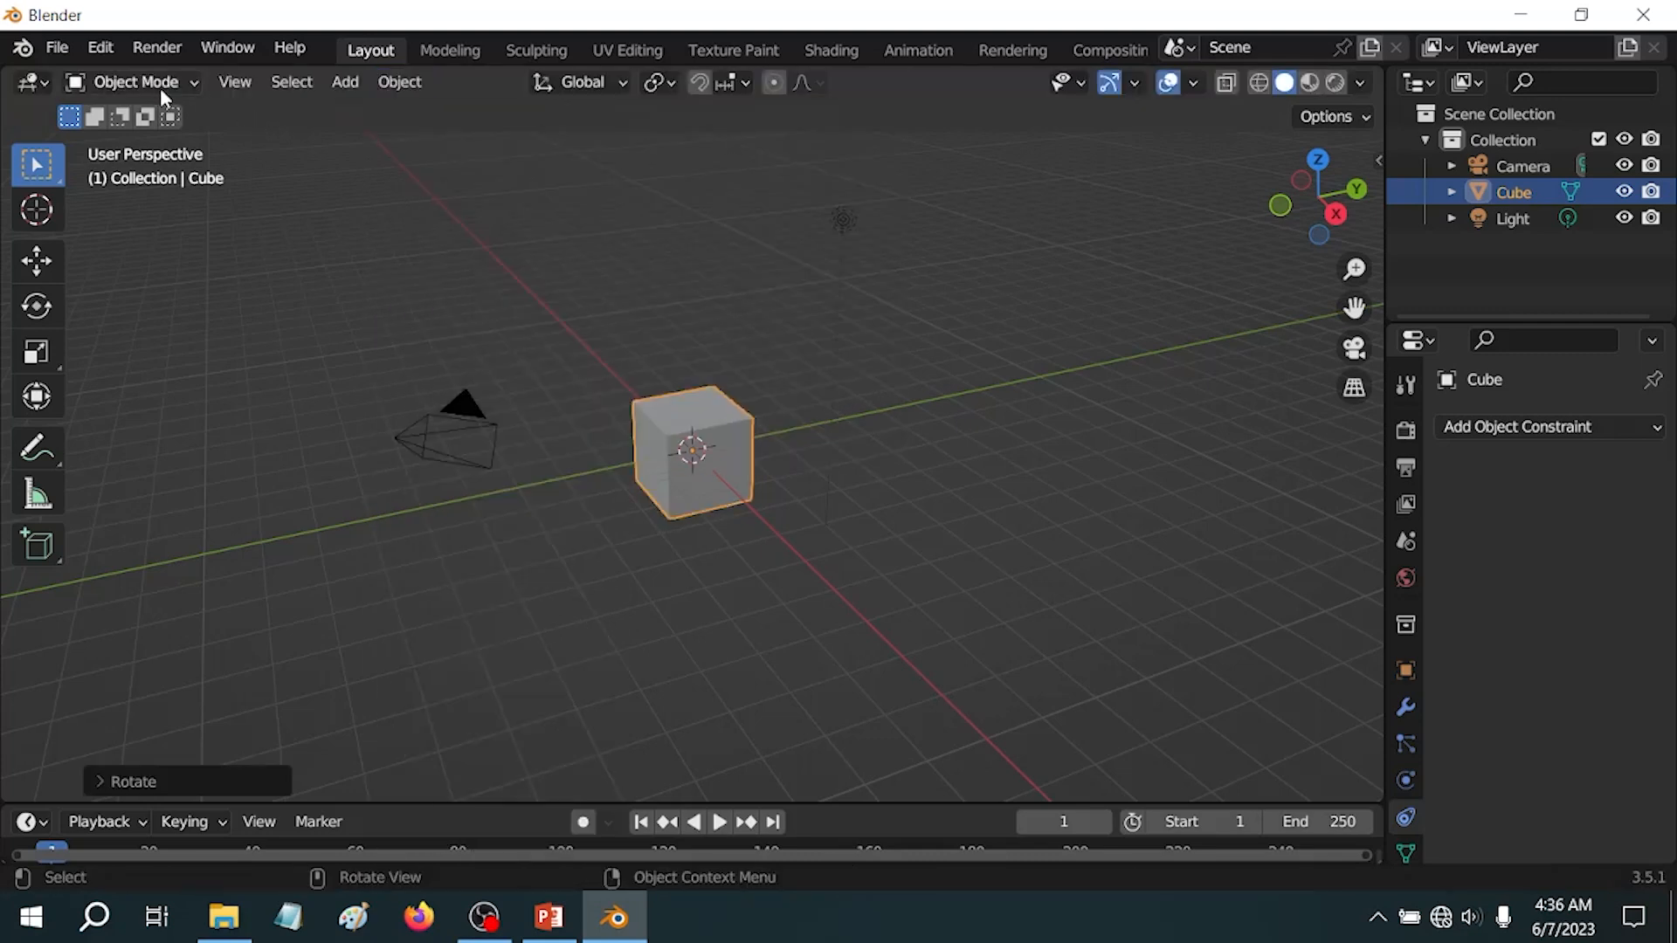
# In Edit Mode, select the four vertices of the cube's positive X side and merge them at their center
pyautogui.click(135, 82)
pyautogui.click(150, 150)
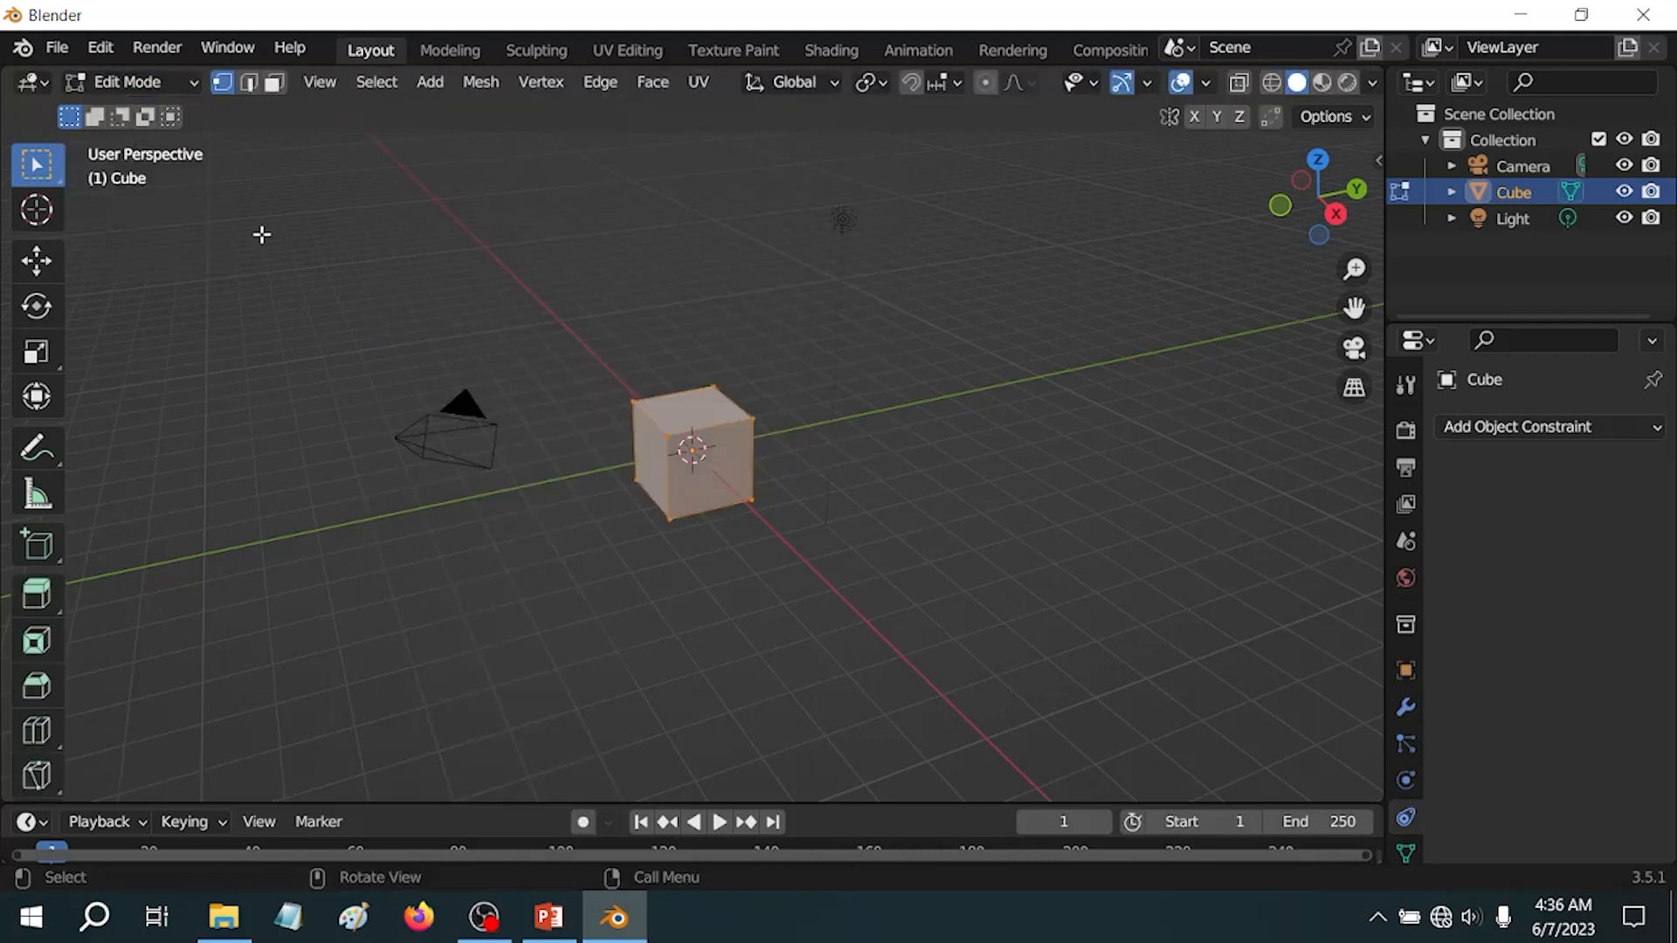
pyautogui.moveTo(953, 401); pyautogui.dragTo(1135, 384, button='middle')
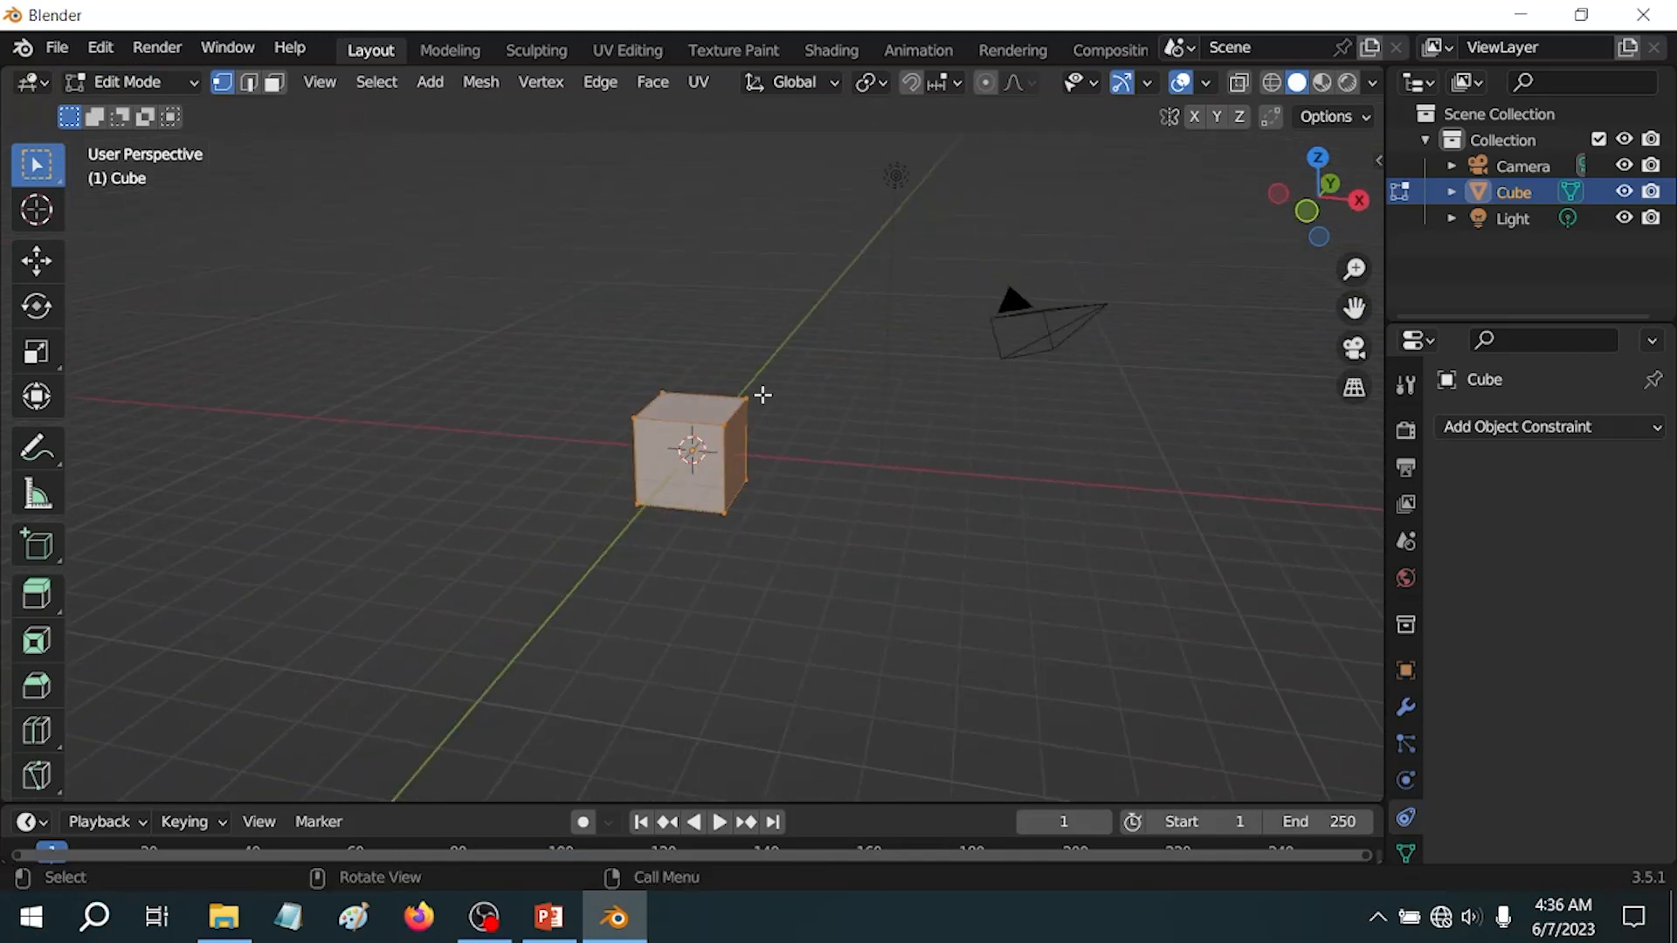
pyautogui.click(699, 337)
pyautogui.moveTo(693, 329); pyautogui.dragTo(794, 546)
pyautogui.rightClick(811, 550)
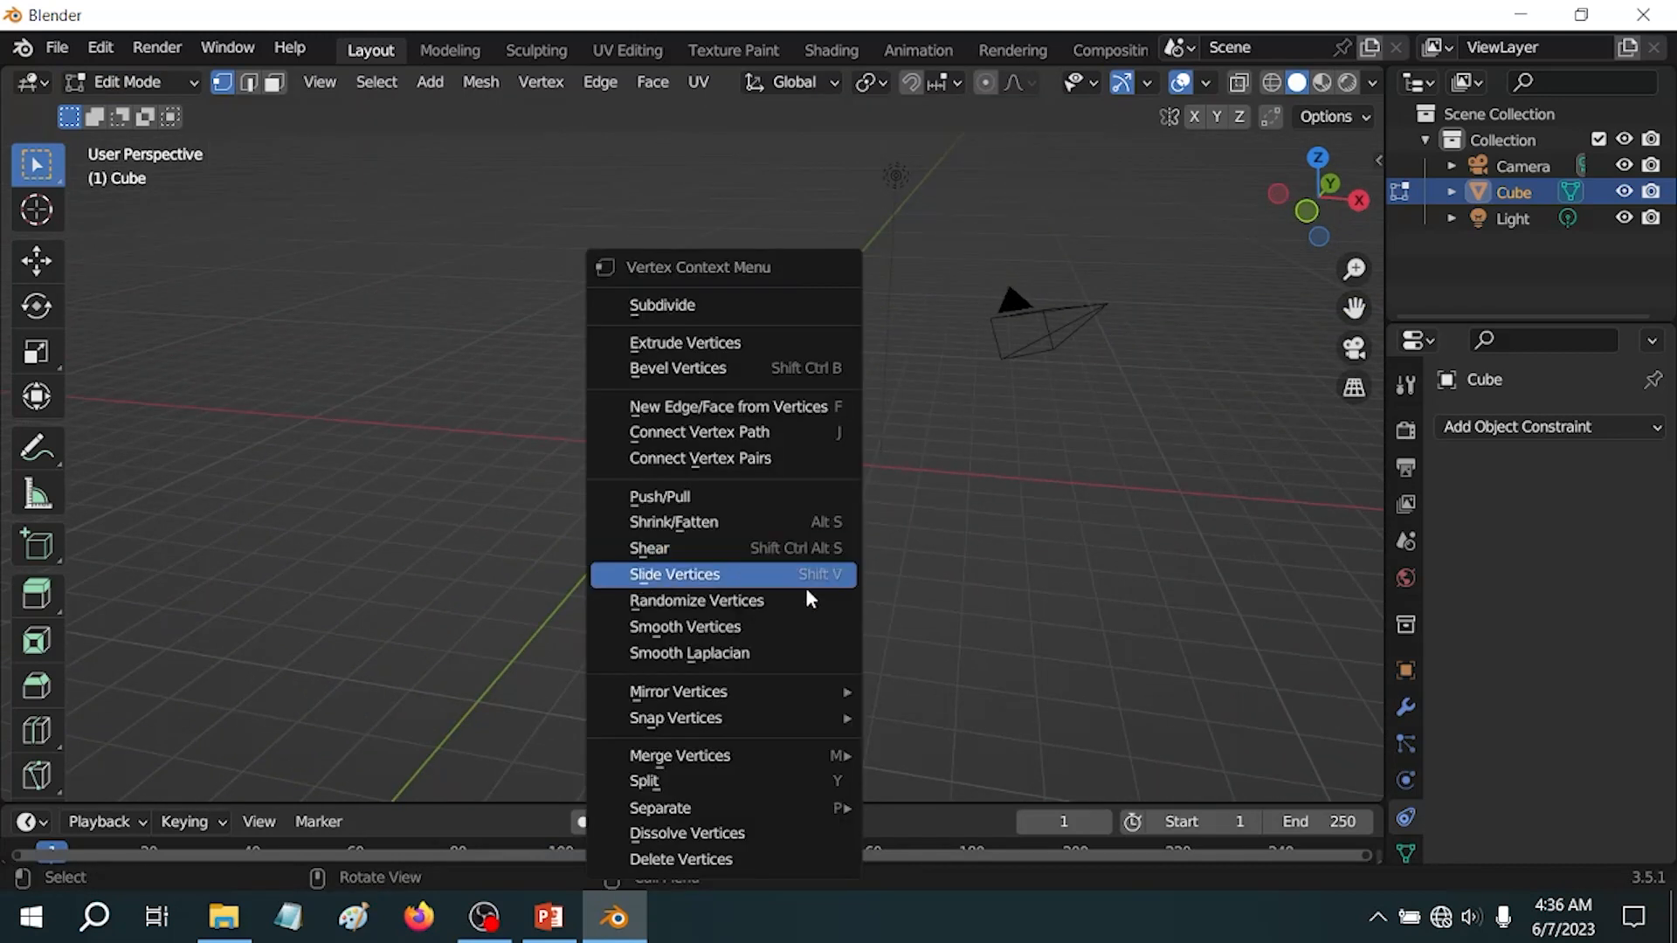
pyautogui.moveTo(778, 752)
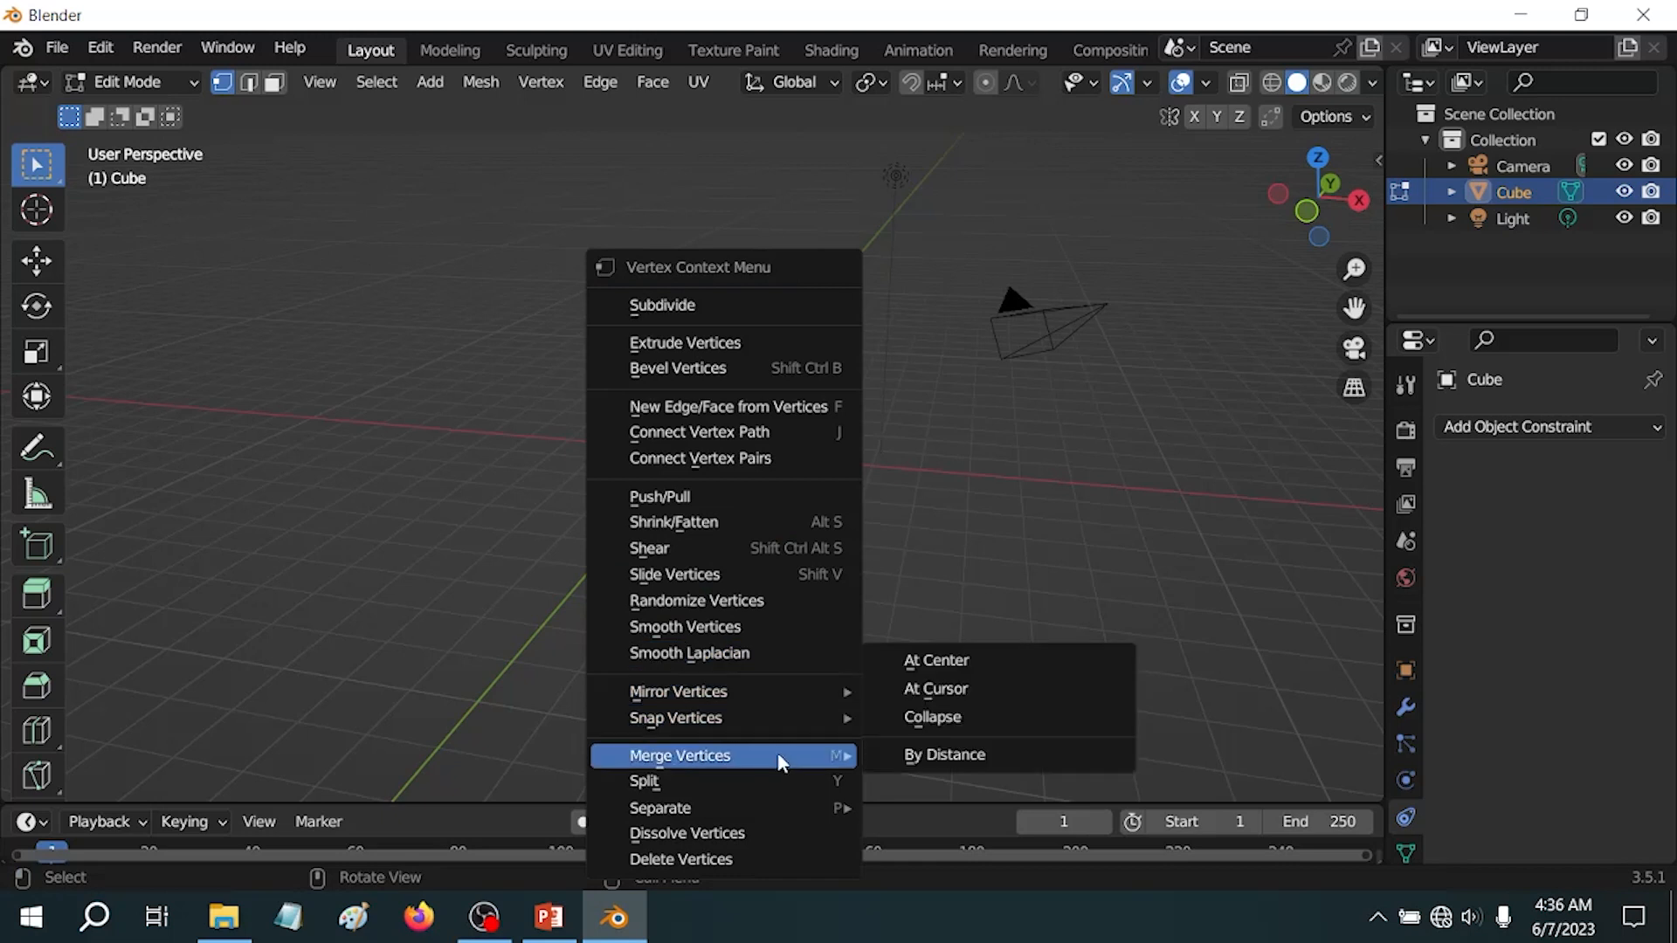
pyautogui.click(938, 663)
# Move the merged vertex about 2 m outward along the global X axis and return to Object Mode
pyautogui.press('g')
pyautogui.press('x')
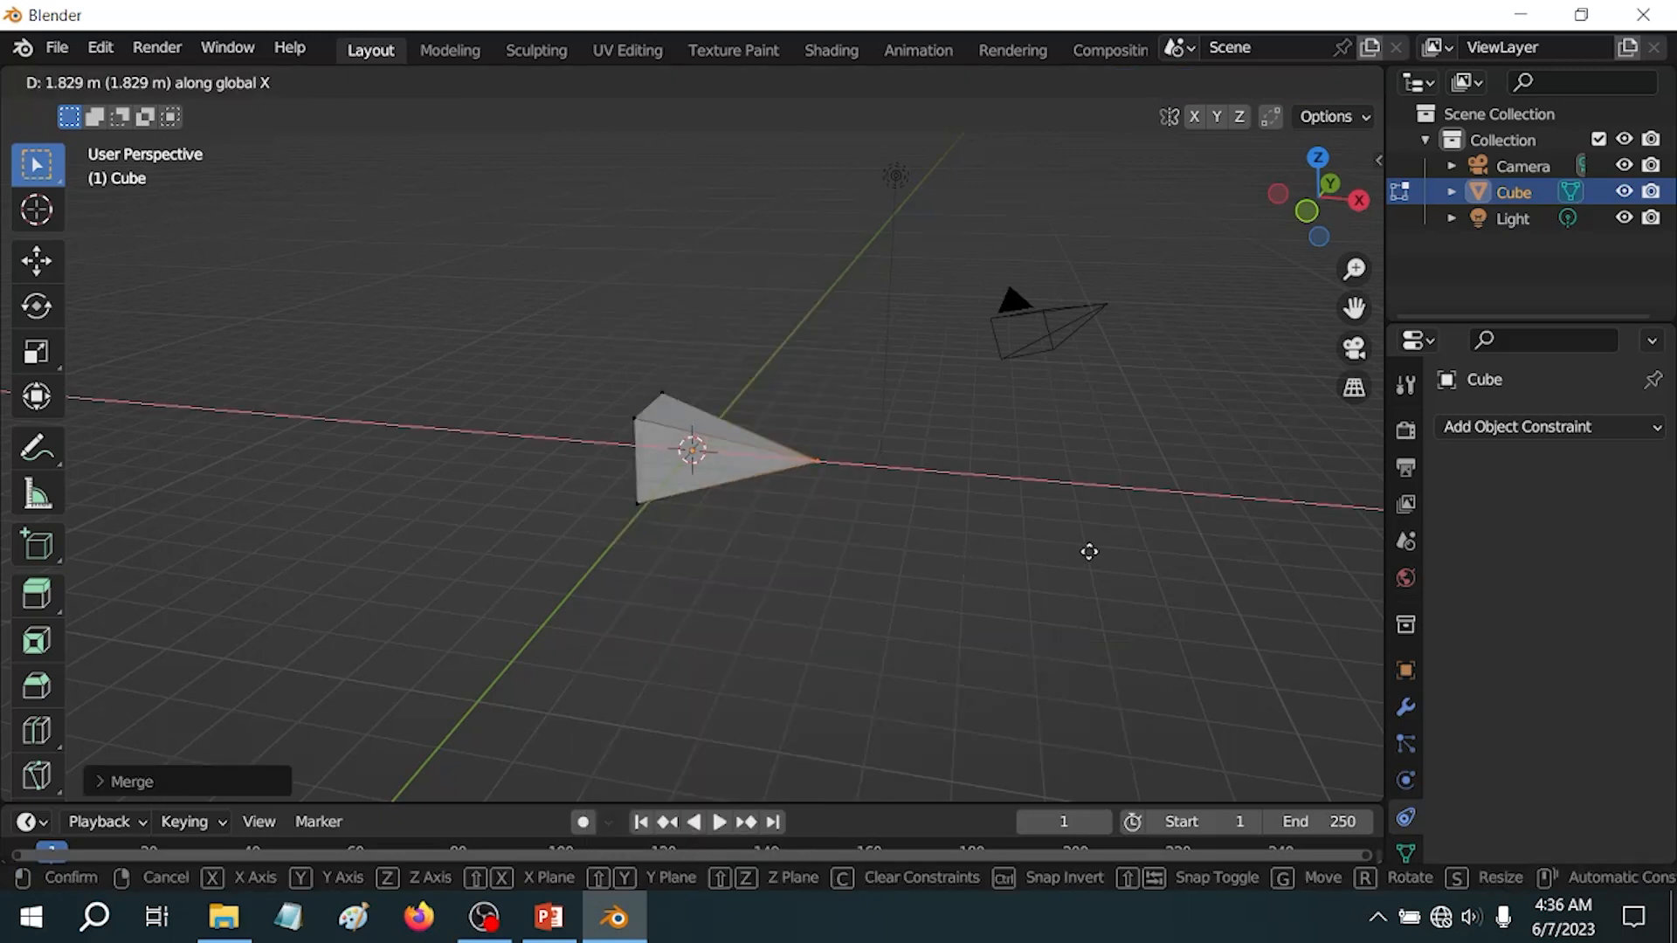
pyautogui.click(1123, 548)
pyautogui.moveTo(770, 286); pyautogui.dragTo(634, 327, button='middle')
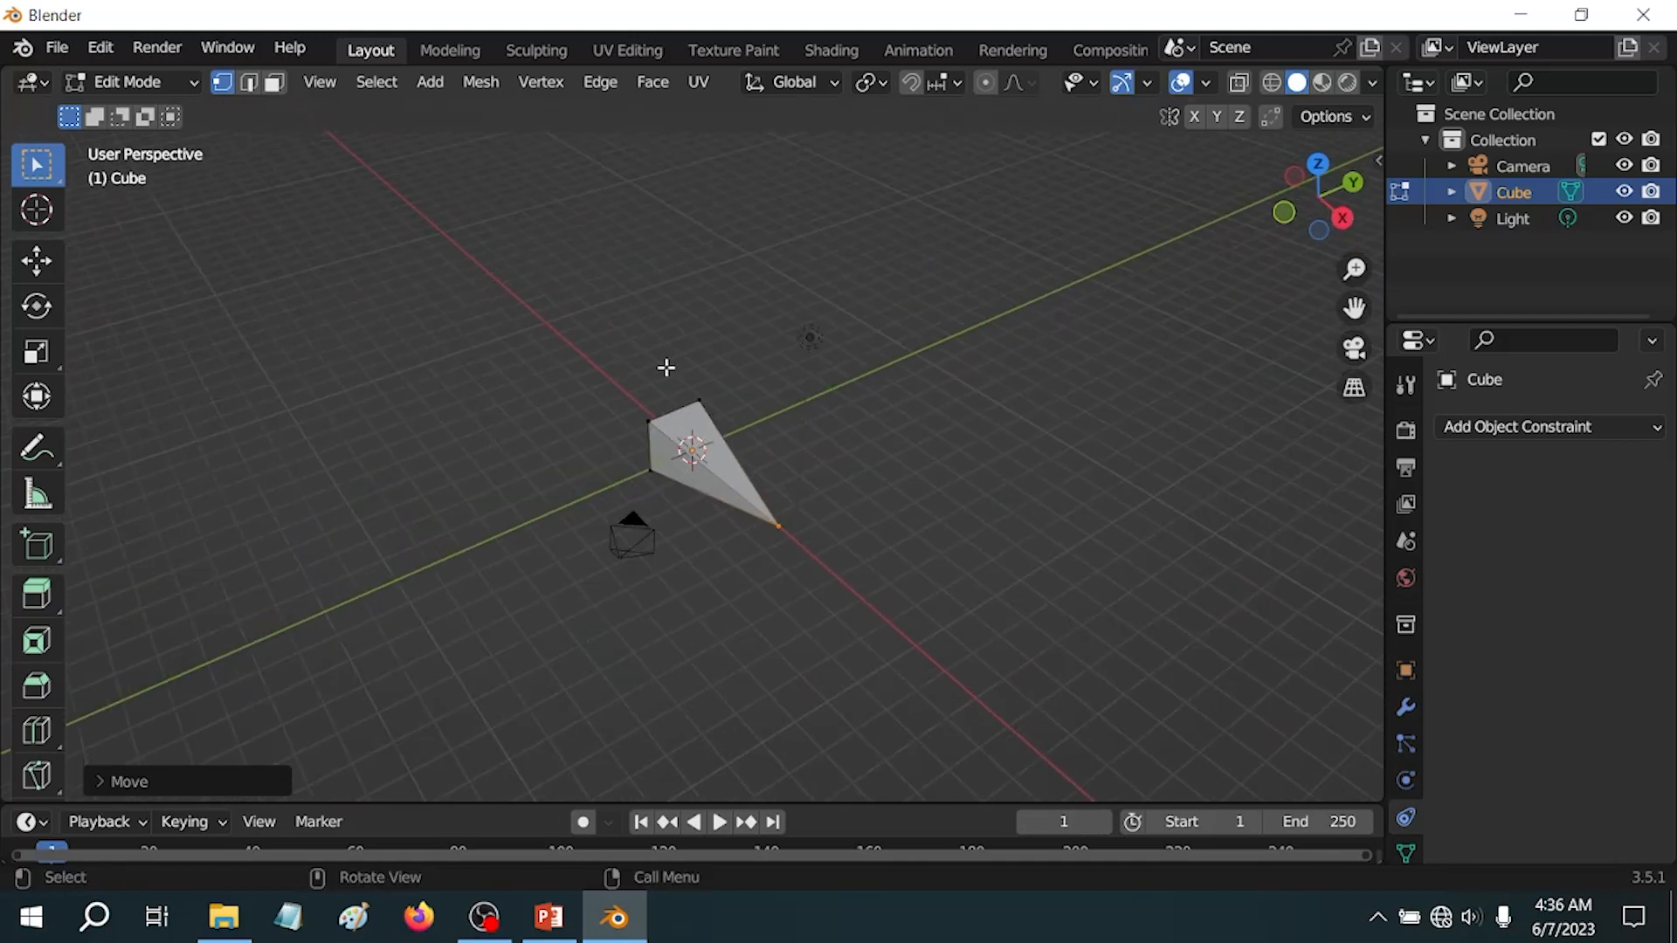
pyautogui.click(126, 83)
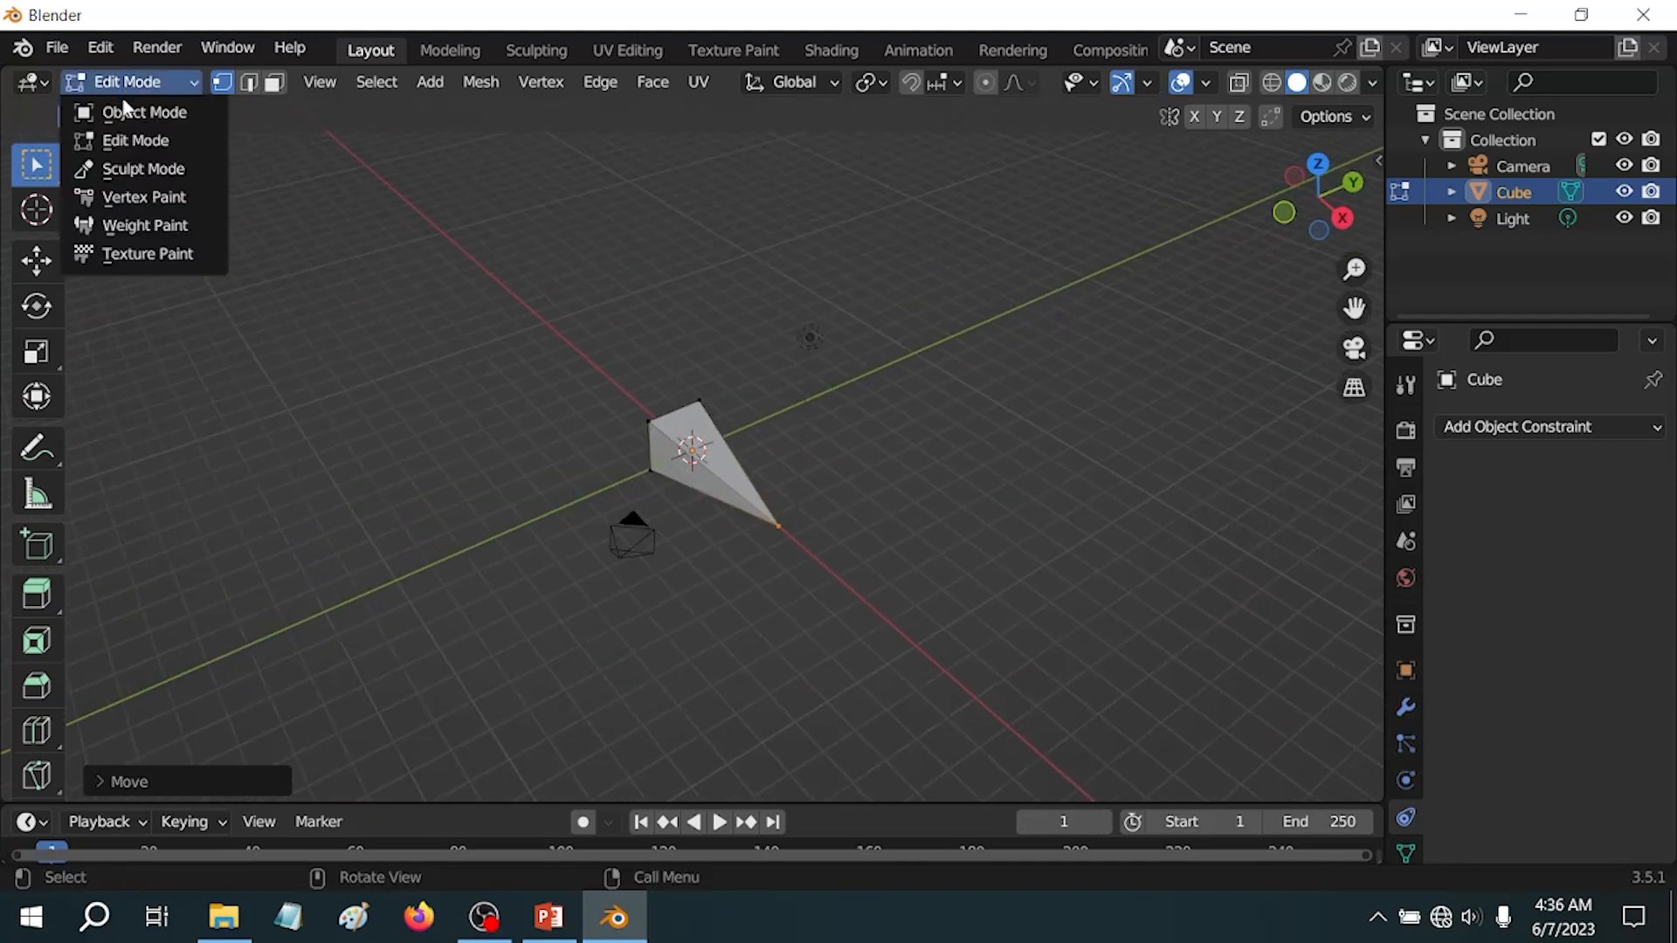
pyautogui.click(127, 113)
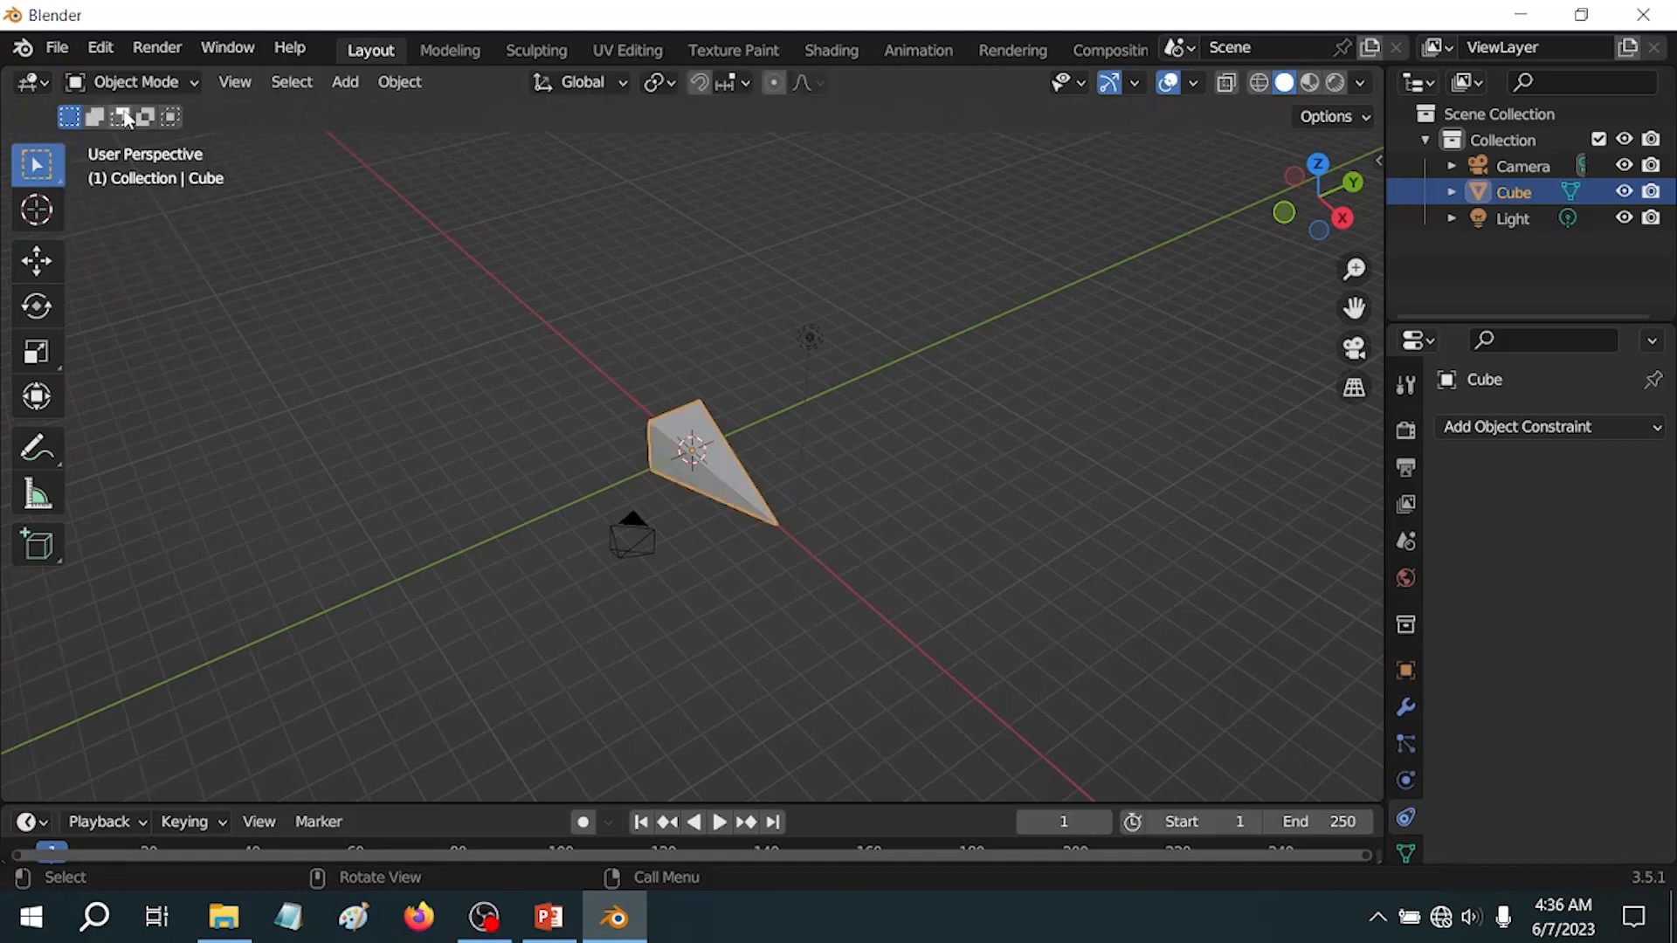
# Add a monkey mesh and move it along the global X axis to well beyond the pointed object's tip
pyautogui.click(346, 82)
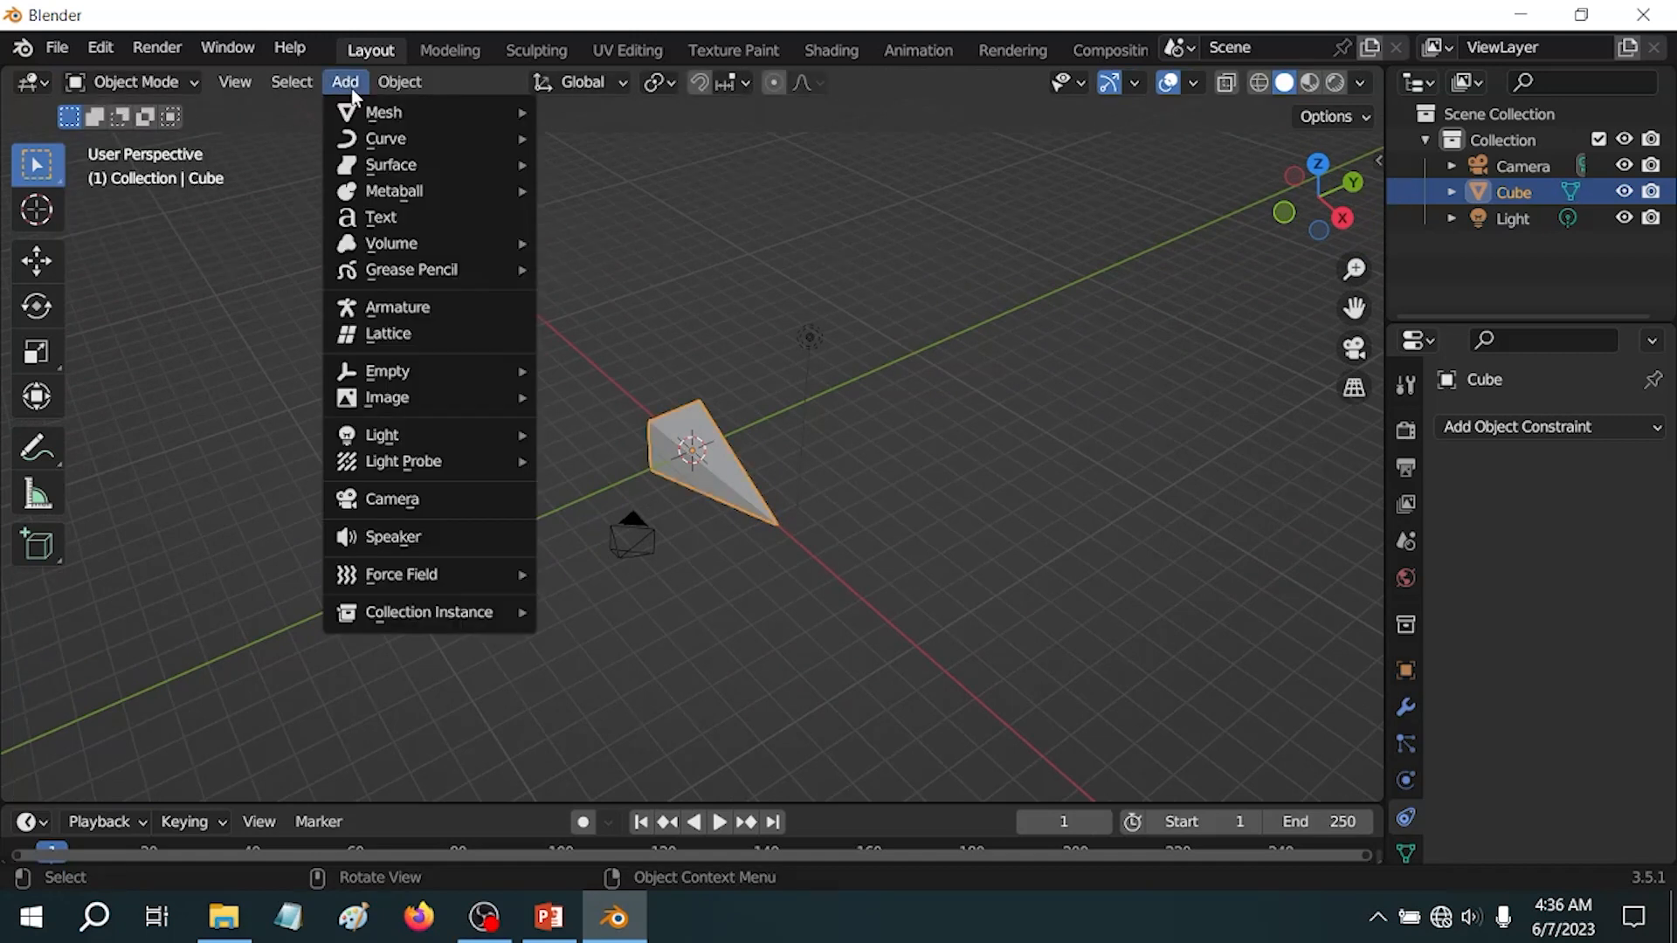
pyautogui.moveTo(375, 114)
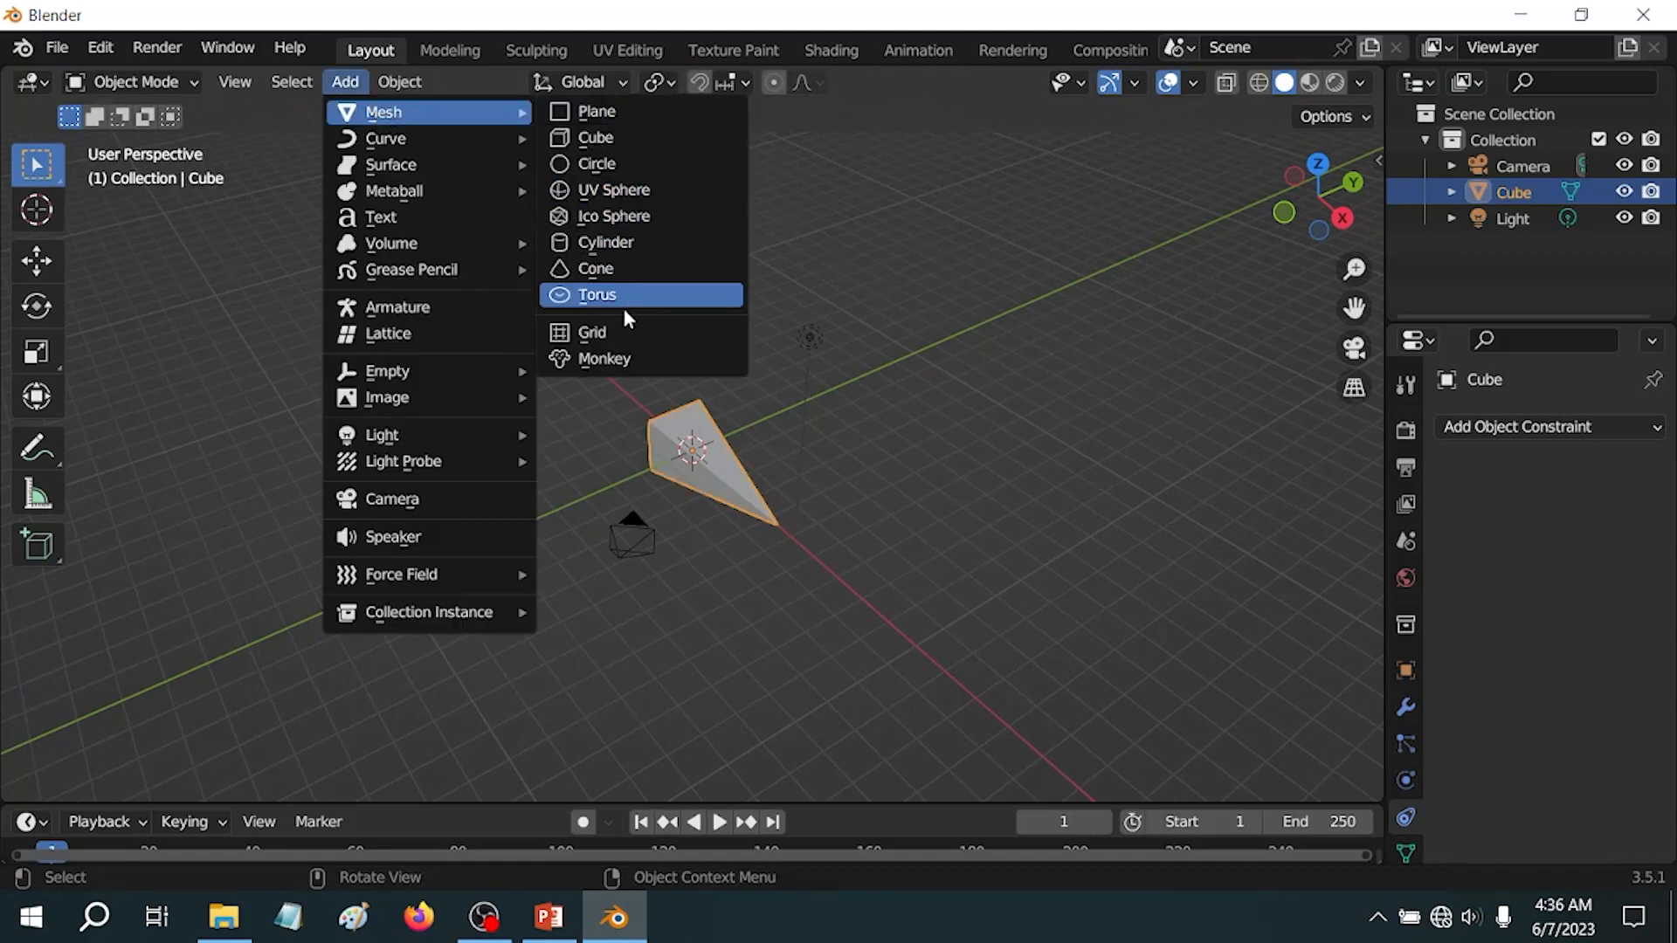
pyautogui.click(622, 362)
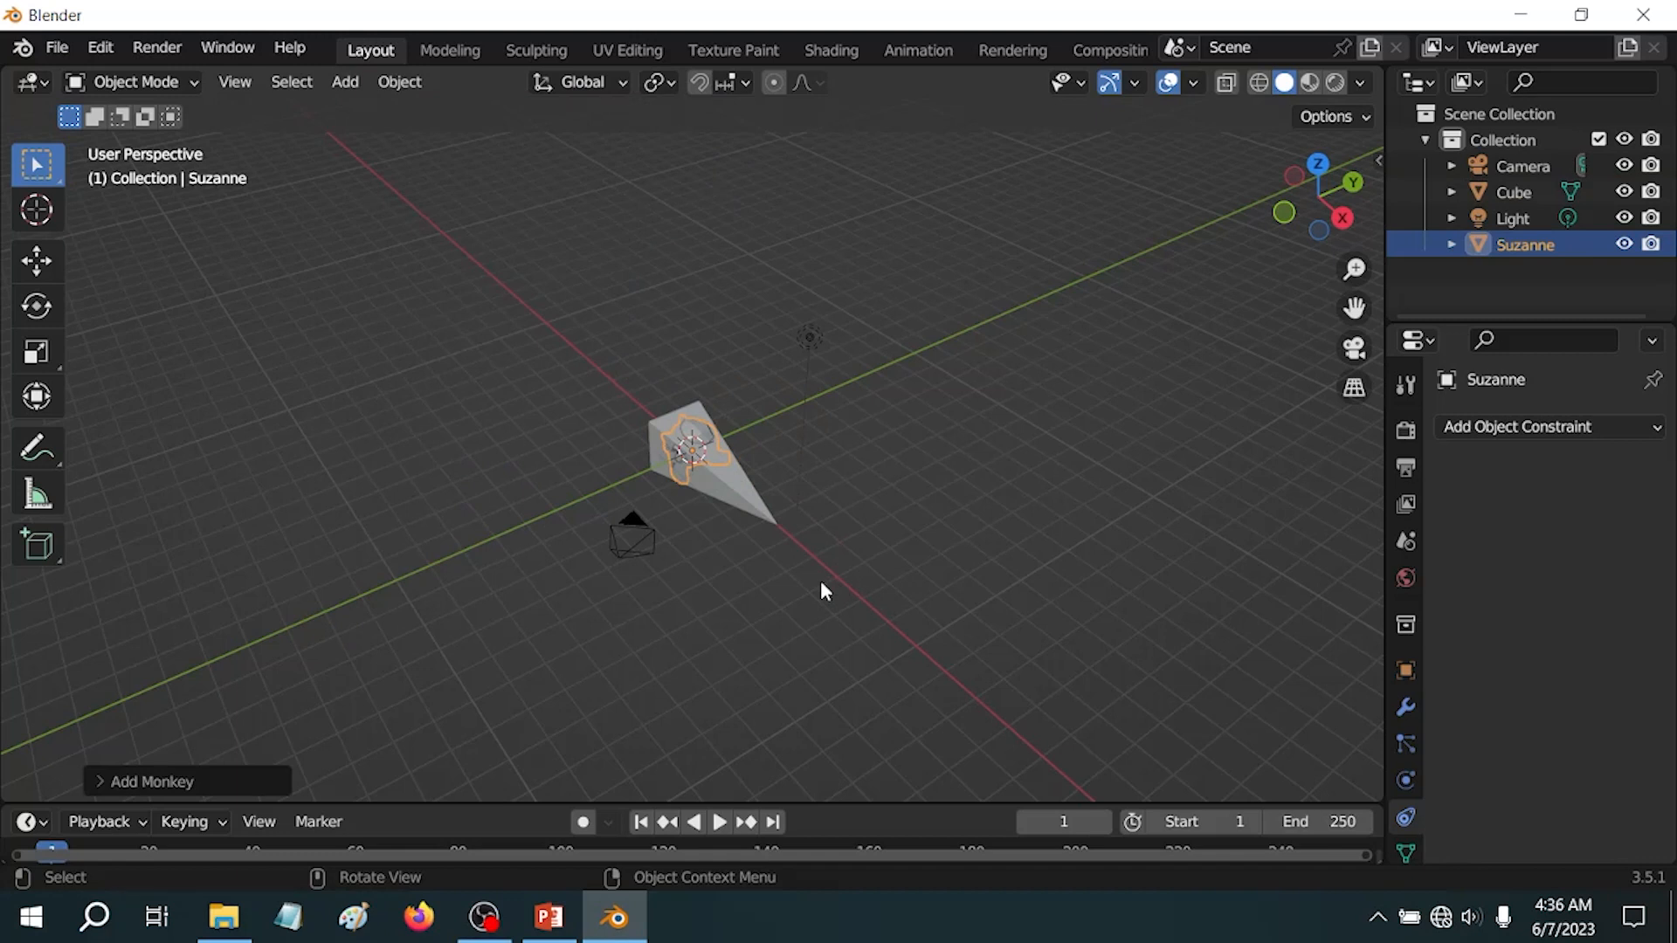
pyautogui.press('g')
pyautogui.press('x')
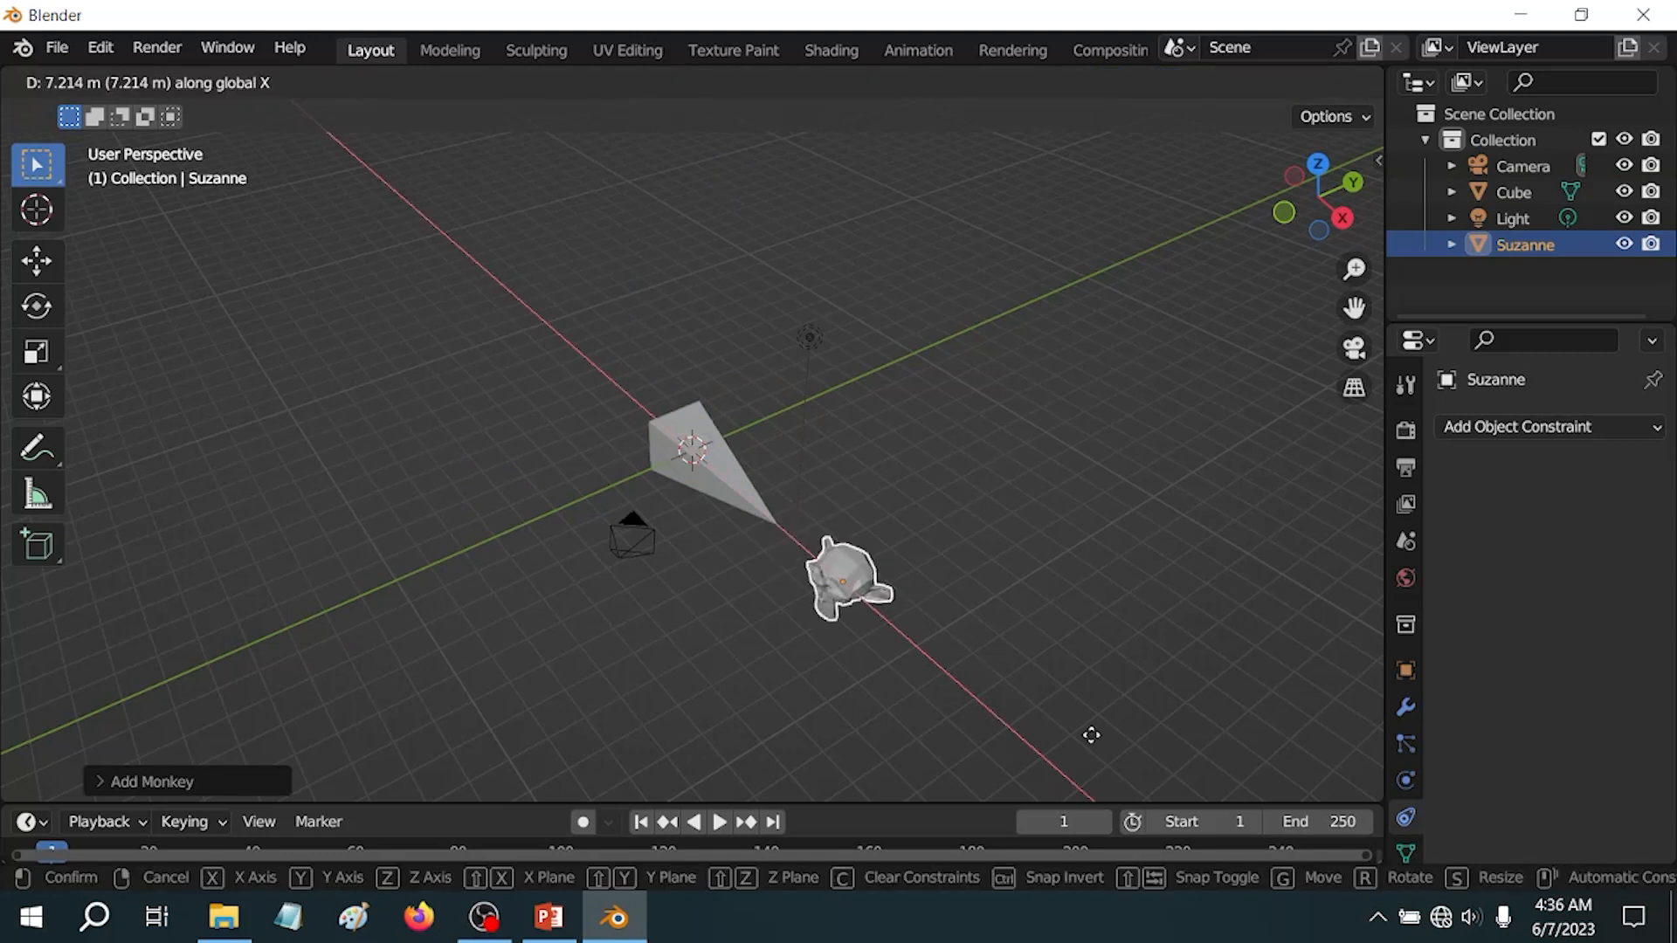
pyautogui.click(1169, 788)
pyautogui.scroll(-1, 1040, 612)
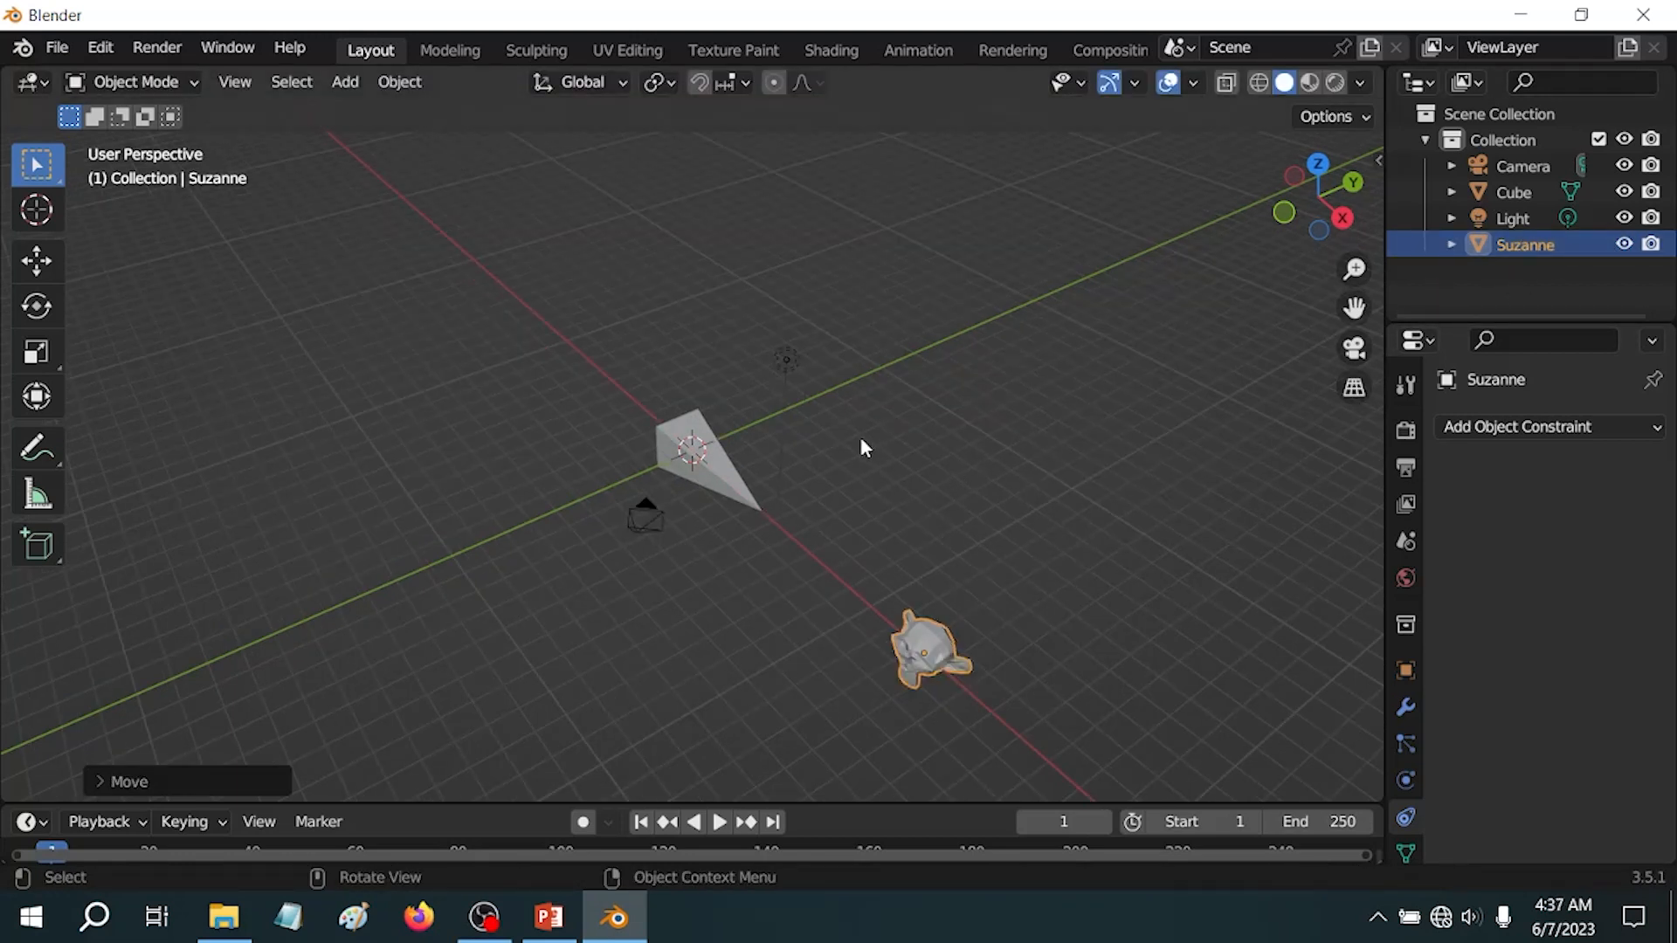
# Add a Damped Track constraint to the pointed cube, widen the properties area, and set Suzanne as the target
pyautogui.click(686, 441)
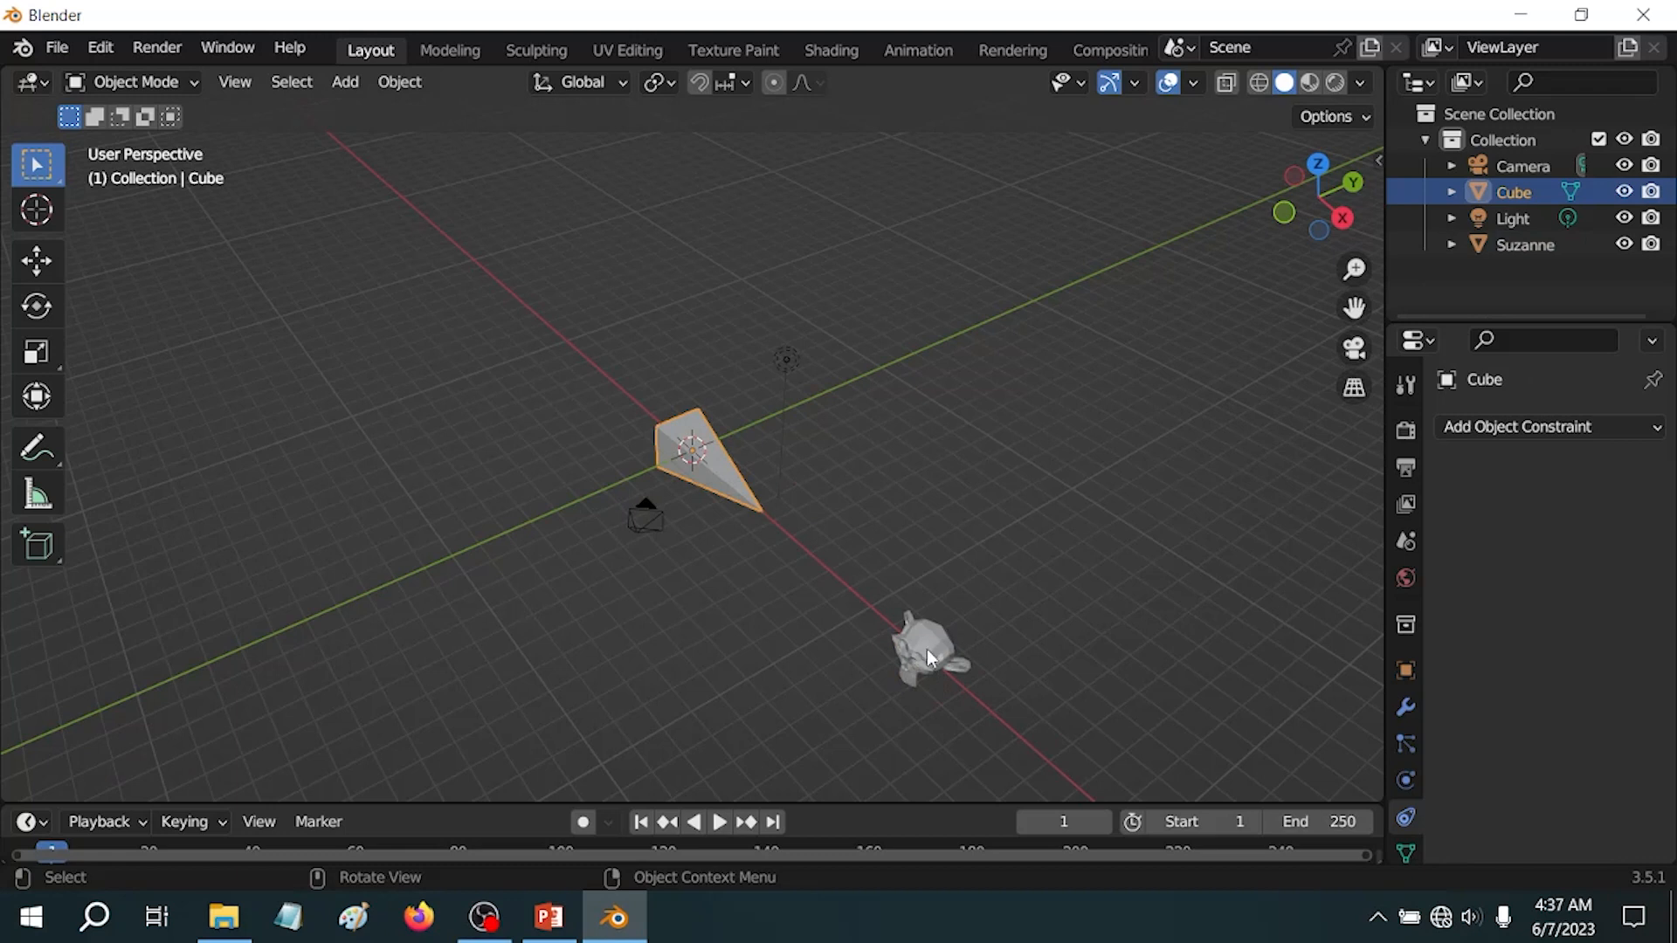
pyautogui.click(1544, 428)
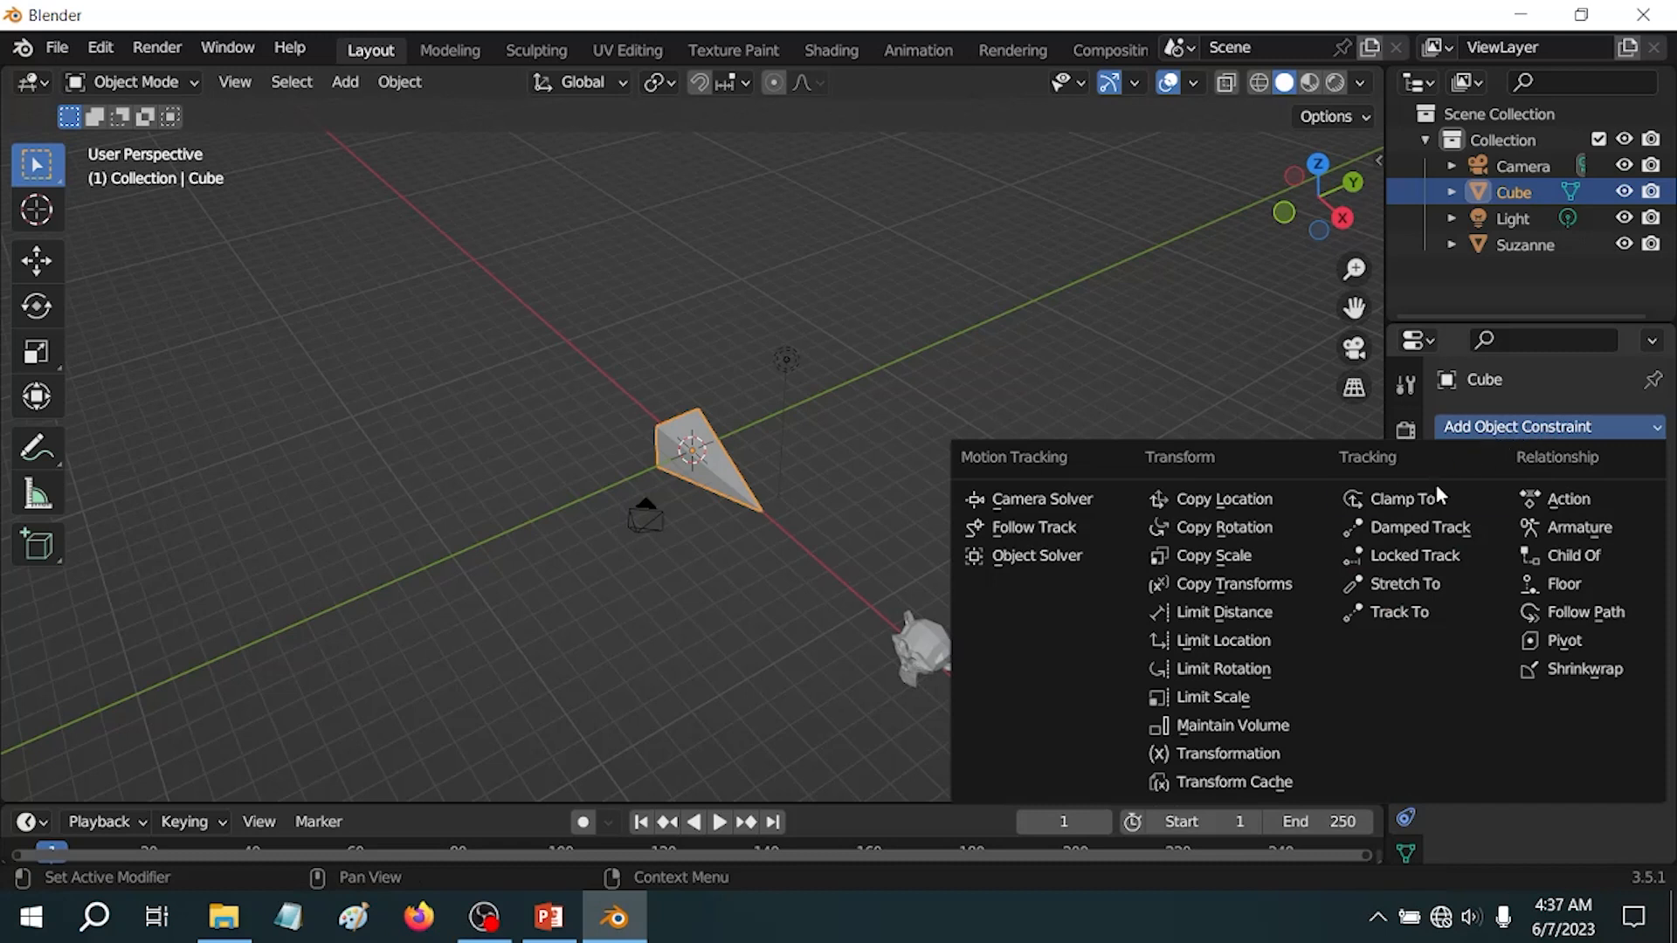
pyautogui.click(1396, 529)
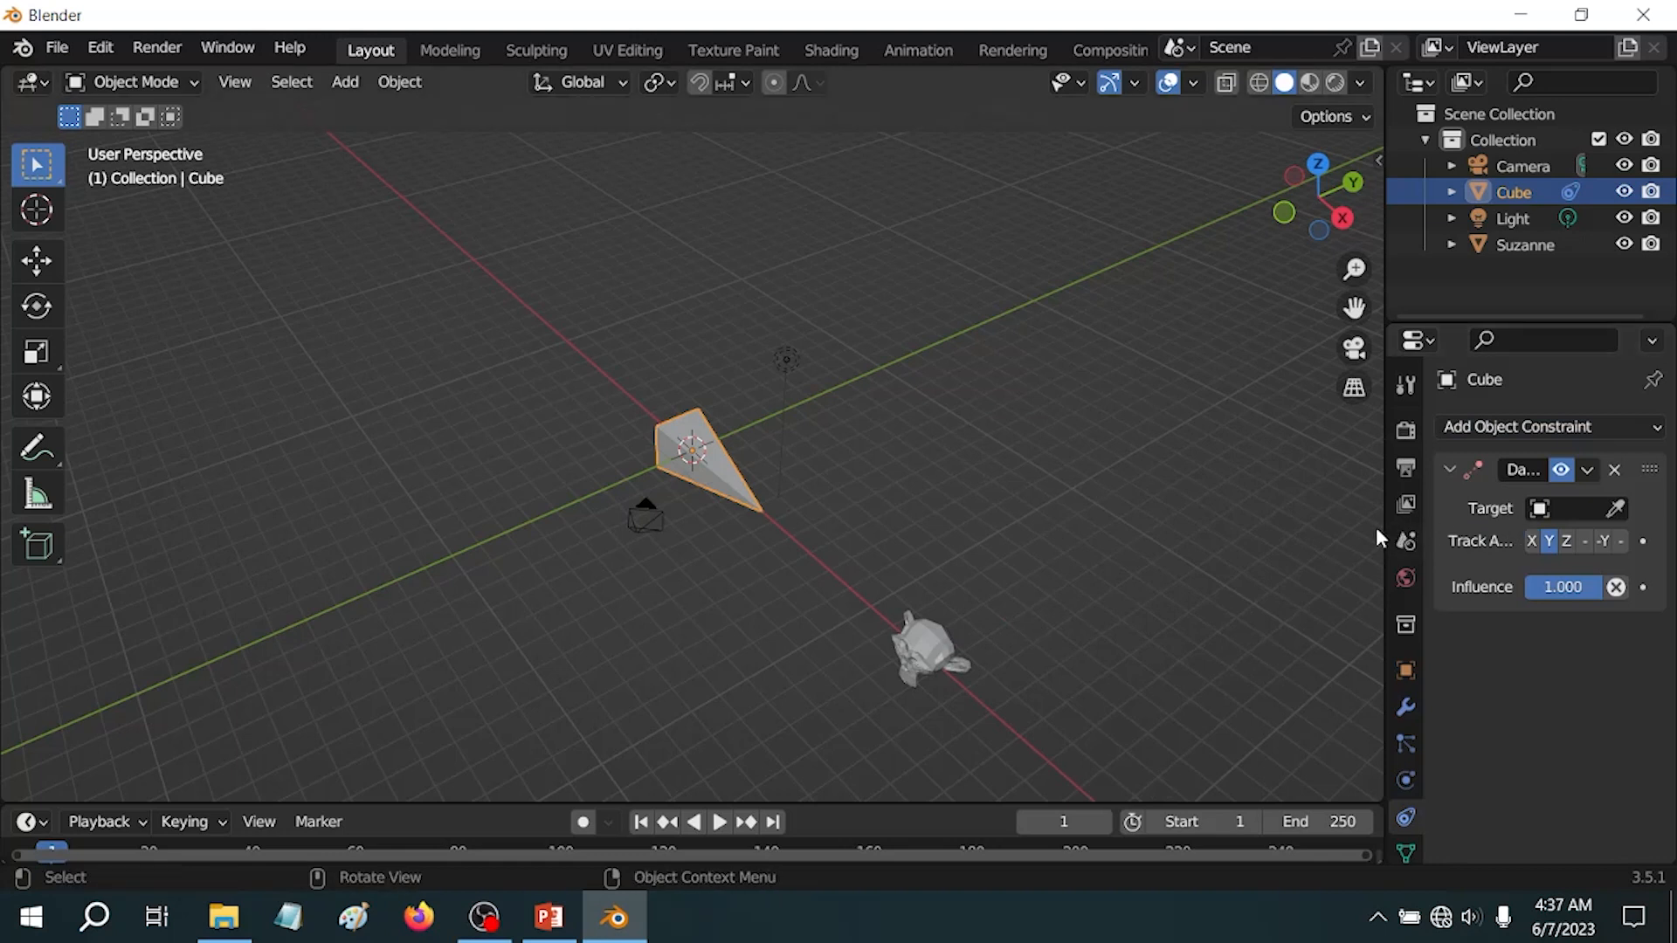
pyautogui.moveTo(1387, 535); pyautogui.dragTo(1305, 542)
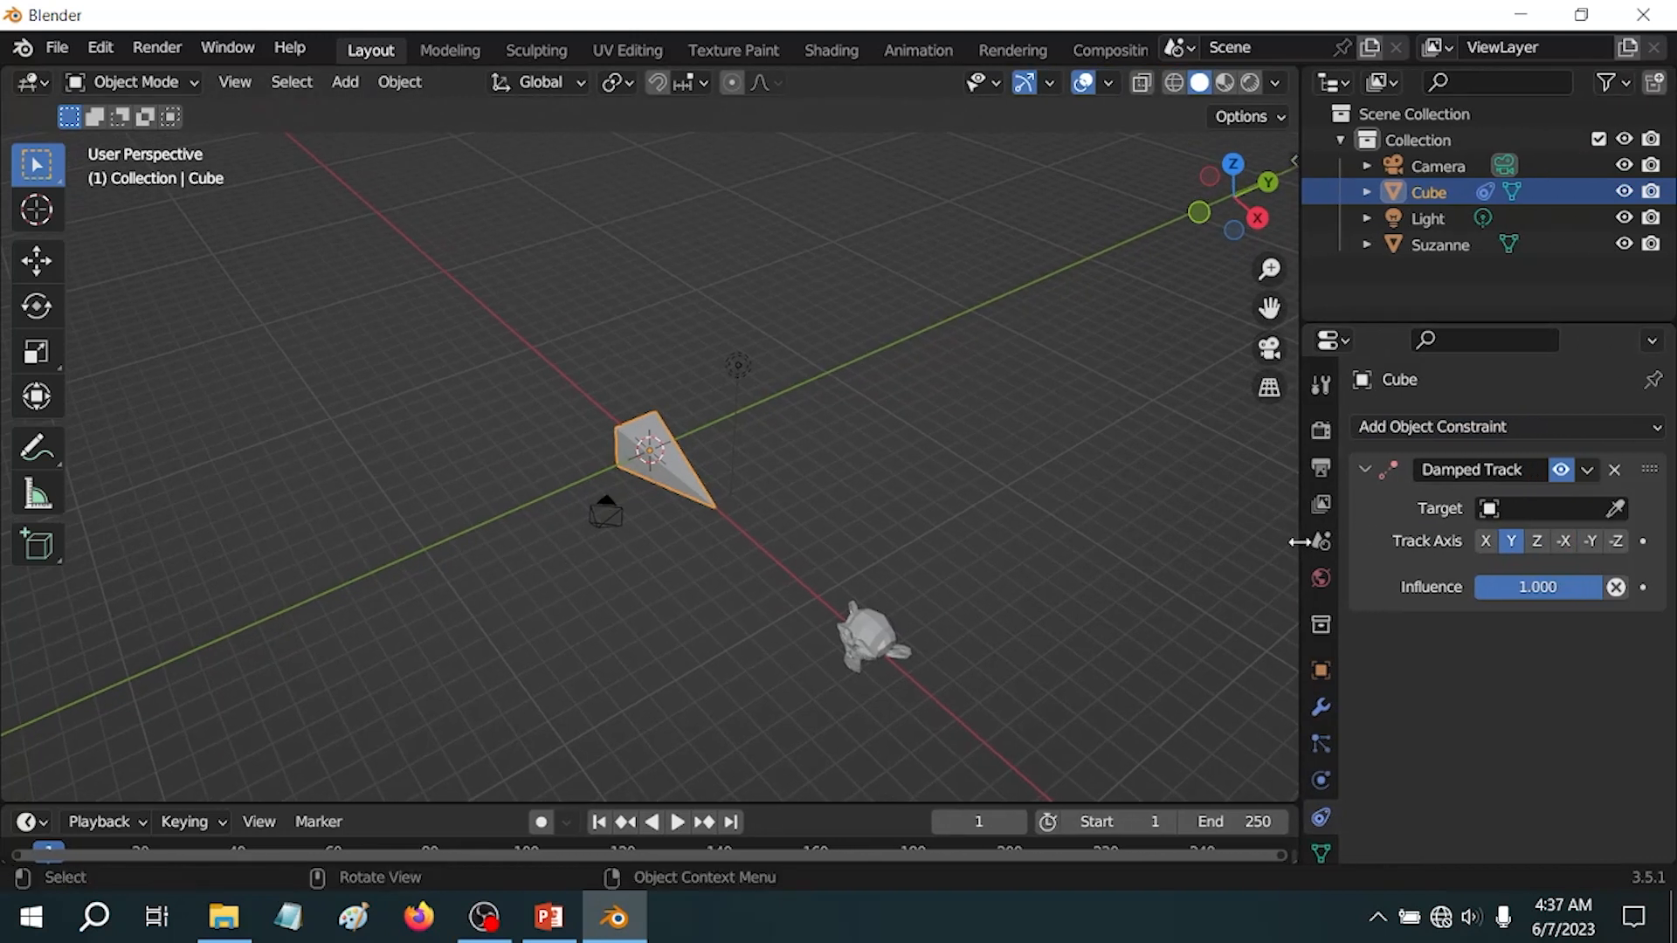
pyautogui.click(1490, 509)
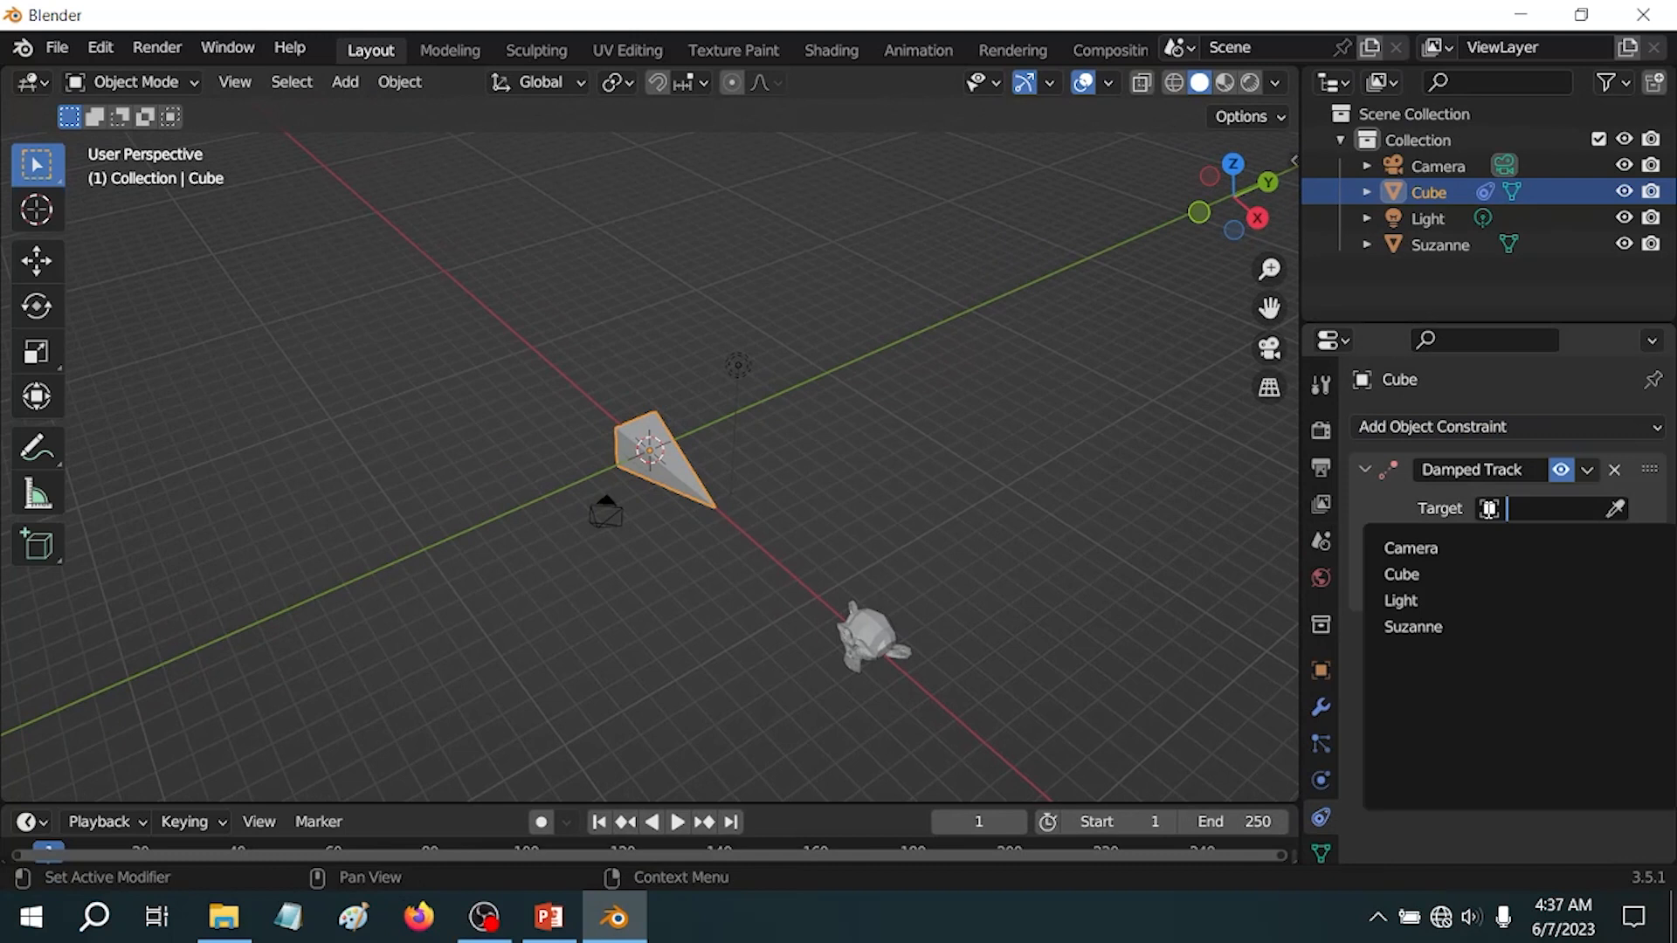
pyautogui.click(1433, 629)
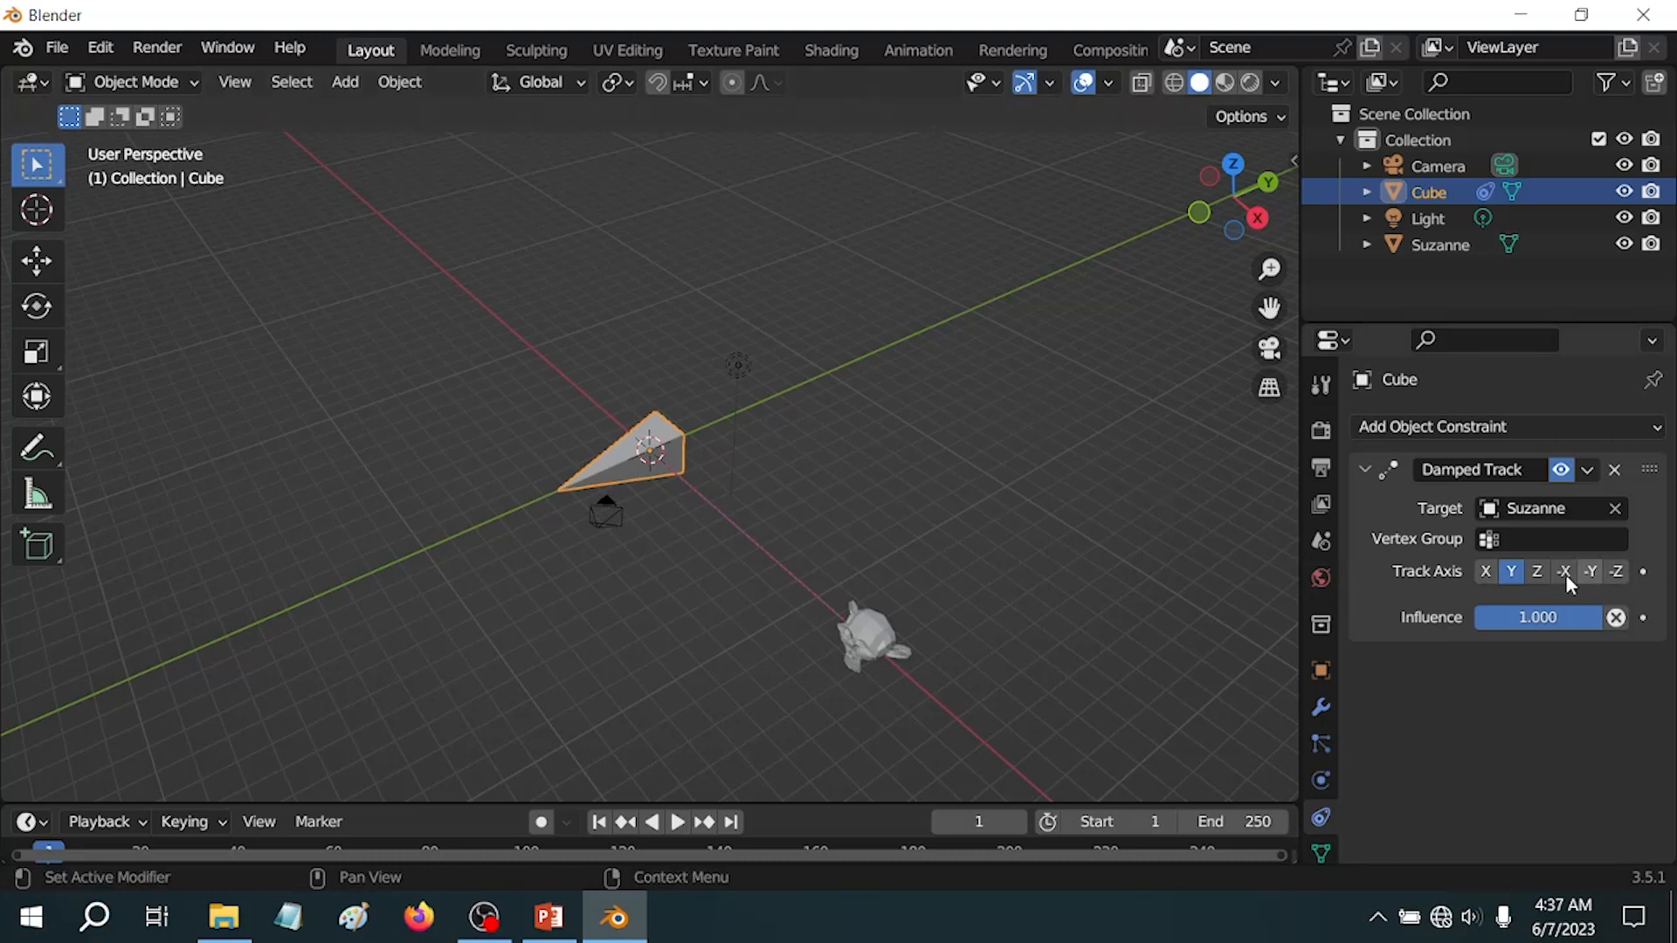
# Try the Damped Track constraint's other track axes on the pointed cube, finishing with X so its tip points at the monkey
pyautogui.click(1487, 570)
pyautogui.click(1512, 572)
pyautogui.click(1537, 572)
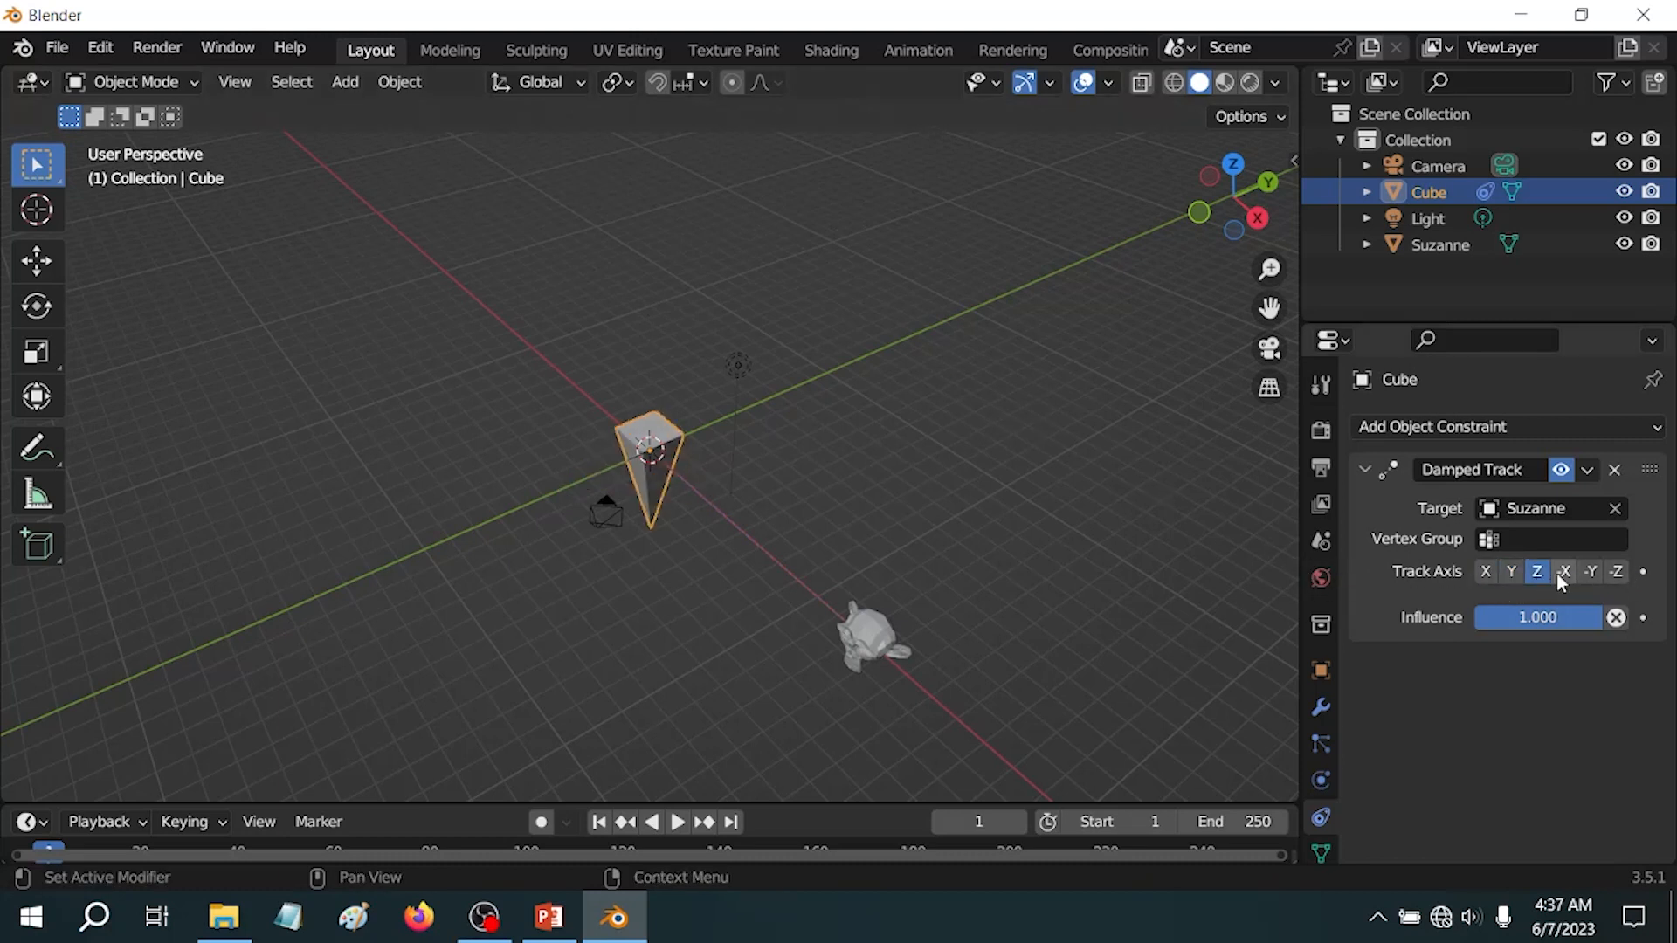
pyautogui.click(1564, 571)
pyautogui.click(1590, 573)
pyautogui.click(1617, 571)
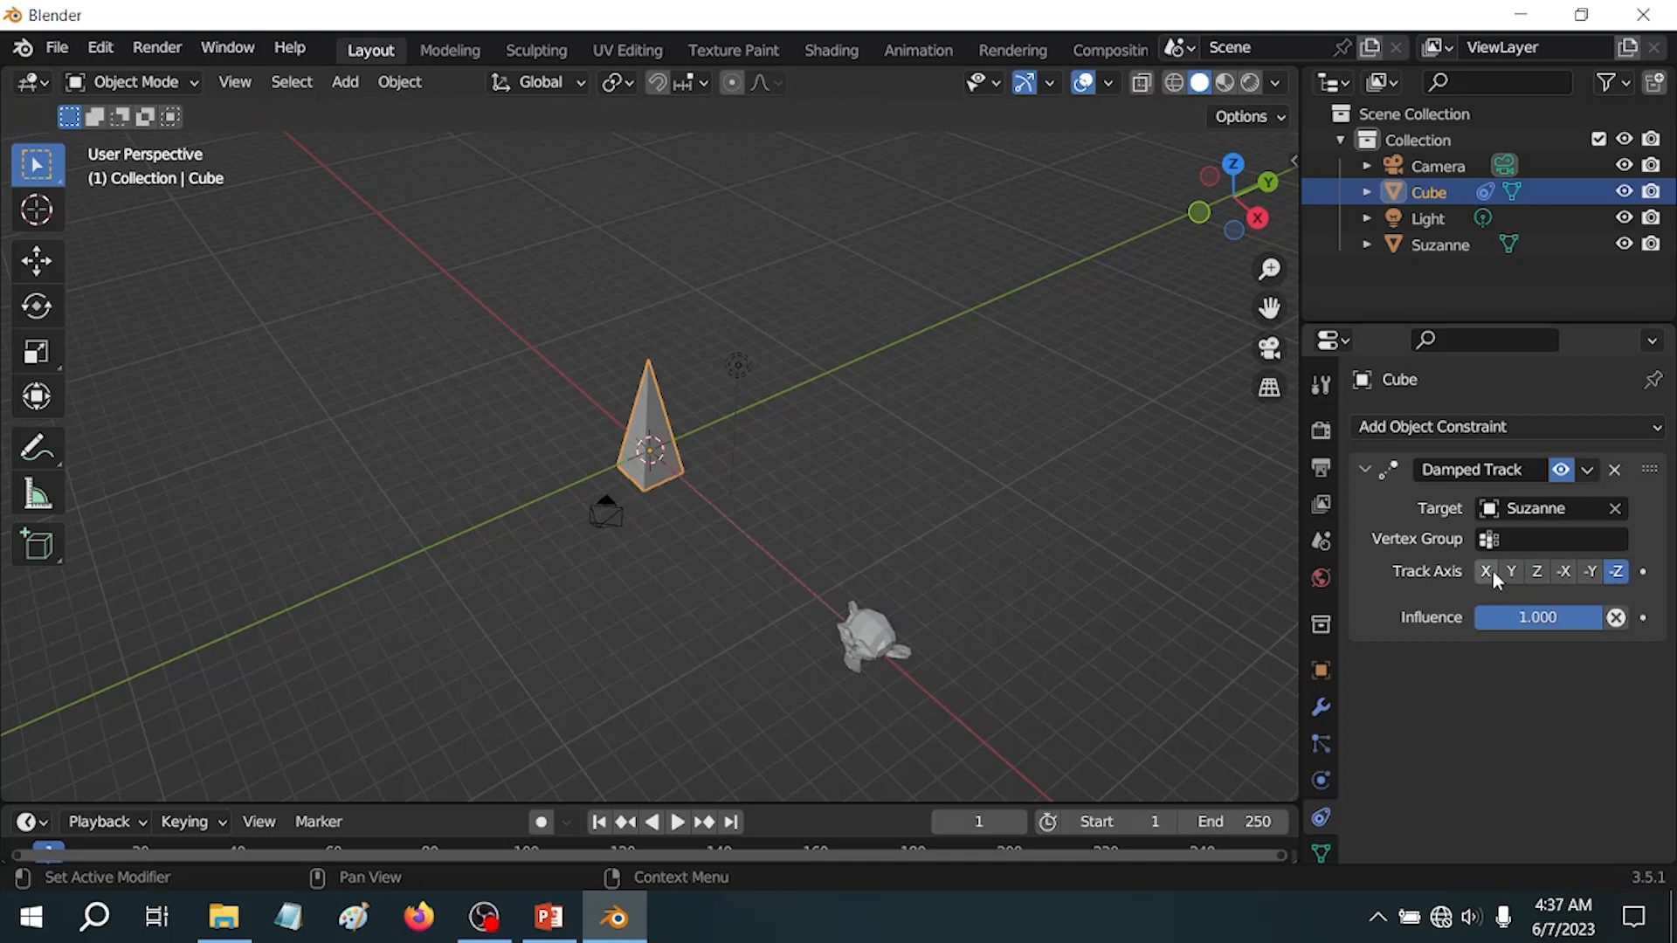
pyautogui.click(1488, 571)
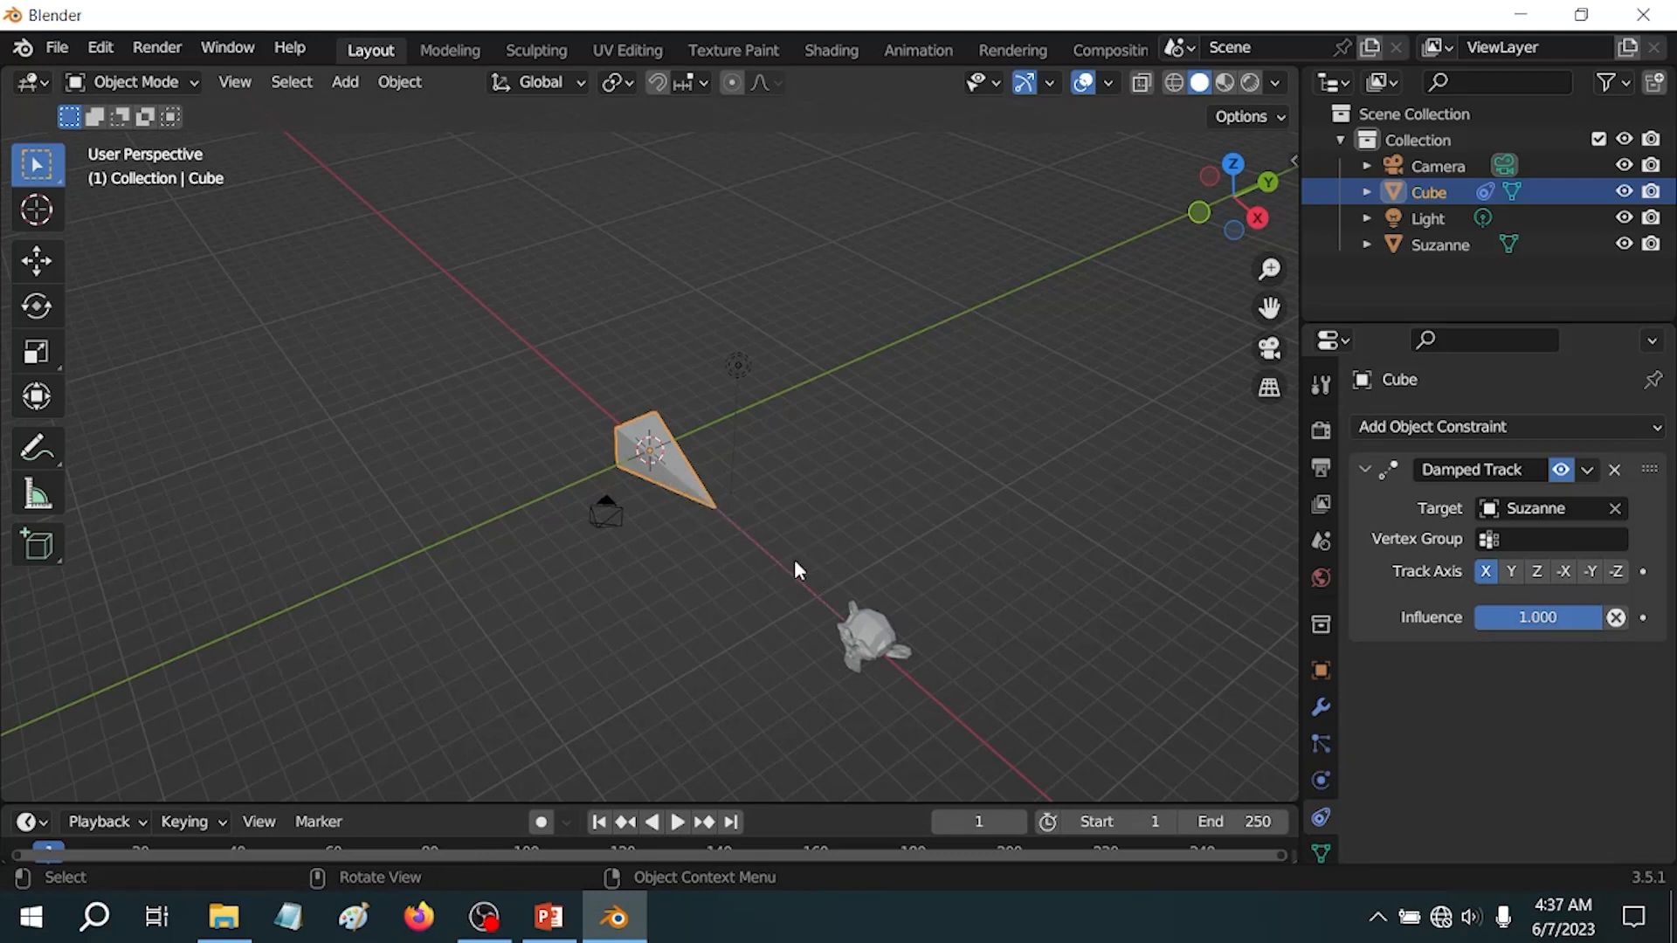
# Select the monkey, enlarge the timeline area, and insert a Location keyframe at frame 1
pyautogui.click(870, 645)
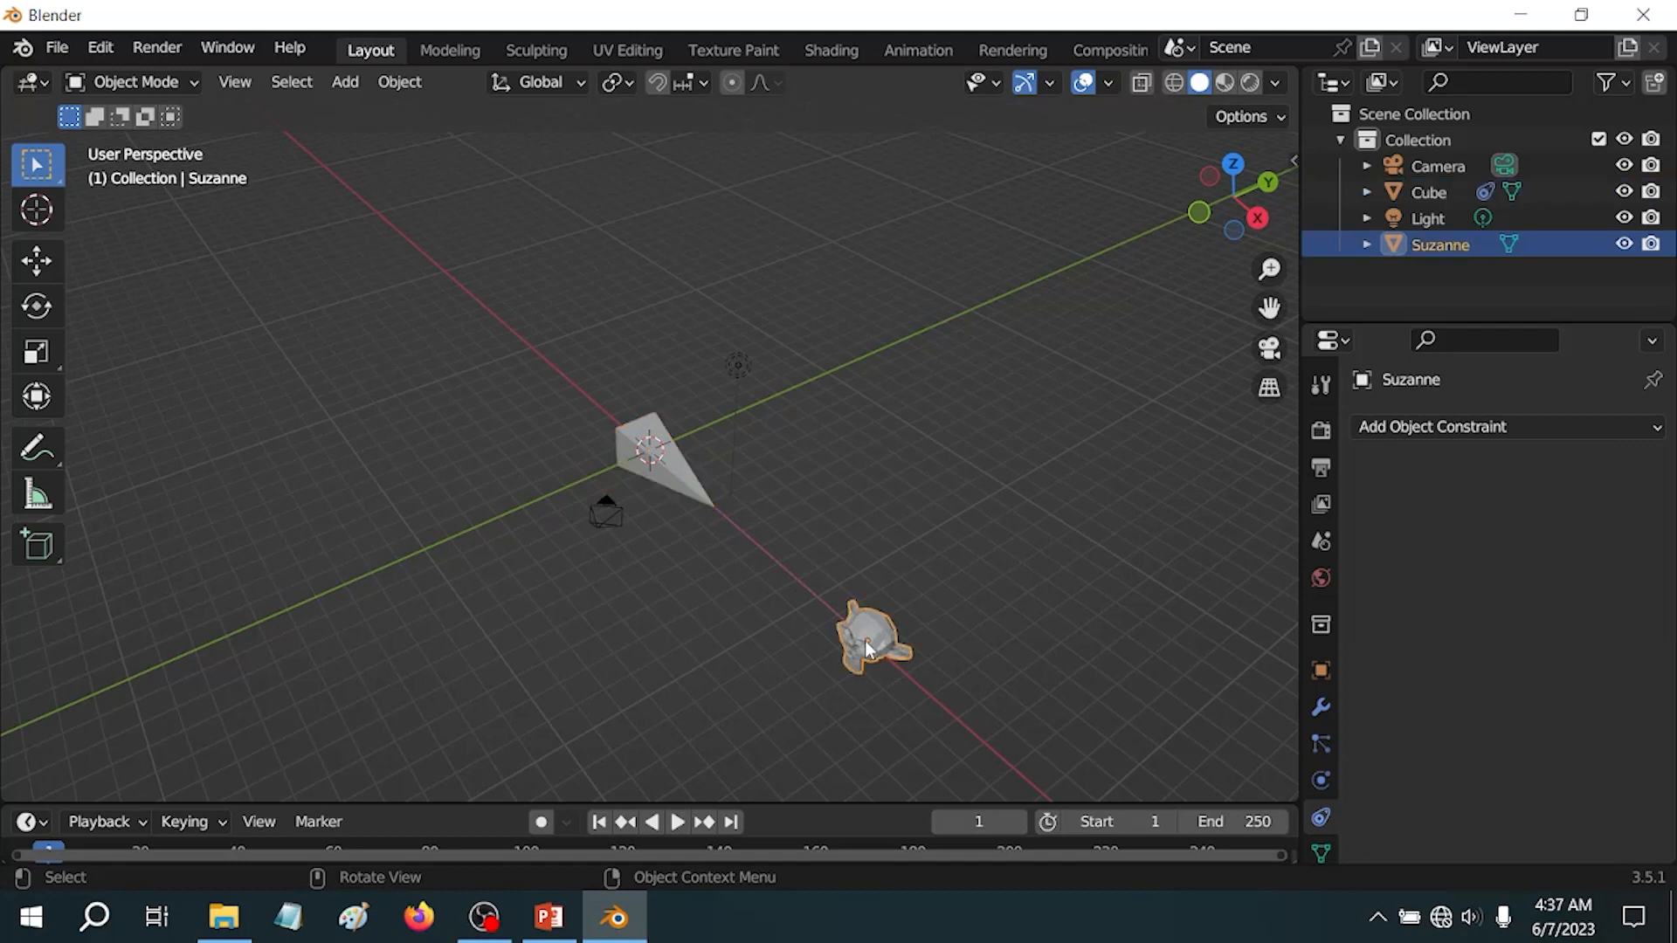
pyautogui.moveTo(798, 803); pyautogui.dragTo(800, 683)
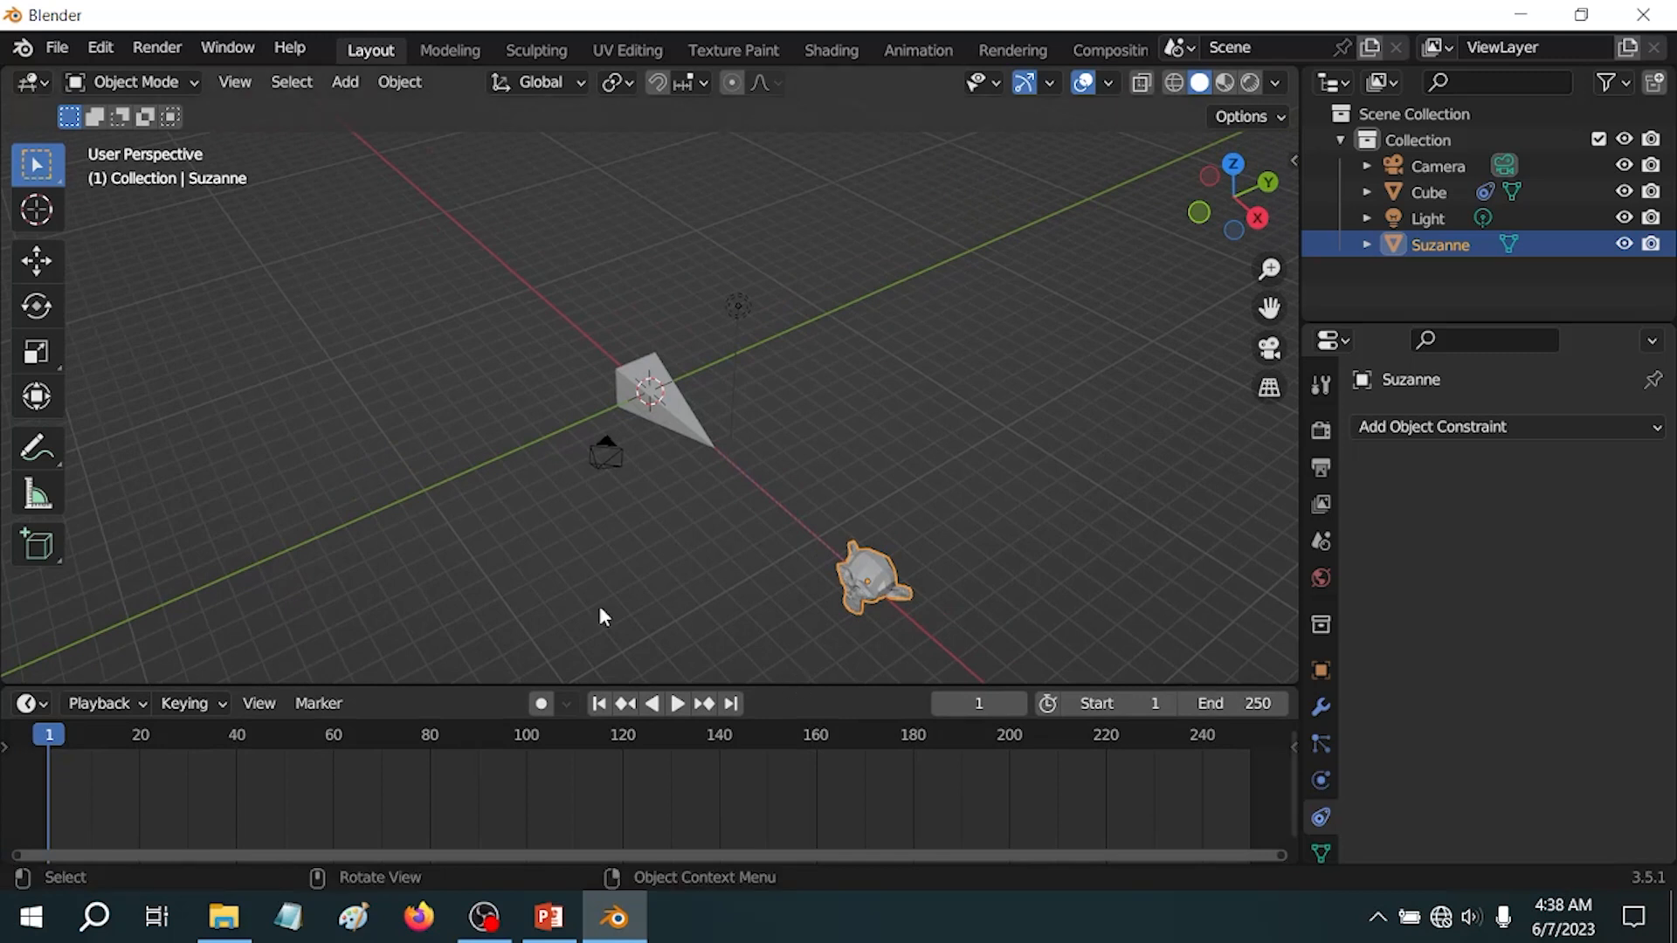
pyautogui.rightClick(450, 469)
pyautogui.click(381, 823)
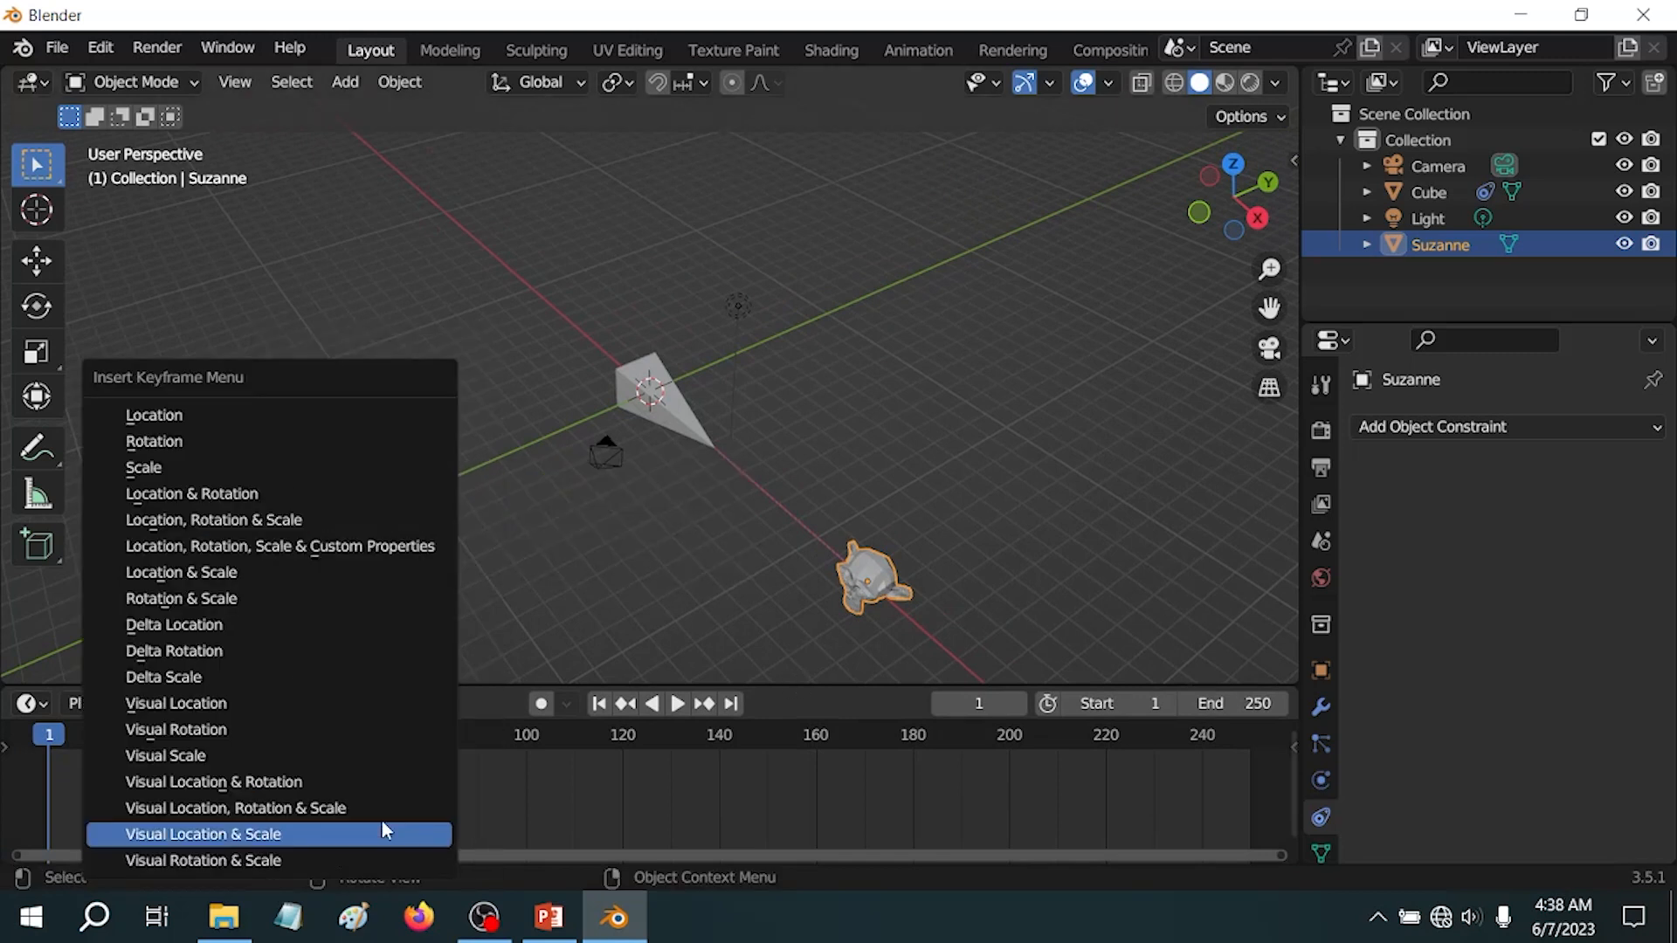
pyautogui.click(196, 416)
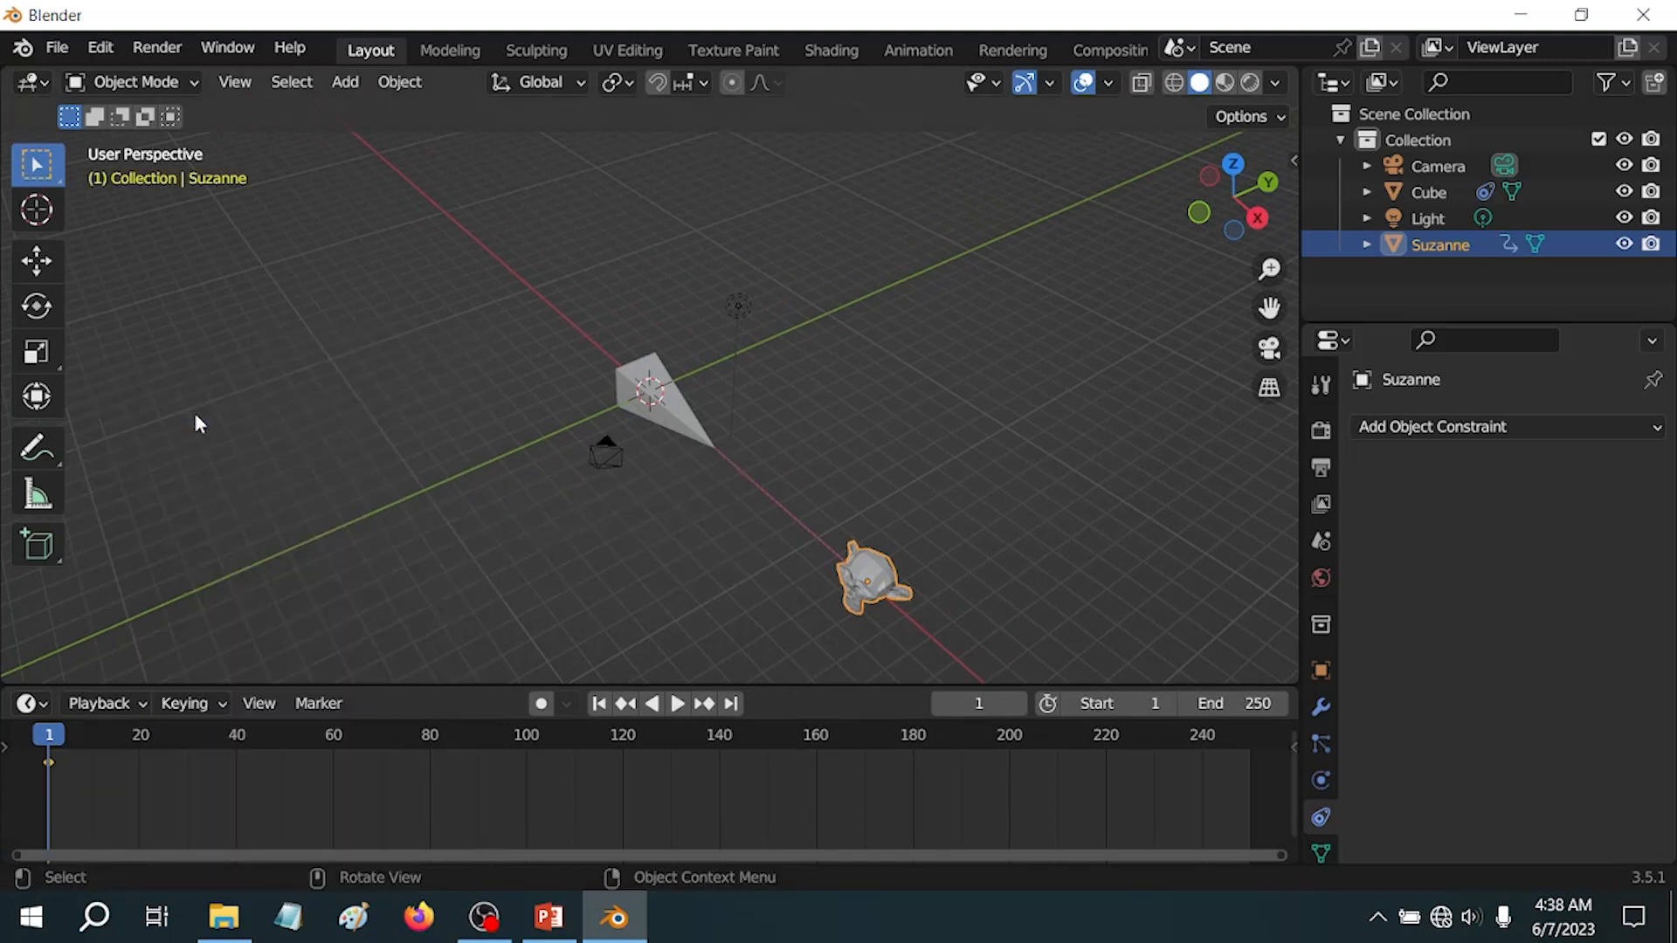
# Turn on auto keying and move the monkey about 15.4 m, mostly toward negative Y, at frame 1
pyautogui.click(541, 704)
pyautogui.press('g')
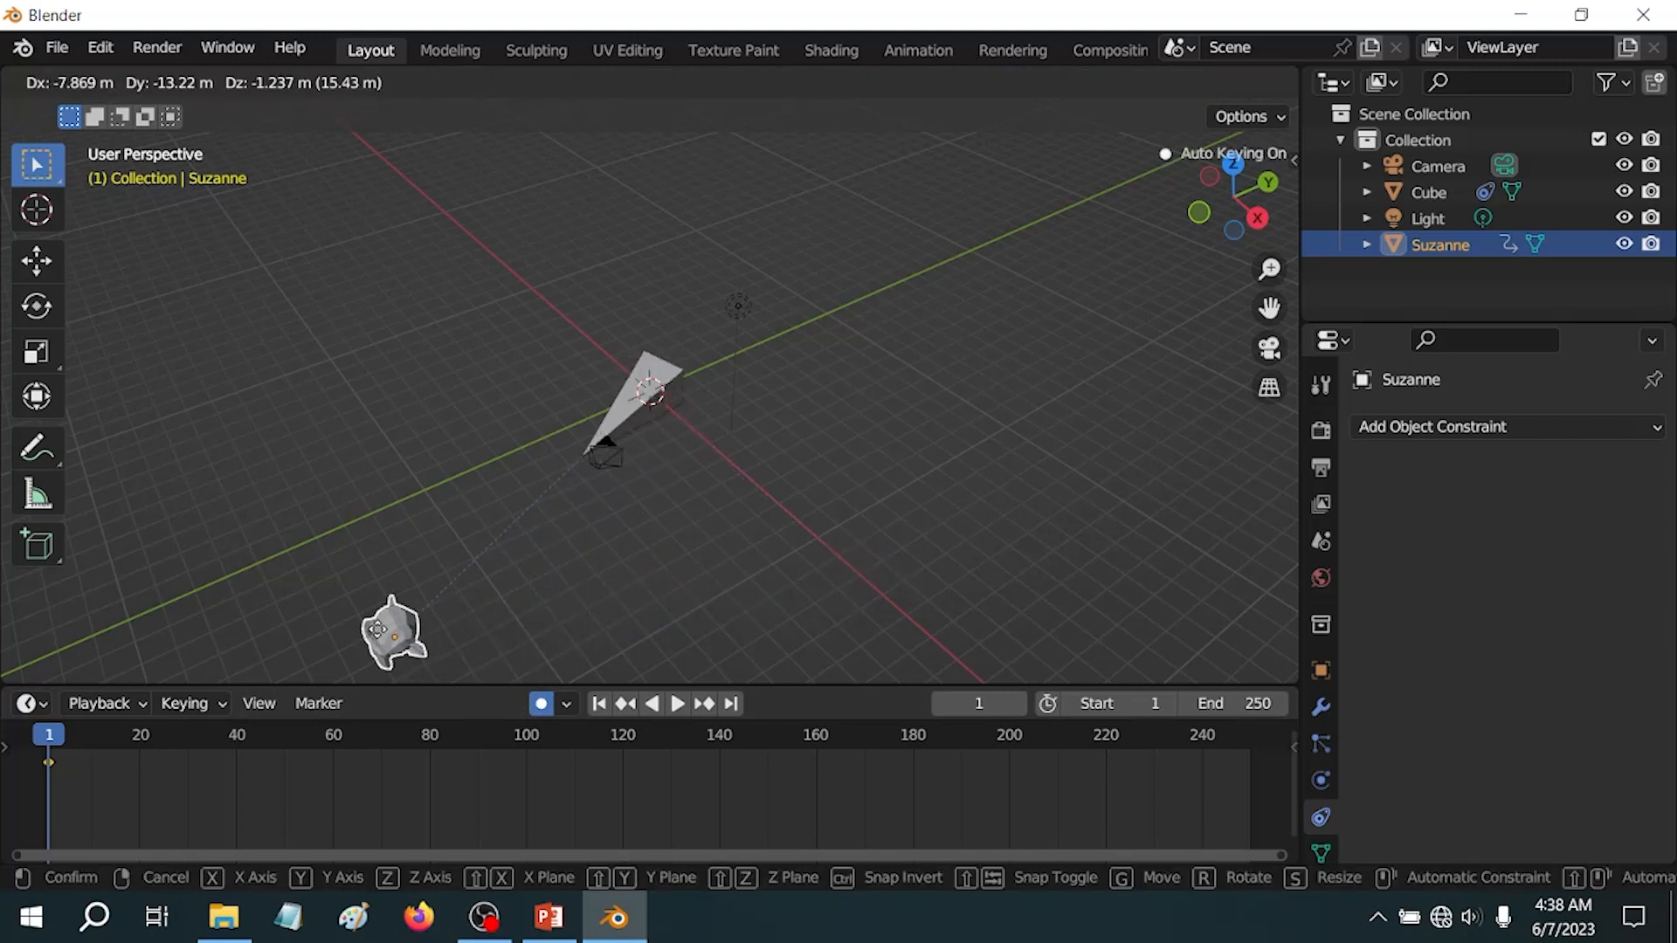
pyautogui.click(378, 629)
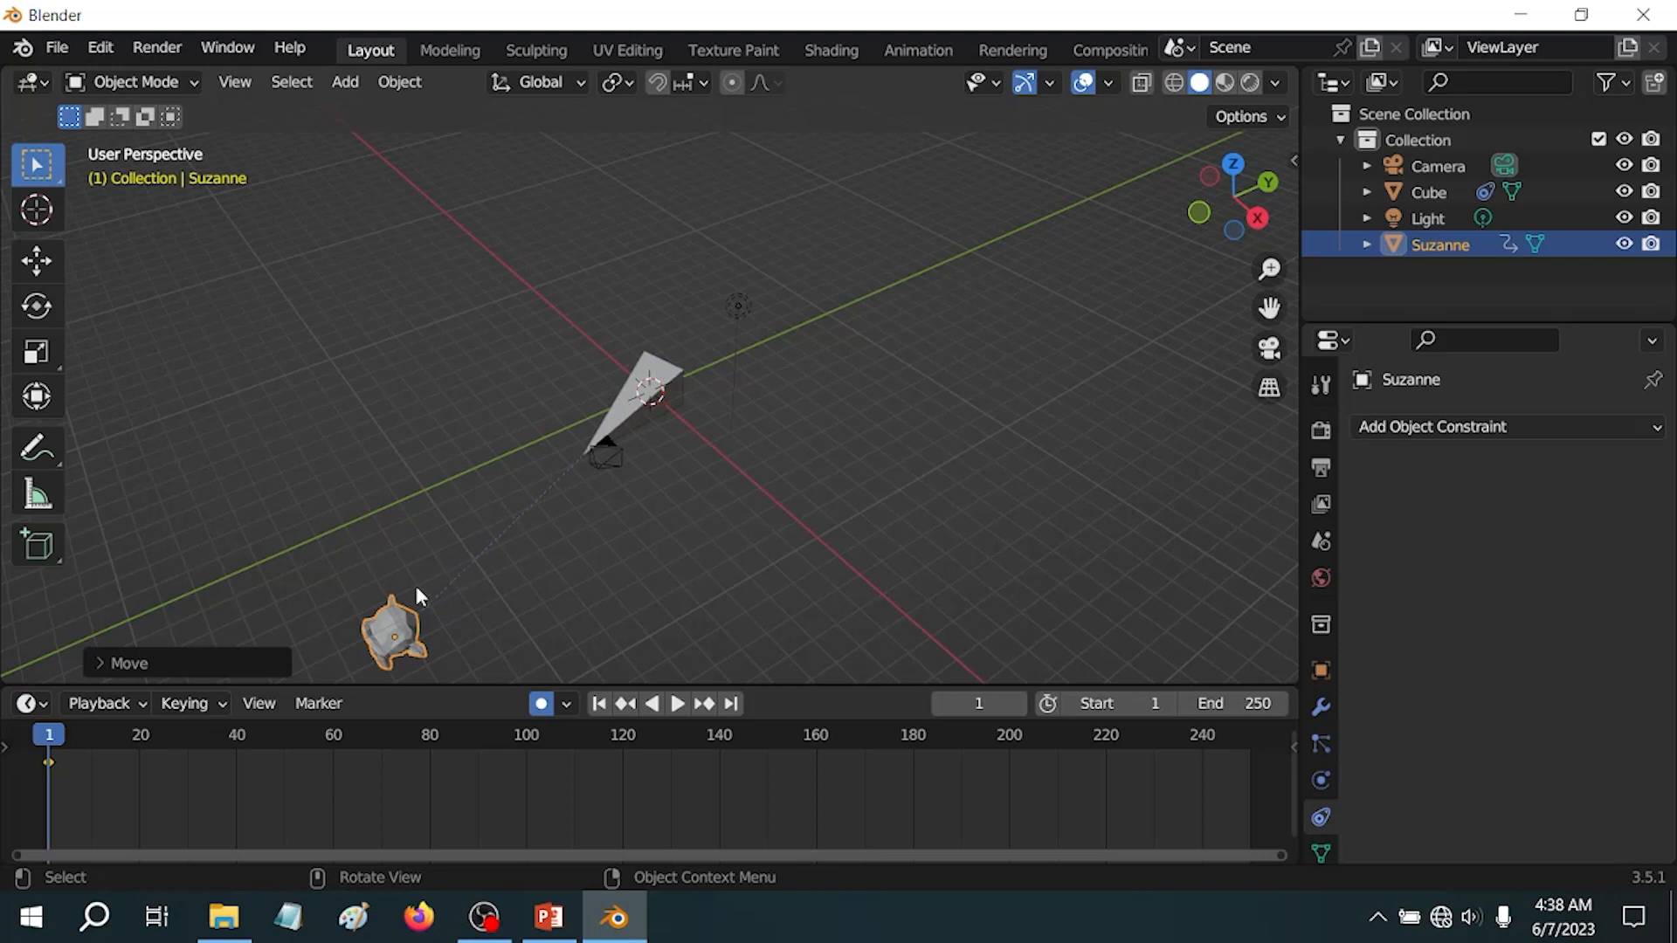
# At frame 40, move the monkey across to the opposite side of the pointed cube, recording a second location keyframe
pyautogui.moveTo(52, 737); pyautogui.dragTo(237, 736)
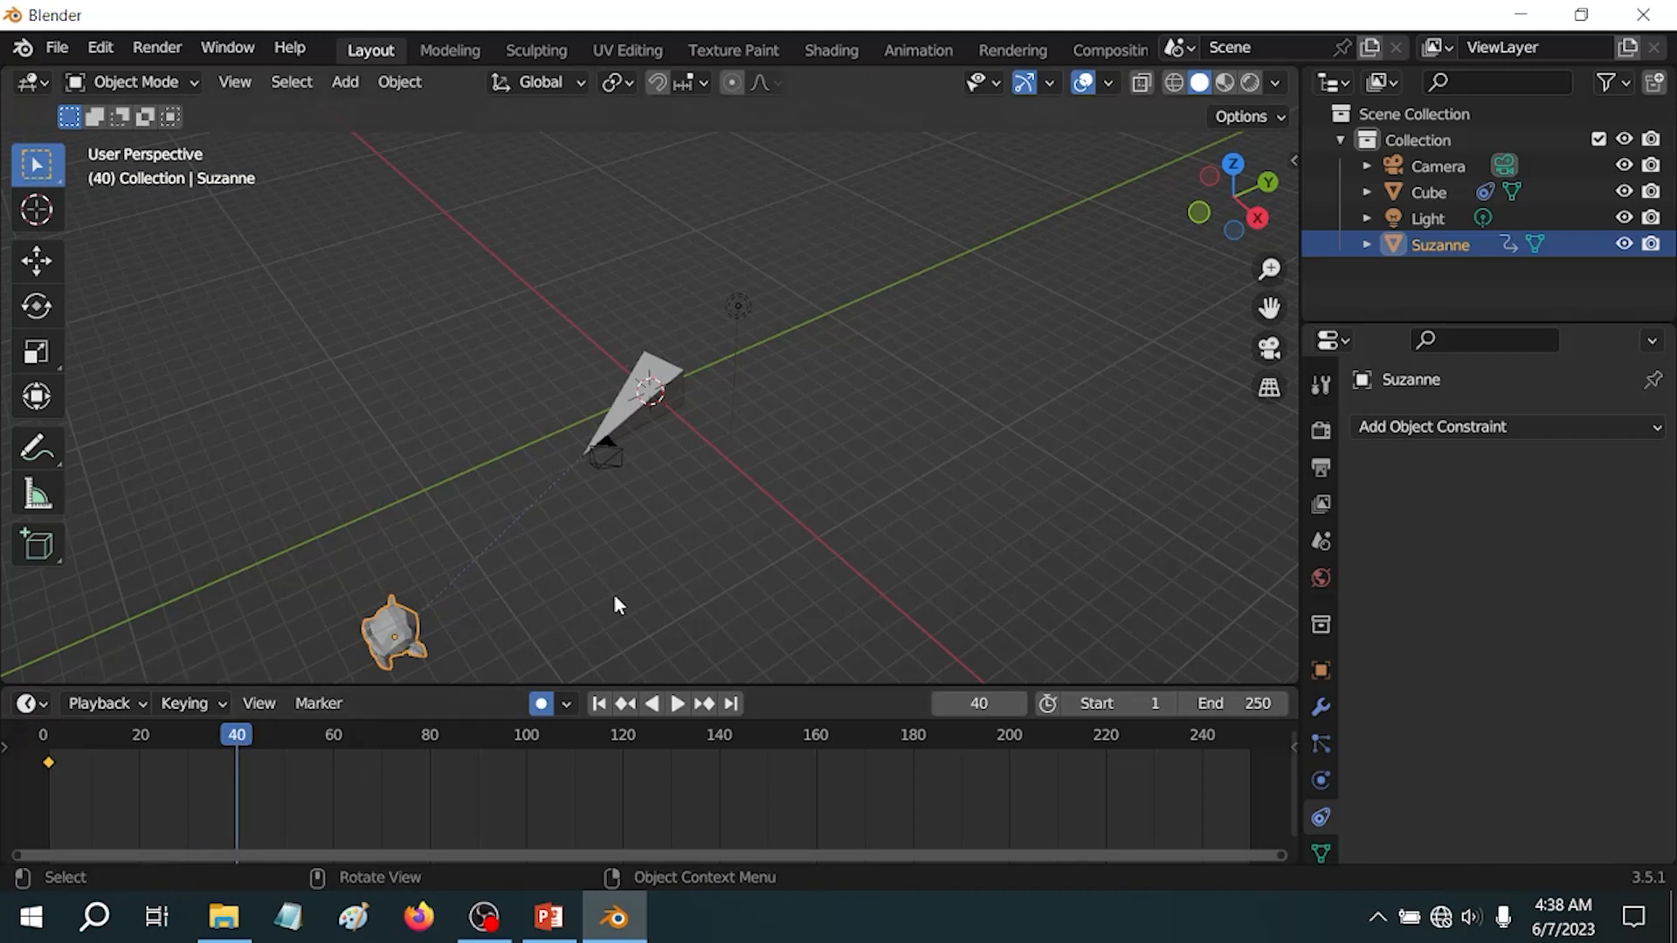
pyautogui.press('g')
pyautogui.click(54, 294)
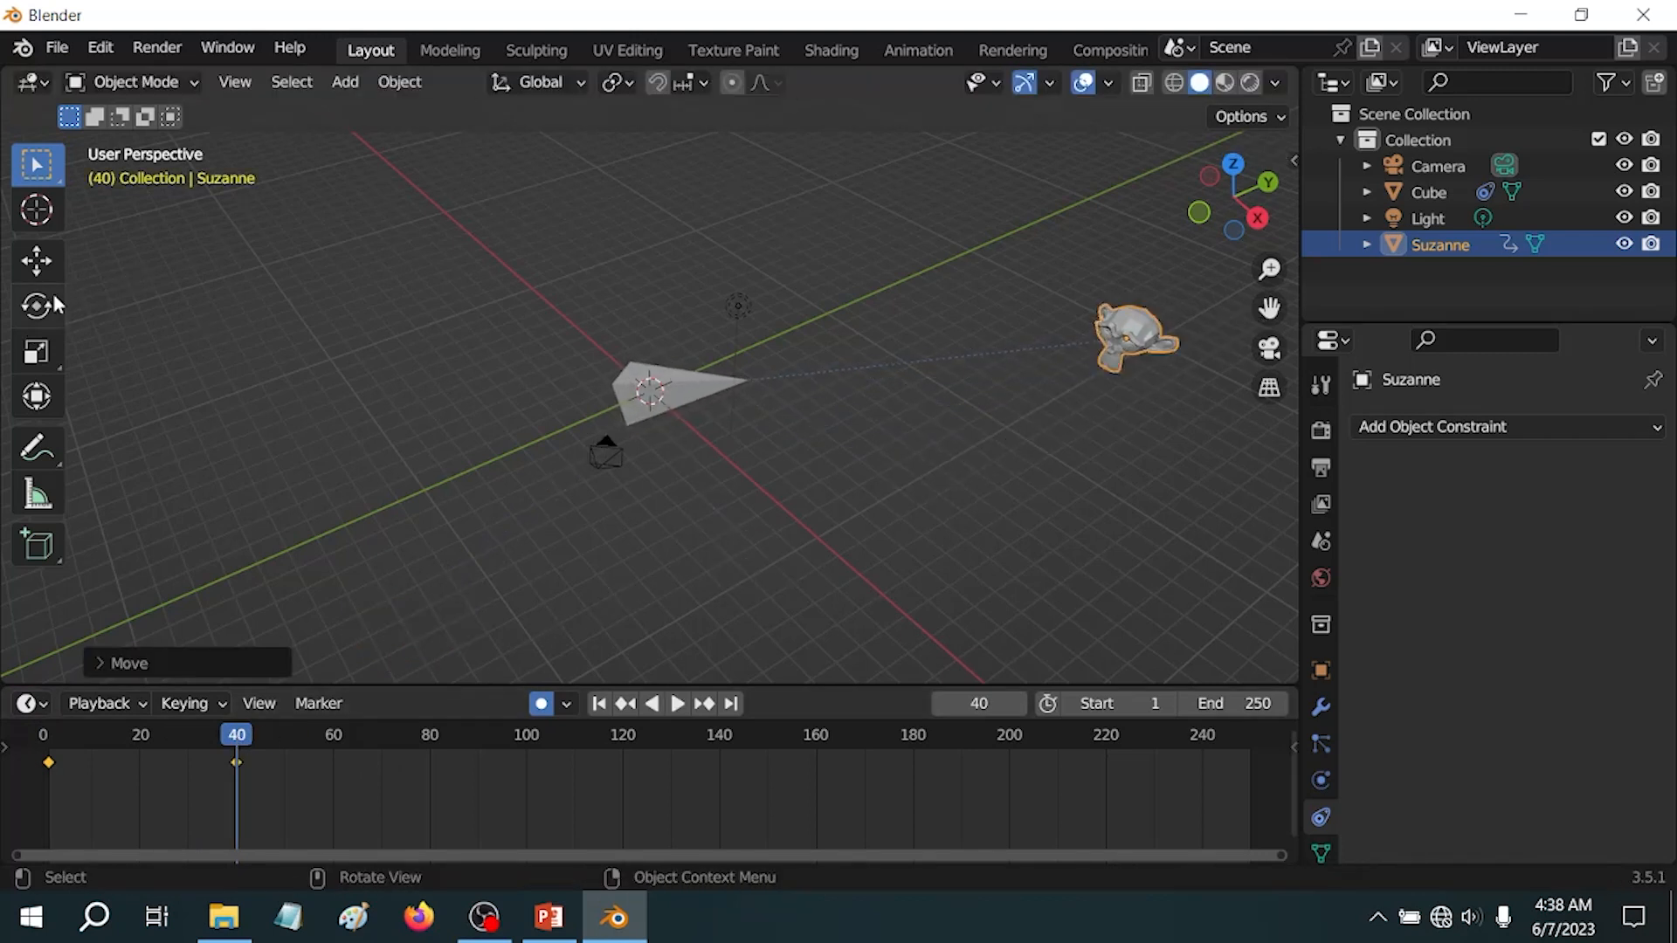
# Copy the monkey's keyframe from frame 1 and paste it at frame 80
pyautogui.click(148, 791)
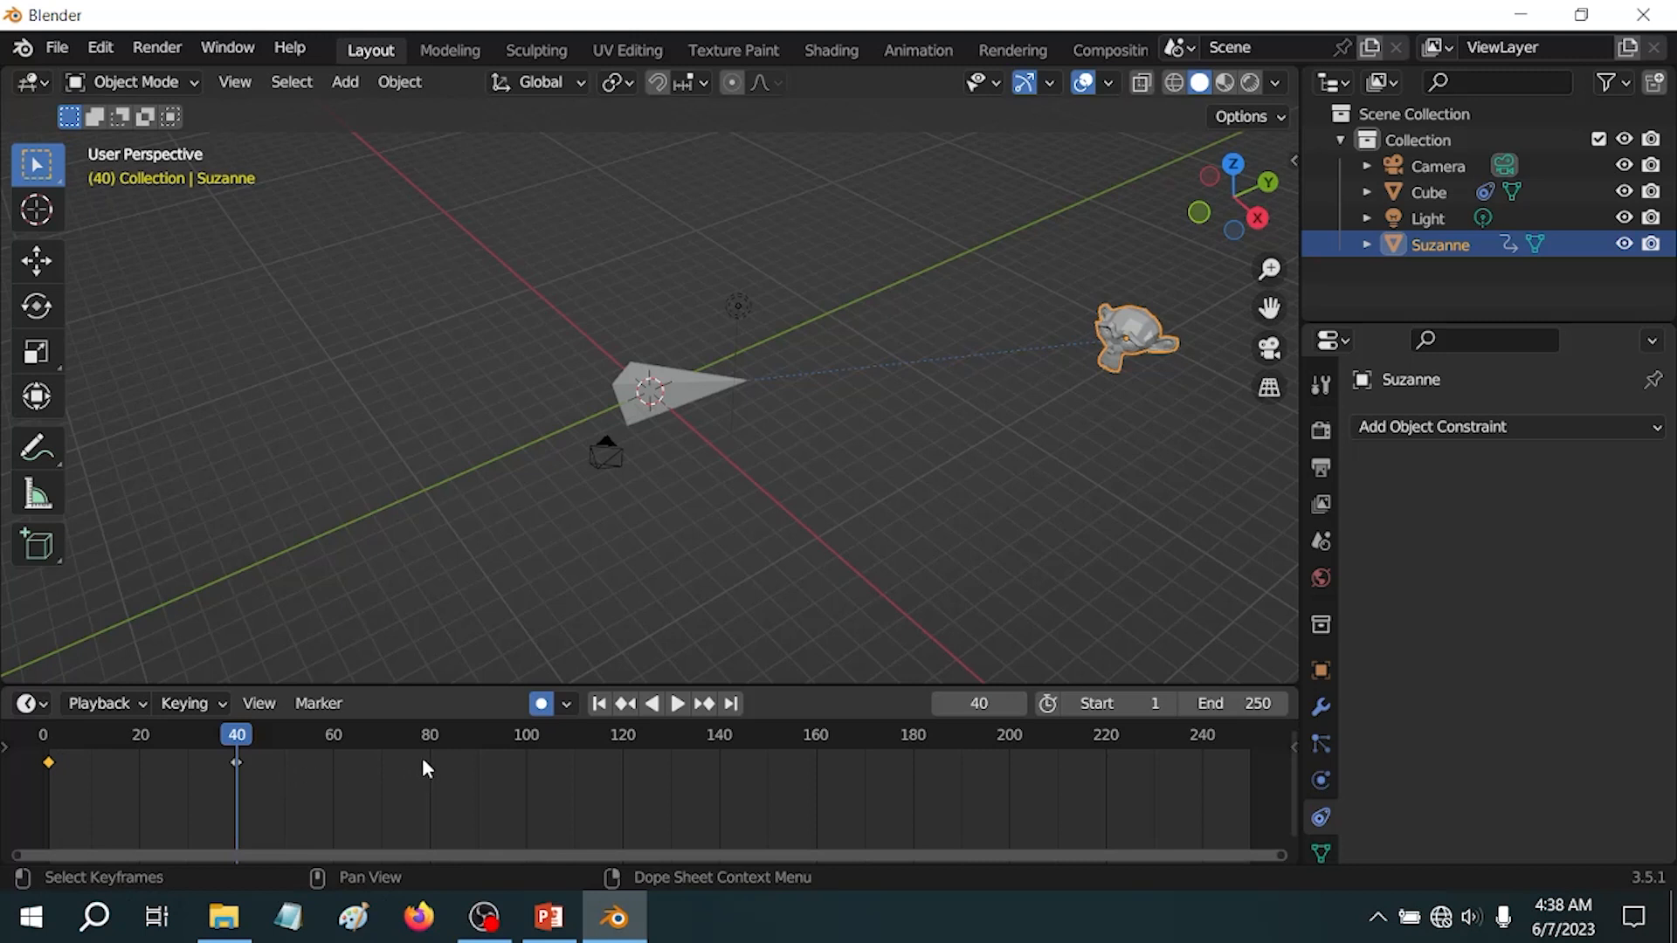
pyautogui.moveTo(217, 731); pyautogui.dragTo(428, 749)
pyautogui.hotkey('ctrl', 'v')
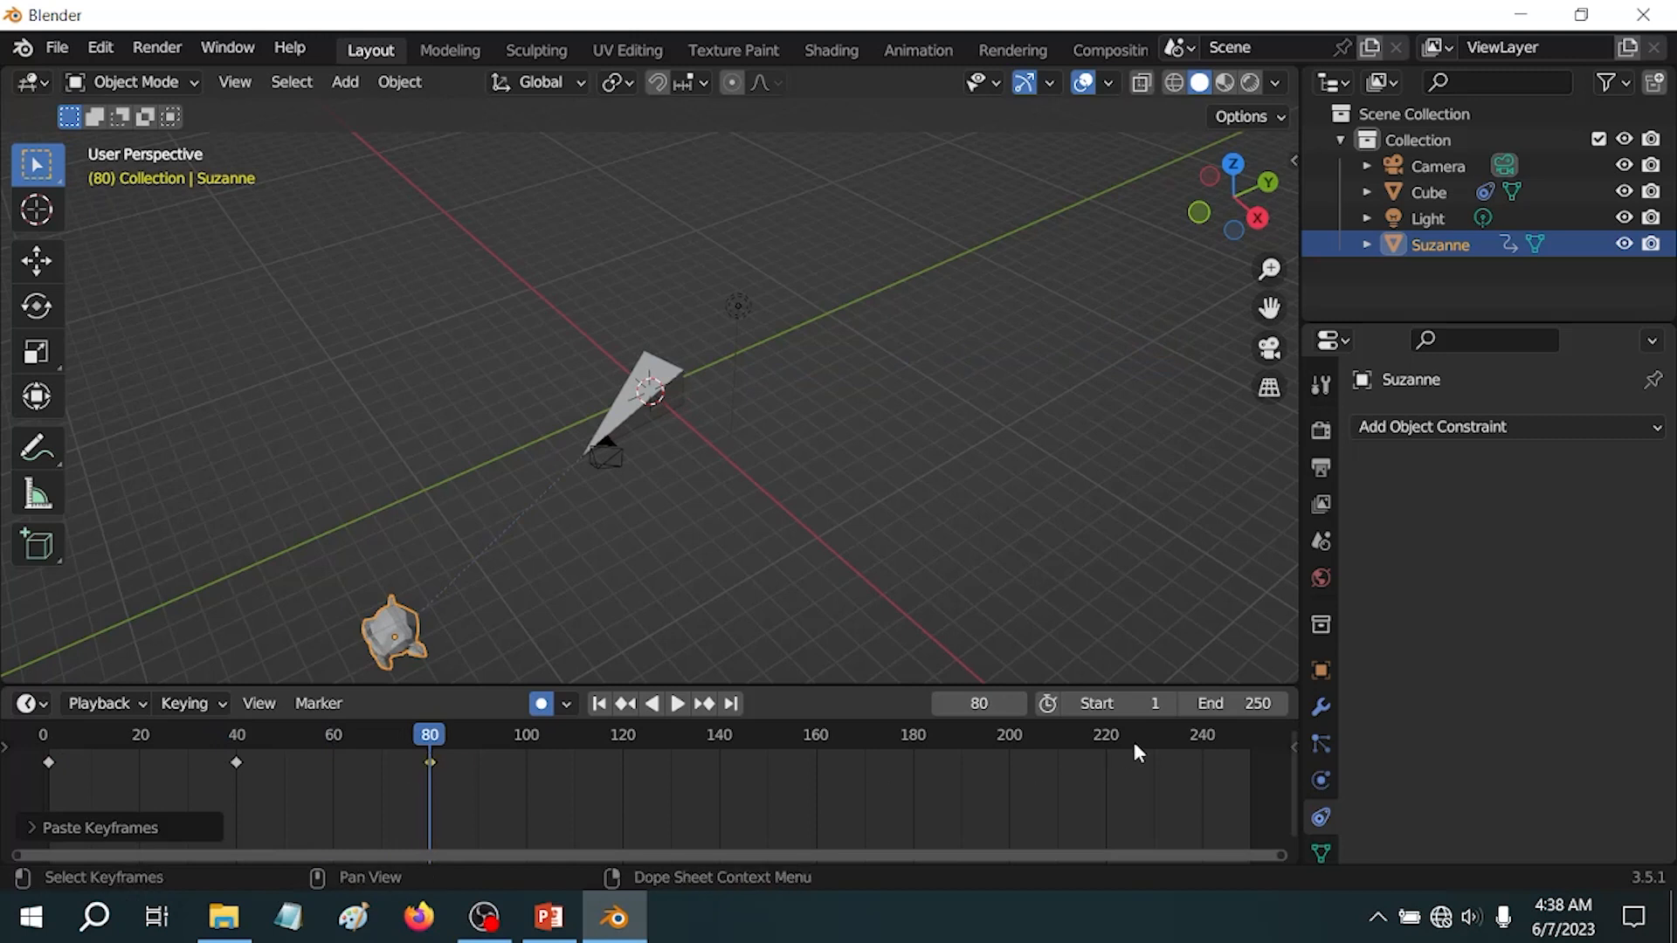
# Set the animation's end frame to 80 and play the tracking animation
pyautogui.click(1236, 706)
pyautogui.write('80')
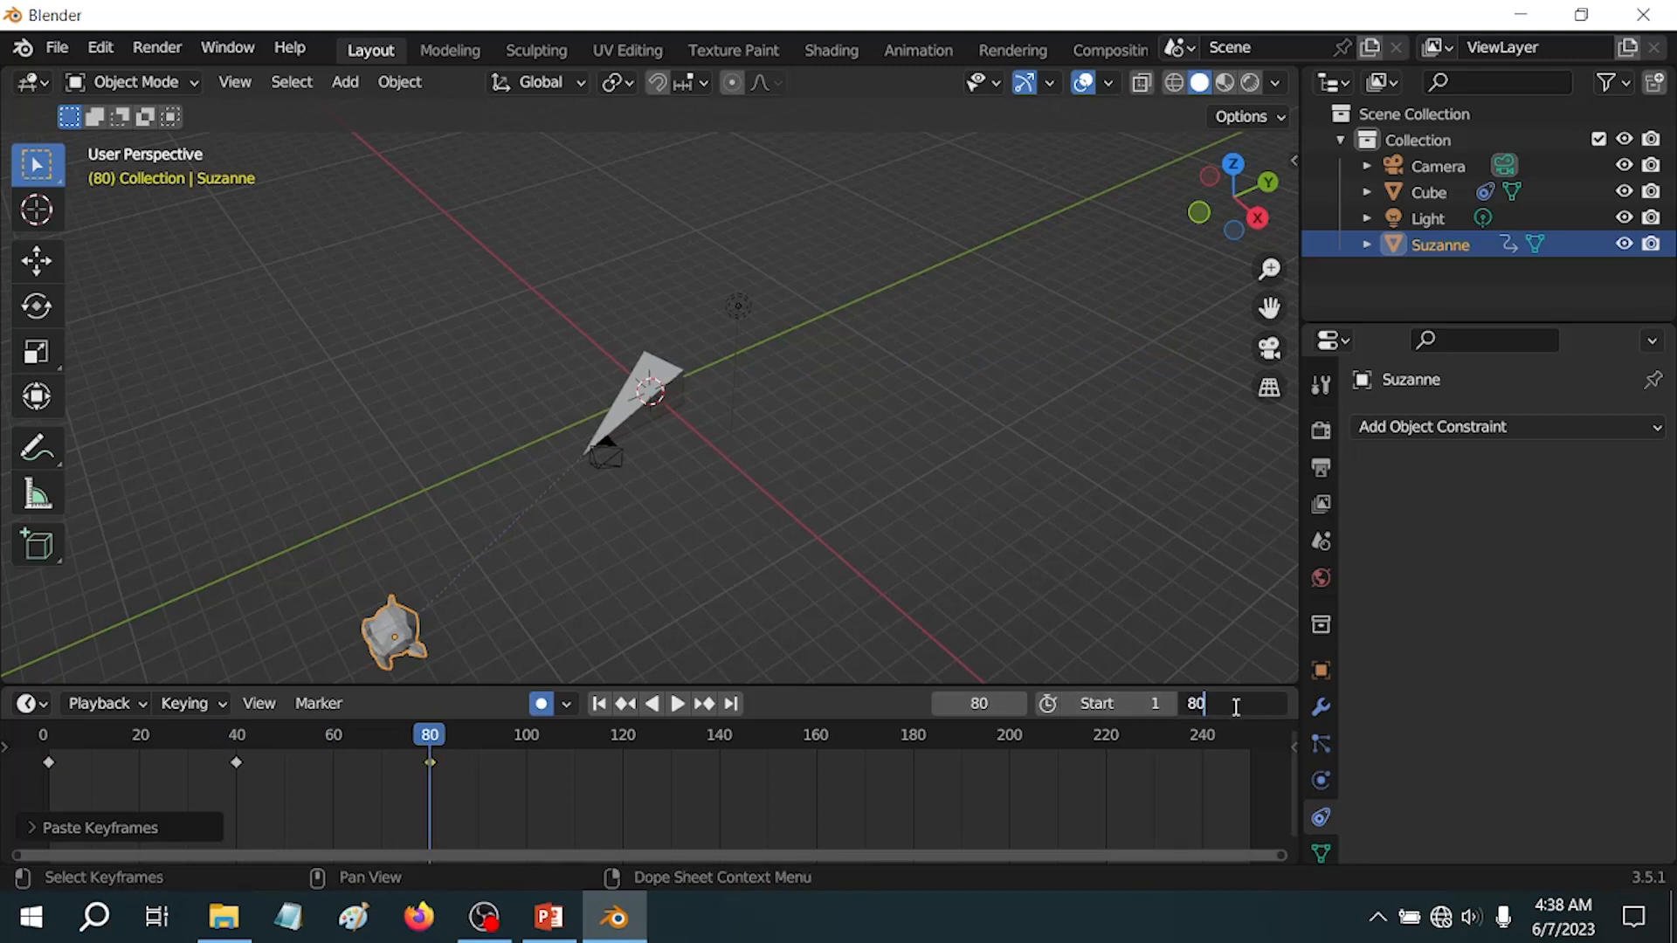
pyautogui.press('Return')
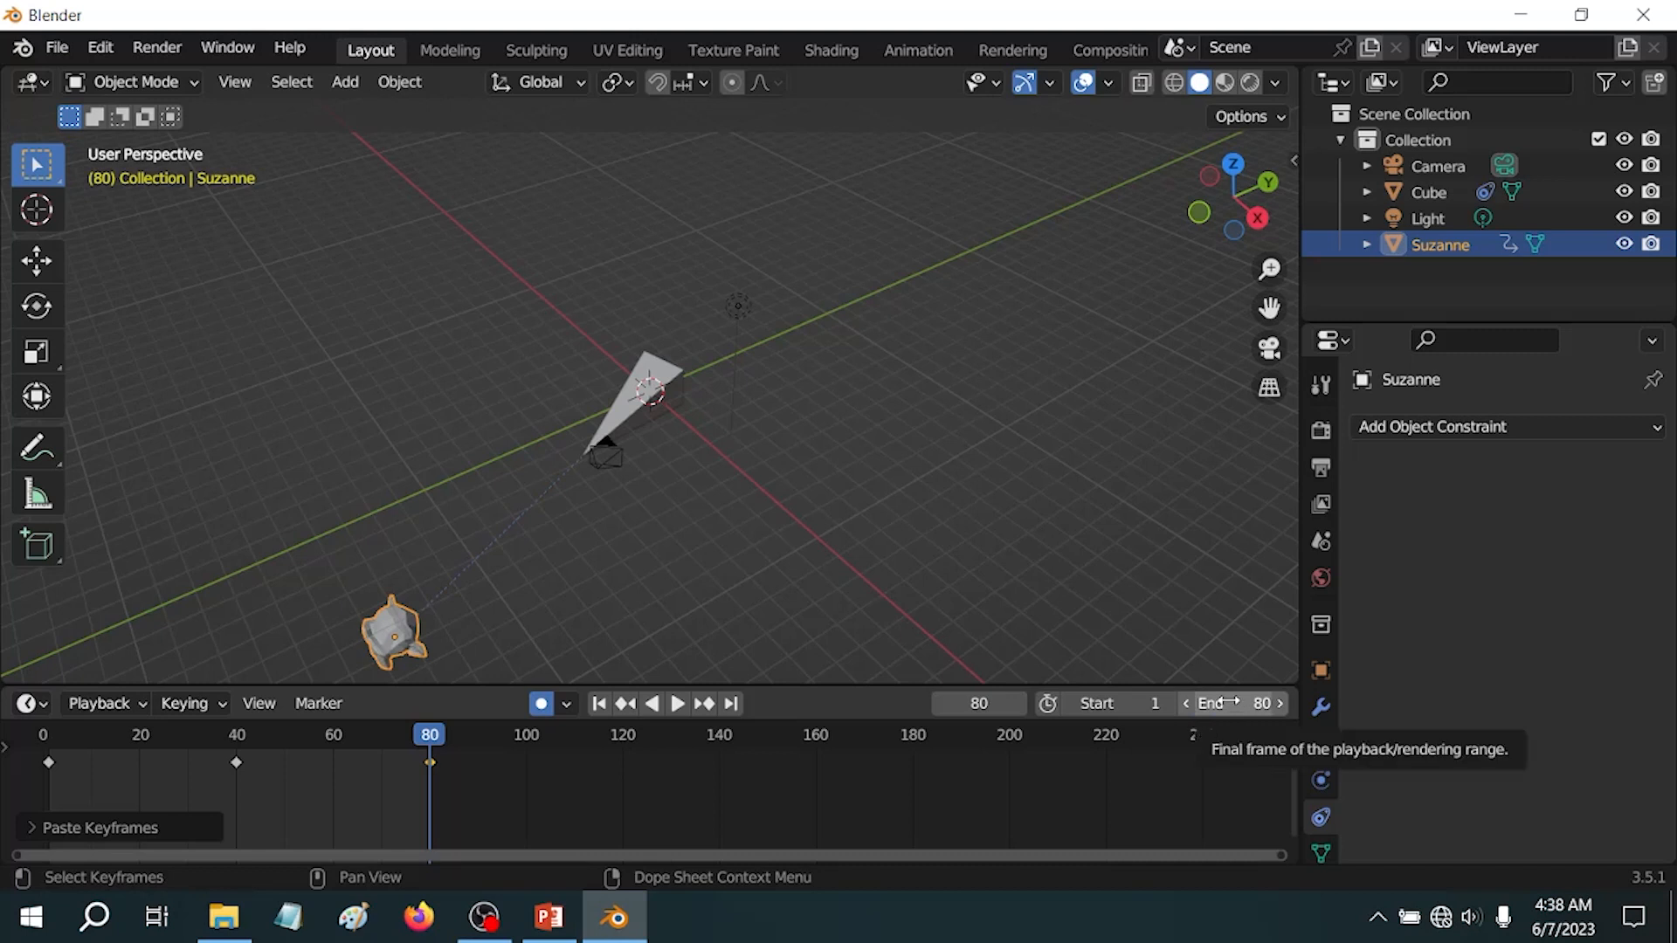
pyautogui.click(678, 704)
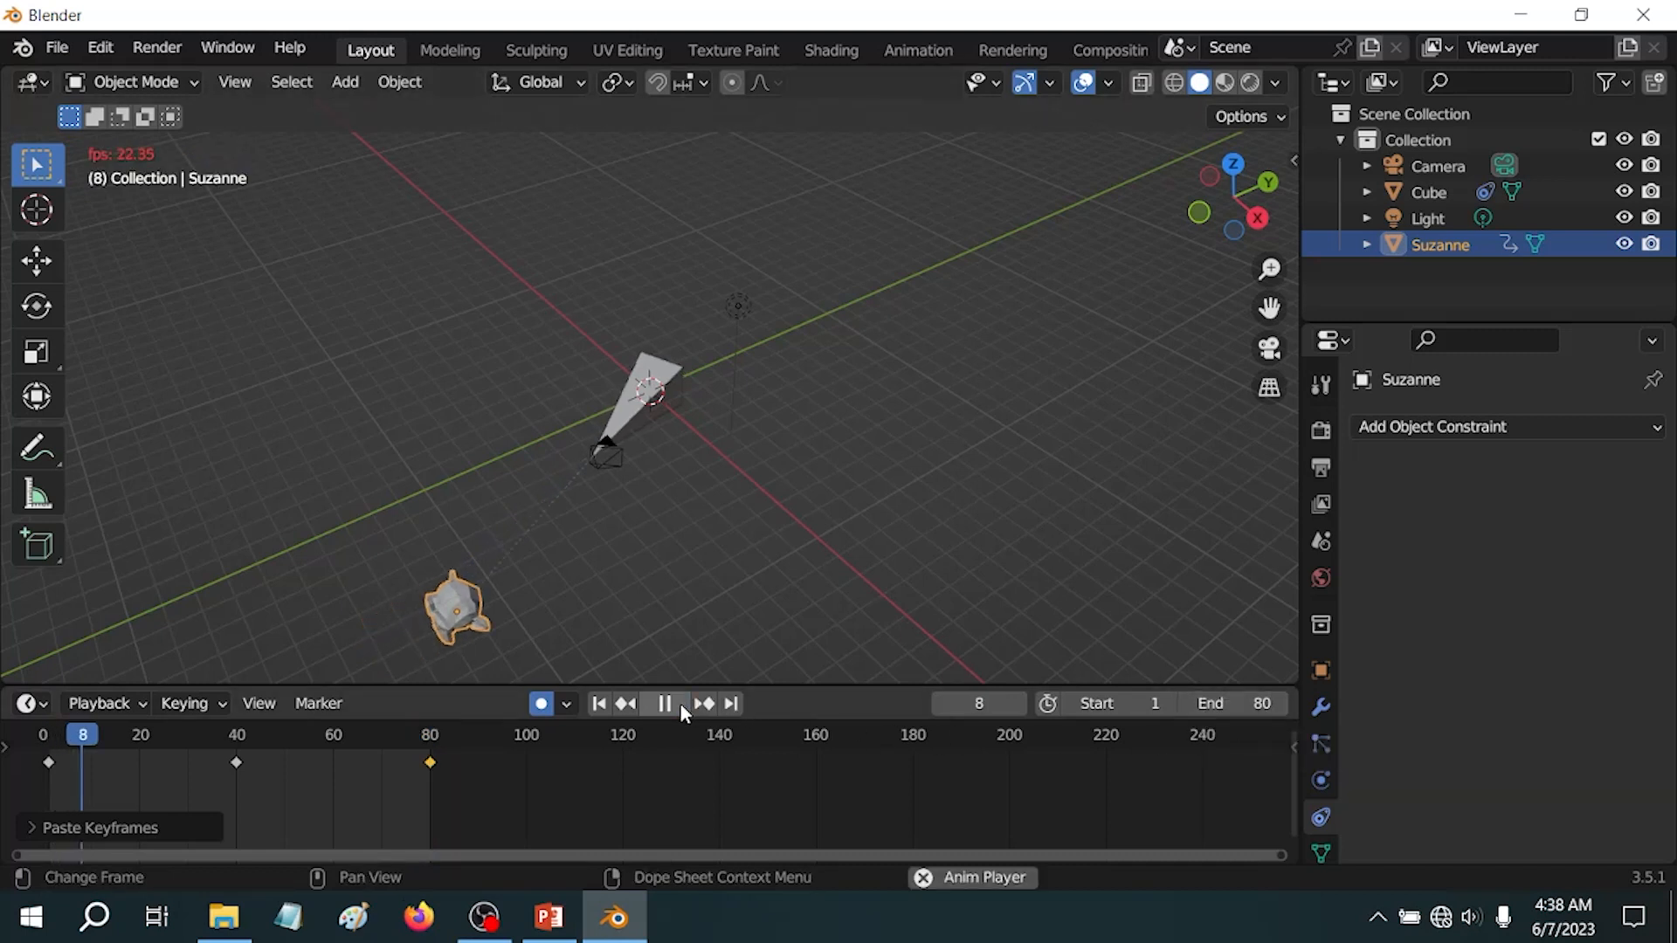